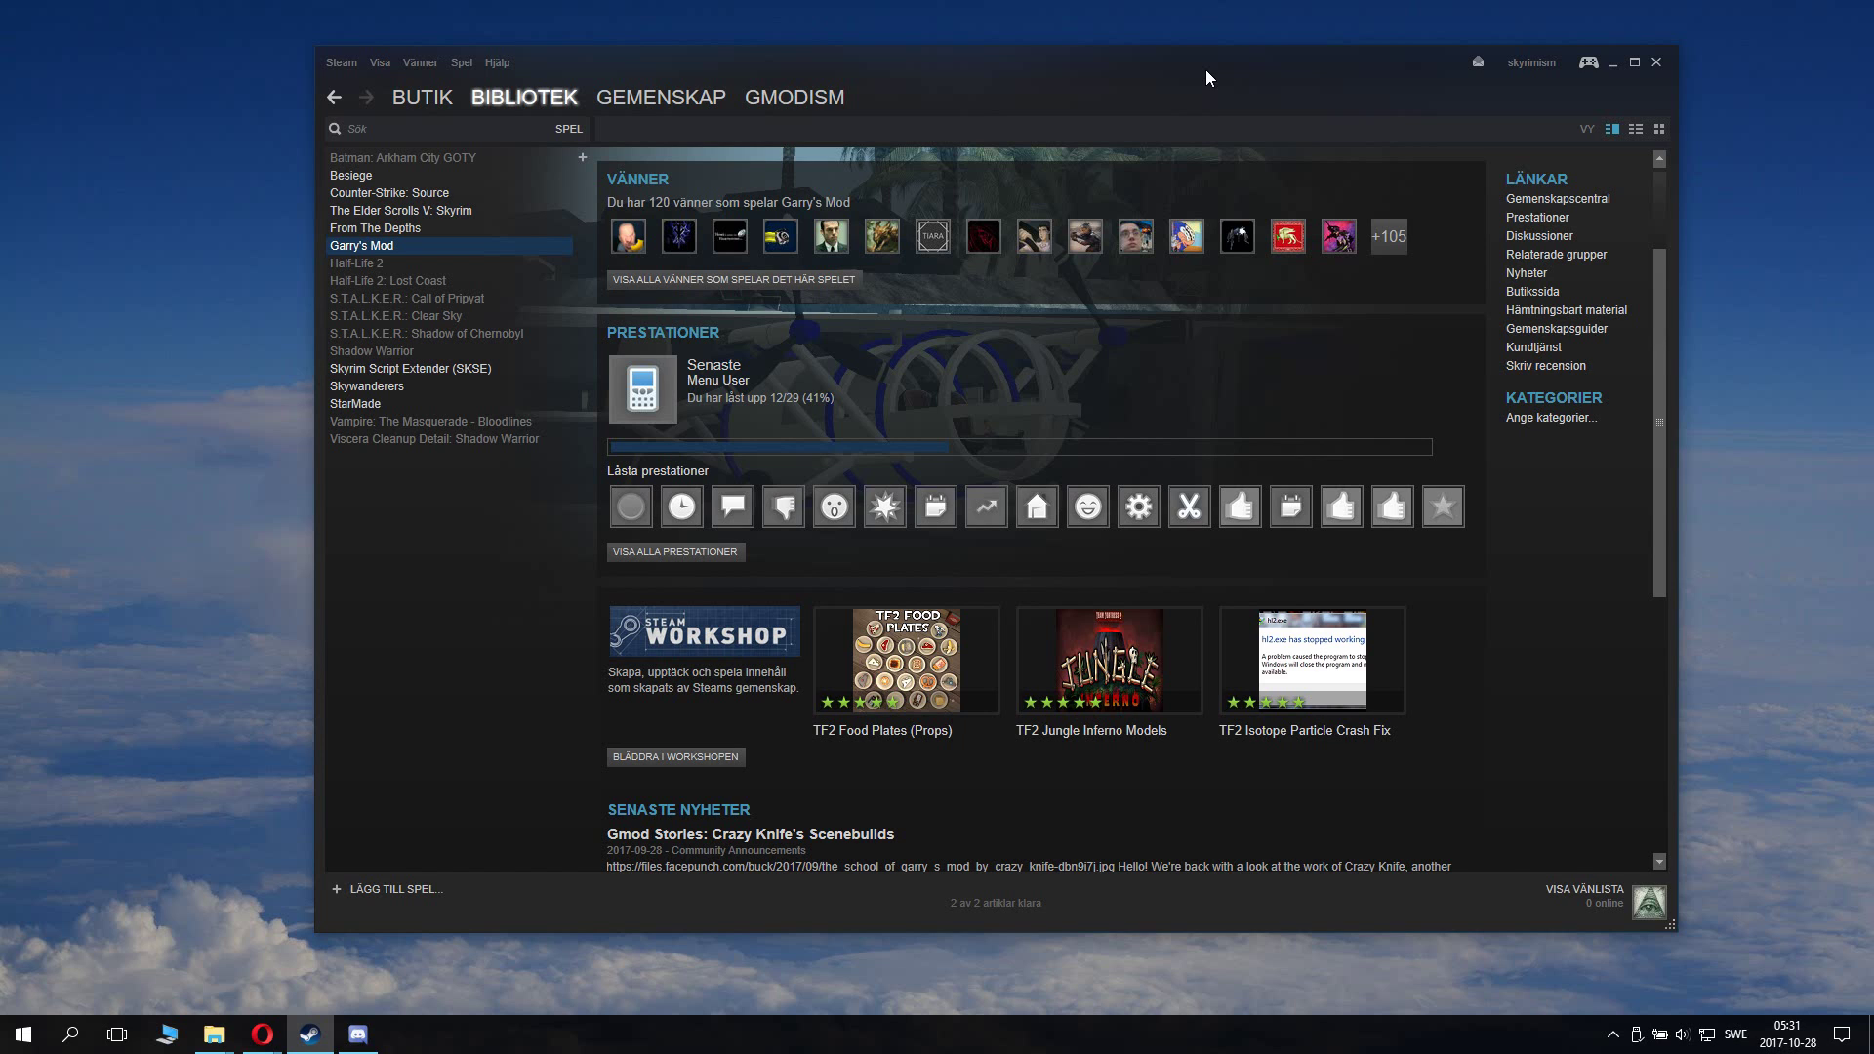
# Step: Drag the Steam window to a new spot on the desktop, nudging it back into place
pyautogui.moveTo(1206, 70)
pyautogui.mouseDown()
pyautogui.moveTo(1174, 61)
pyautogui.moveTo(1174, 91)
pyautogui.moveTo(1204, 47)
pyautogui.moveTo(1155, 69)
pyautogui.moveTo(1180, 73)
pyautogui.mouseUp()
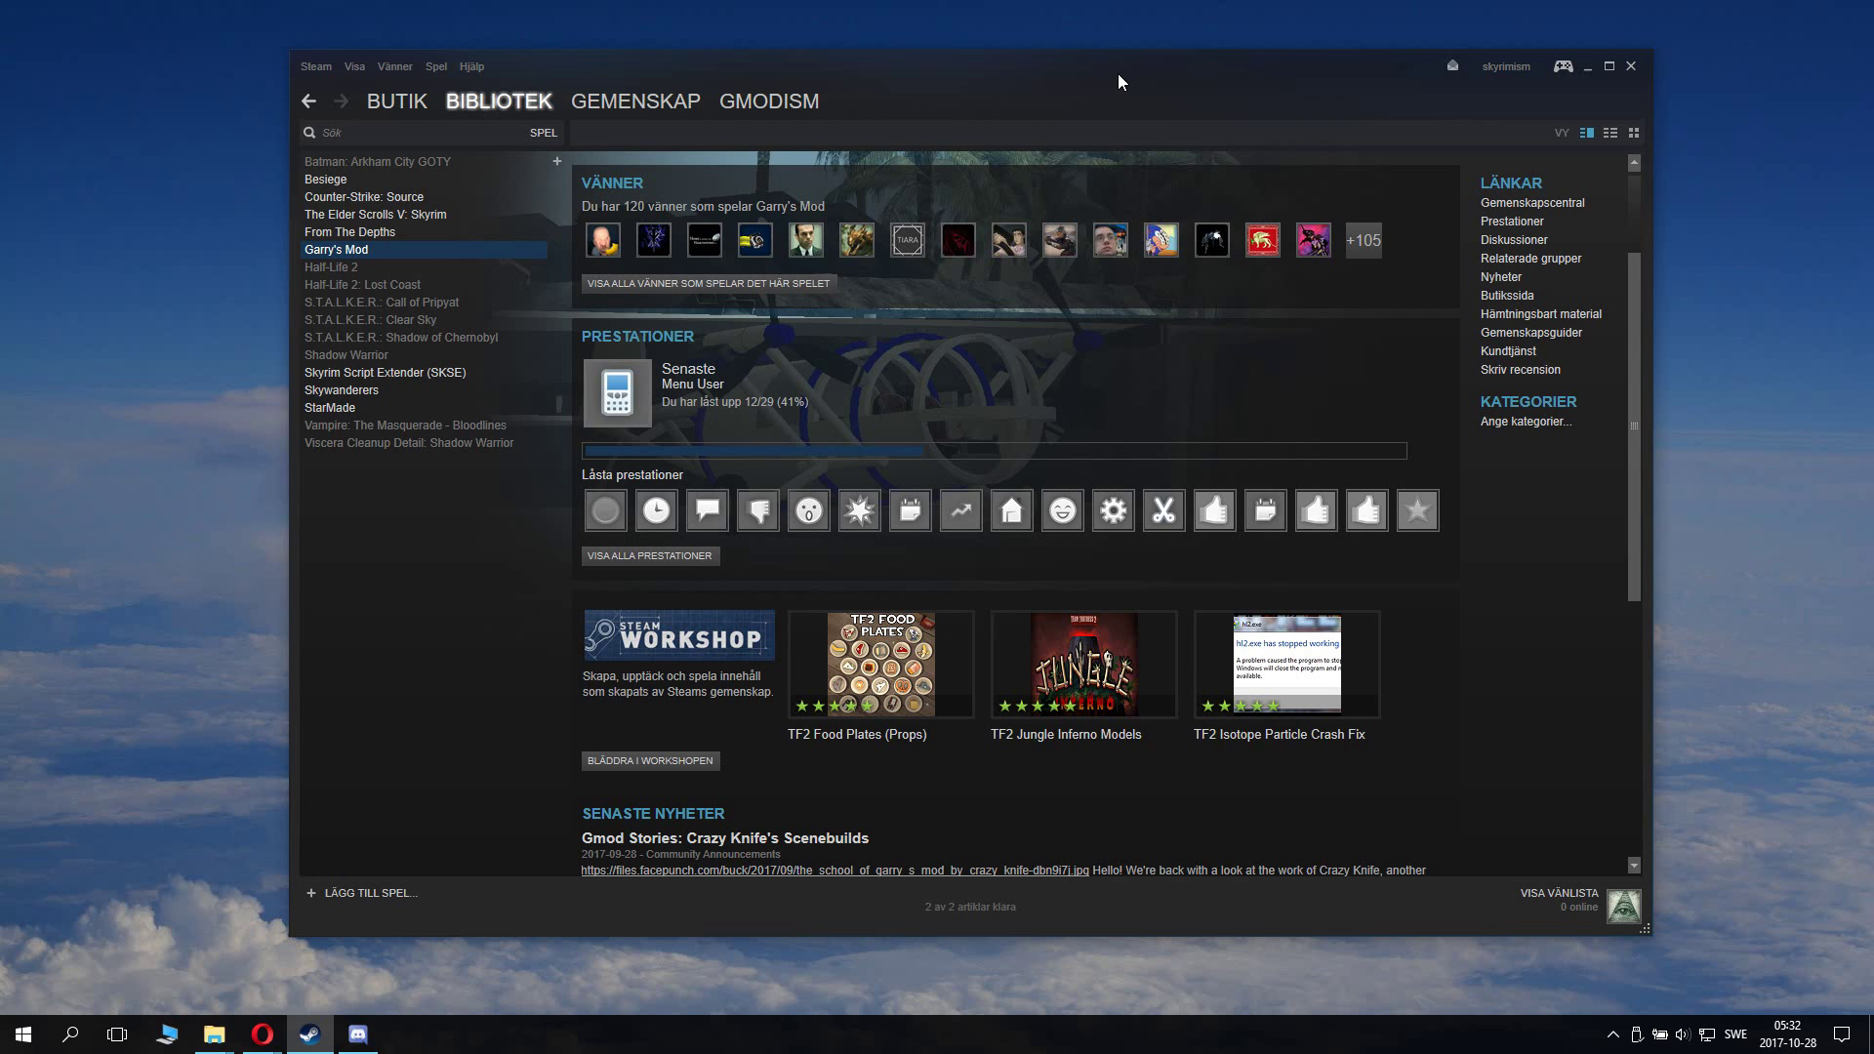
pyautogui.moveTo(1118, 73); pyautogui.dragTo(1076, 94)
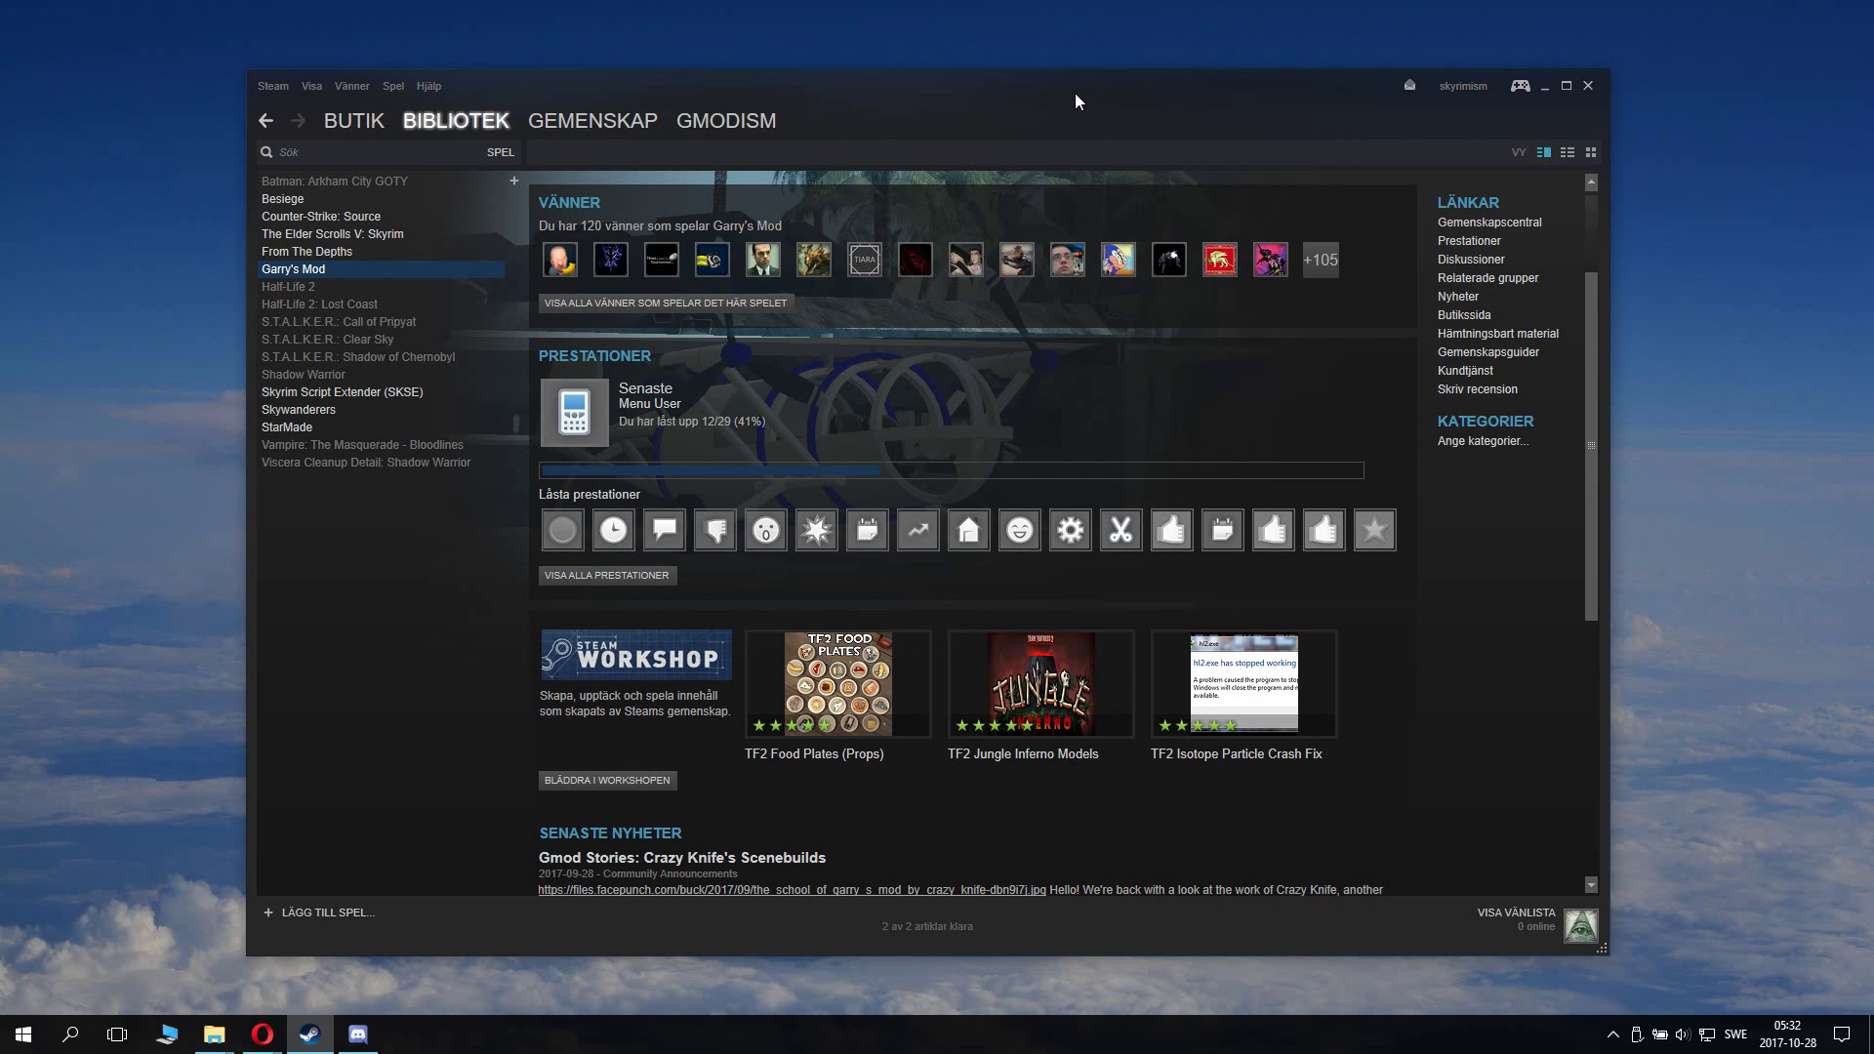
pyautogui.moveTo(1075, 95)
pyautogui.mouseDown()
pyautogui.moveTo(1115, 78)
pyautogui.moveTo(1081, 73)
pyautogui.moveTo(1110, 80)
pyautogui.mouseUp()
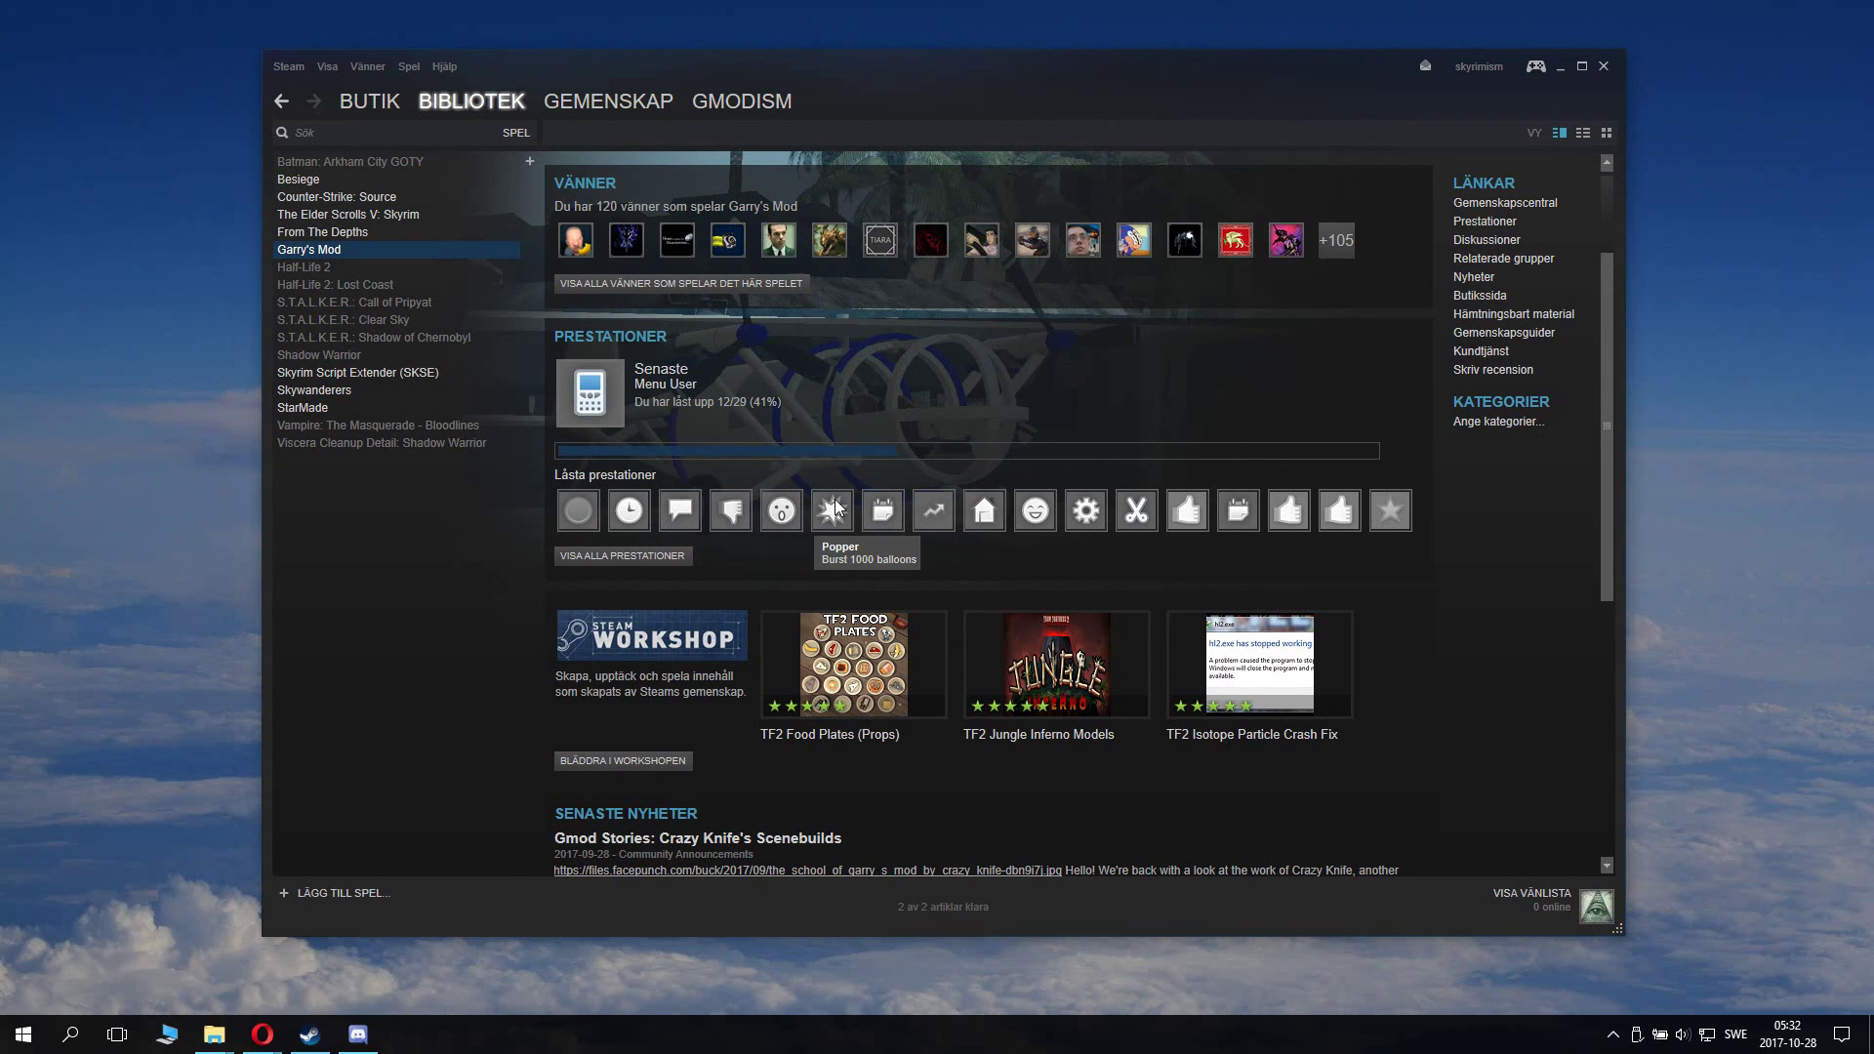
pyautogui.moveTo(777, 647)
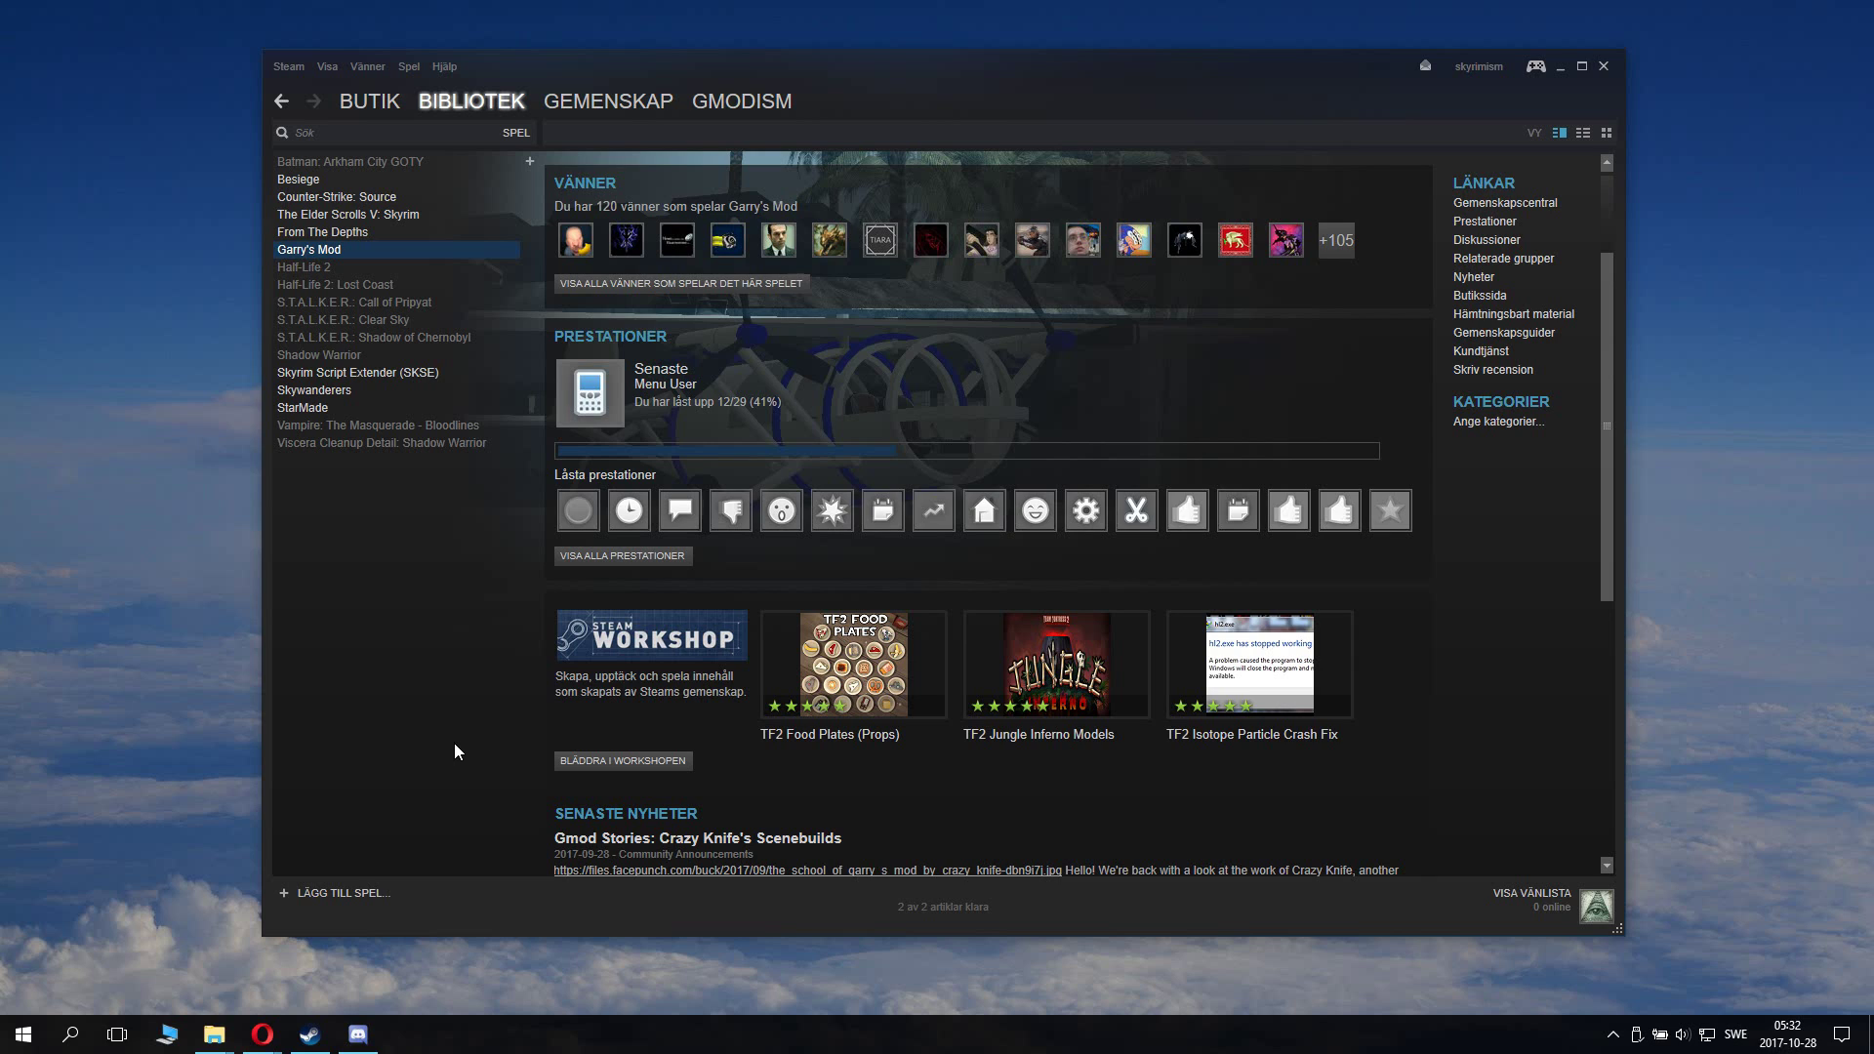
# Step: Open the Garry's Mod Workshop and show your list of subscribed Workshop items
pyautogui.click(616, 763)
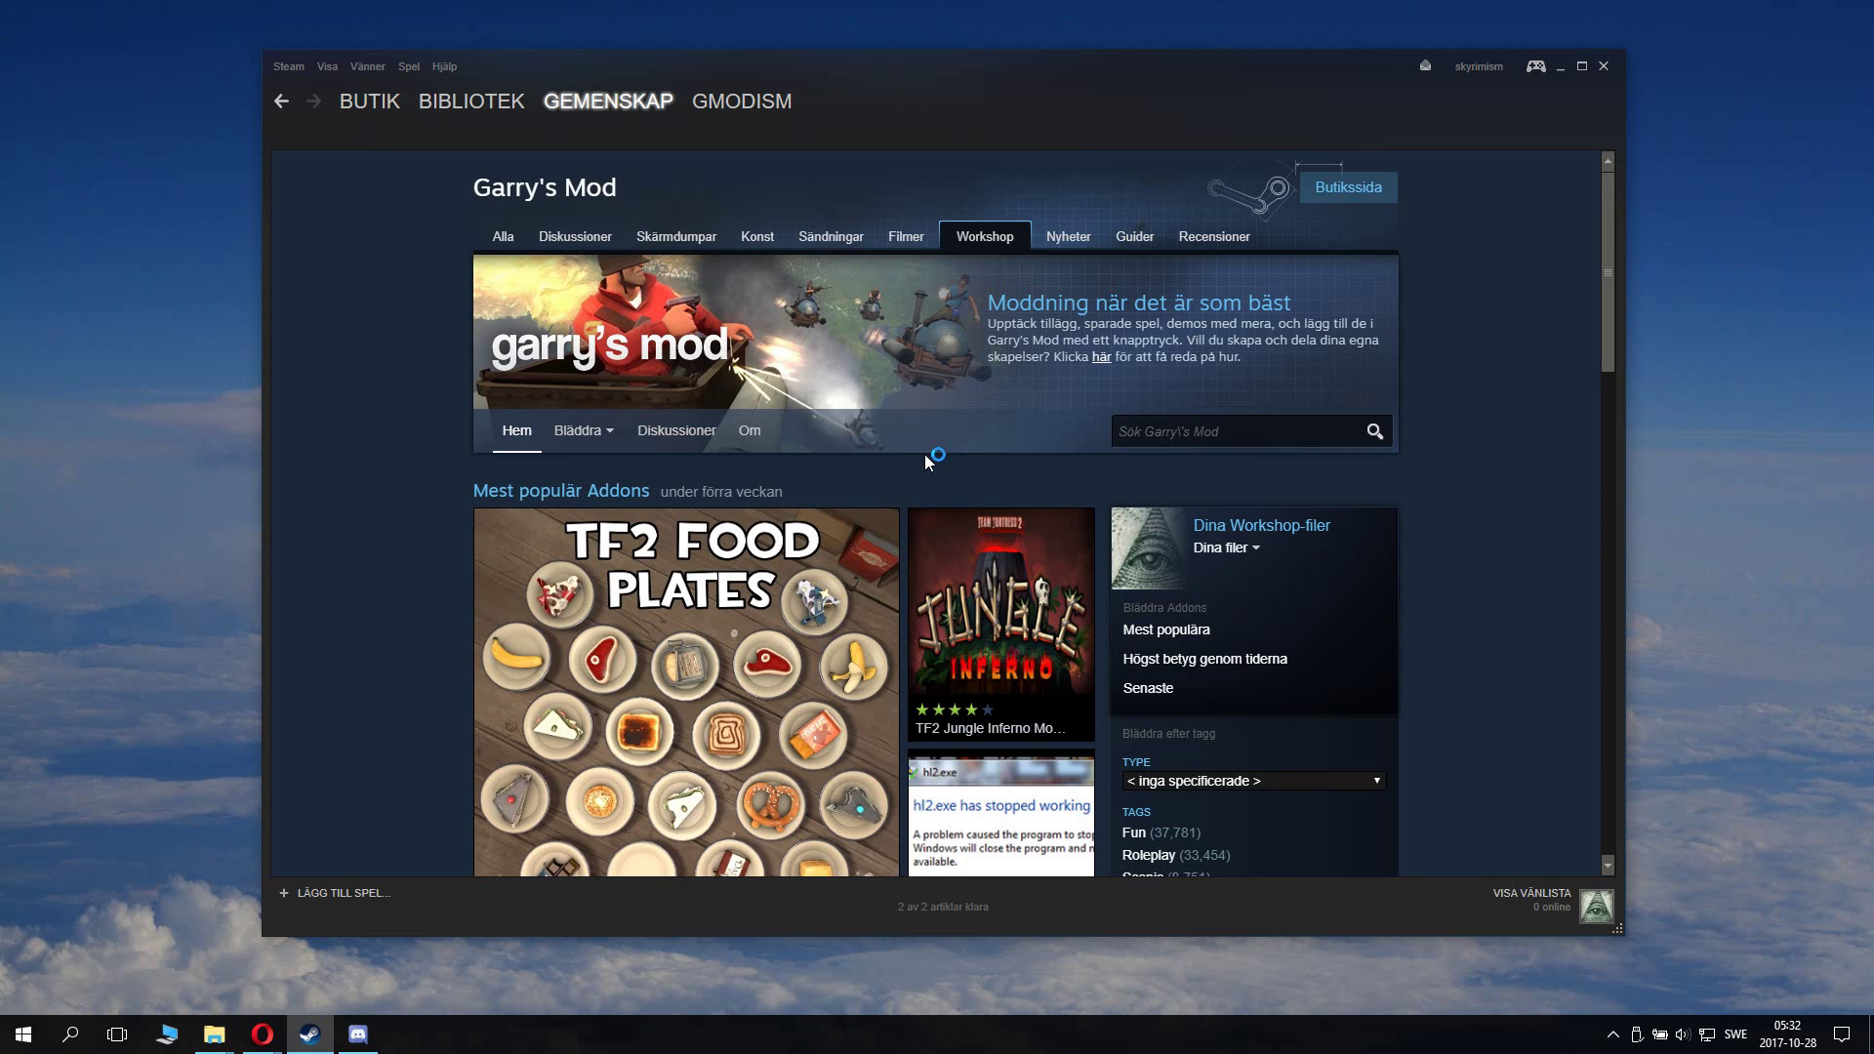
pyautogui.click(1225, 548)
pyautogui.click(1249, 566)
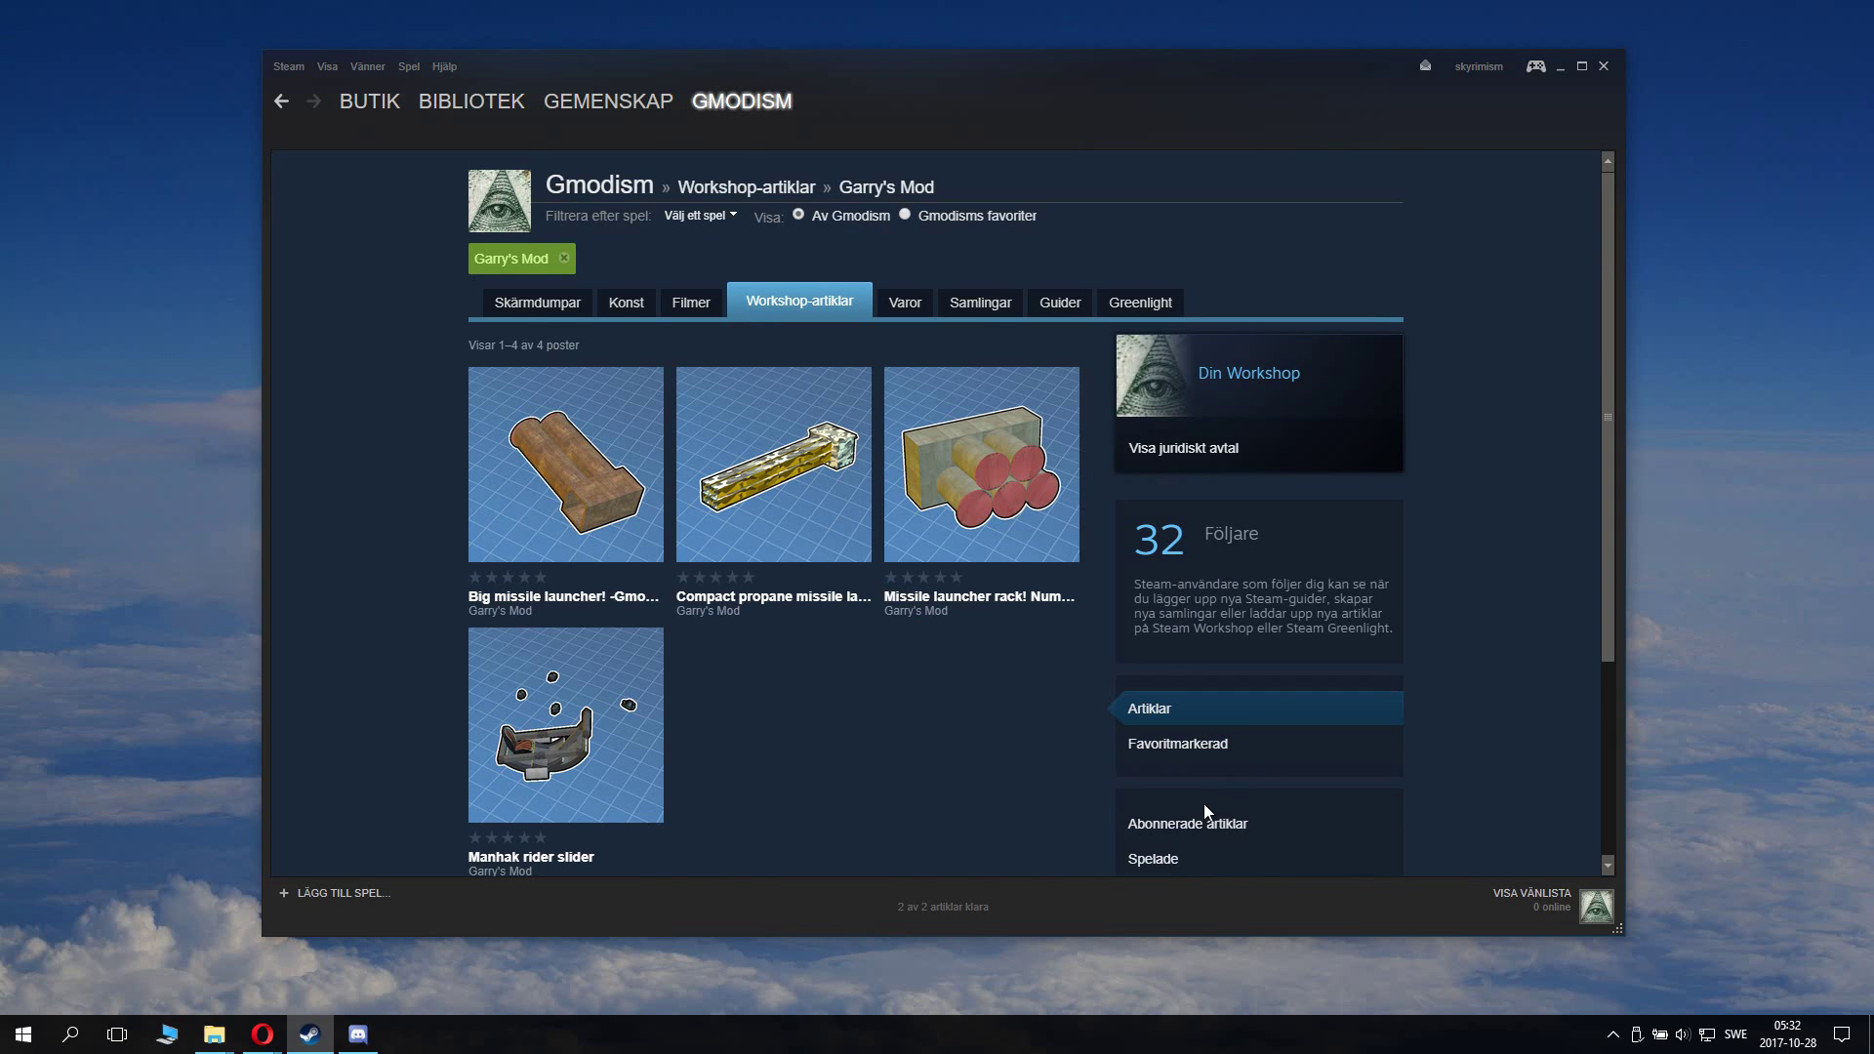
pyautogui.scroll(-1, 1206, 811)
pyautogui.click(1197, 738)
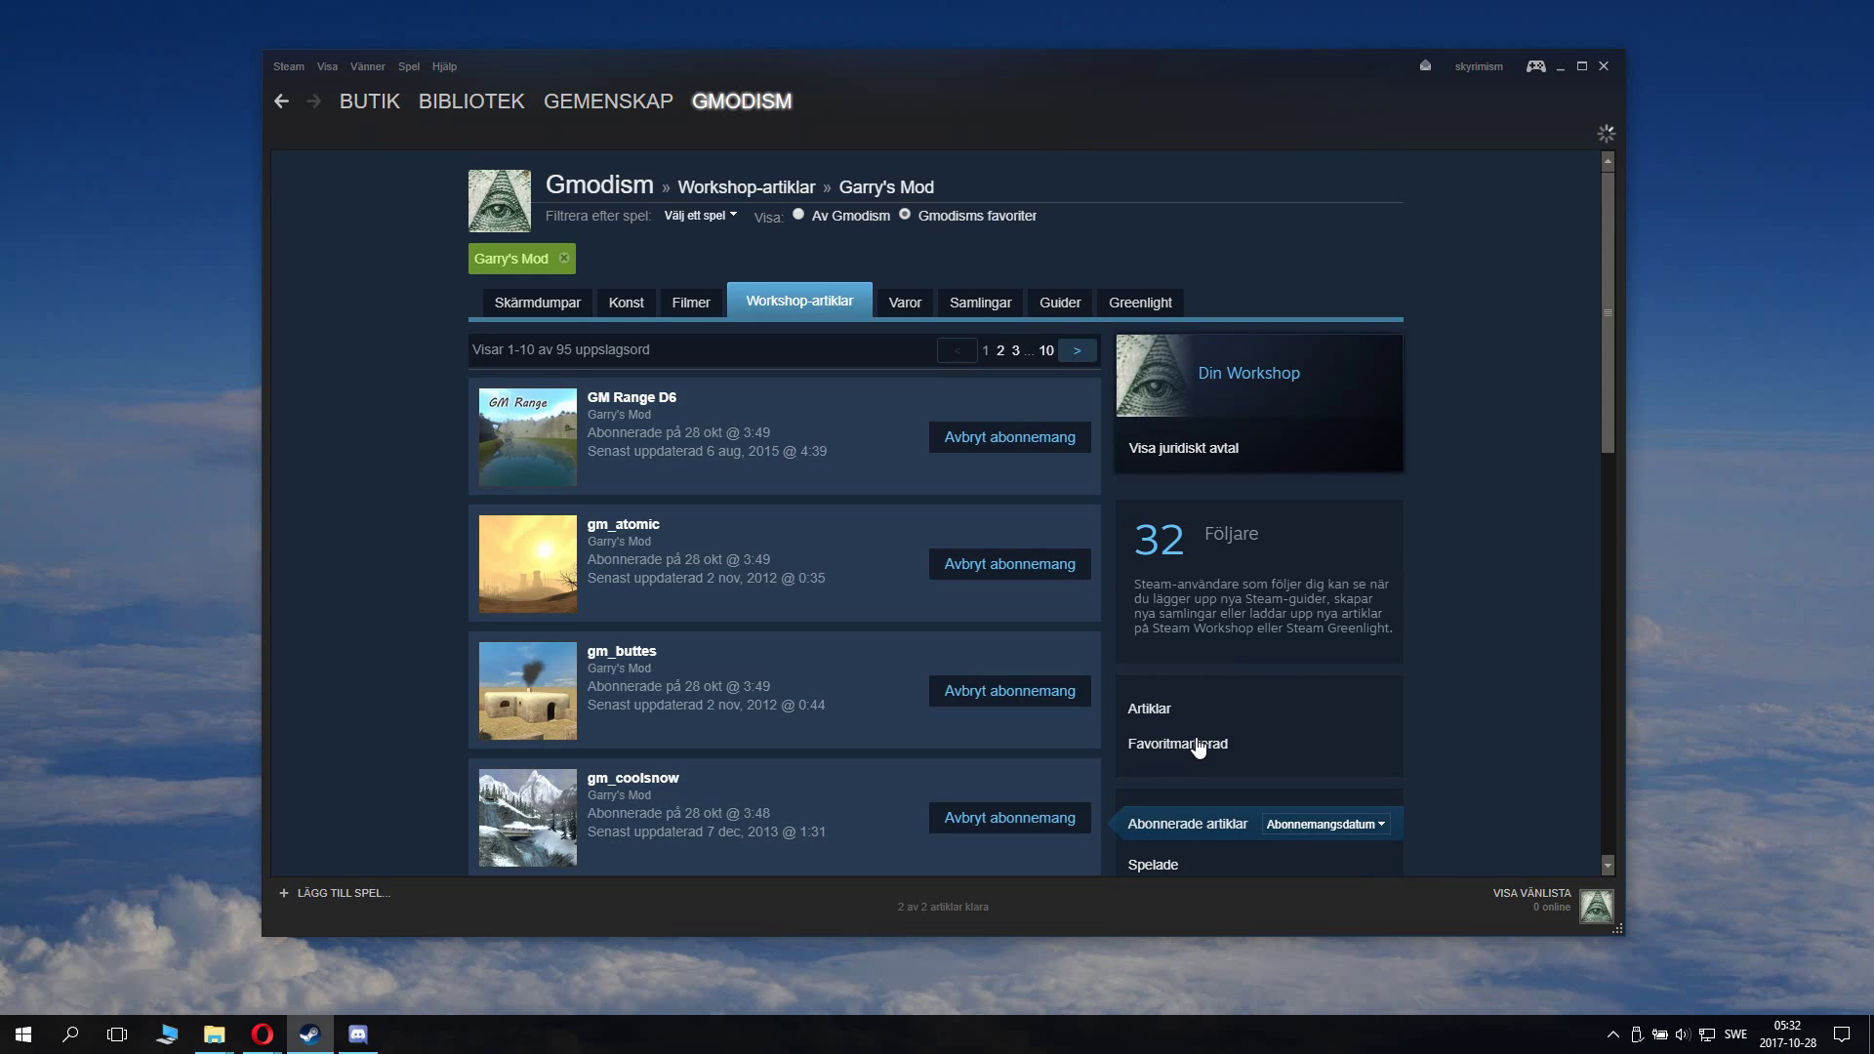
# Step: Page through the subscribed Workshop items, pages 2 to 5
pyautogui.scroll(-4, 864, 618)
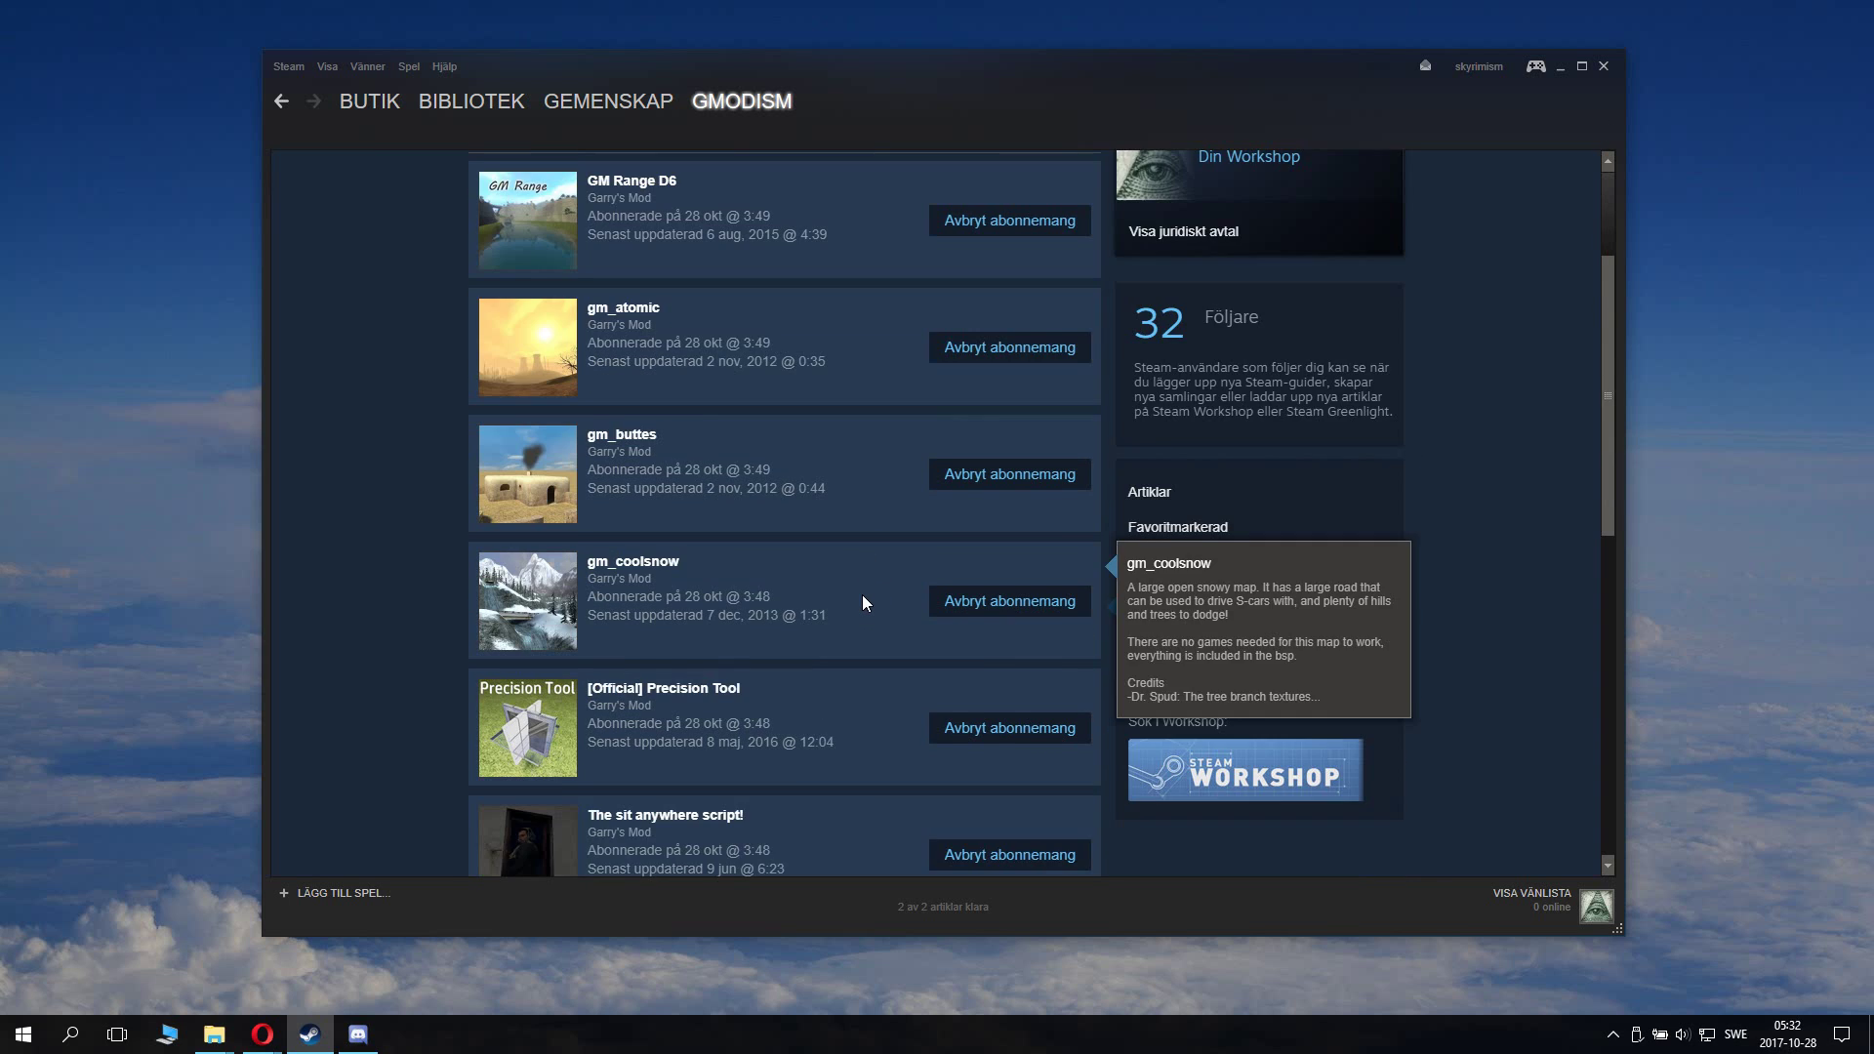
pyautogui.scroll(-7, 864, 584)
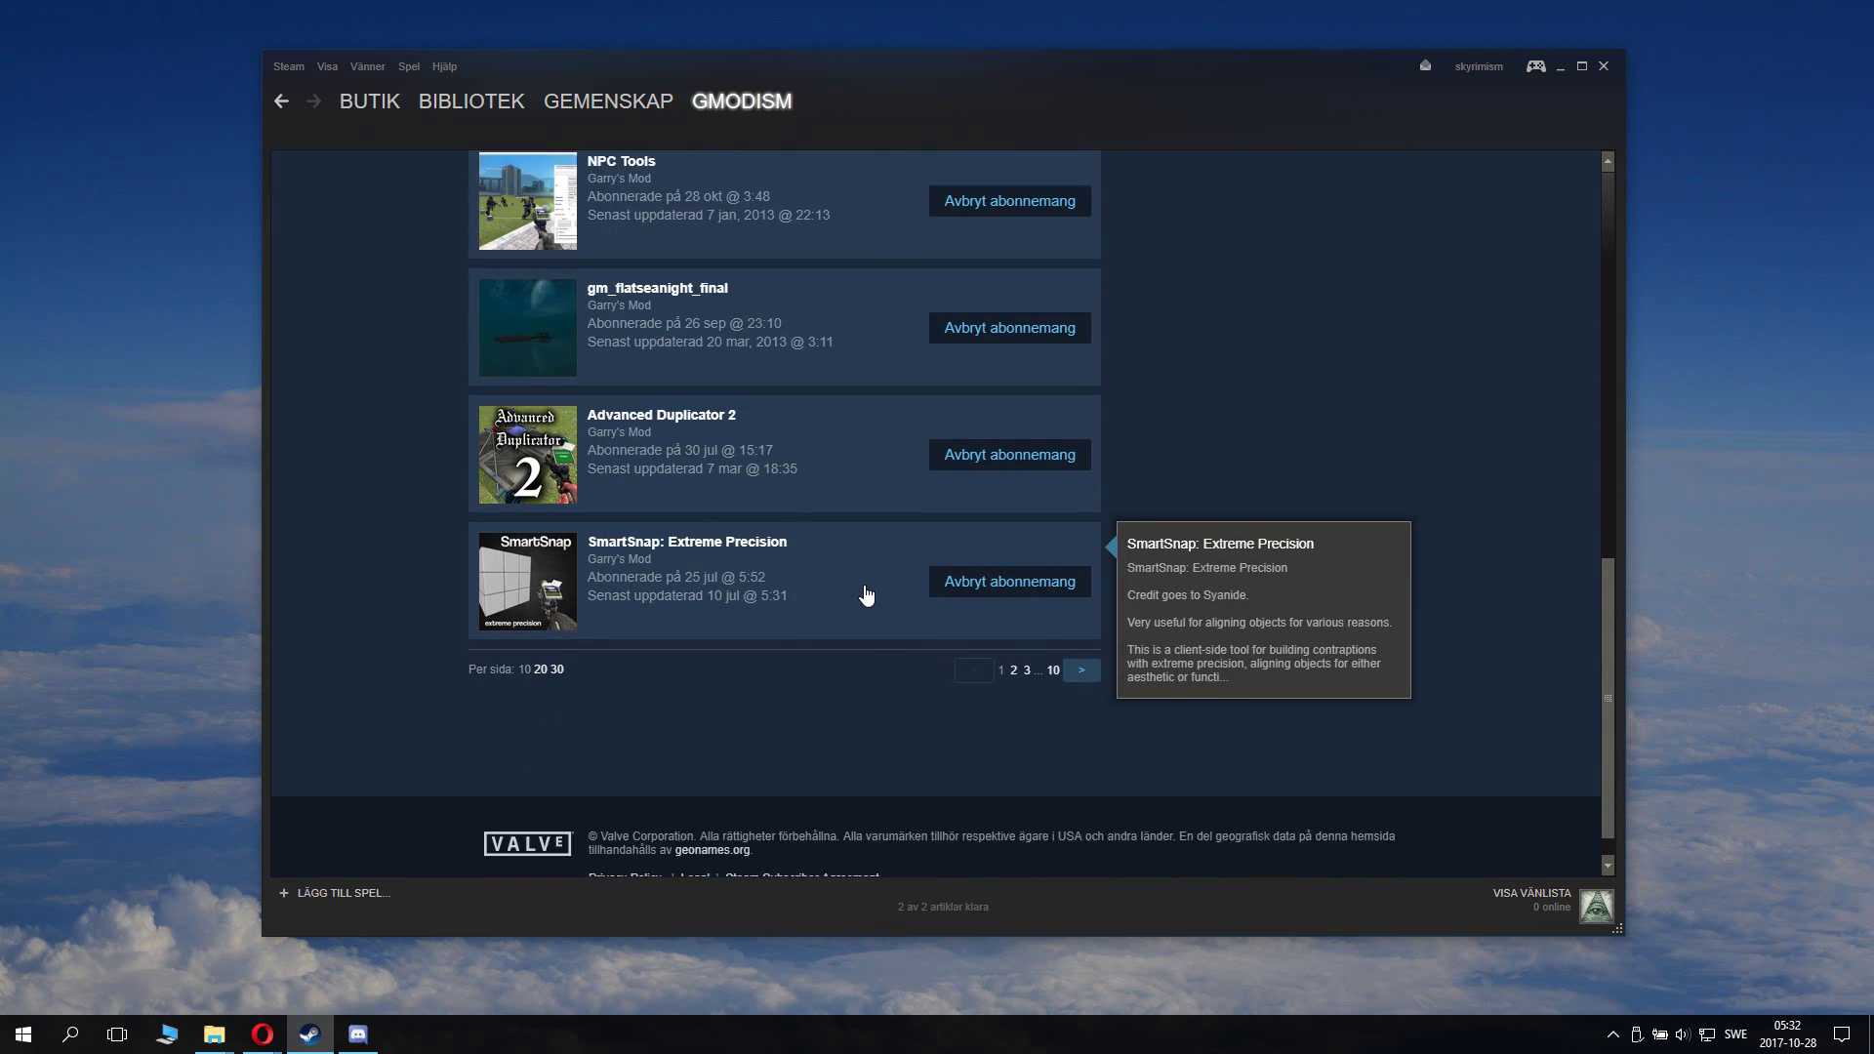
pyautogui.click(1078, 632)
pyautogui.scroll(-8, 940, 502)
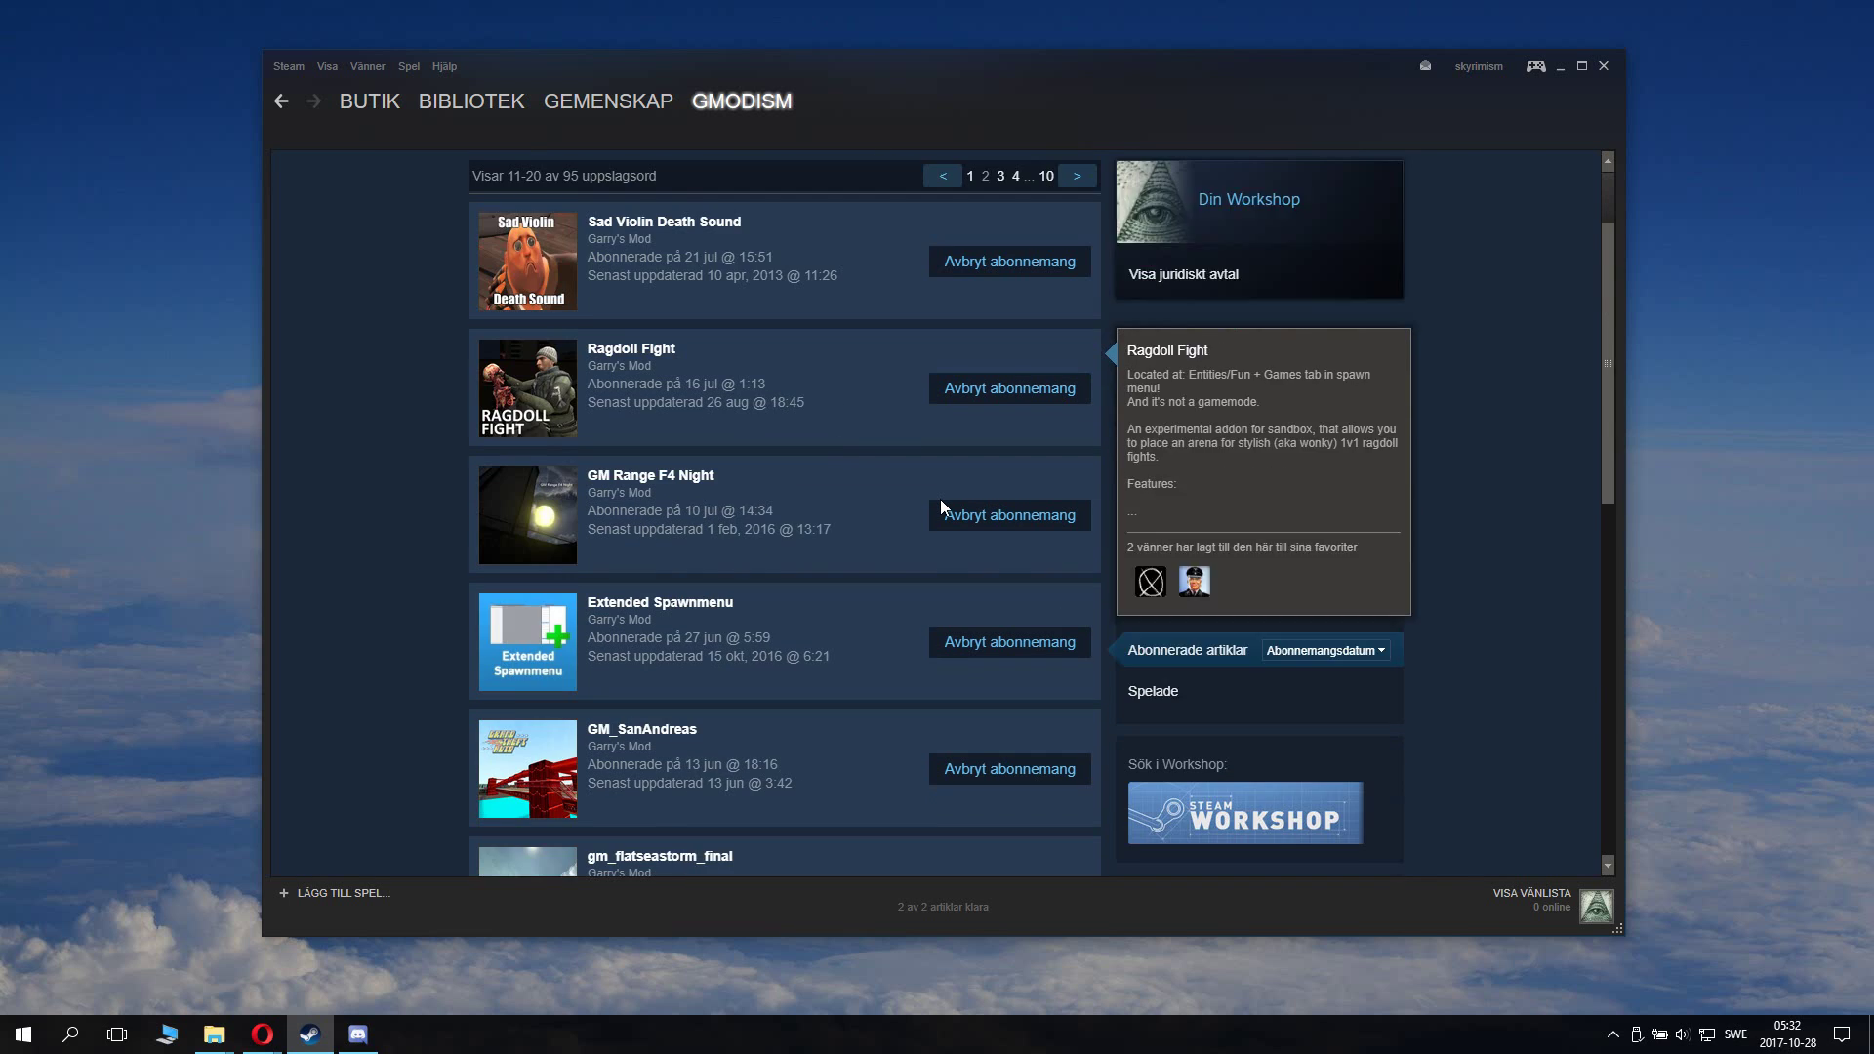
pyautogui.scroll(-3, 938, 511)
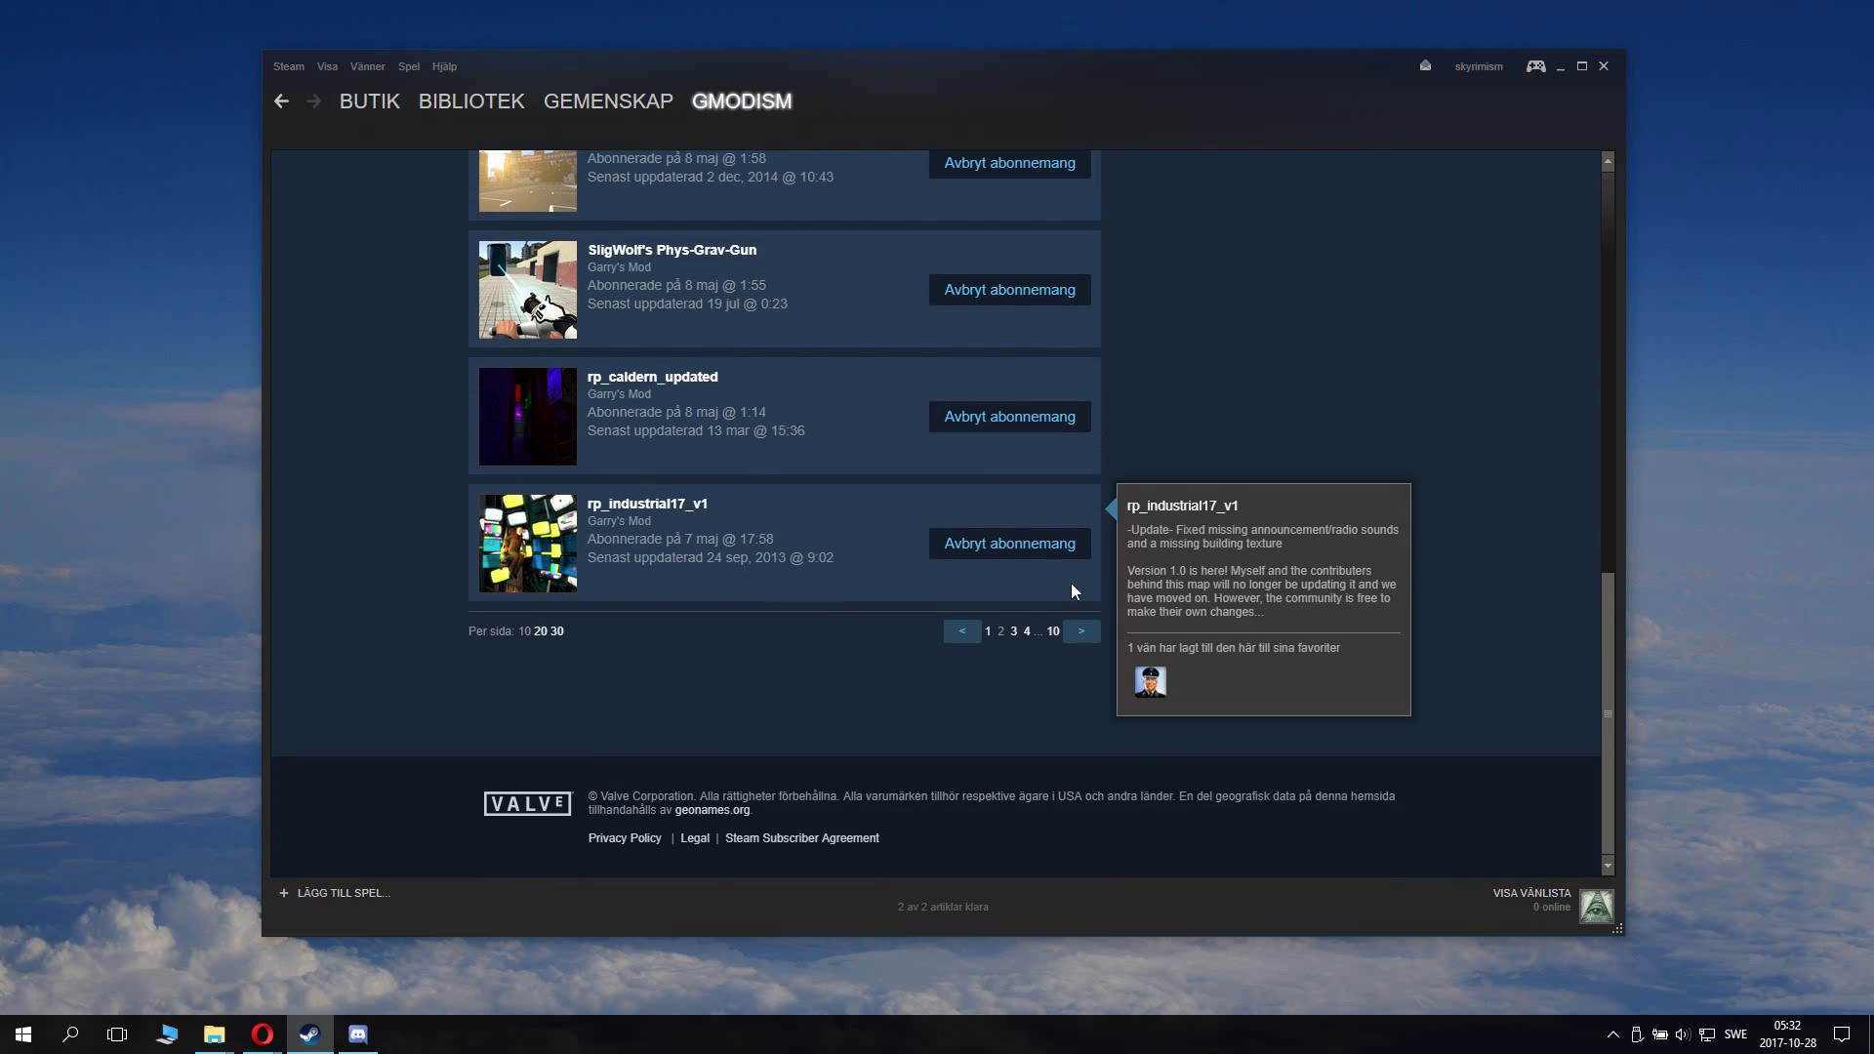
pyautogui.click(1080, 631)
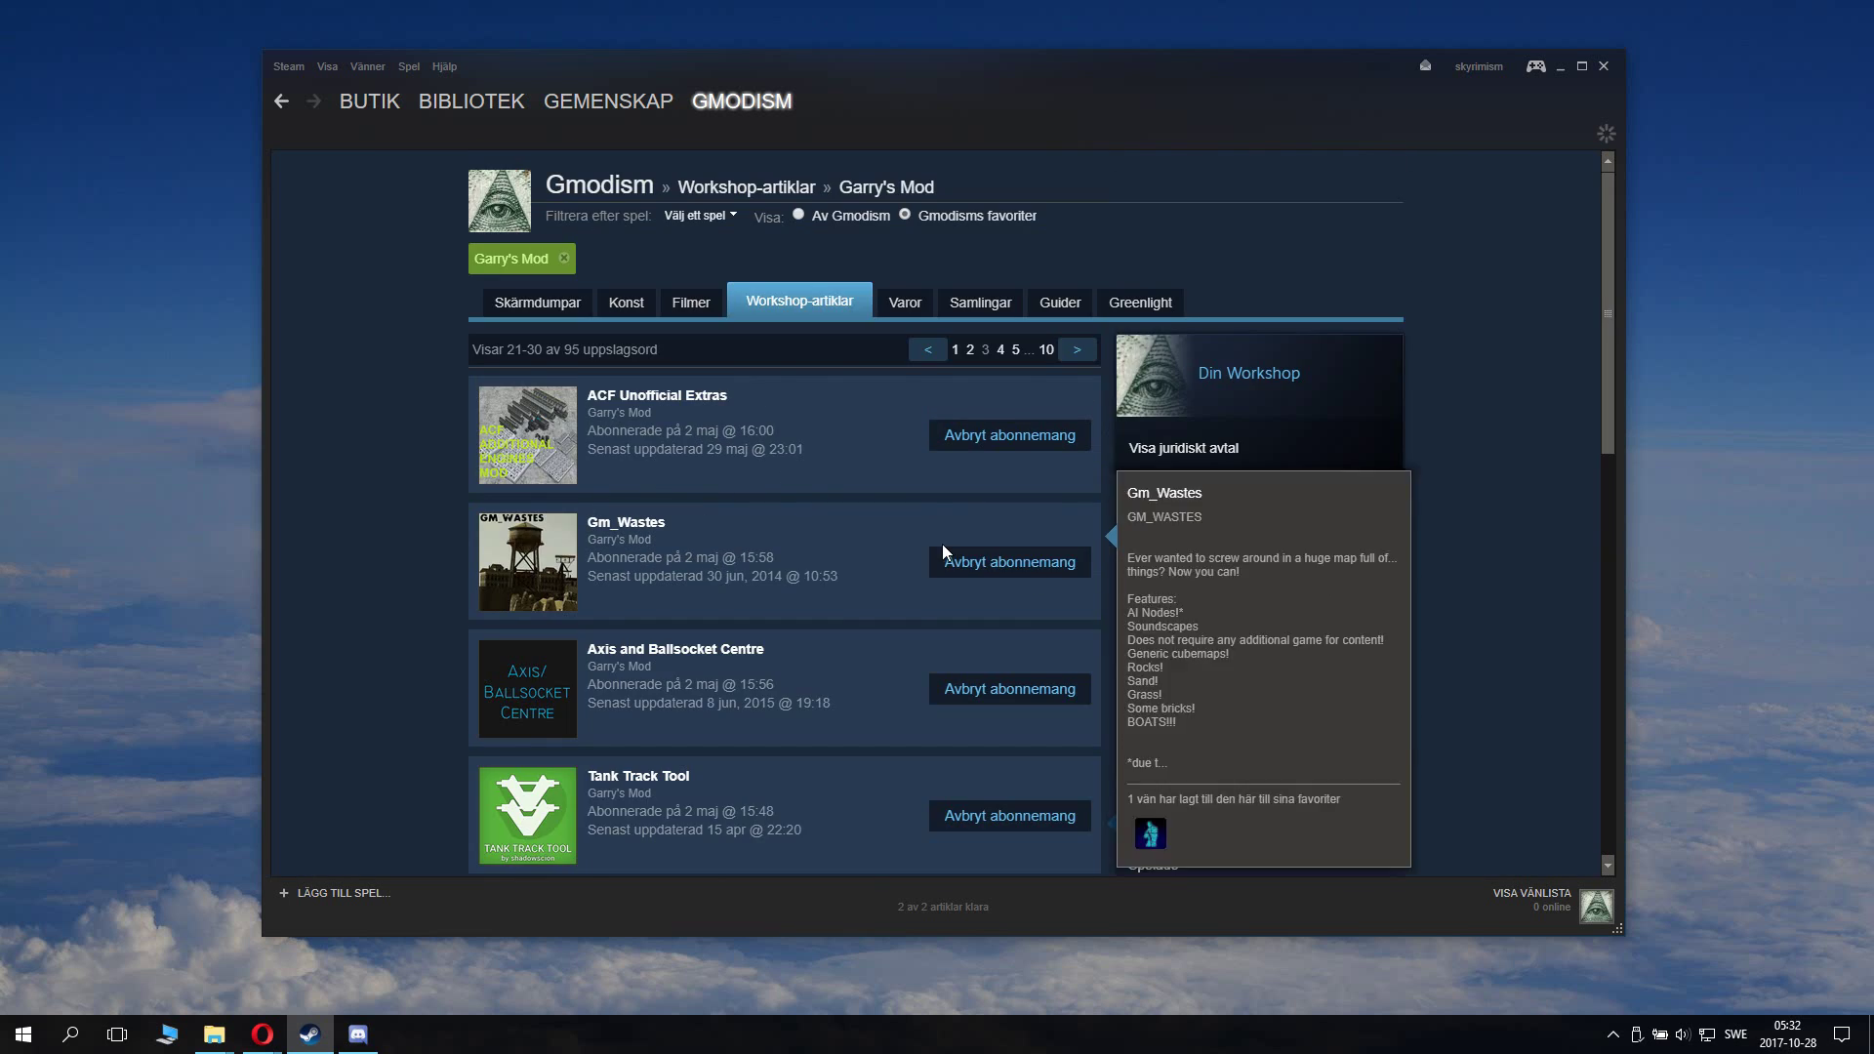
pyautogui.scroll(-9, 940, 543)
pyautogui.scroll(-2, 942, 555)
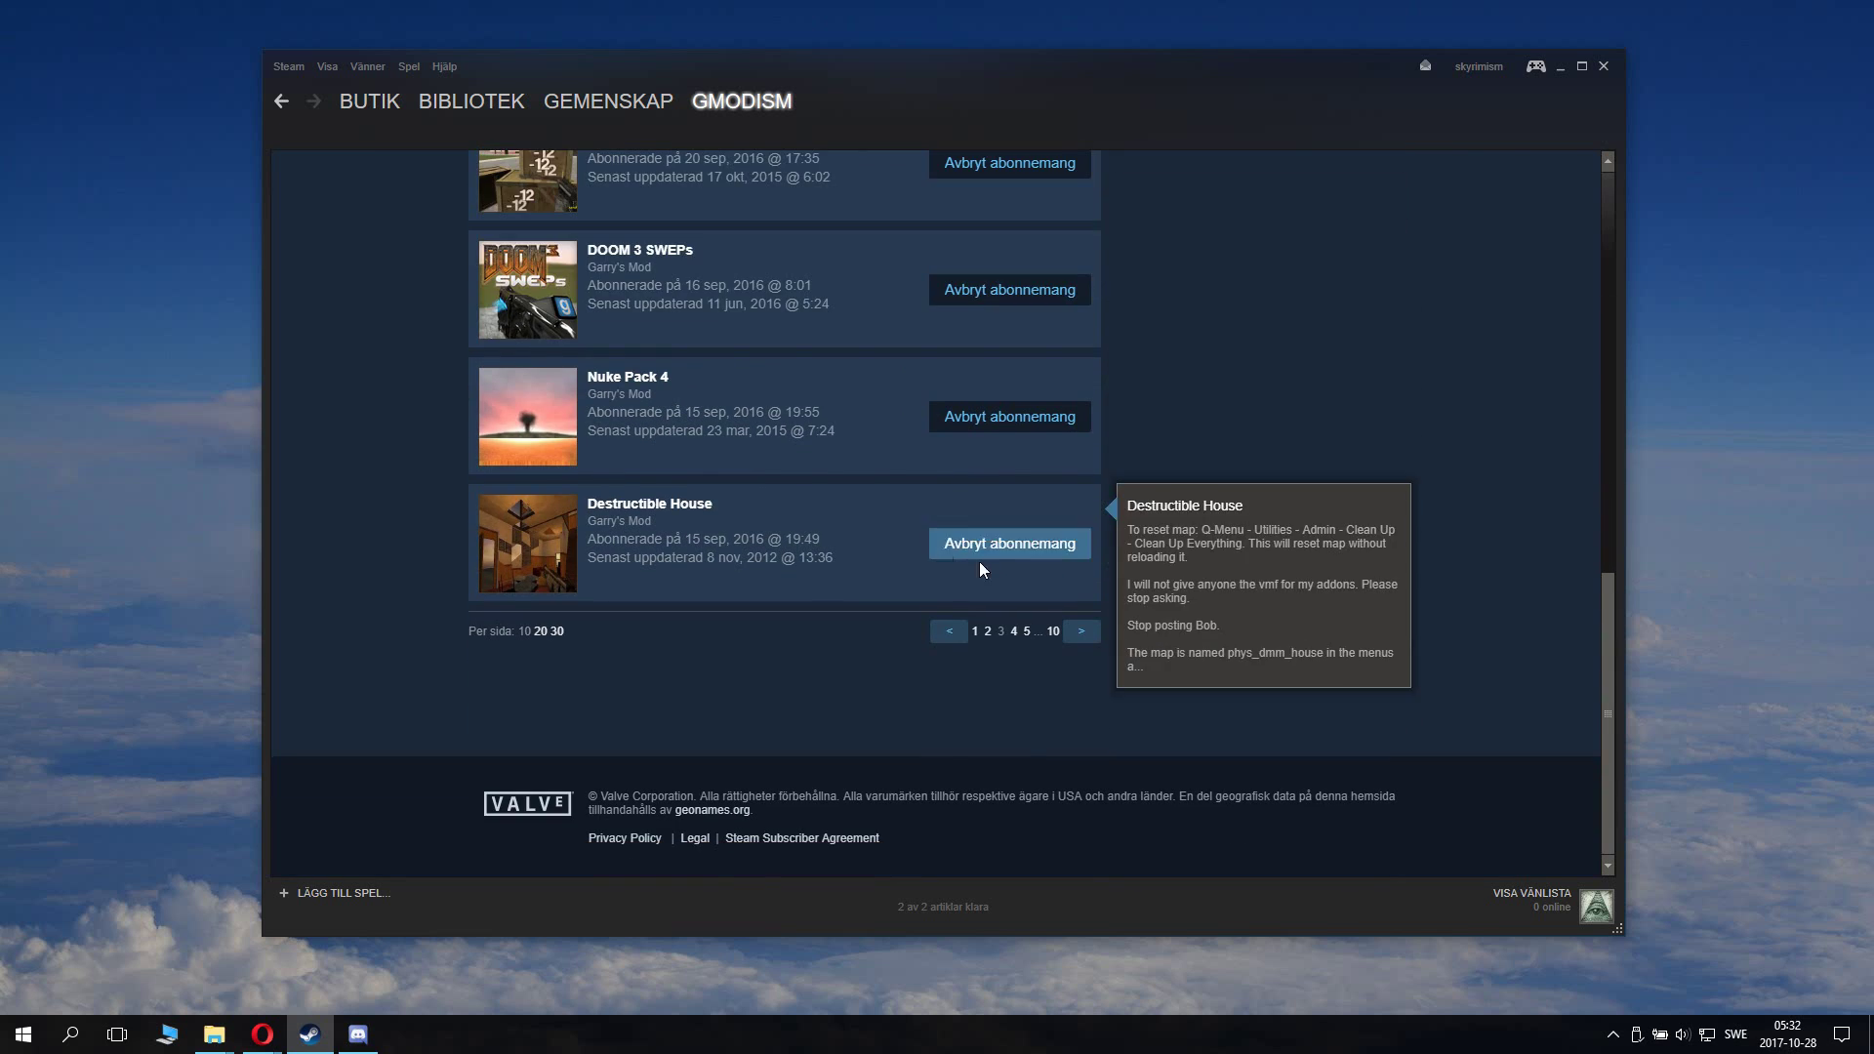
pyautogui.click(1080, 631)
pyautogui.scroll(-9, 975, 510)
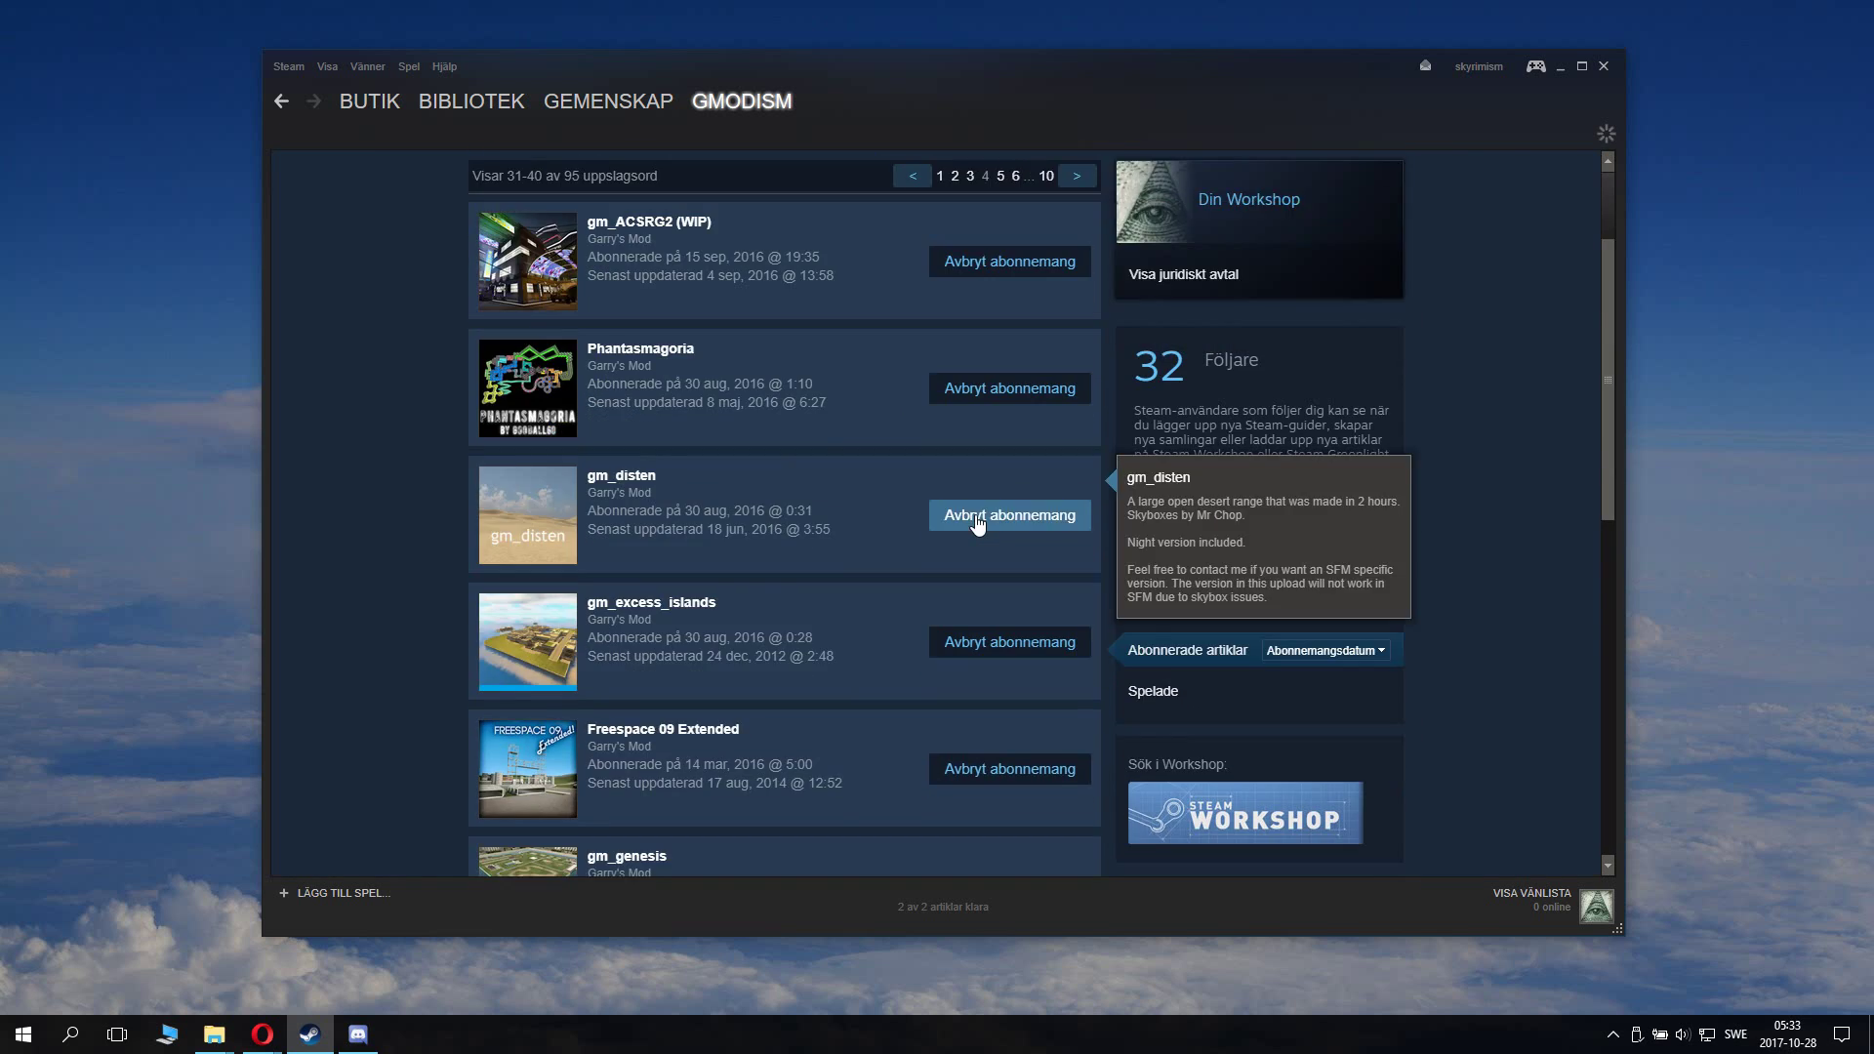
pyautogui.scroll(-4, 977, 524)
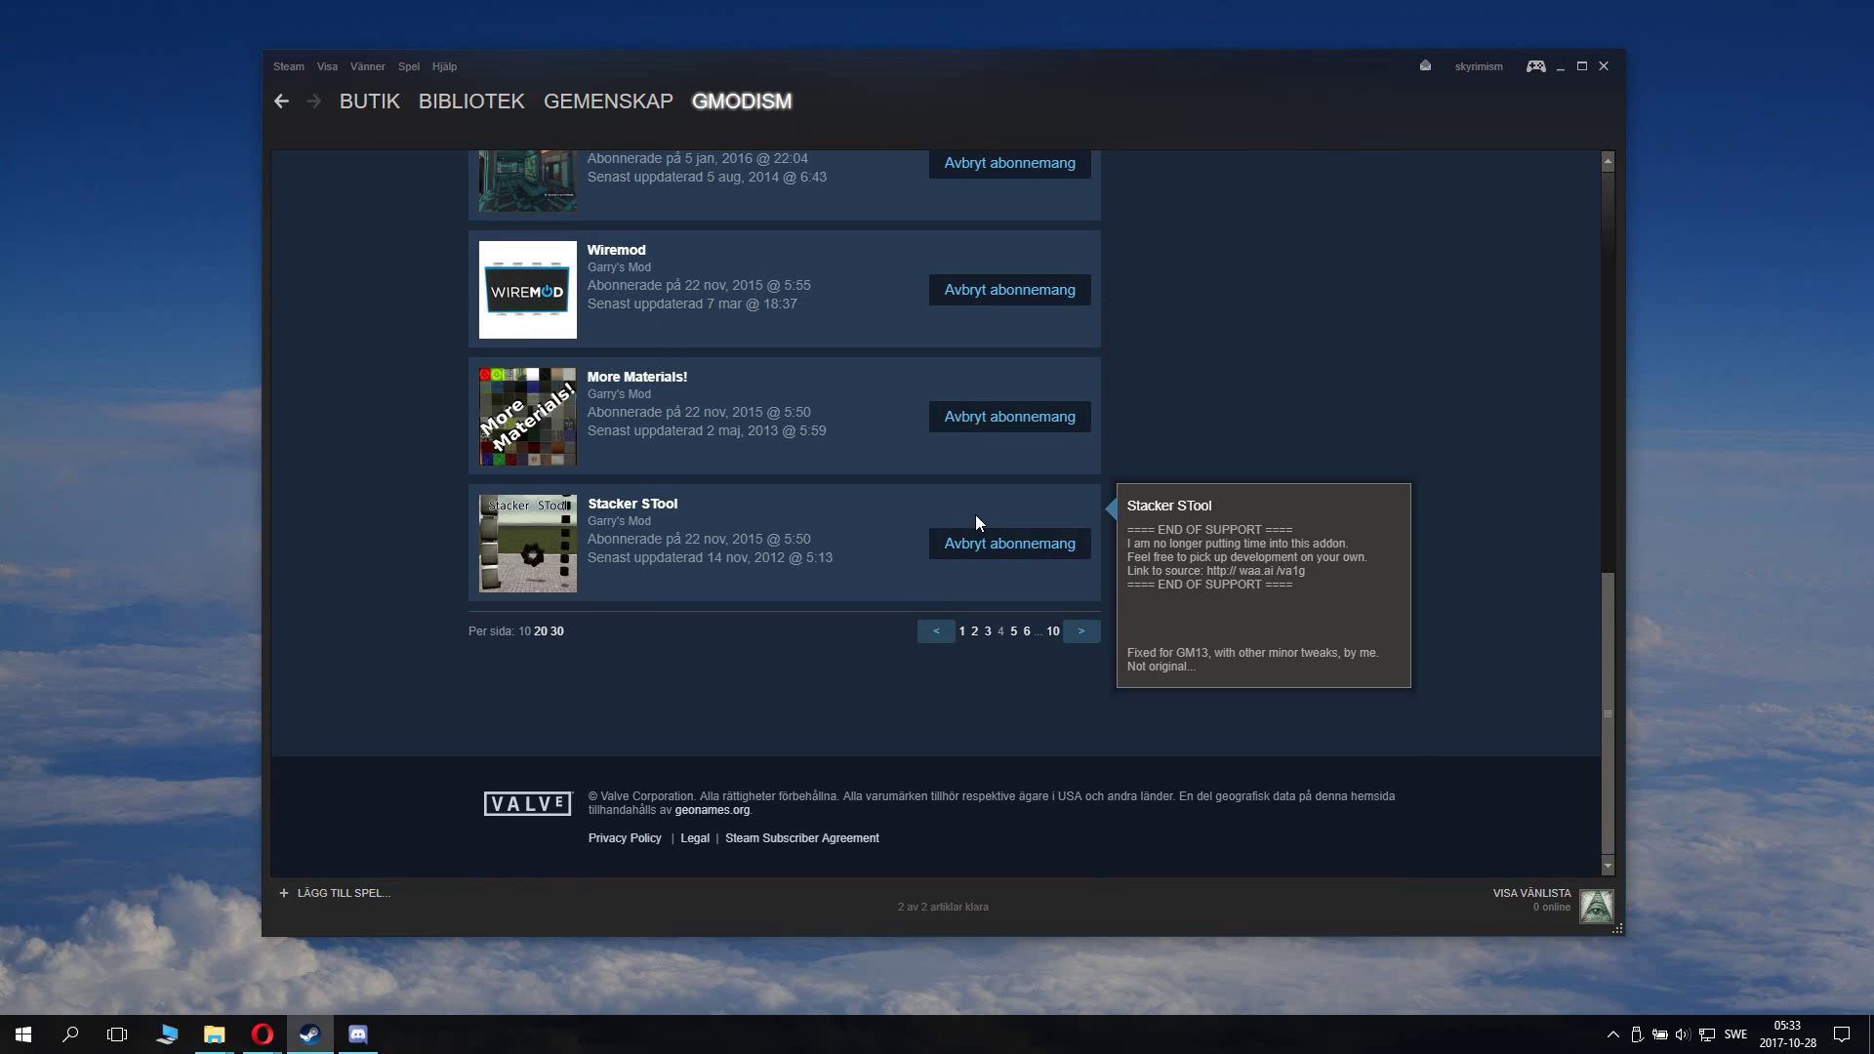
pyautogui.click(1087, 633)
pyautogui.scroll(-6, 1035, 554)
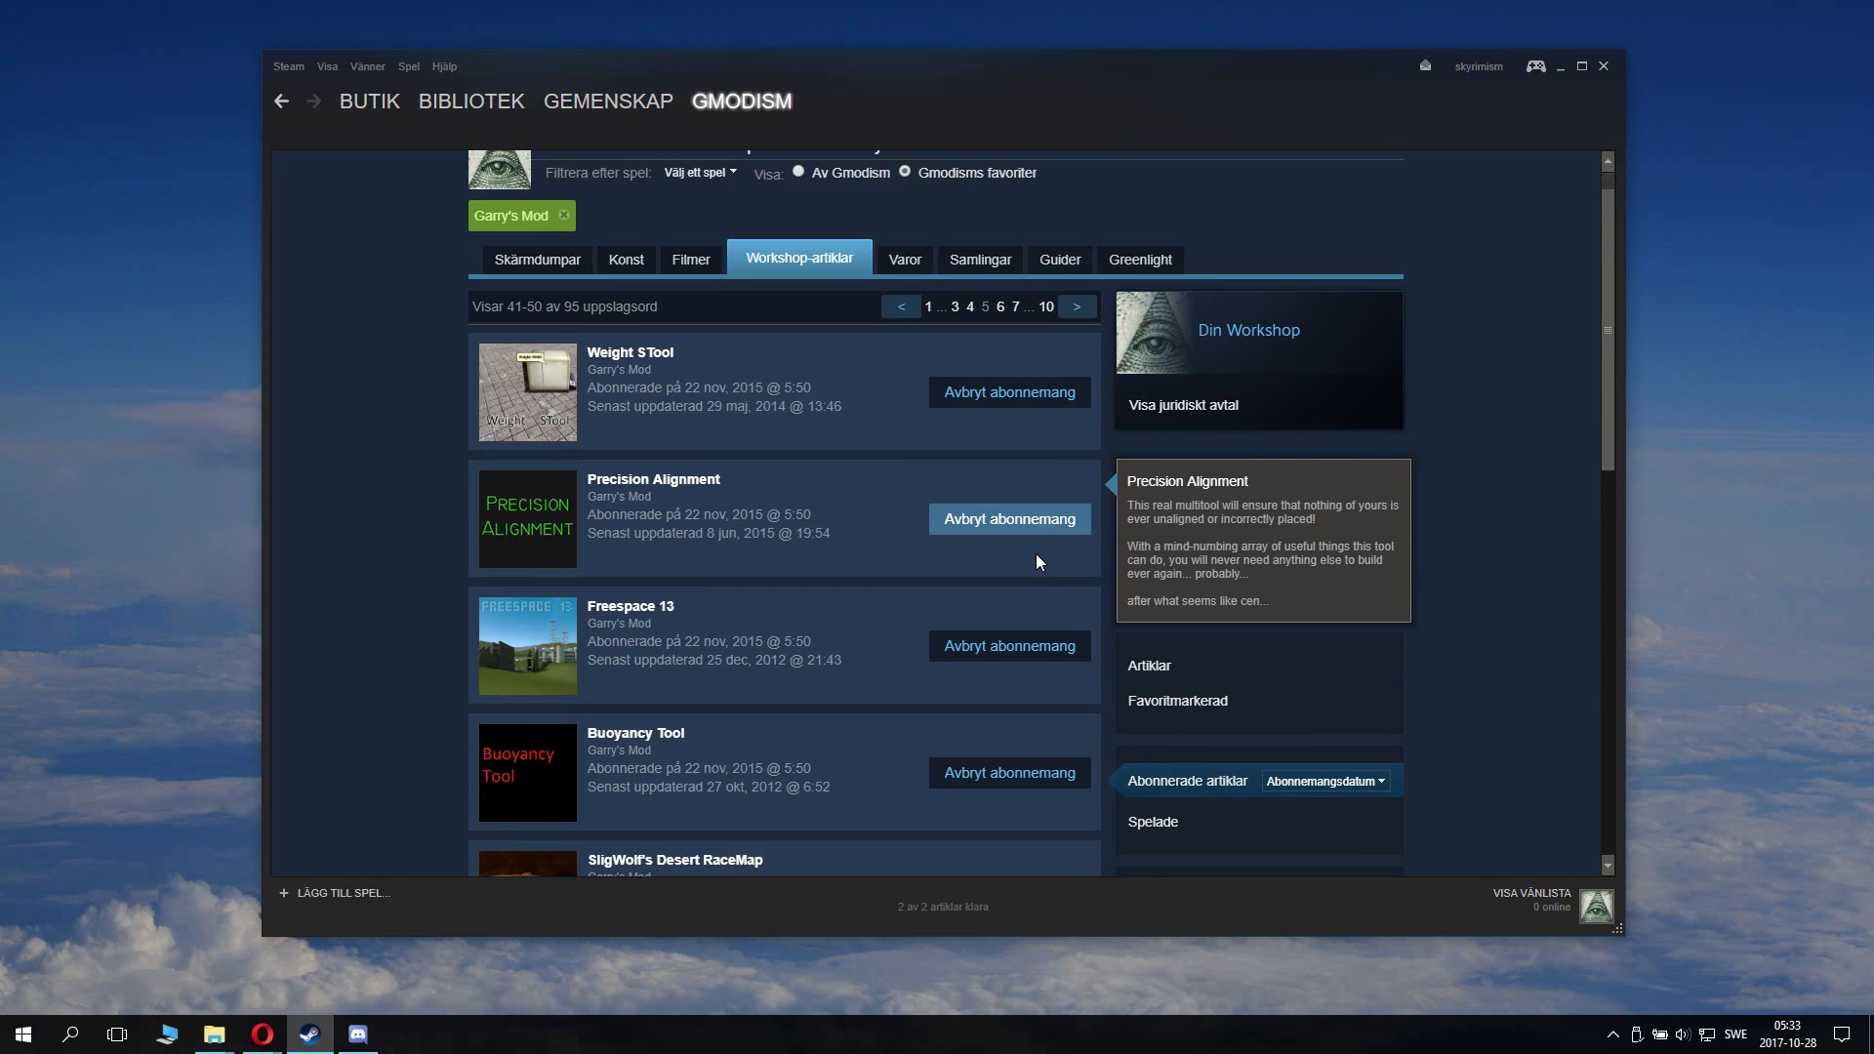
pyautogui.scroll(-4, 1034, 556)
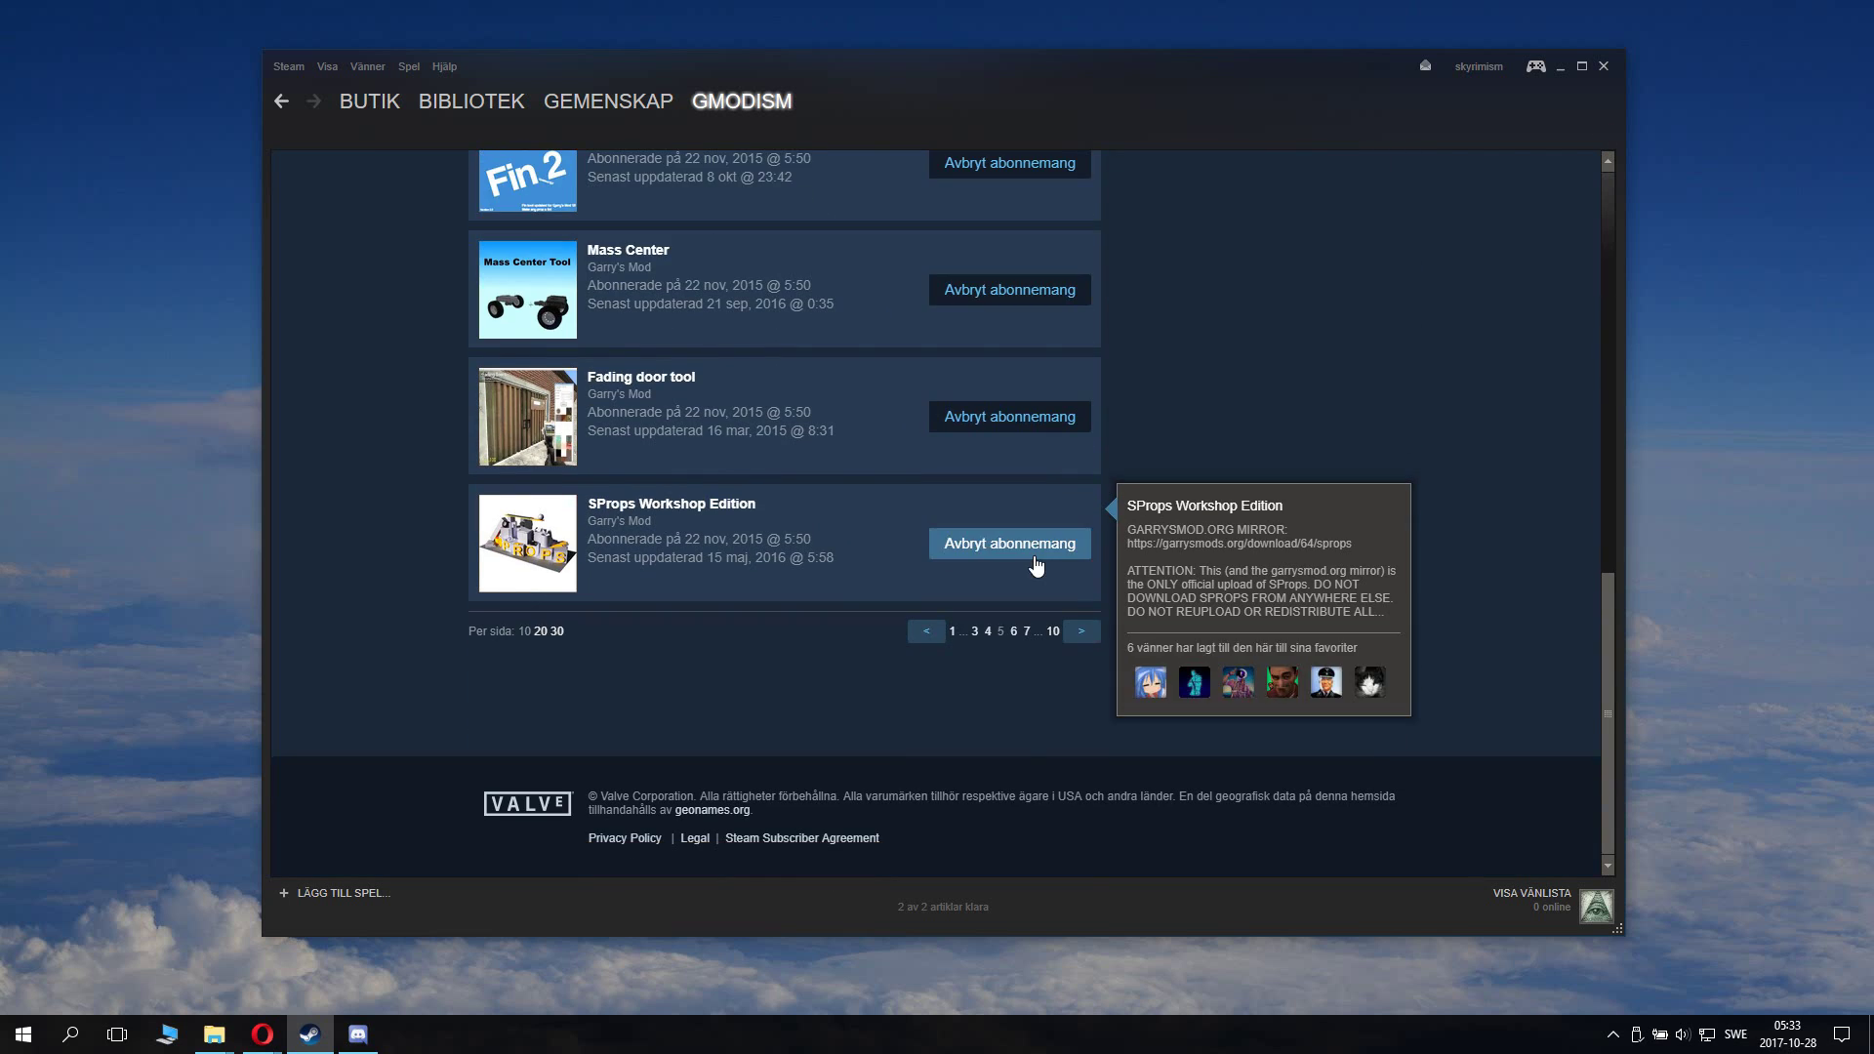
# Step: Page through subscribed items 51-90, then return to Garry's Mod's library page
pyautogui.click(1081, 633)
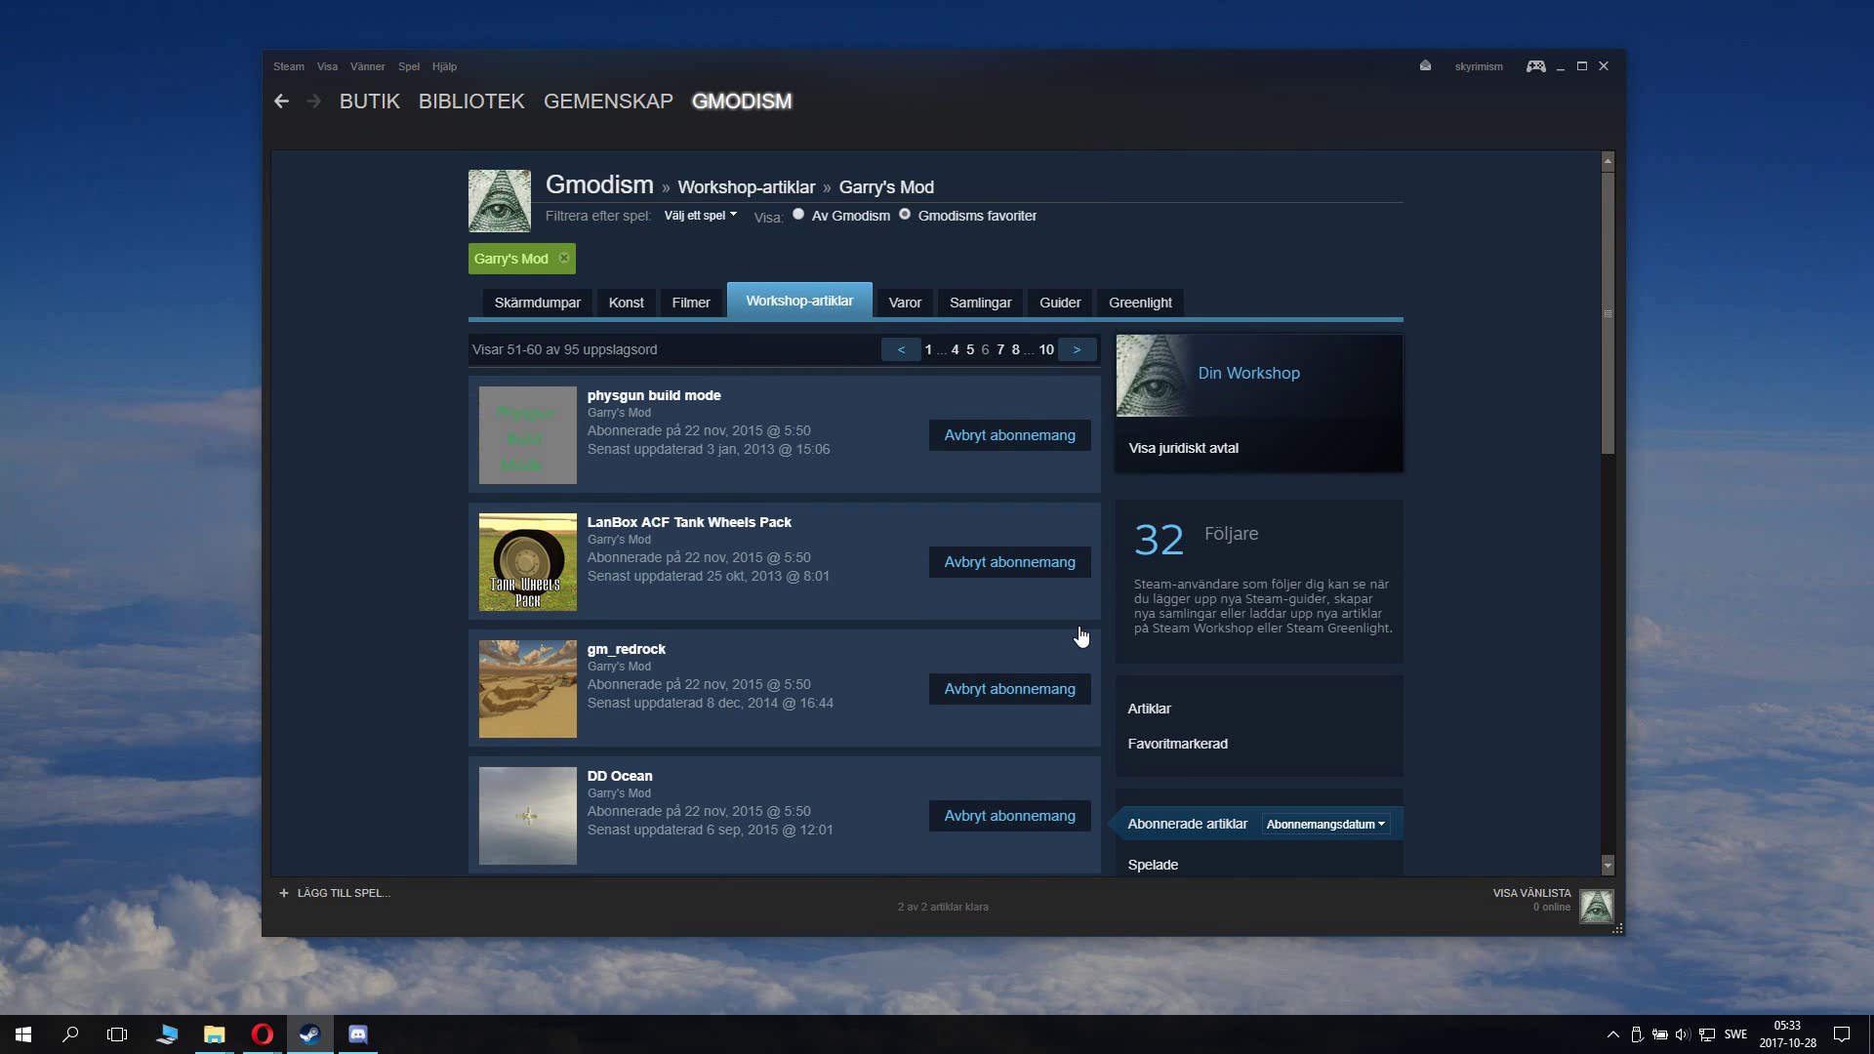
pyautogui.scroll(-10, 1080, 636)
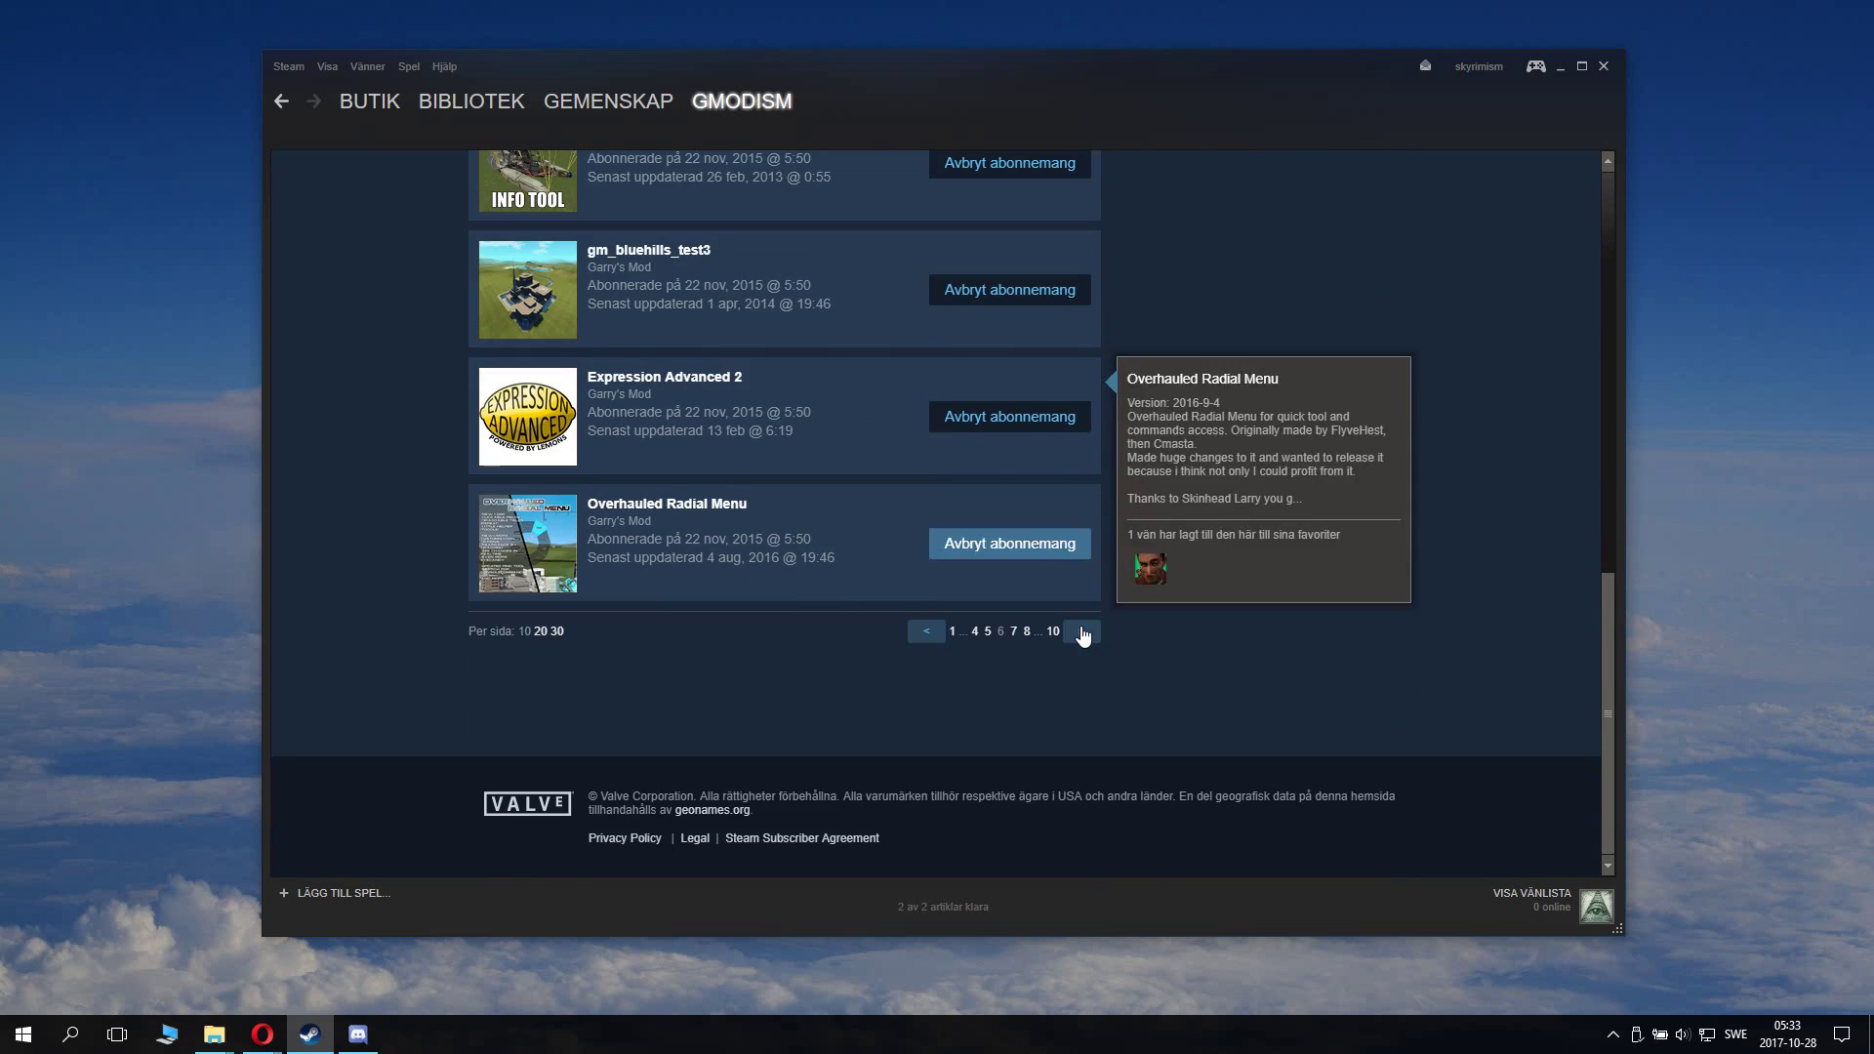
pyautogui.click(1081, 633)
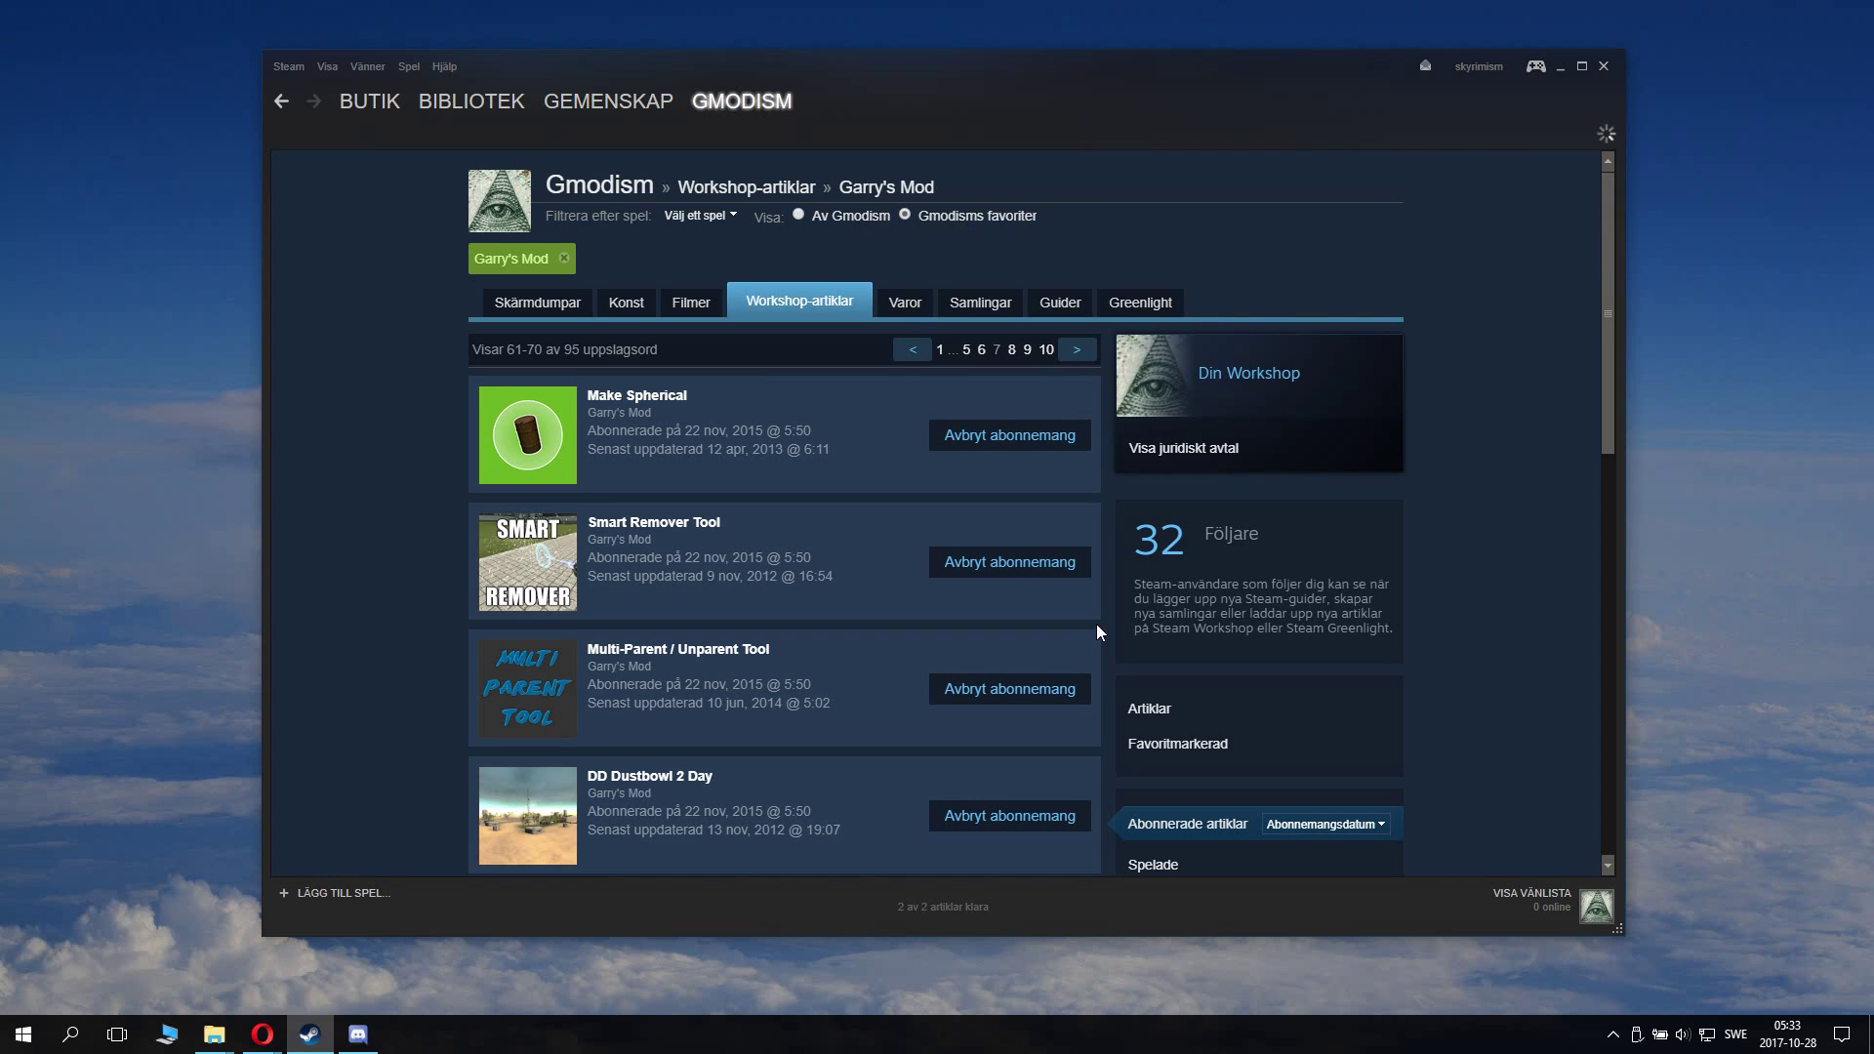
pyautogui.scroll(-5, 1098, 621)
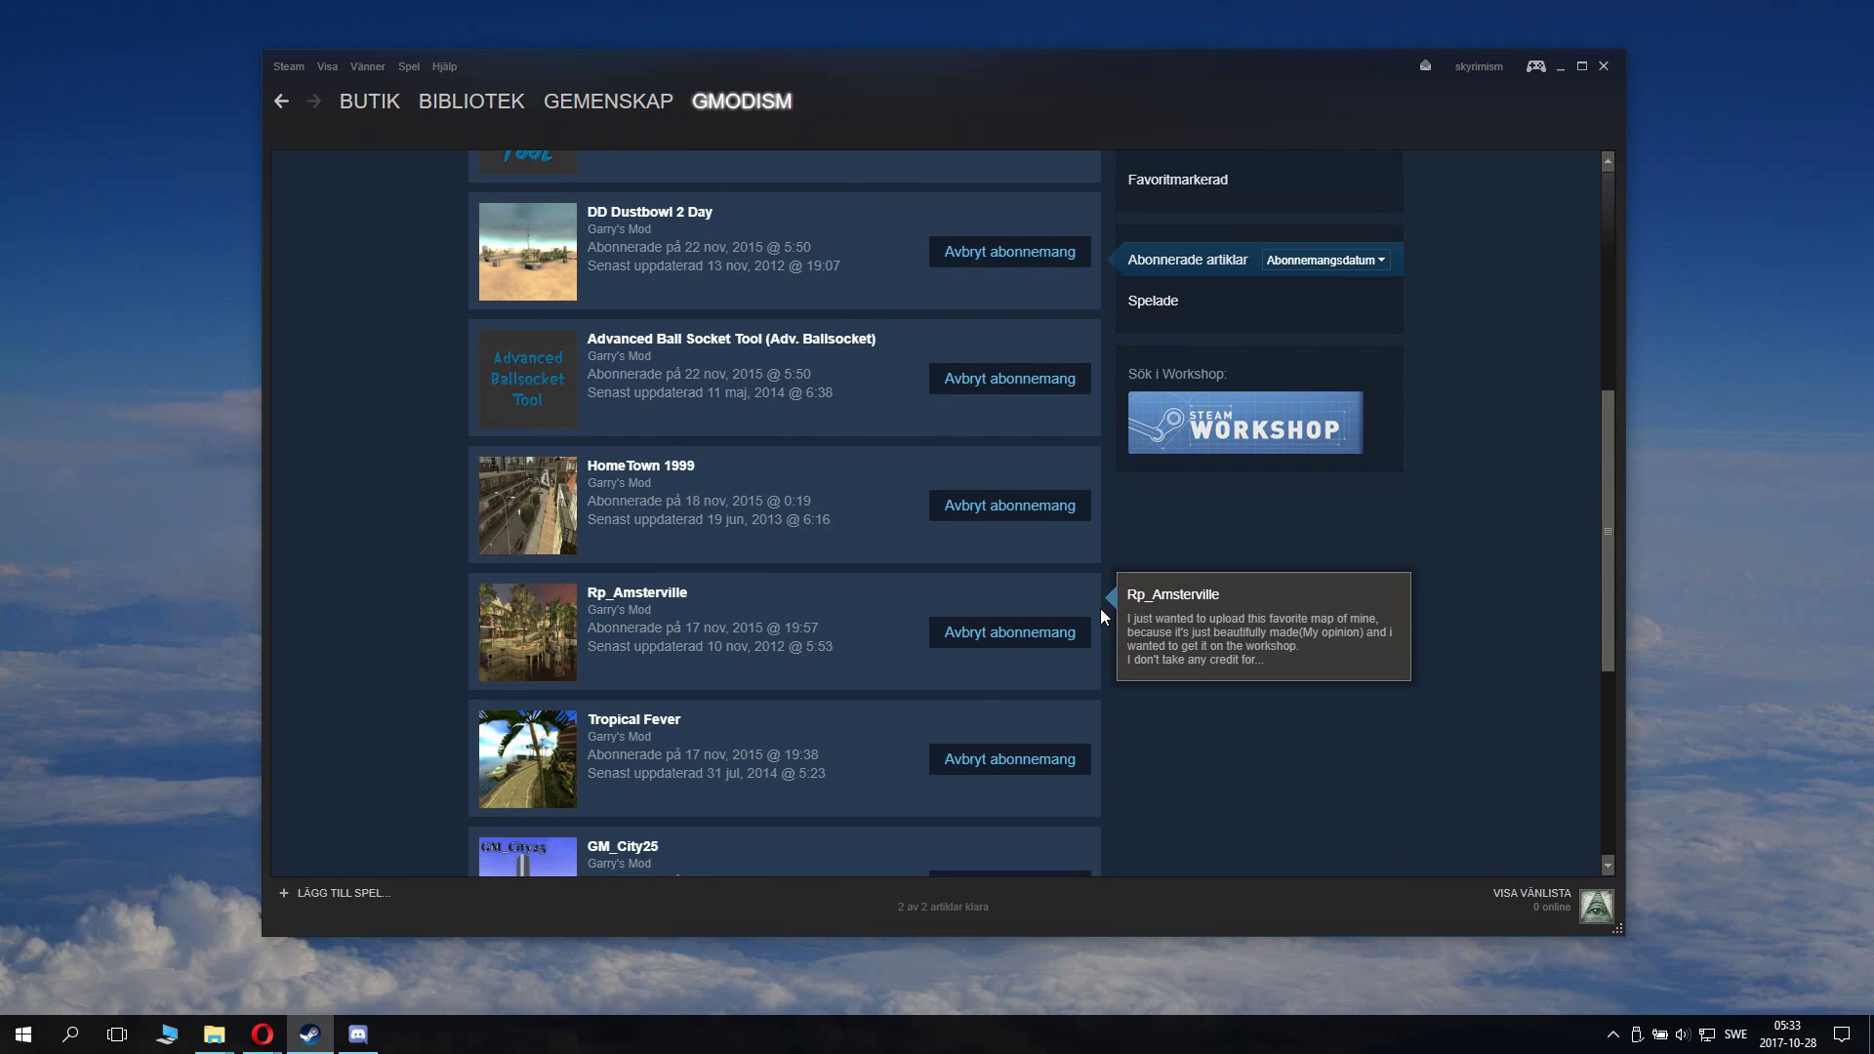
pyautogui.scroll(-3, 1101, 615)
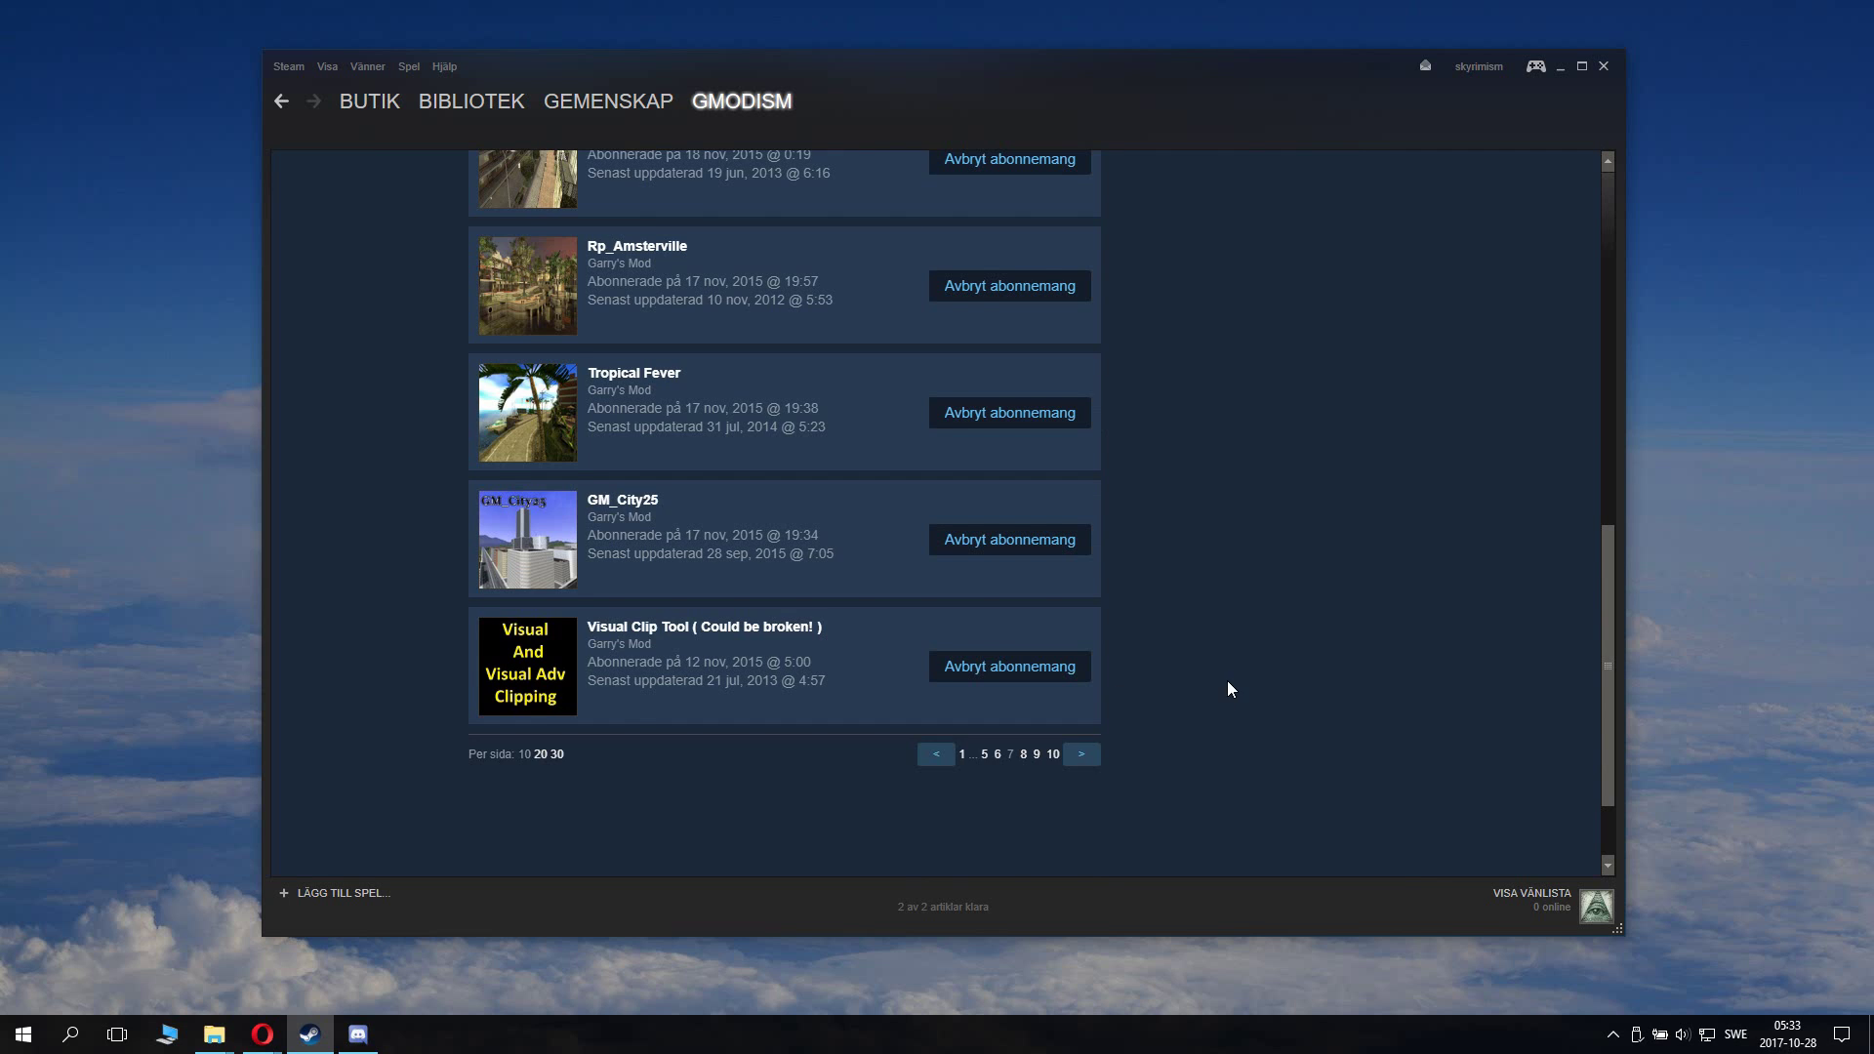
pyautogui.click(1023, 754)
pyautogui.scroll(-4, 1058, 617)
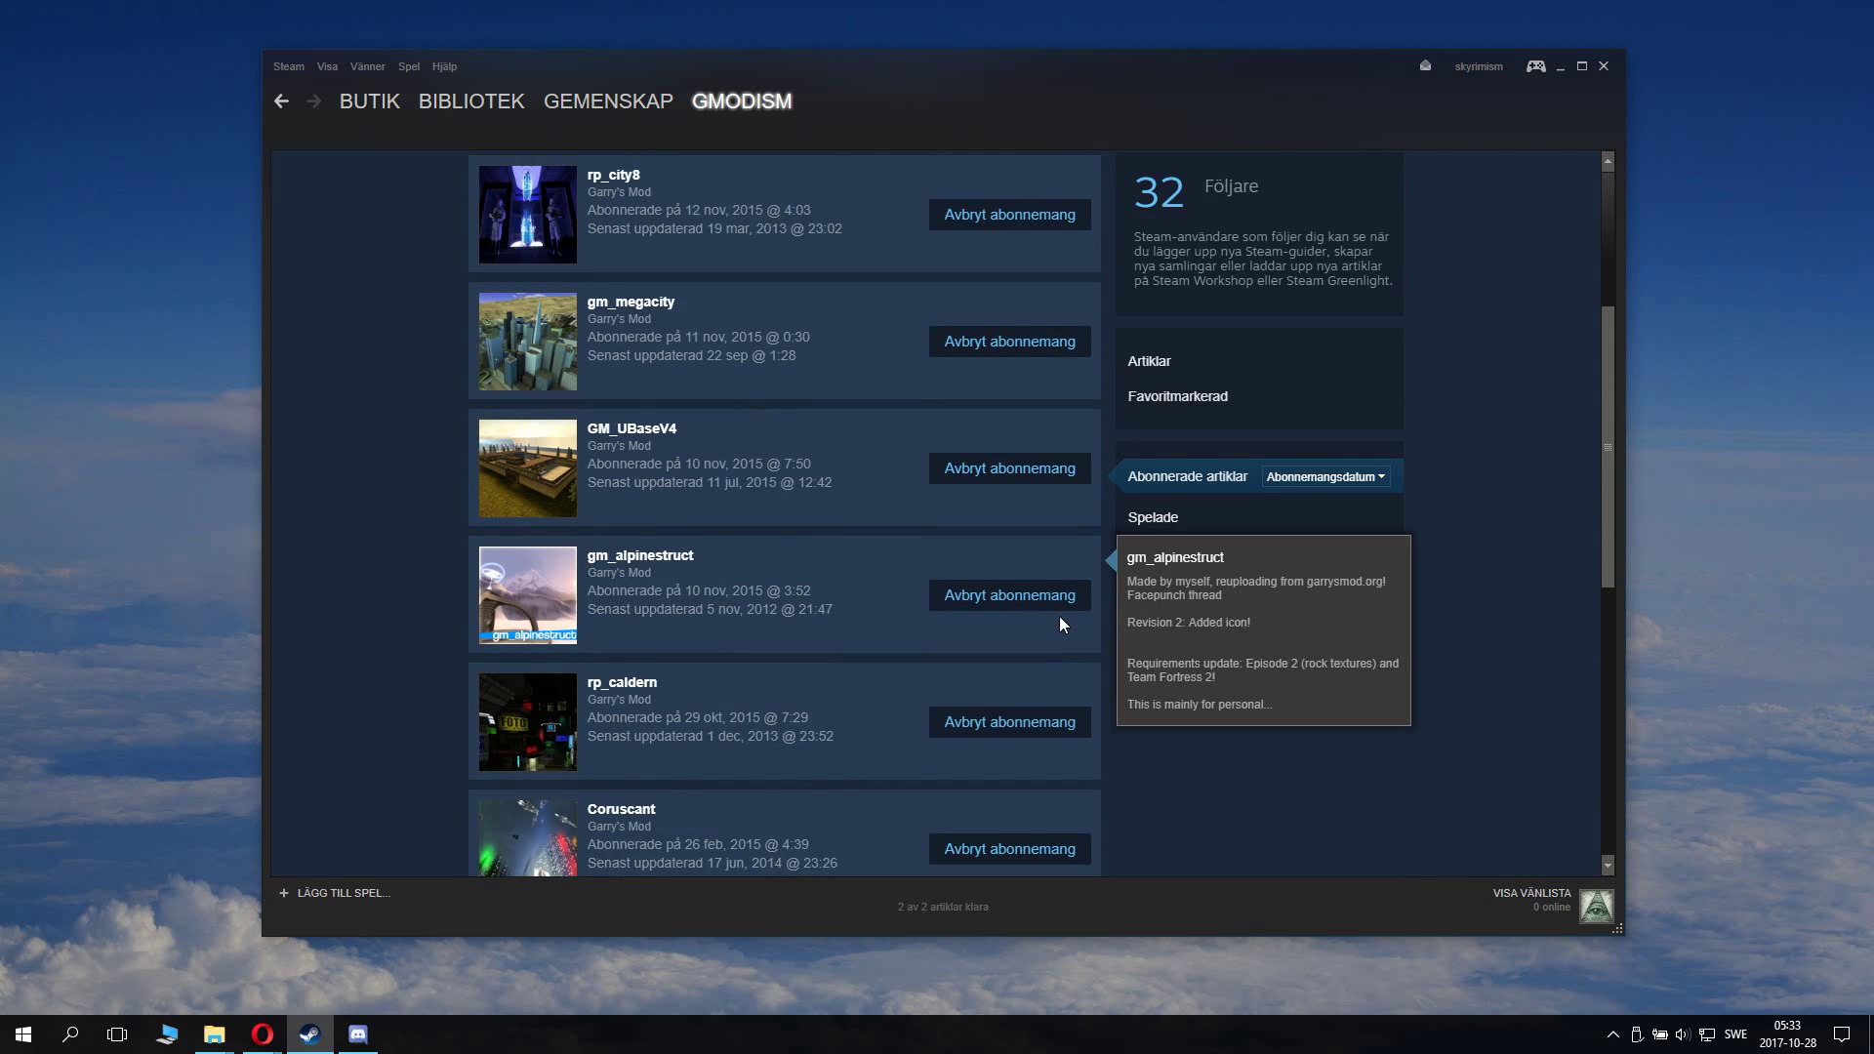
pyautogui.scroll(-6, 1060, 618)
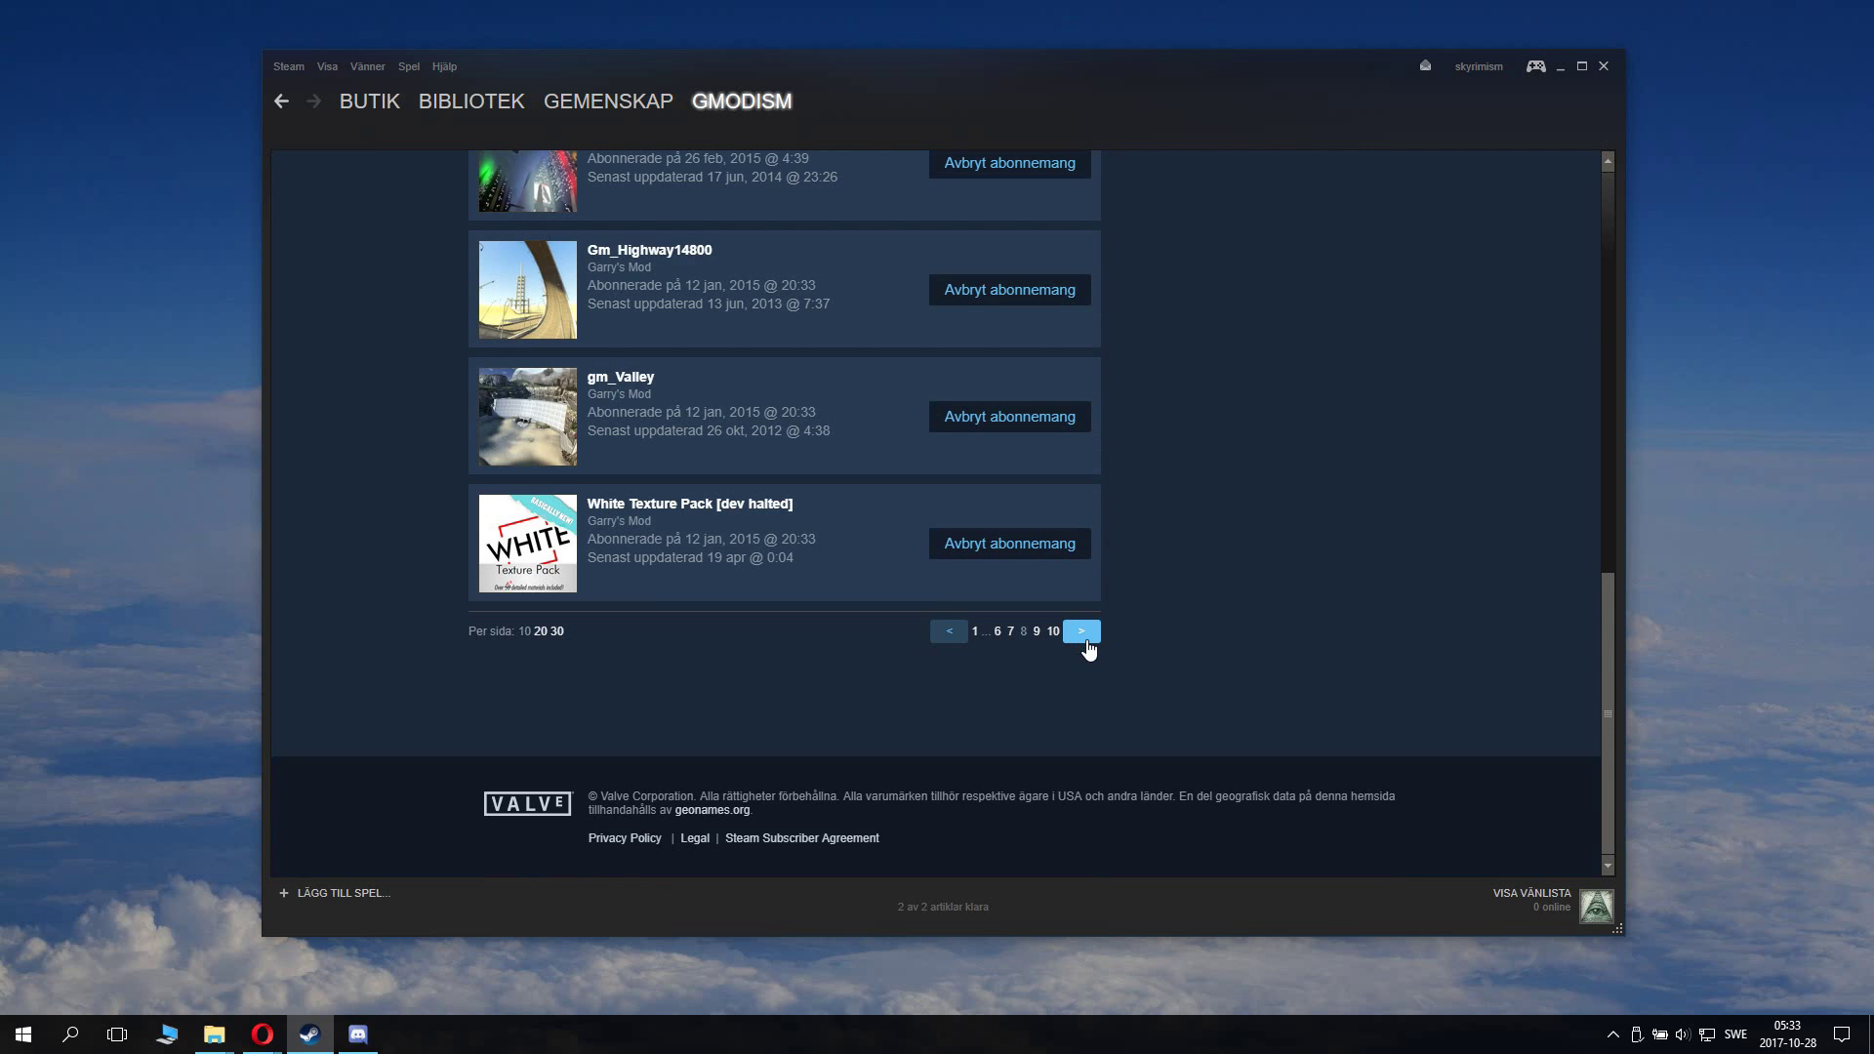
pyautogui.click(1086, 640)
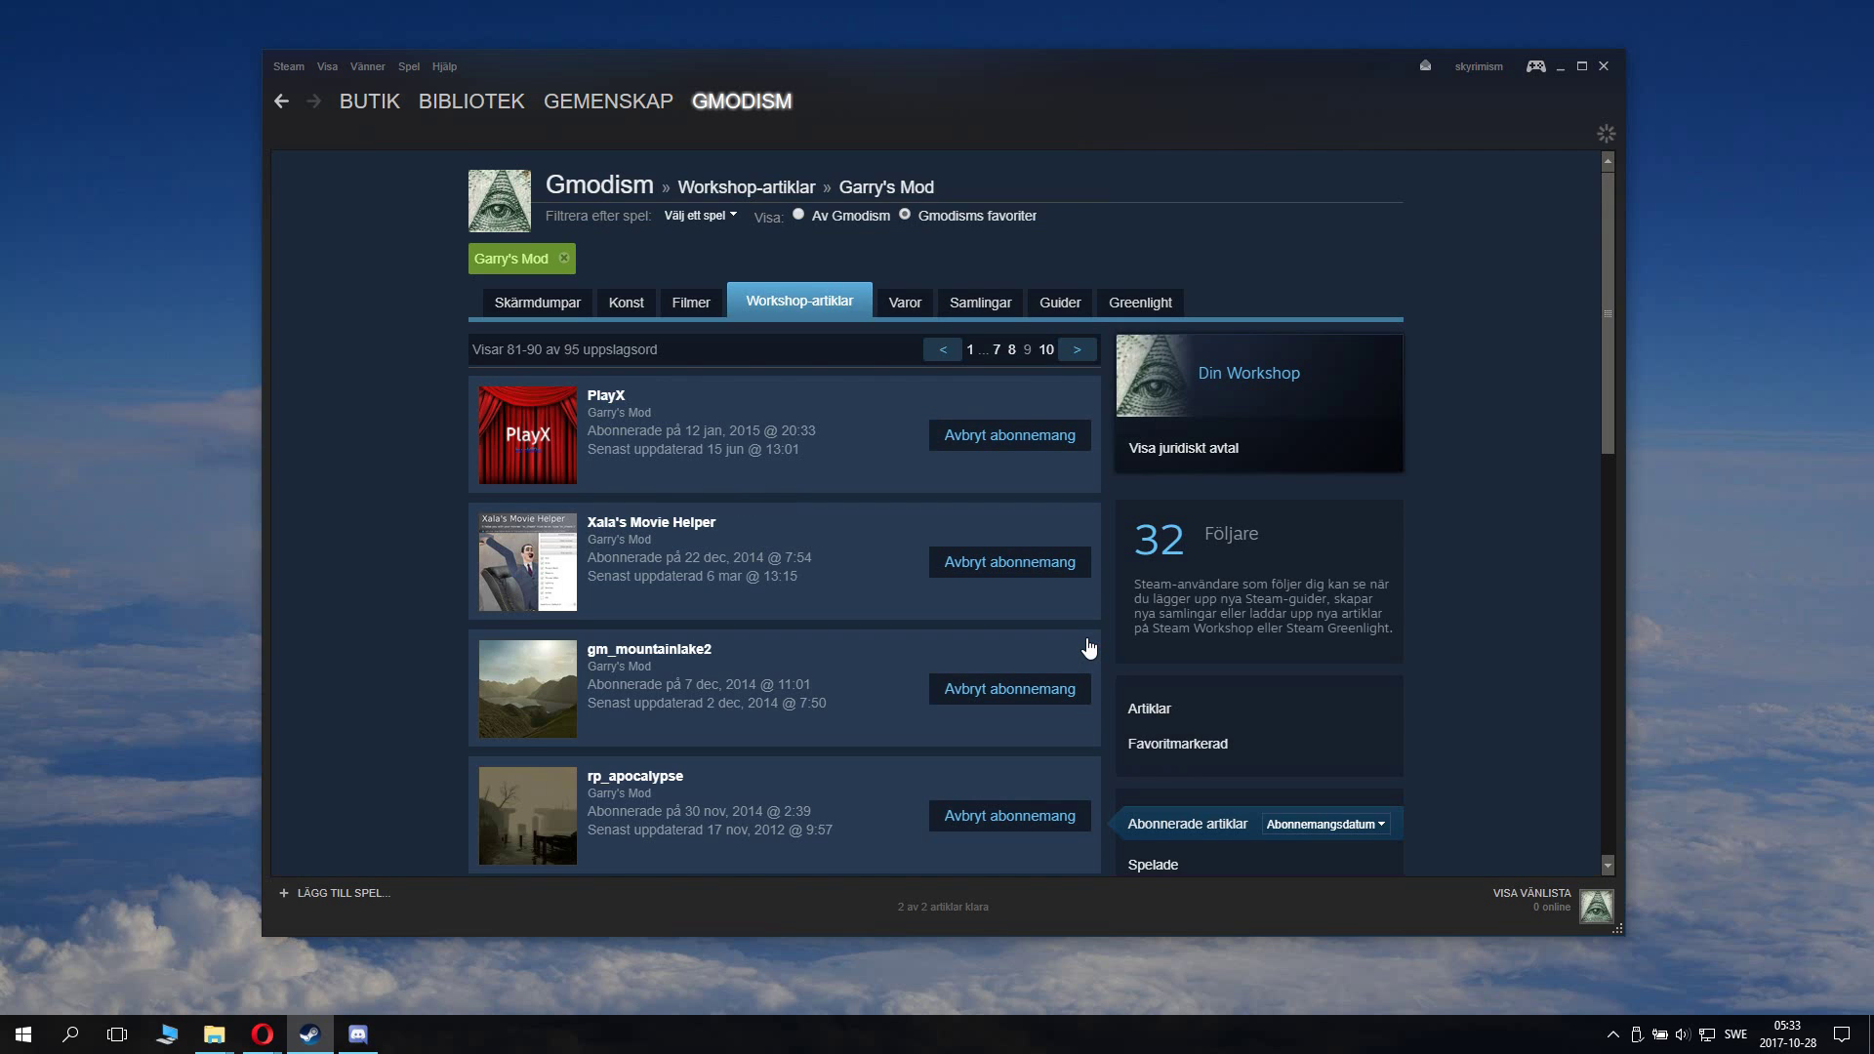
pyautogui.scroll(-10, 1086, 647)
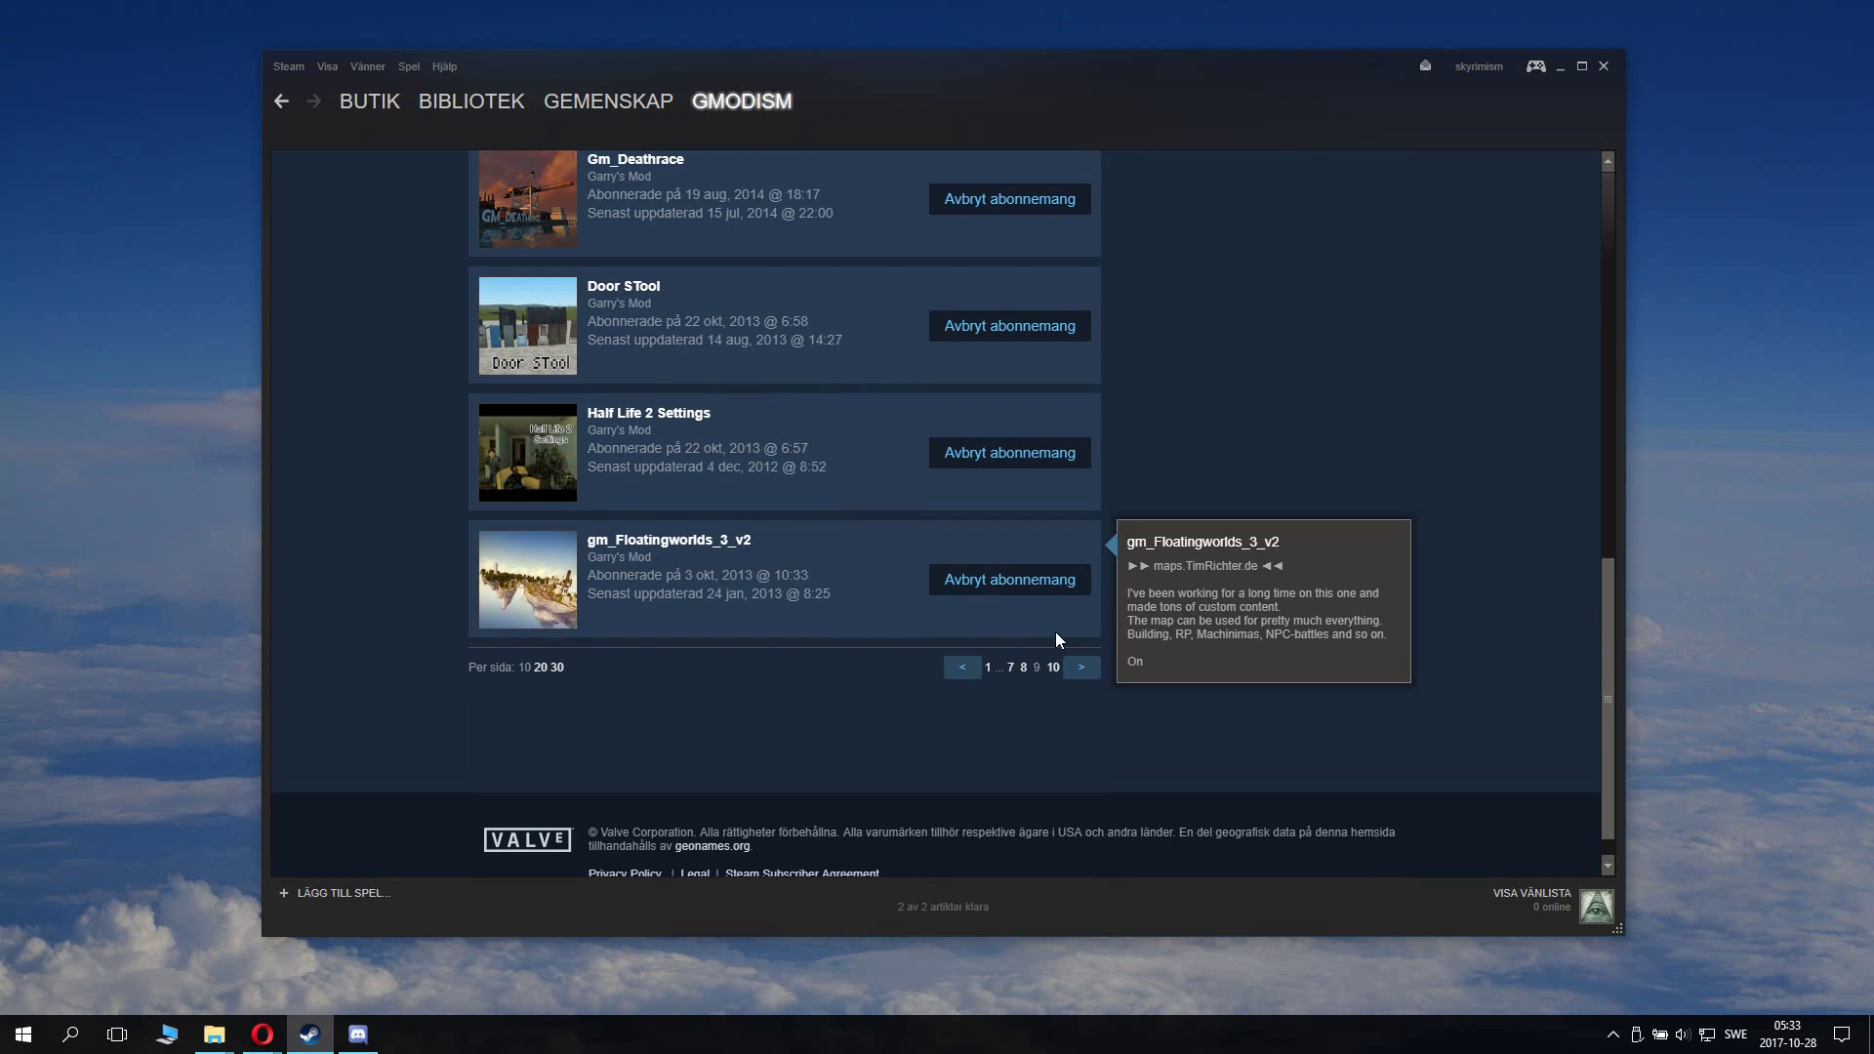
pyautogui.scroll(6, 1056, 634)
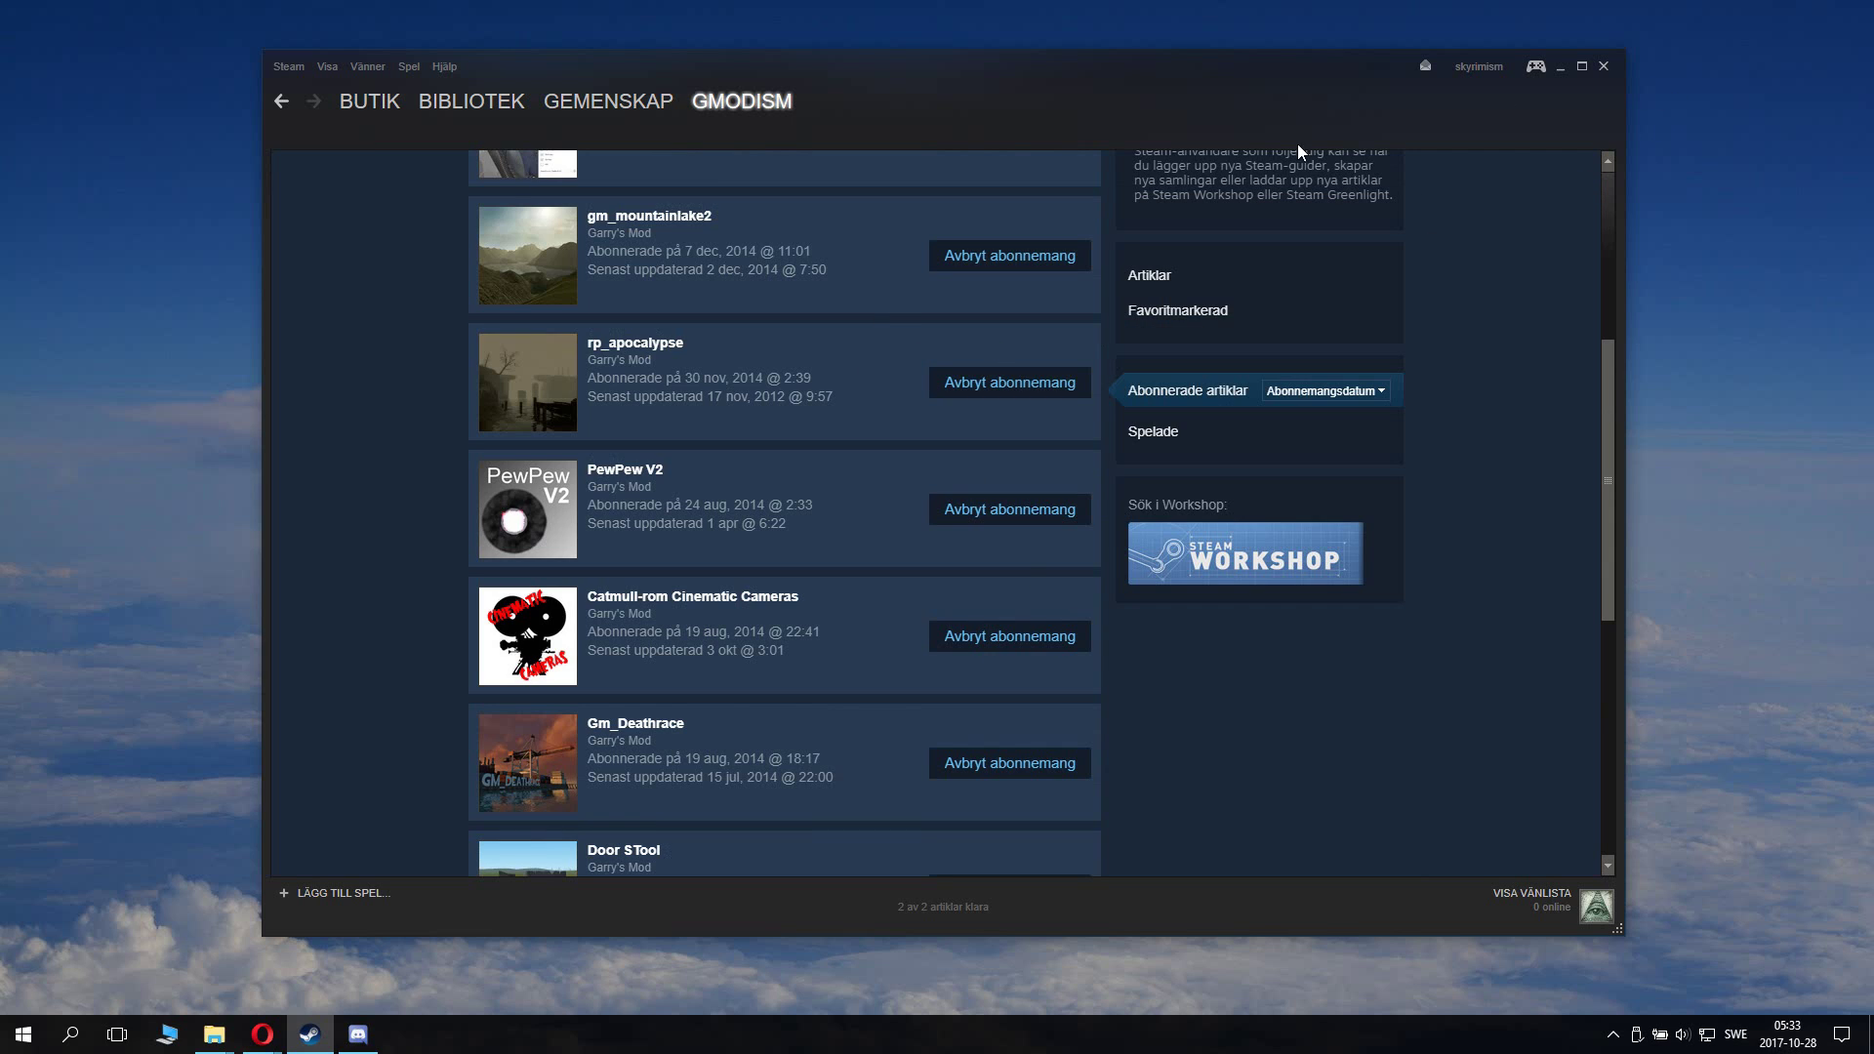
pyautogui.click(476, 103)
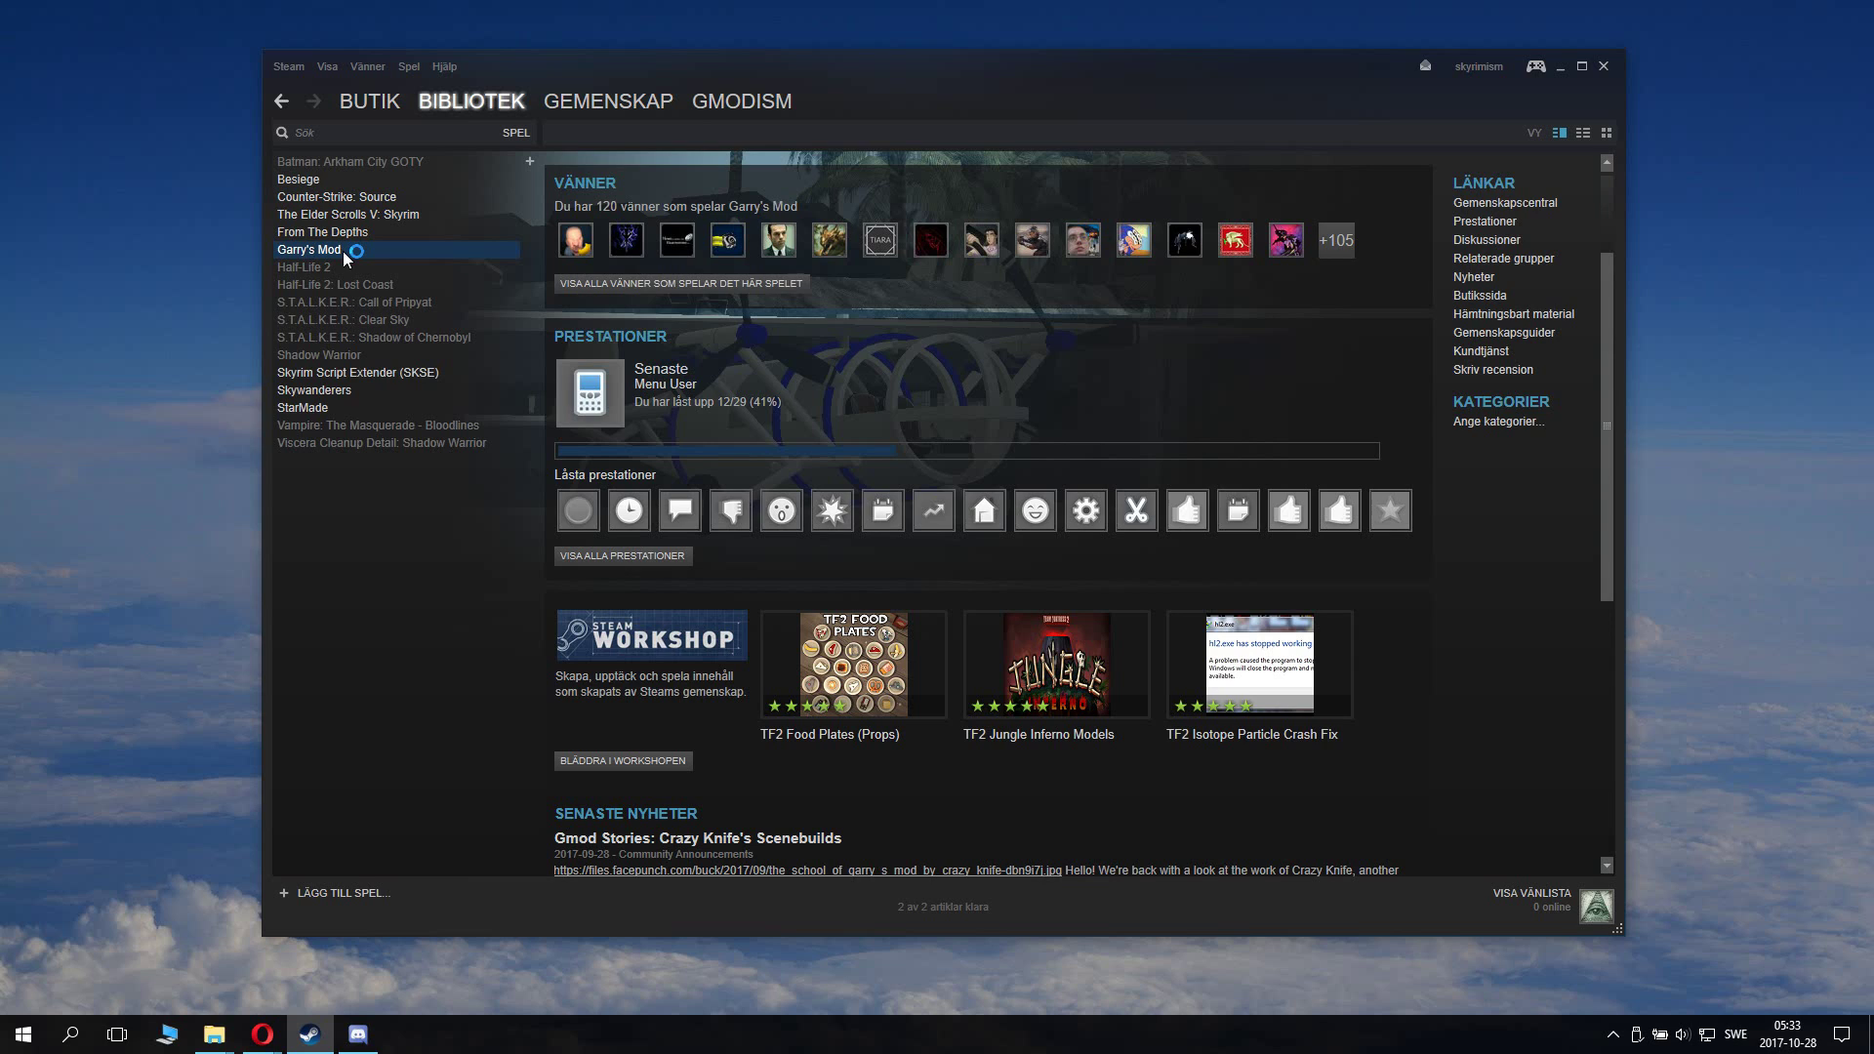
# Step: Launch Garry's Mod and move its console window to the left
pyautogui.doubleClick(443, 248)
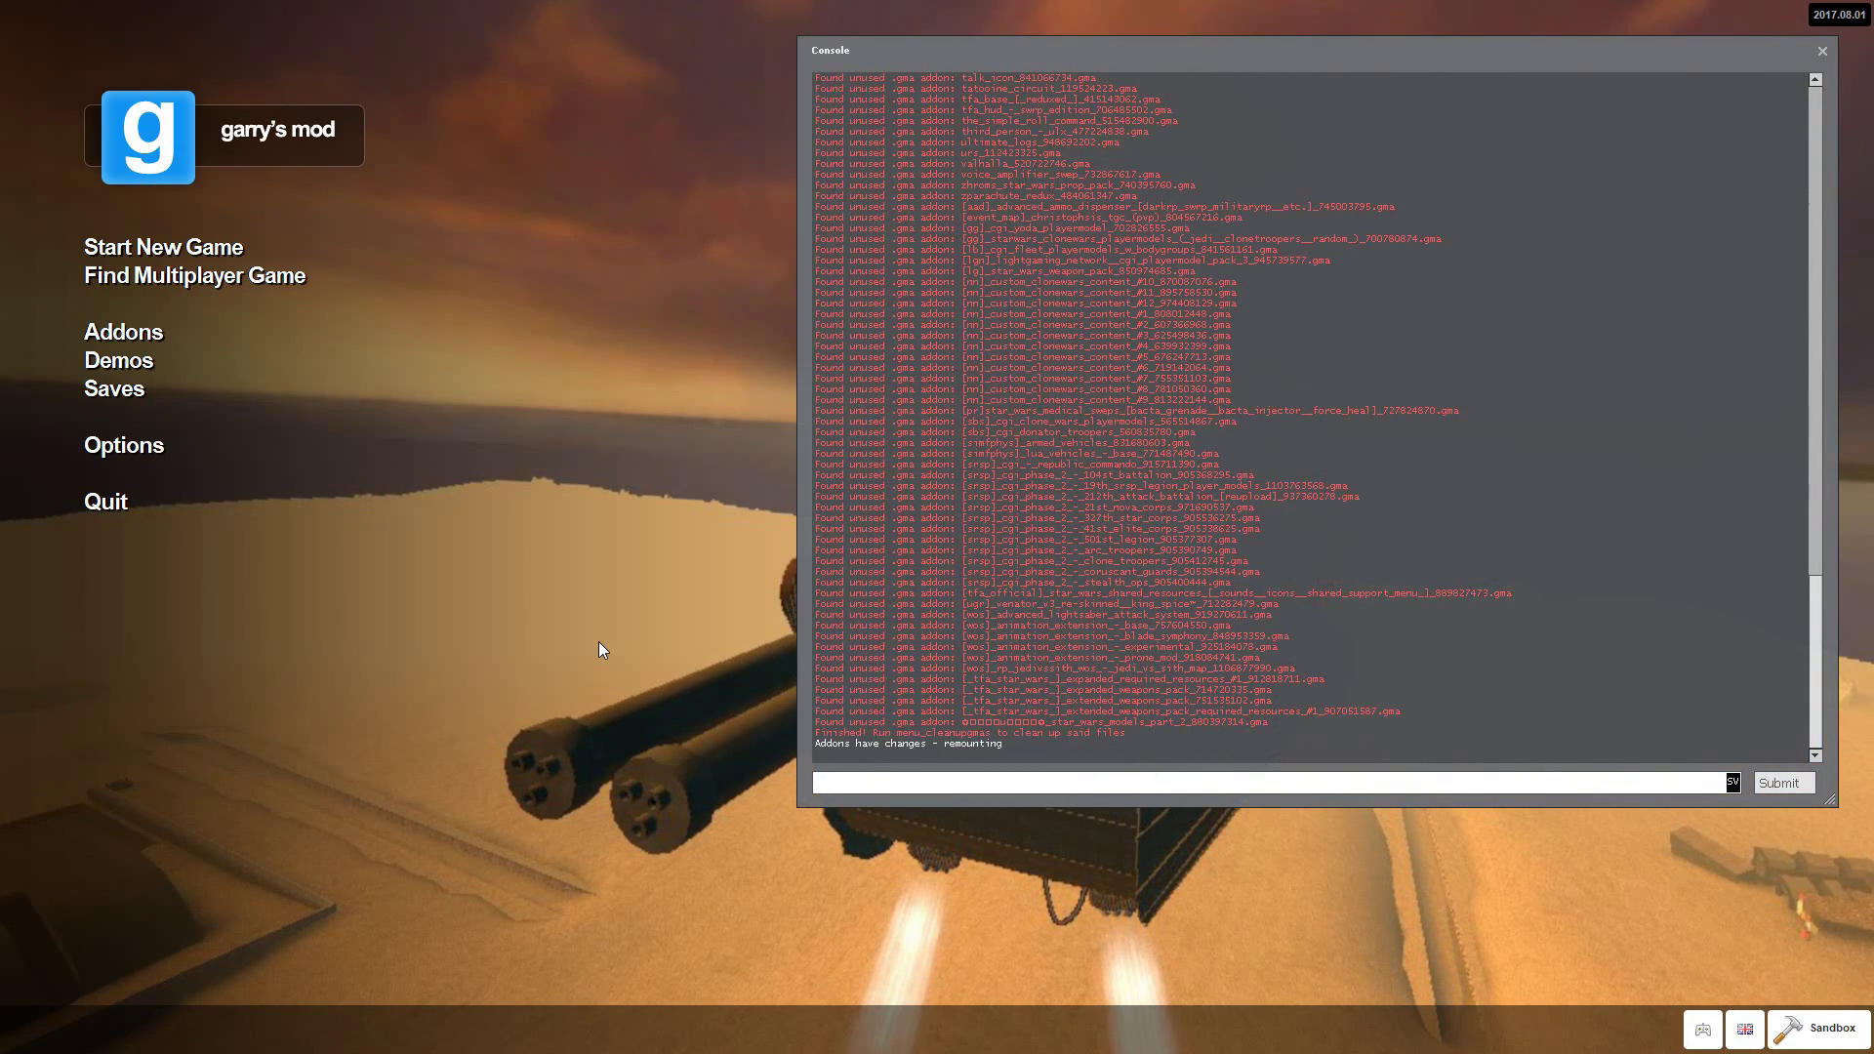
pyautogui.moveTo(1325, 57); pyautogui.dragTo(1134, 55)
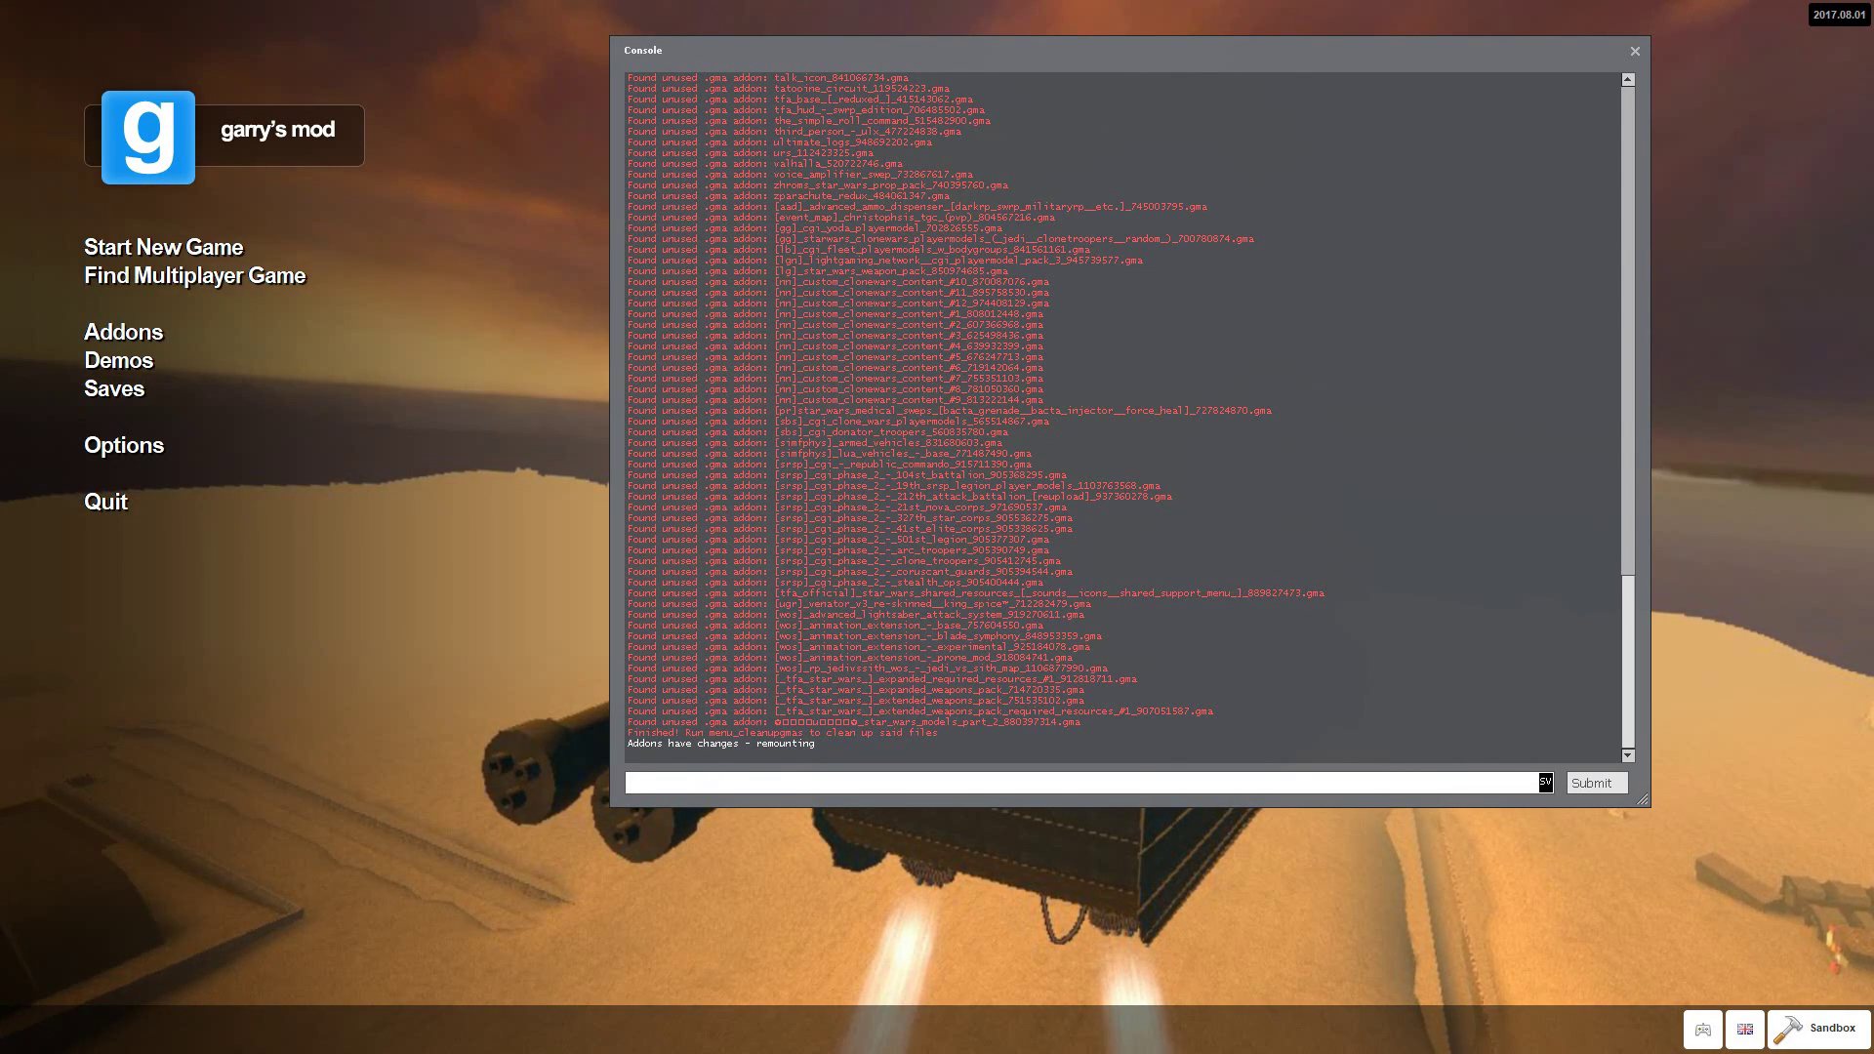
# Step: Run the menu_cleanupgmas command in the Garry's Mod console
pyautogui.write('menu_cleanupgmas')
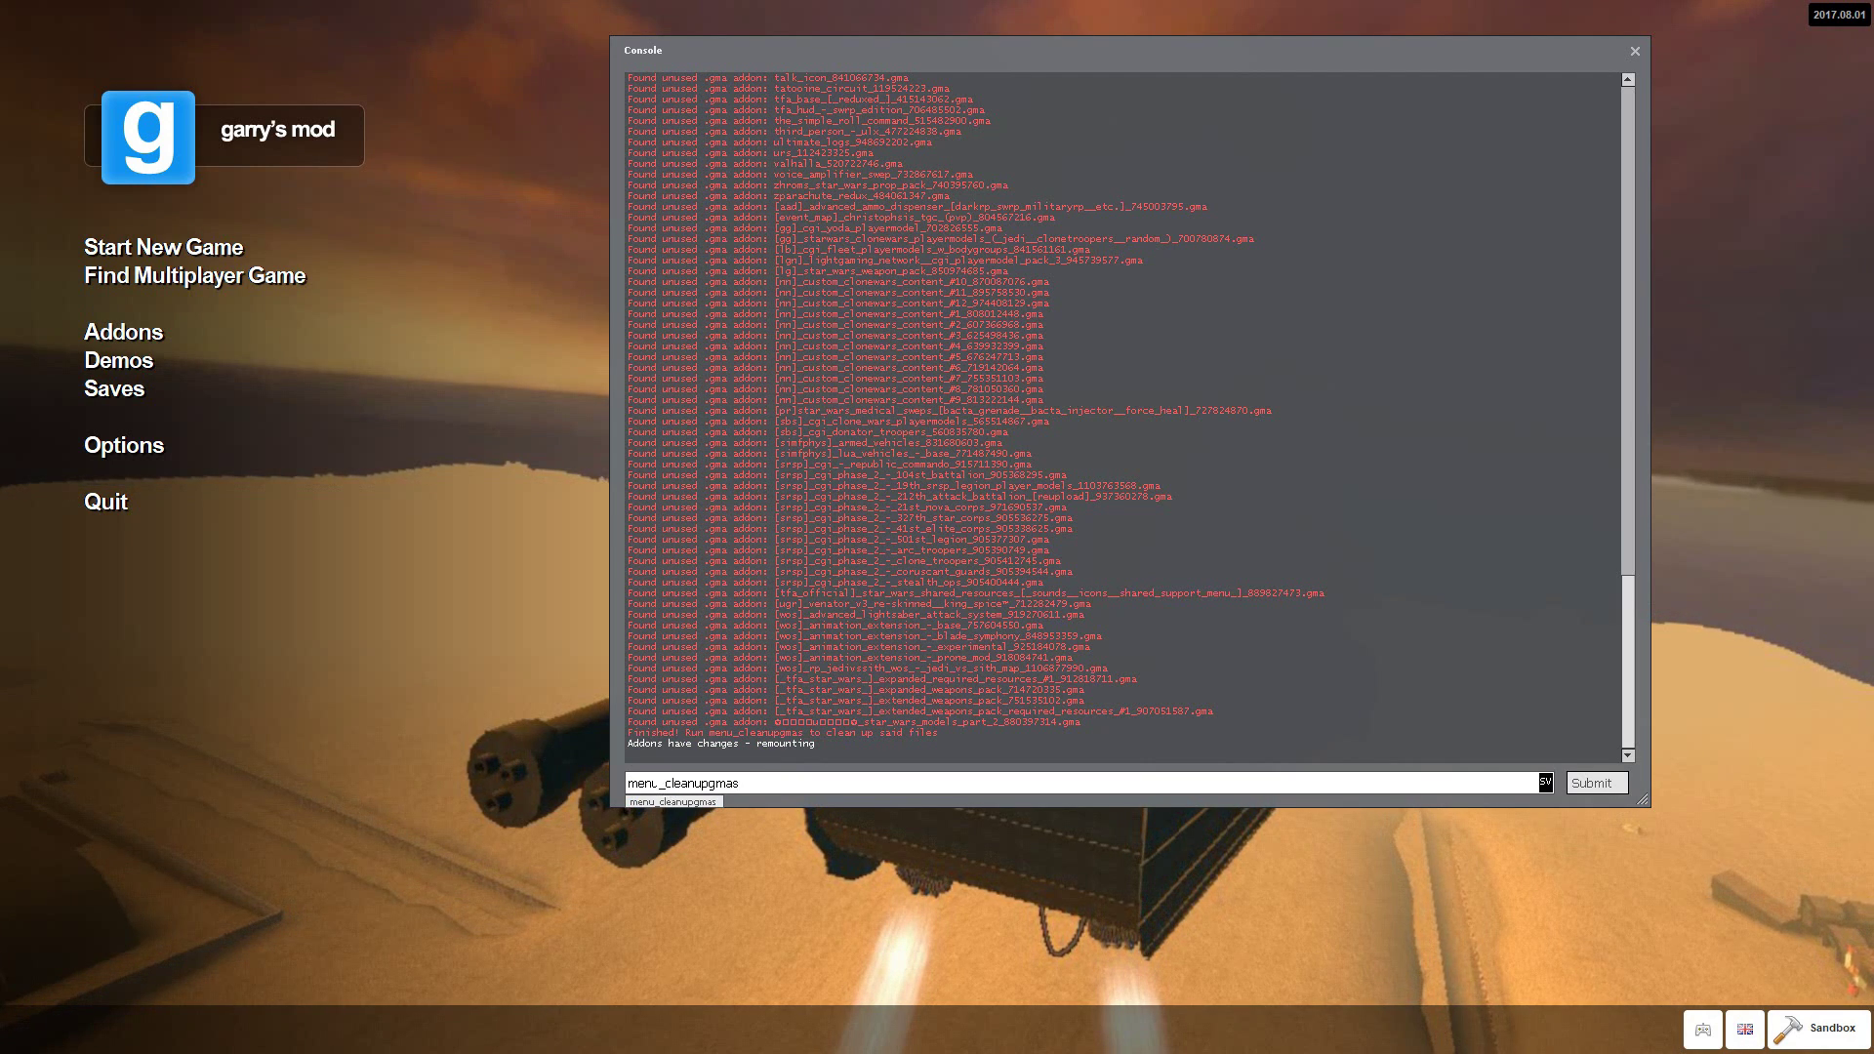
pyautogui.hotkey('ctrl', 'a')
pyautogui.press('End')
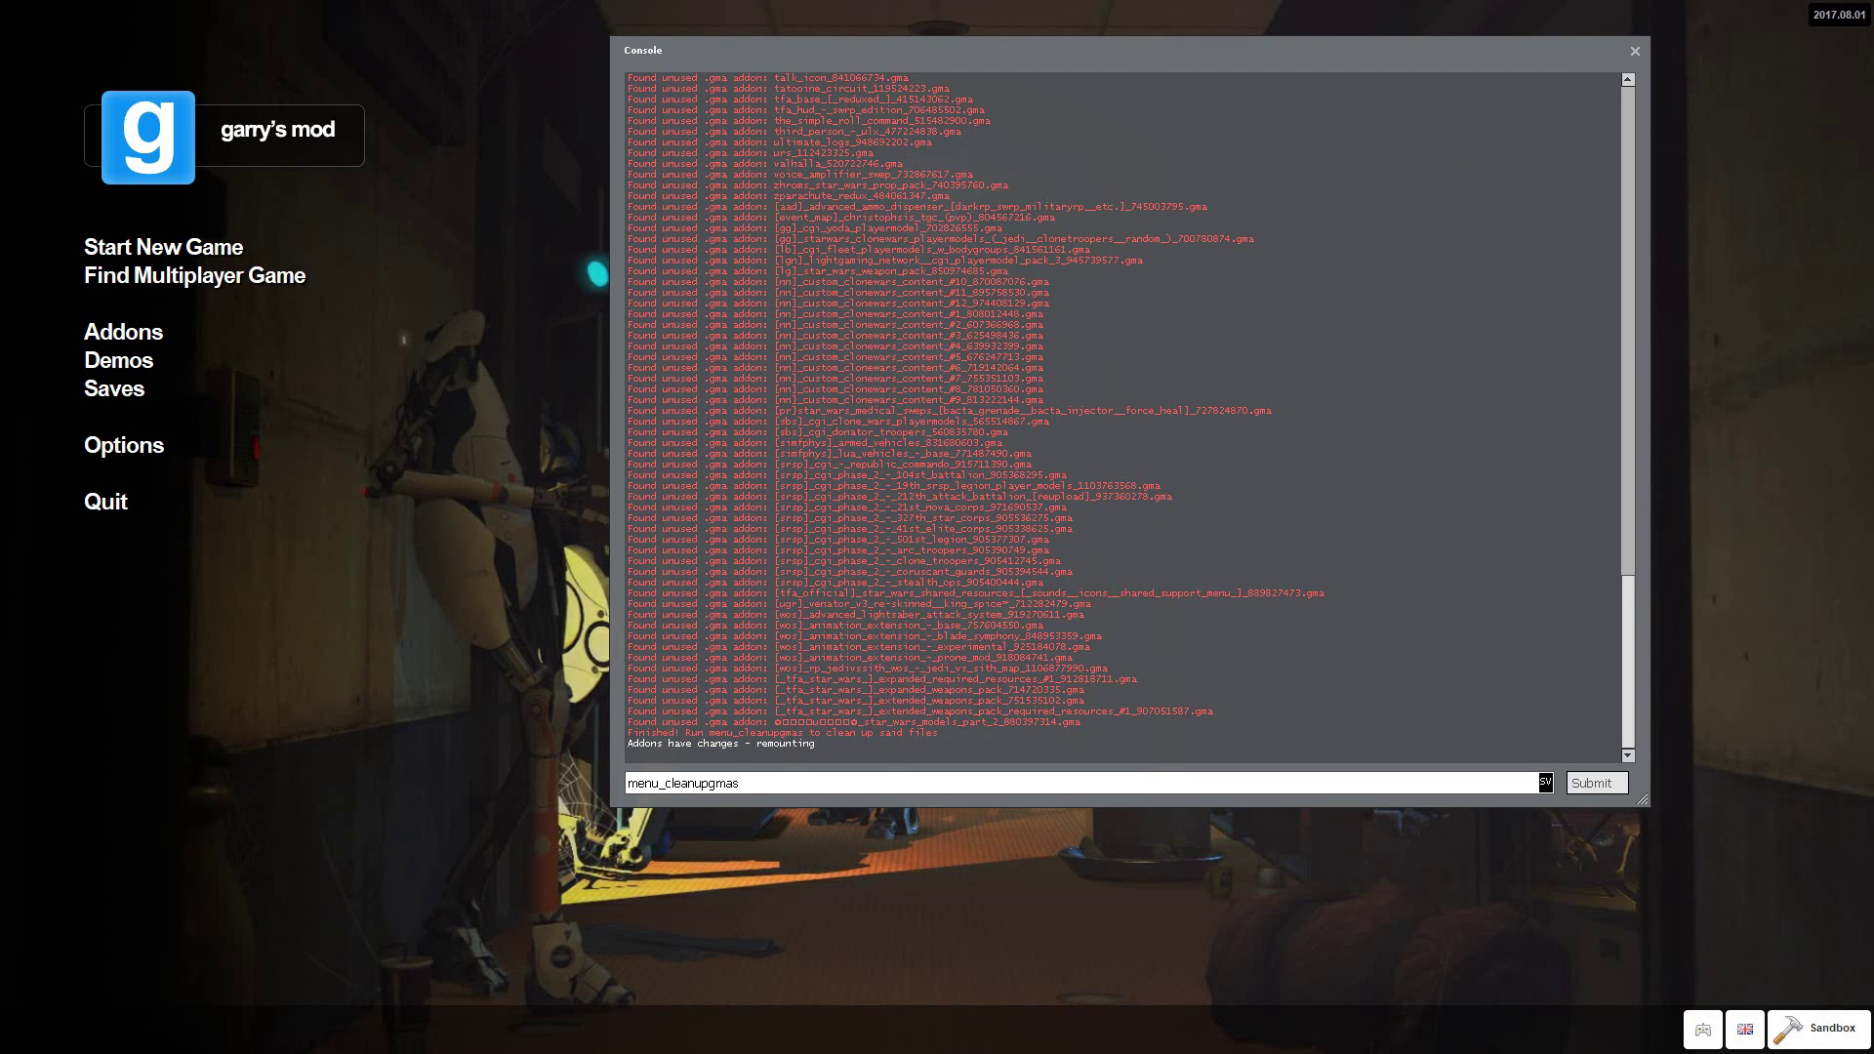
pyautogui.press('Return')
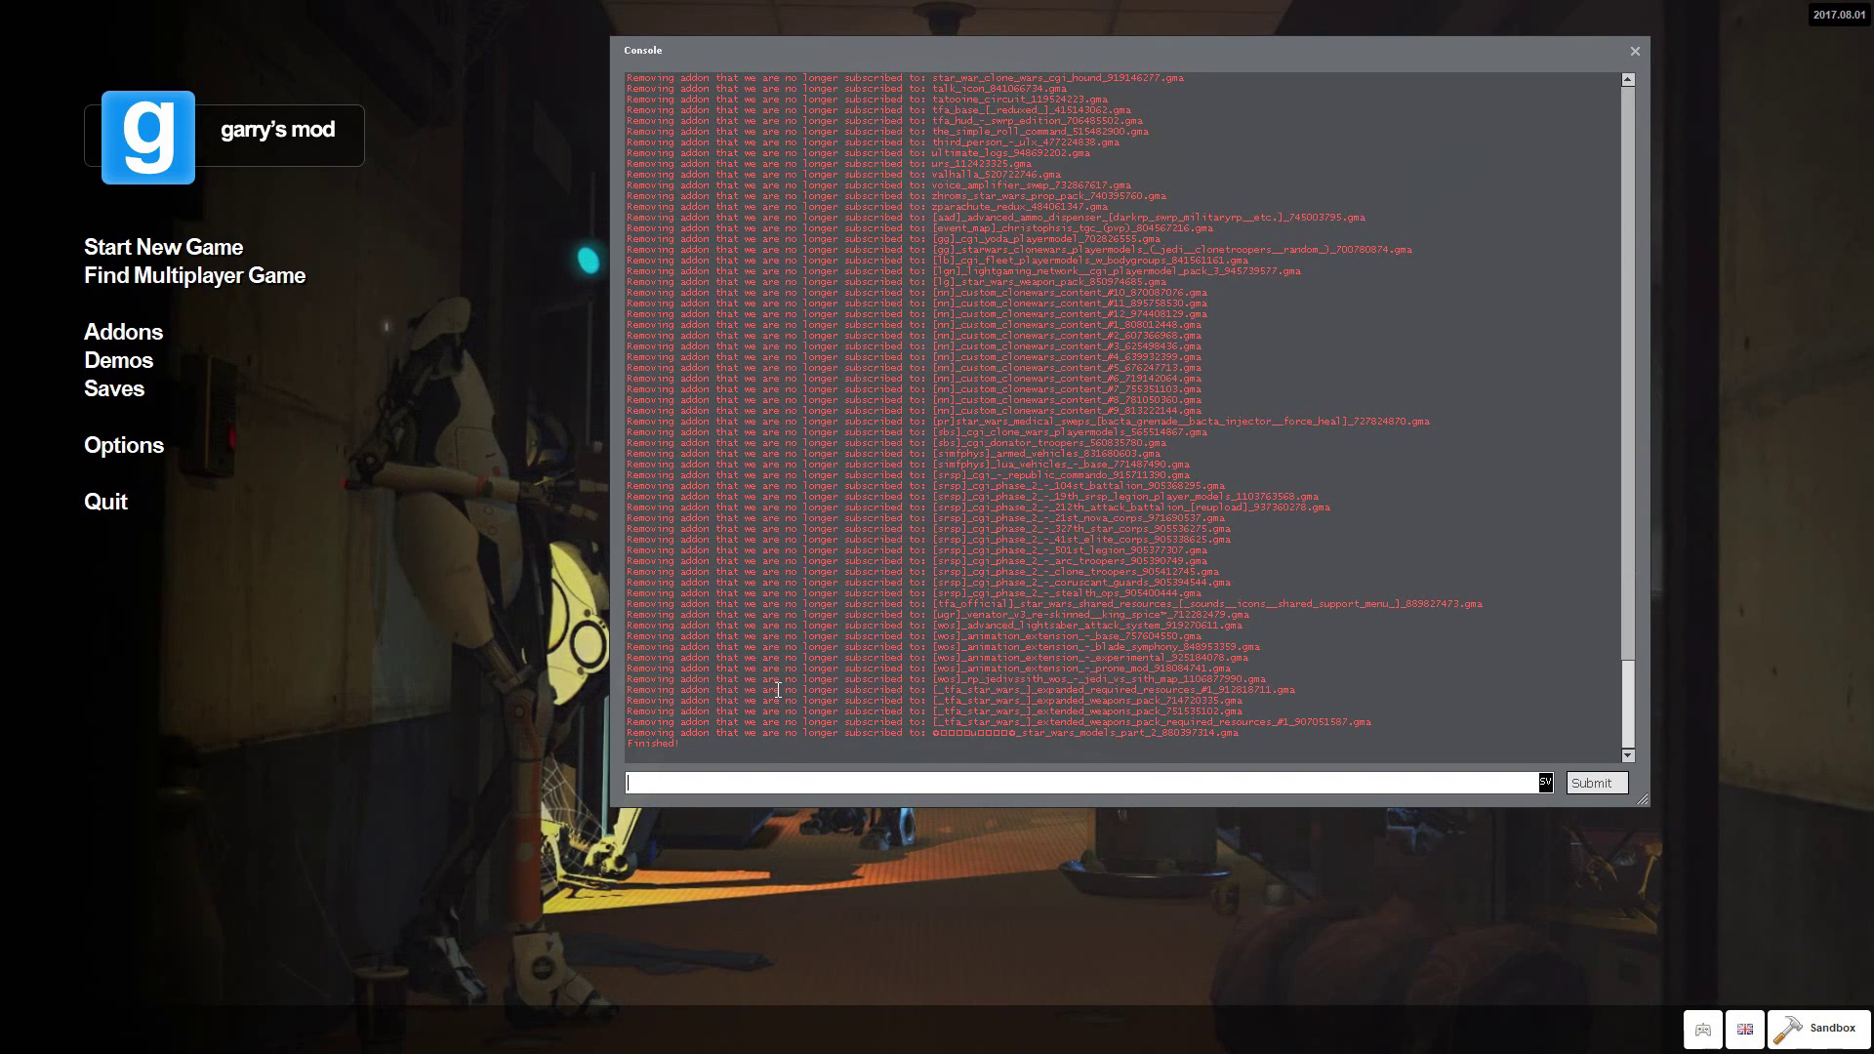
# Step: Review the console's Removing addon lines down to the Finished! message
pyautogui.scroll(1, 847, 646)
pyautogui.scroll(5, 846, 647)
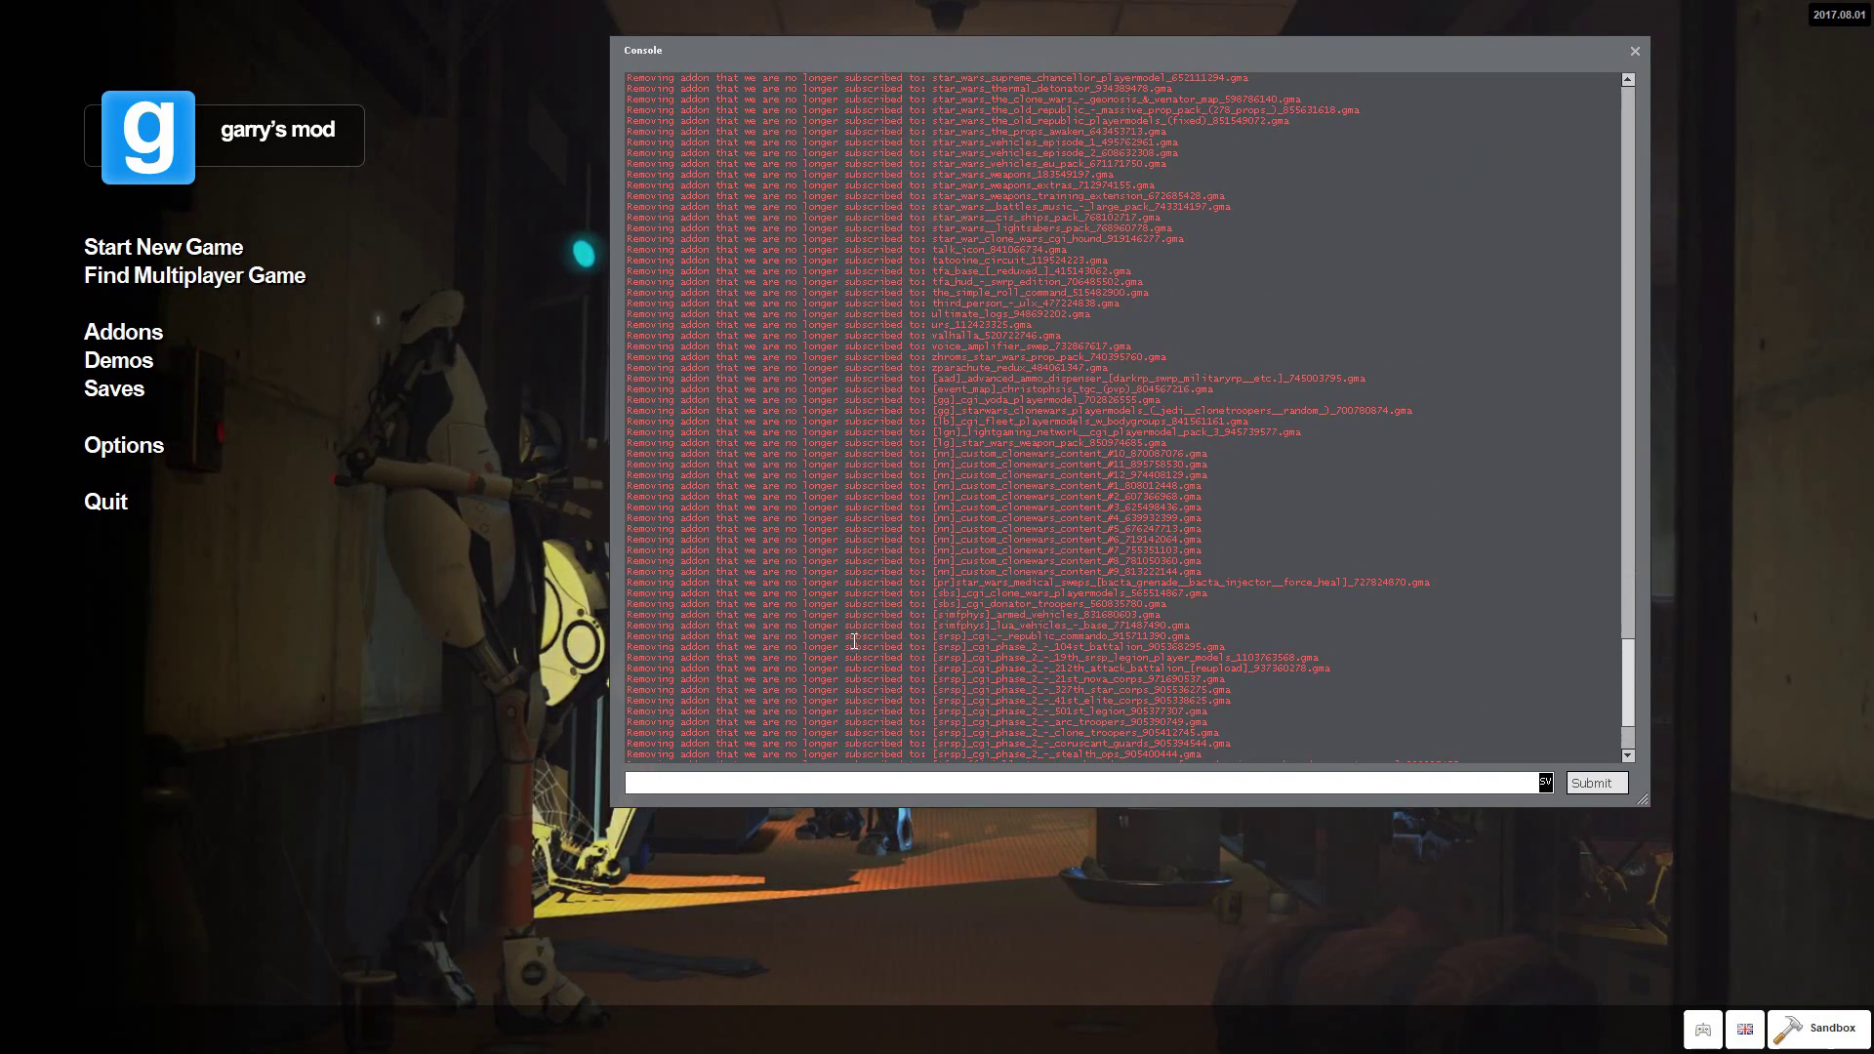
pyautogui.scroll(4, 849, 636)
pyautogui.moveTo(671, 164); pyautogui.dragTo(787, 175)
pyautogui.scroll(-10, 1086, 625)
pyautogui.click(787, 175)
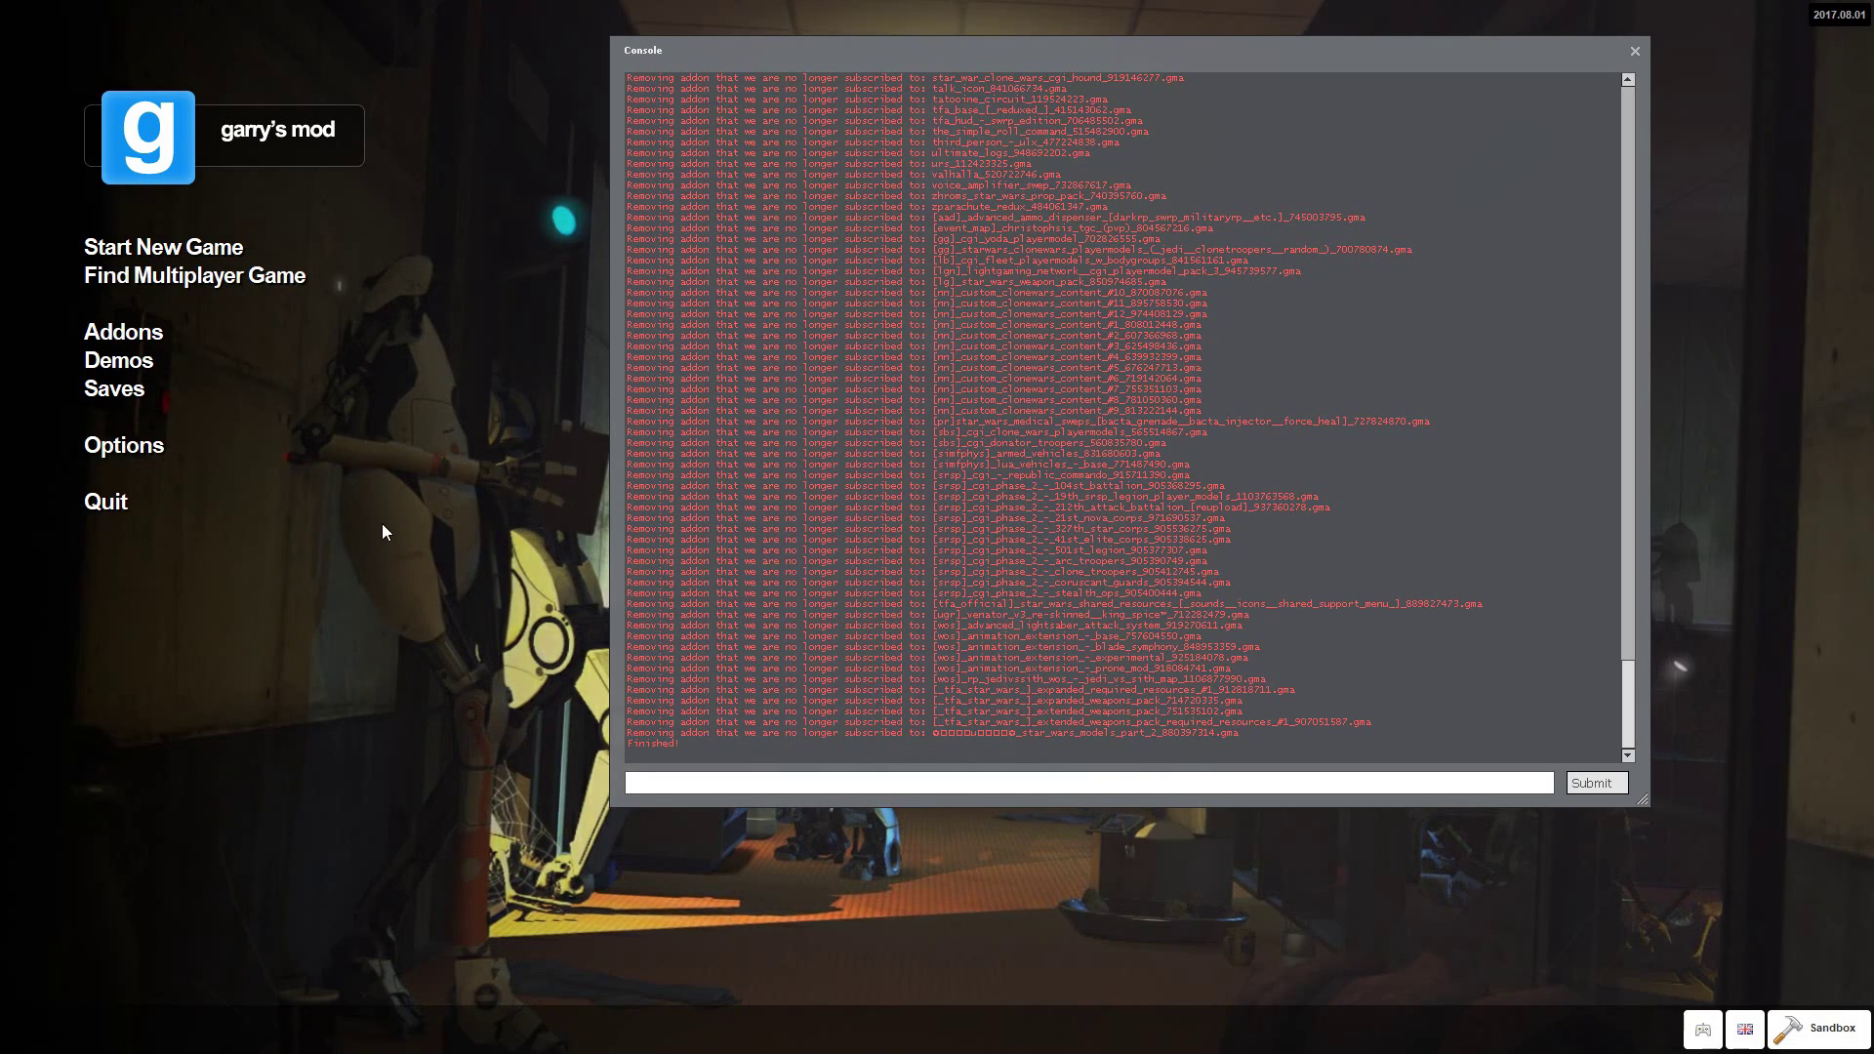
# Step: Quit Garry's Mod and bring the Steam folder window forward
pyautogui.click(108, 503)
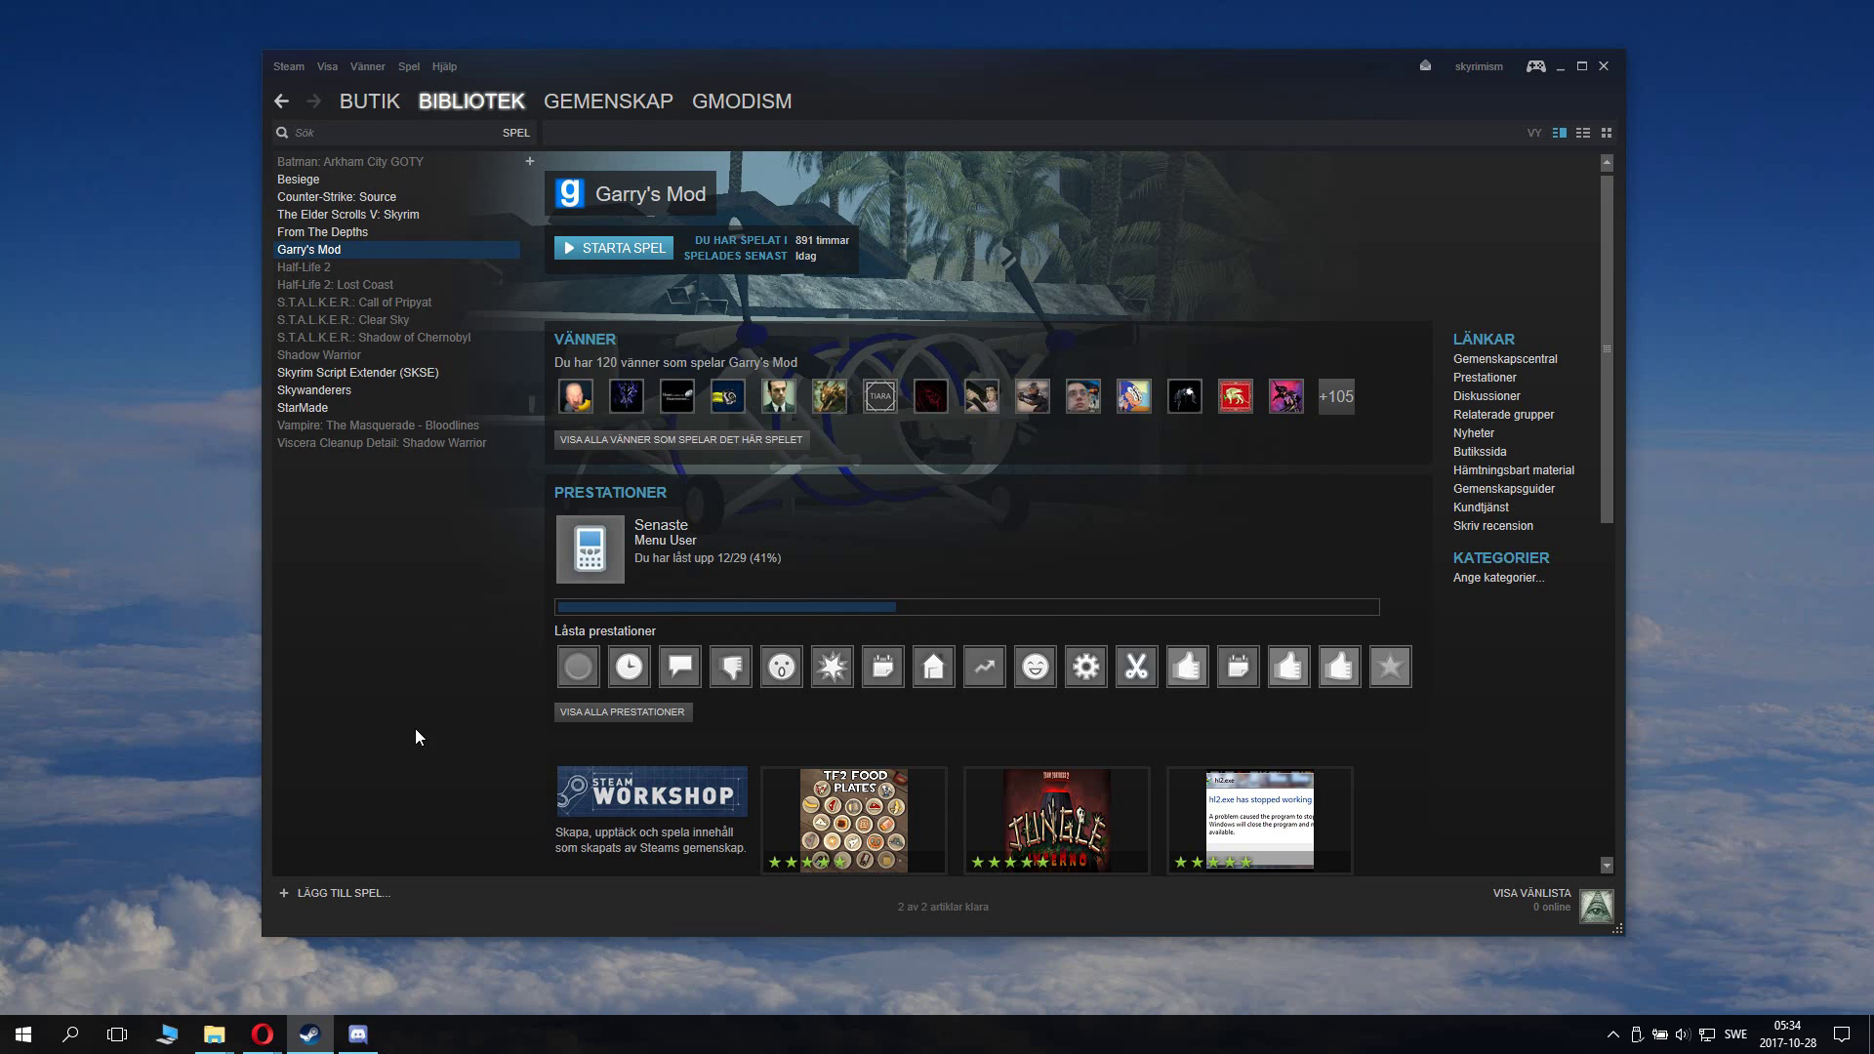
pyautogui.moveTo(221, 1044)
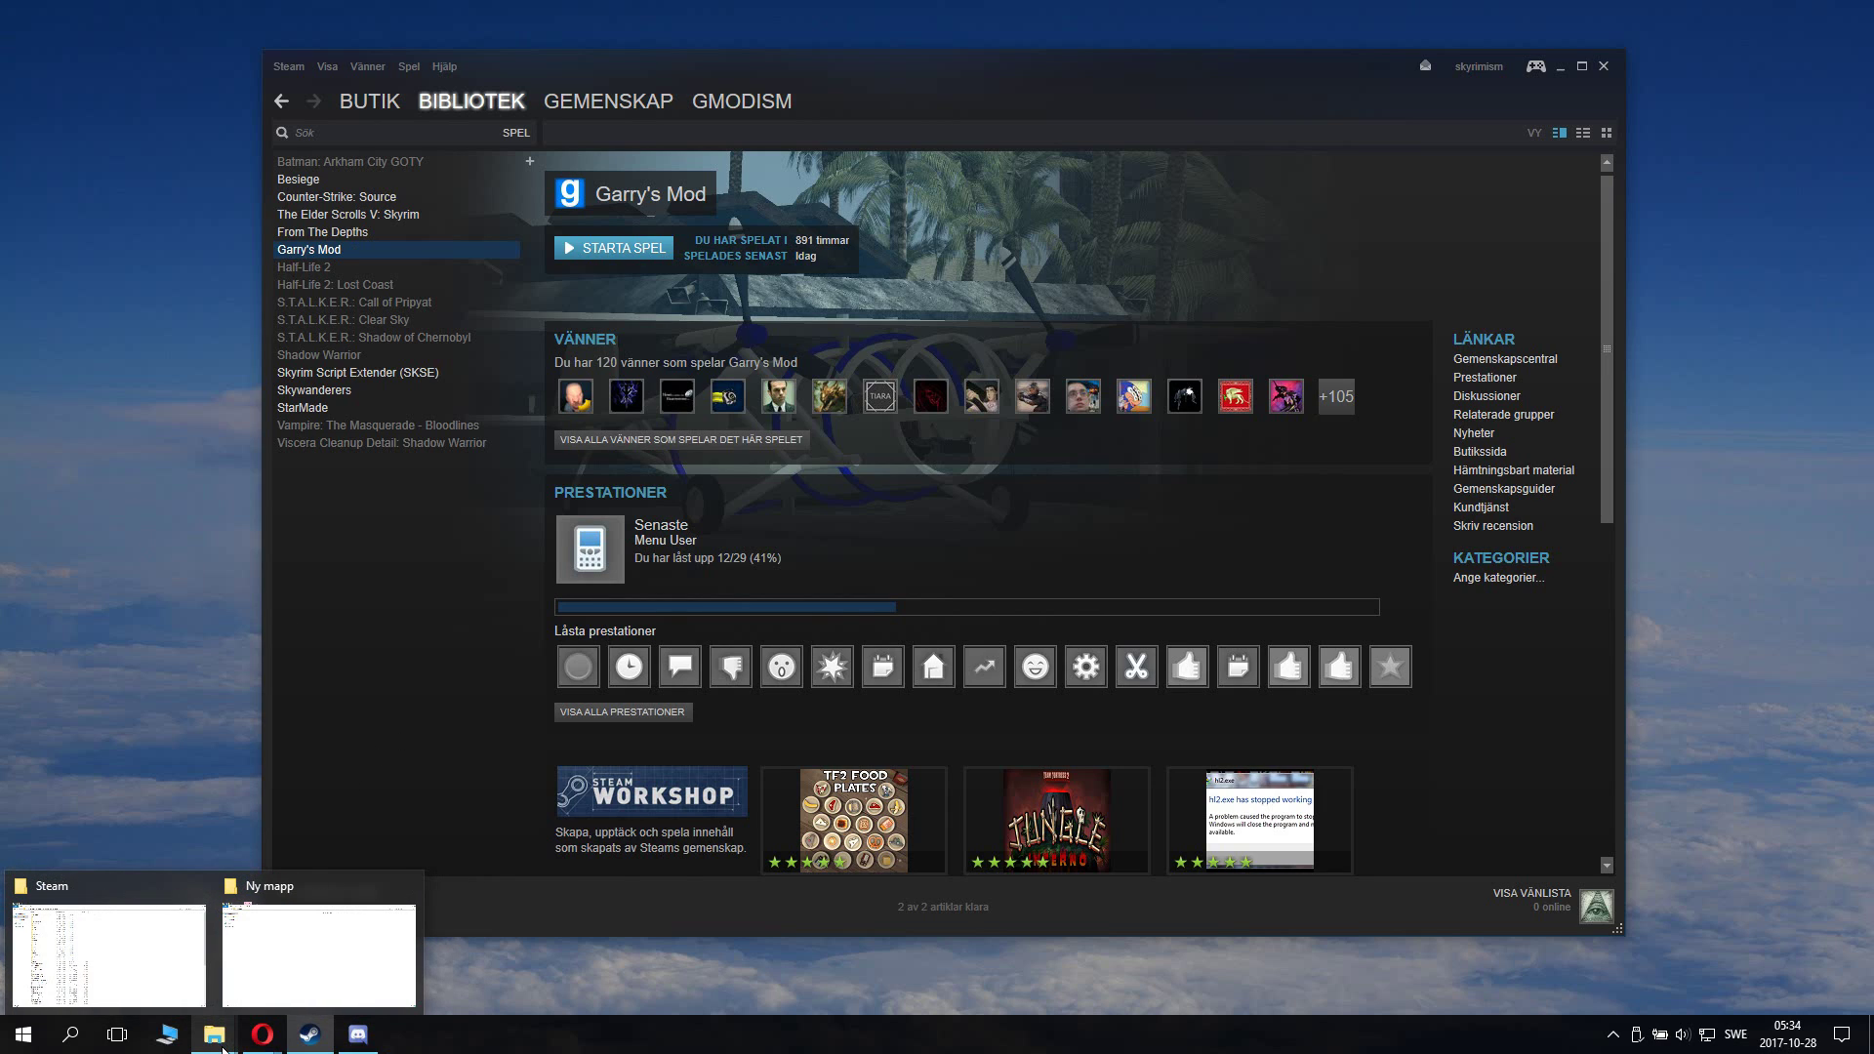
pyautogui.click(162, 984)
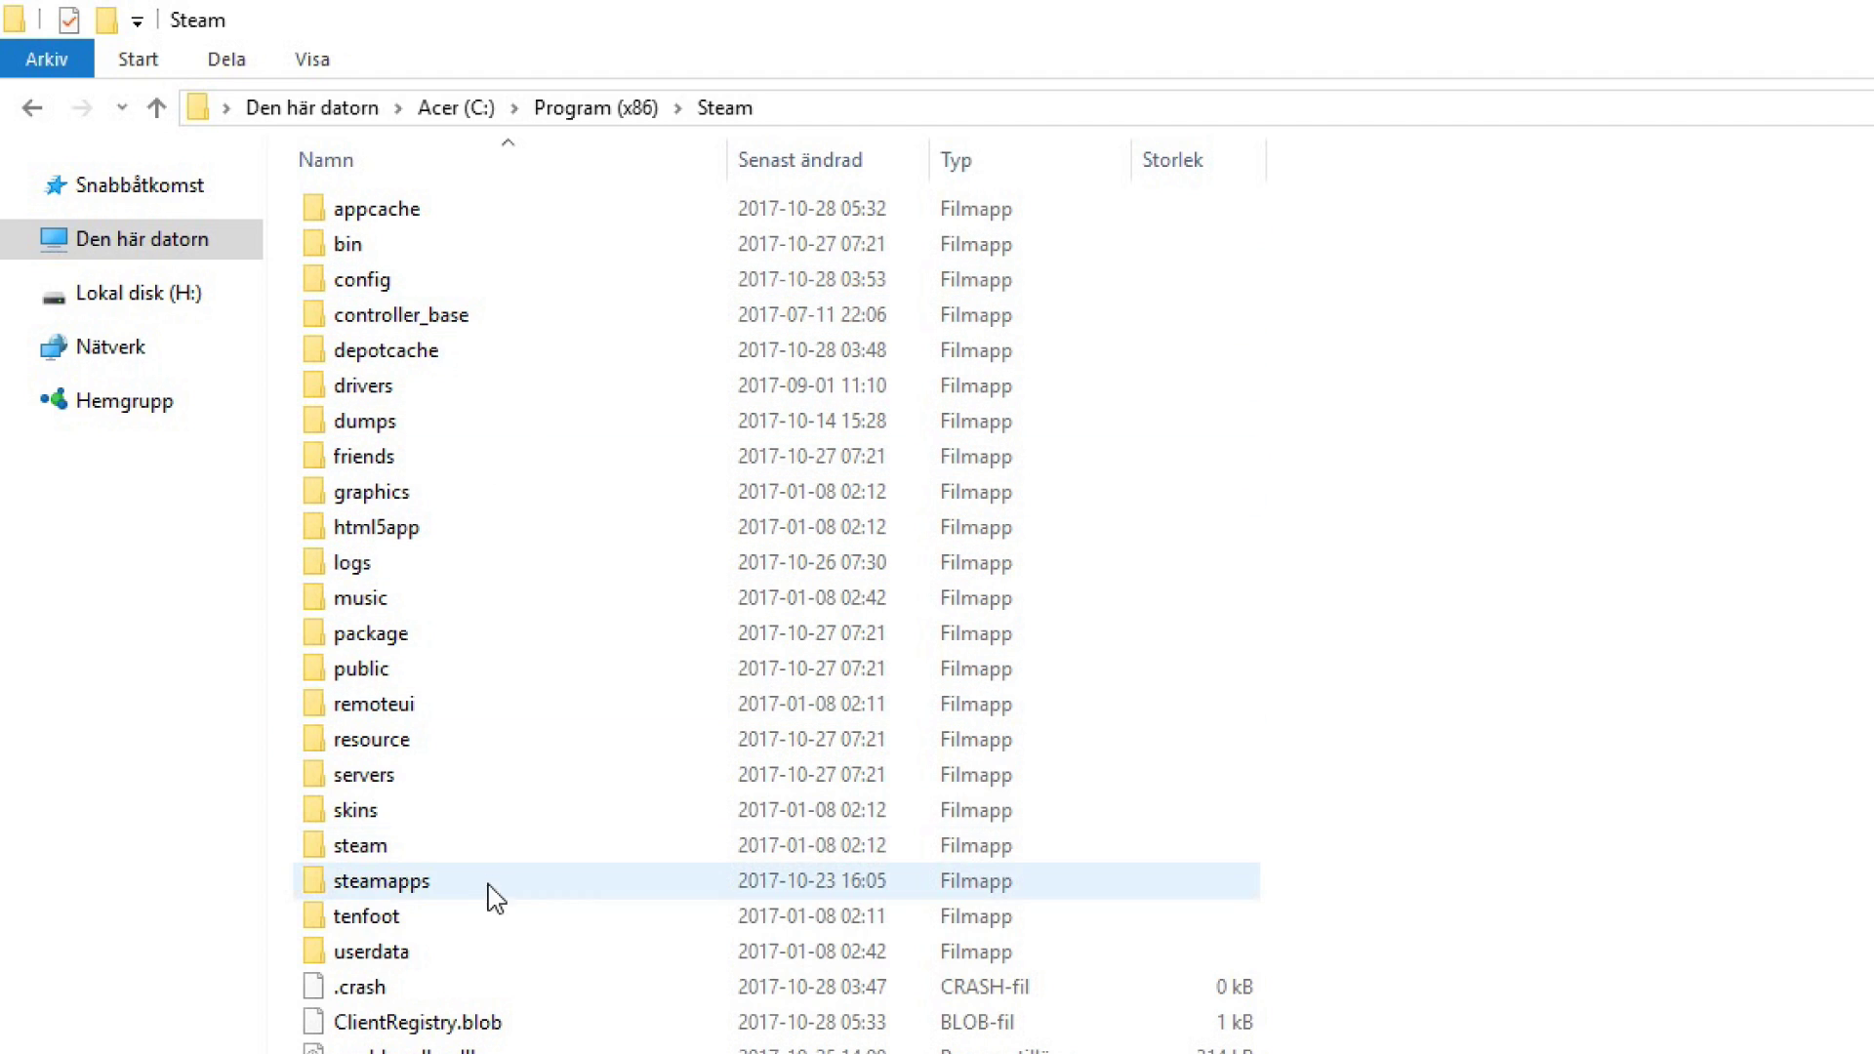
# Step: Navigate to steamapps\common\GarrysMod\garrysmod in File Explorer
pyautogui.doubleClick(422, 883)
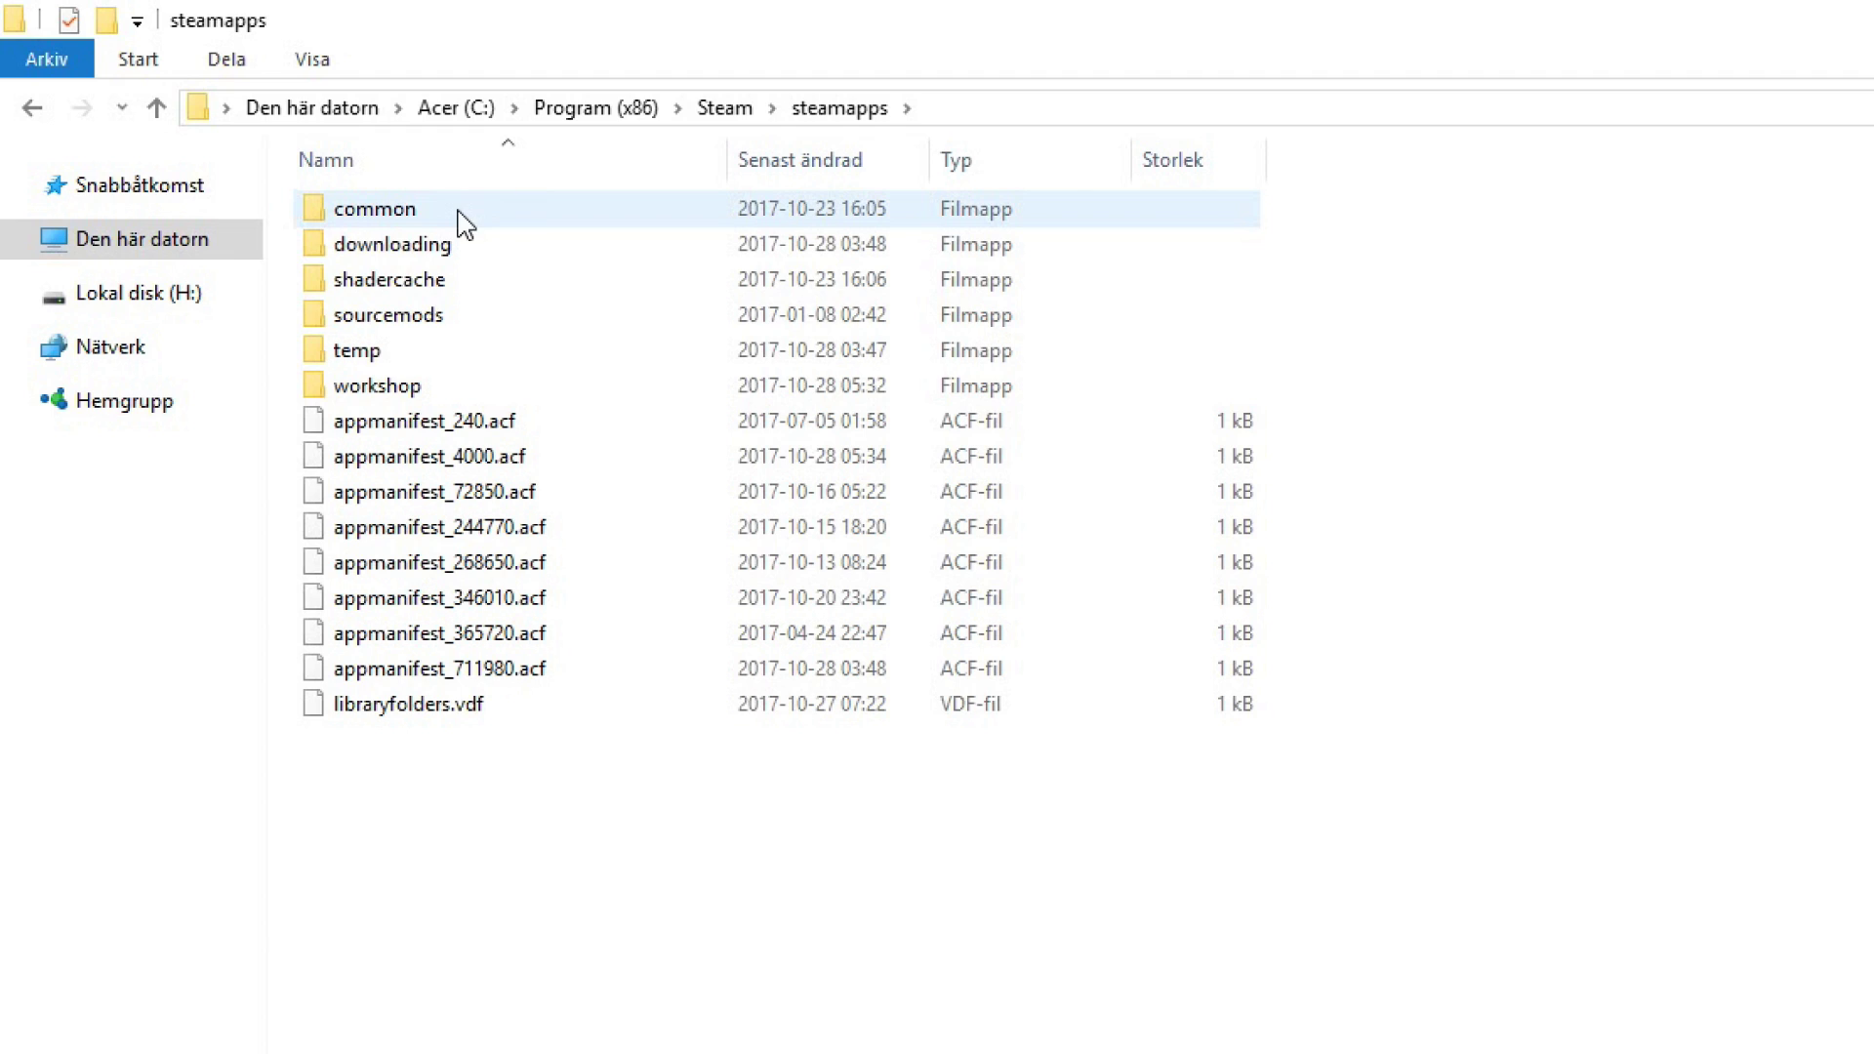
pyautogui.doubleClick(409, 209)
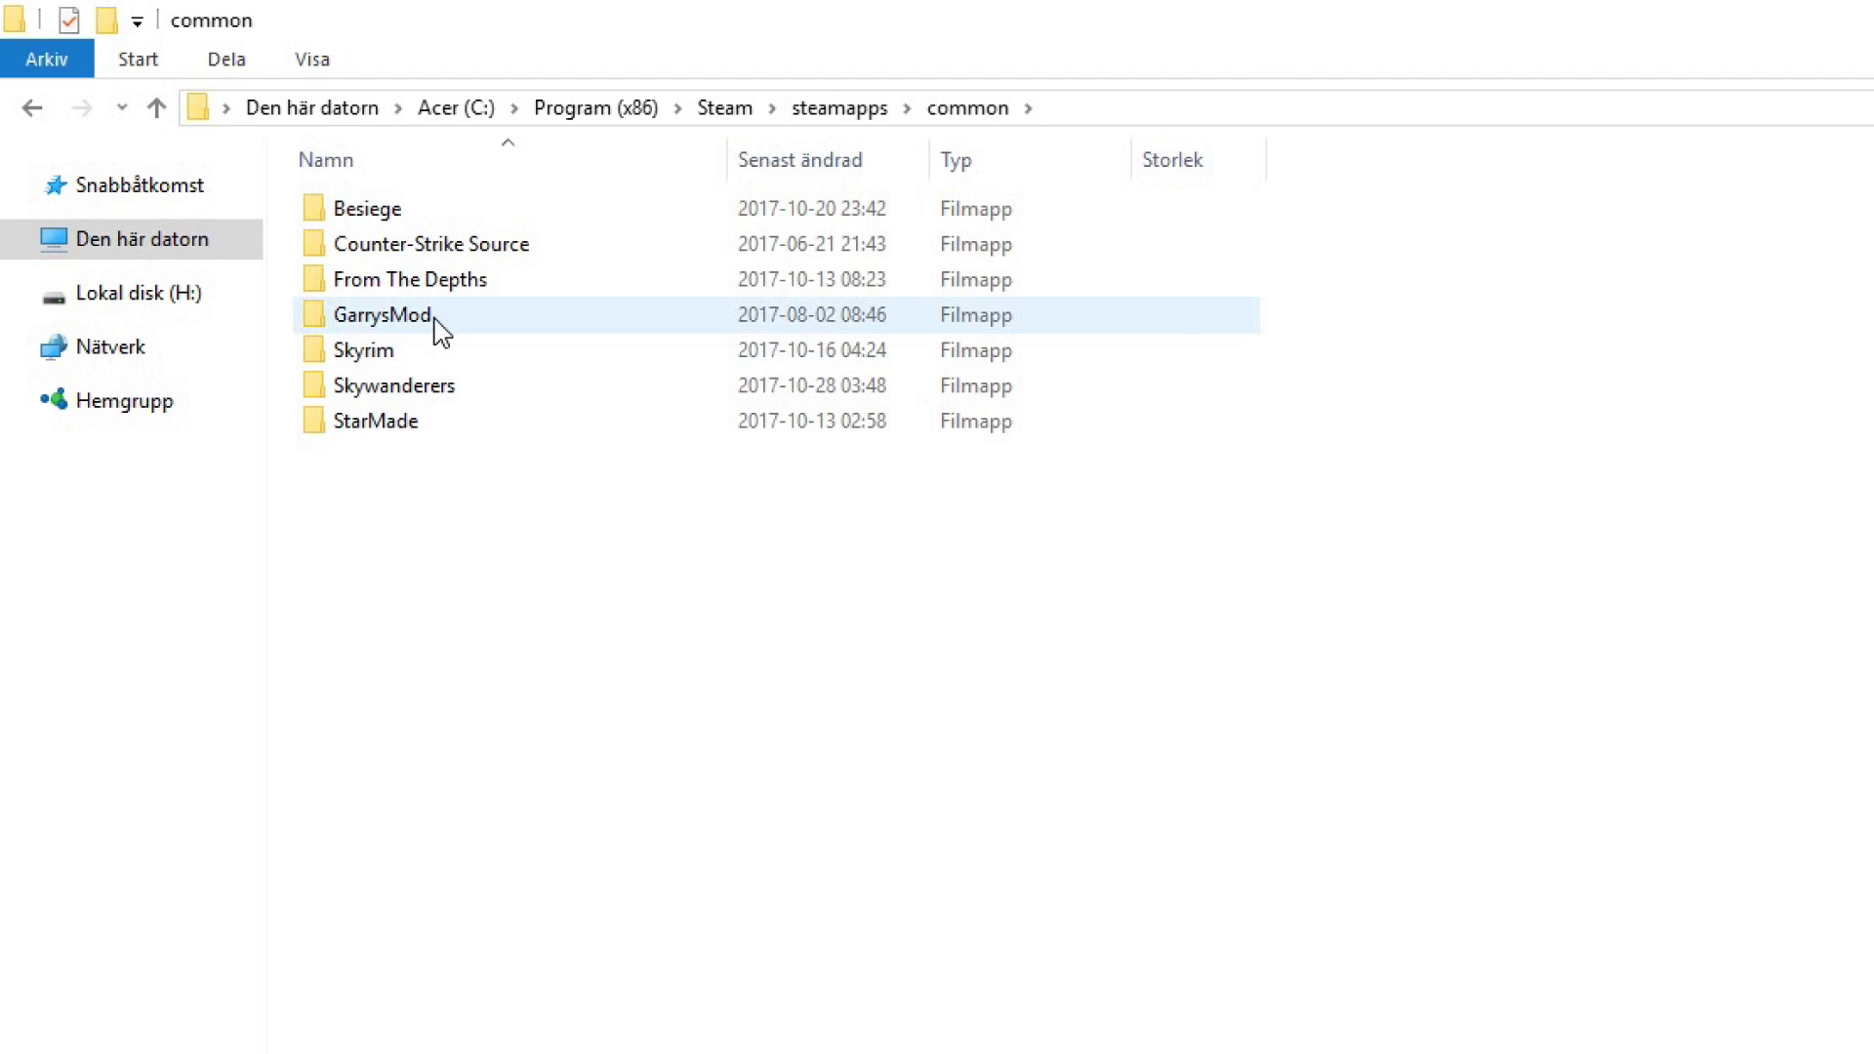
pyautogui.doubleClick(410, 316)
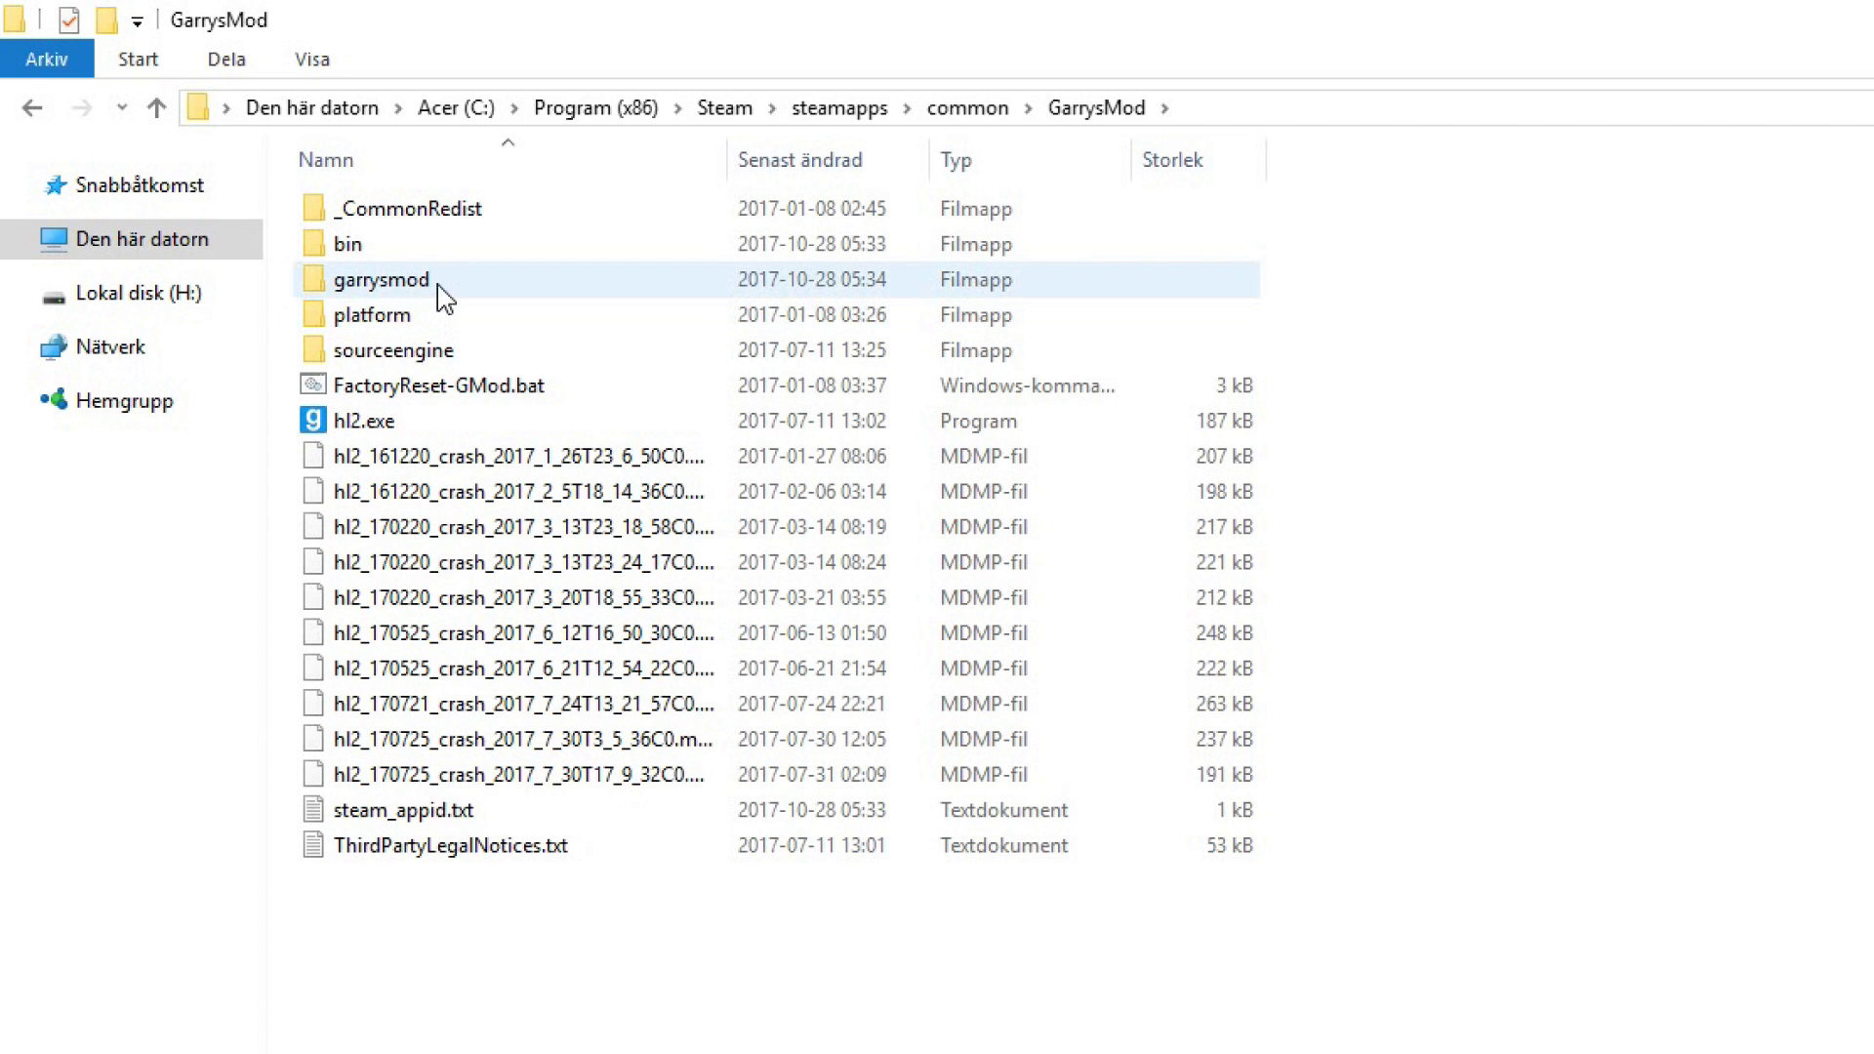
pyautogui.doubleClick(405, 283)
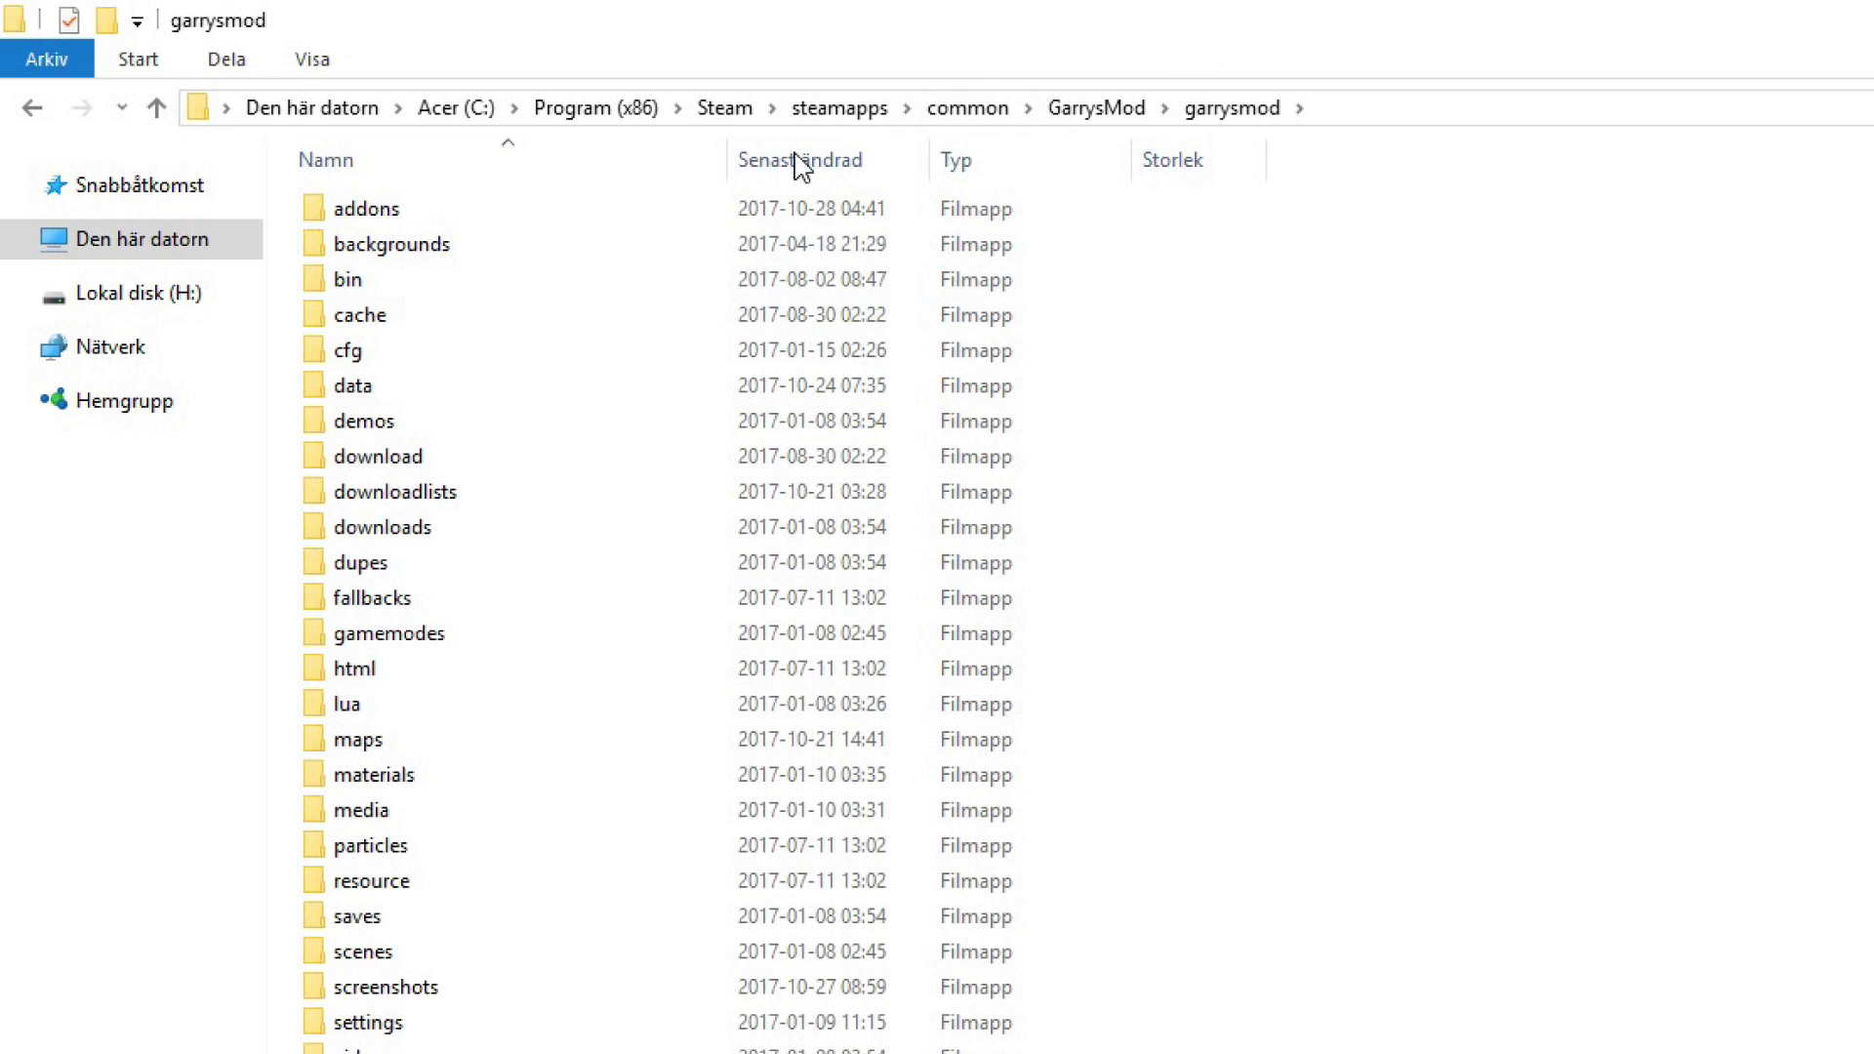
pyautogui.scroll(-1, 586, 781)
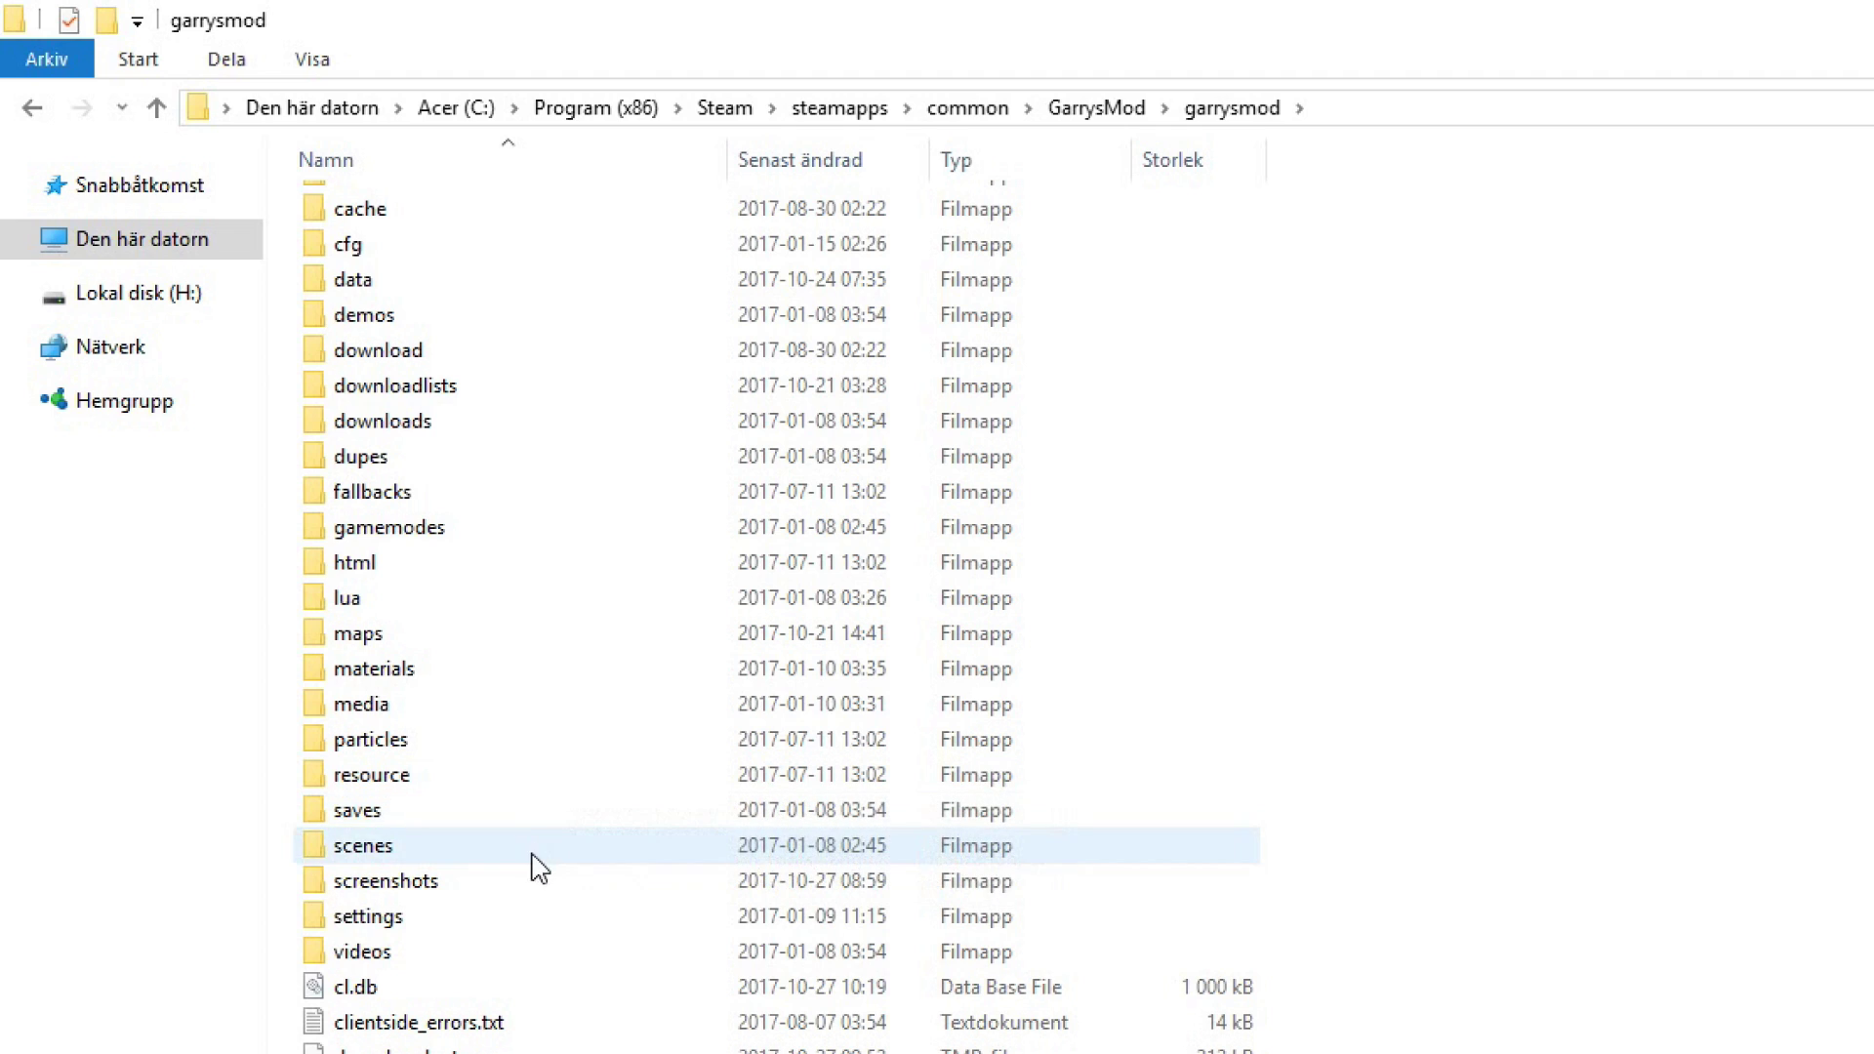
pyautogui.moveTo(528, 877)
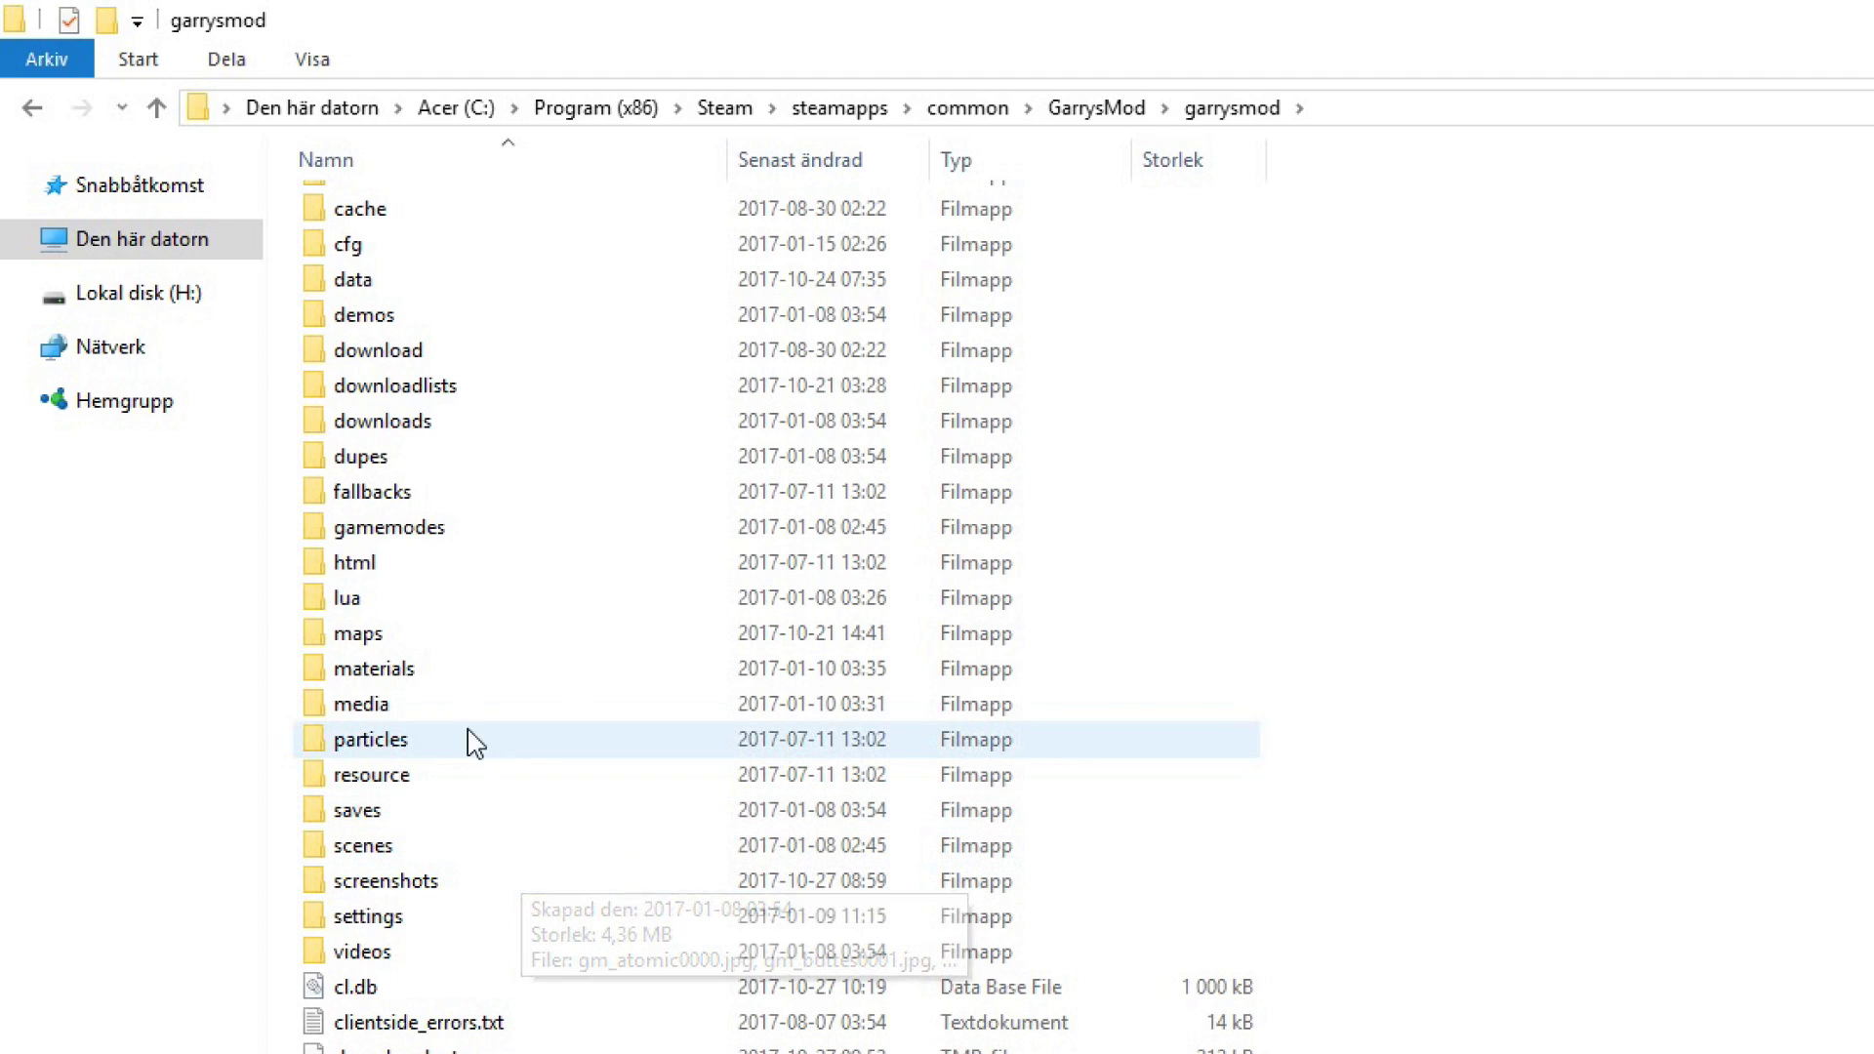
pyautogui.doubleClick(413, 635)
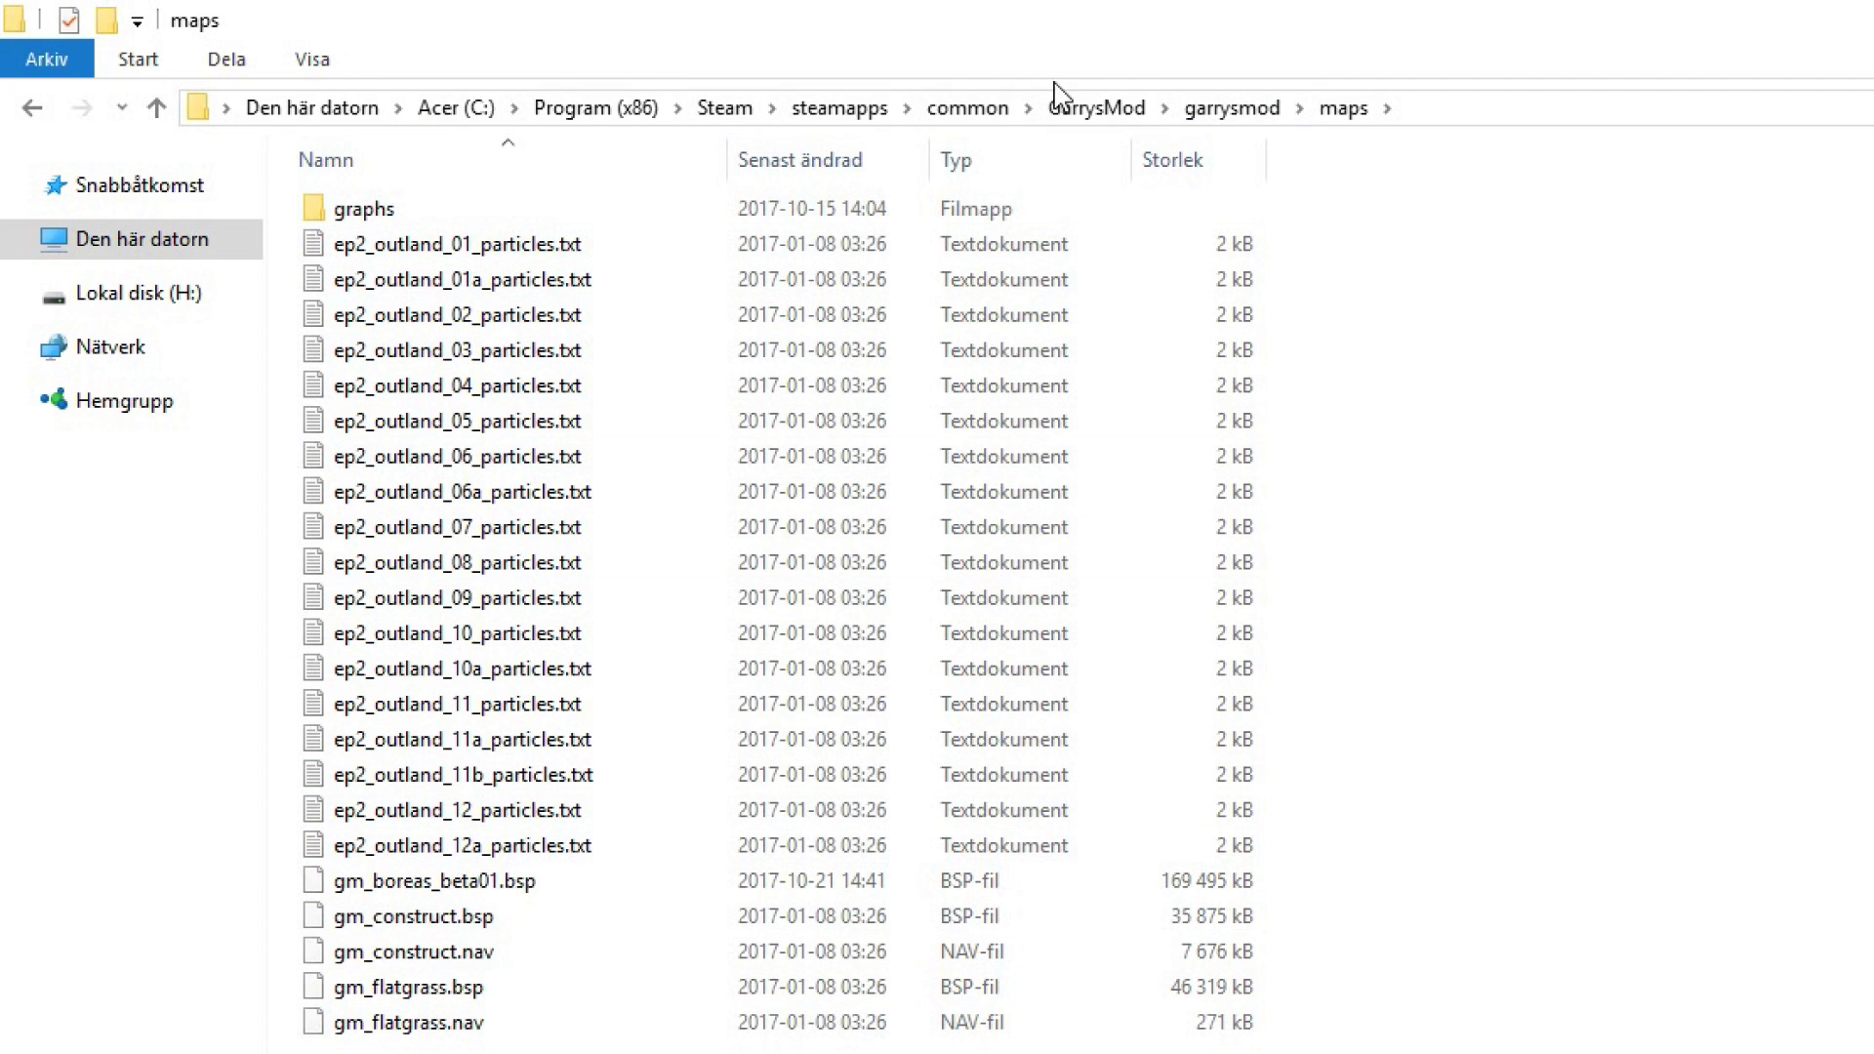
pyautogui.click(1219, 109)
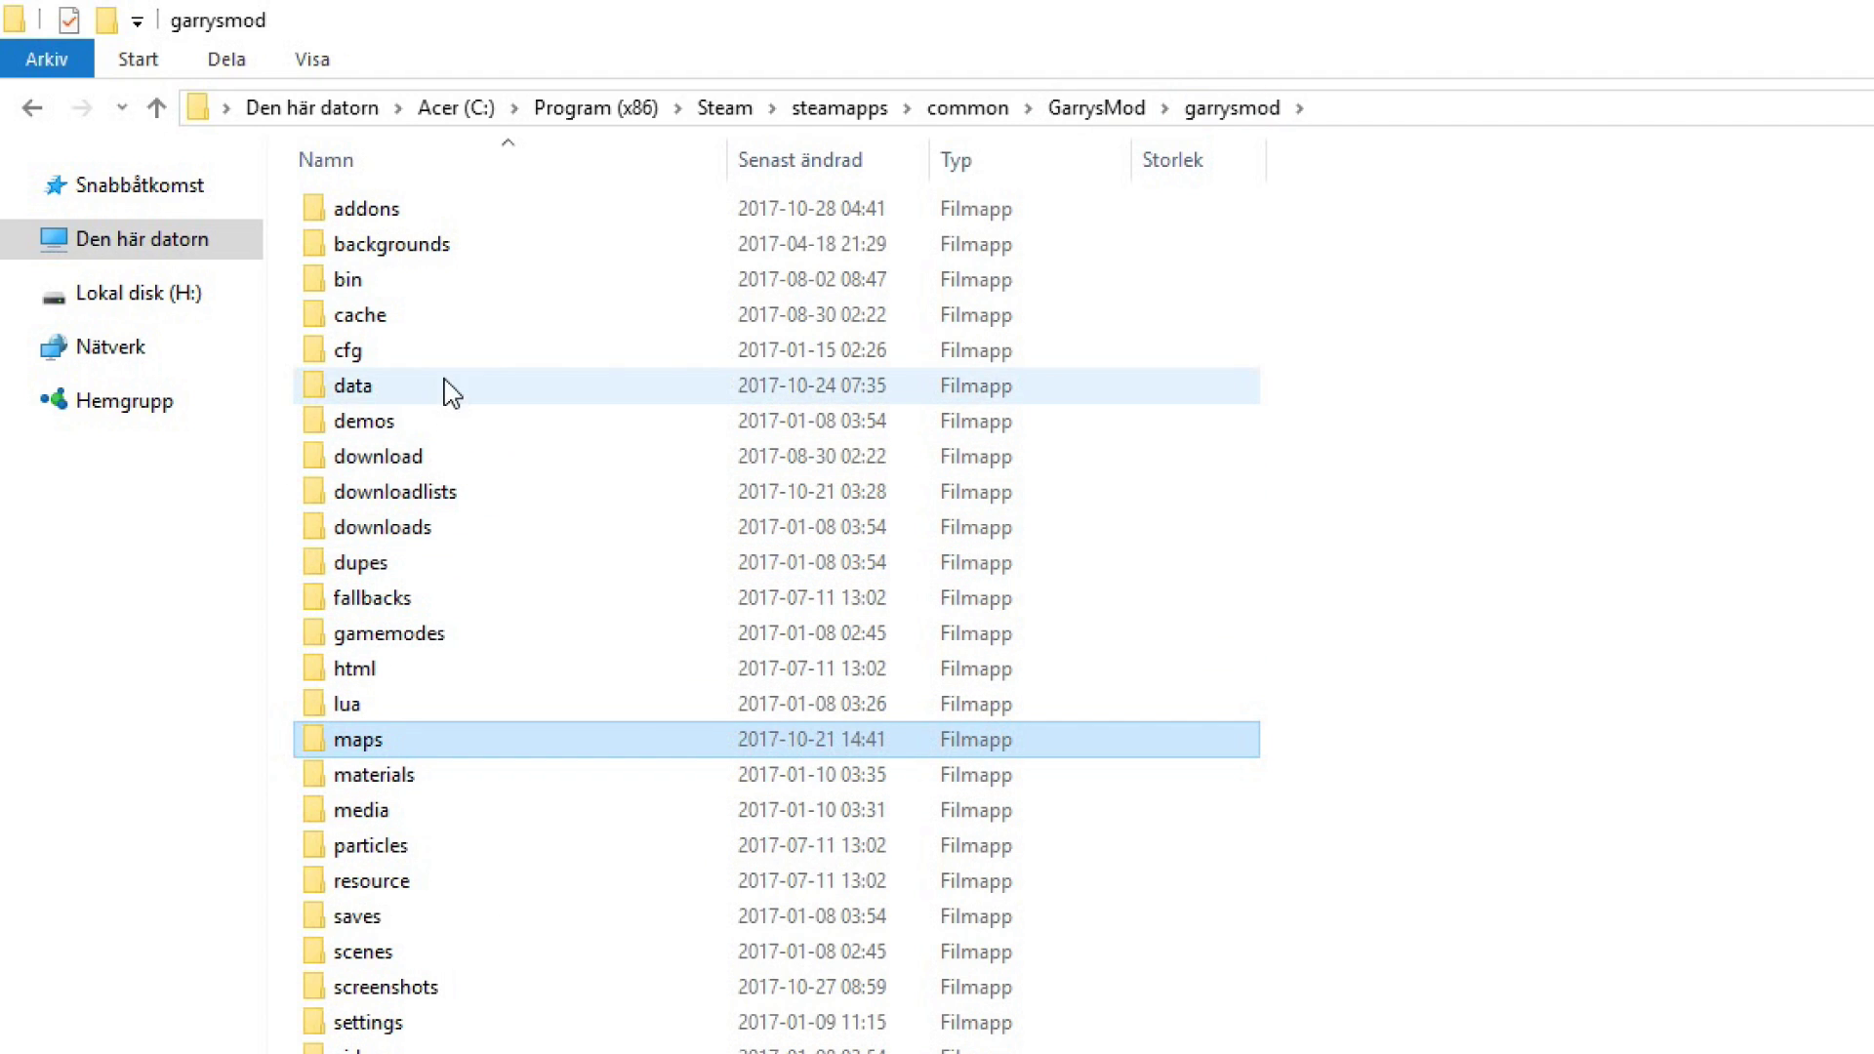
pyautogui.doubleClick(457, 463)
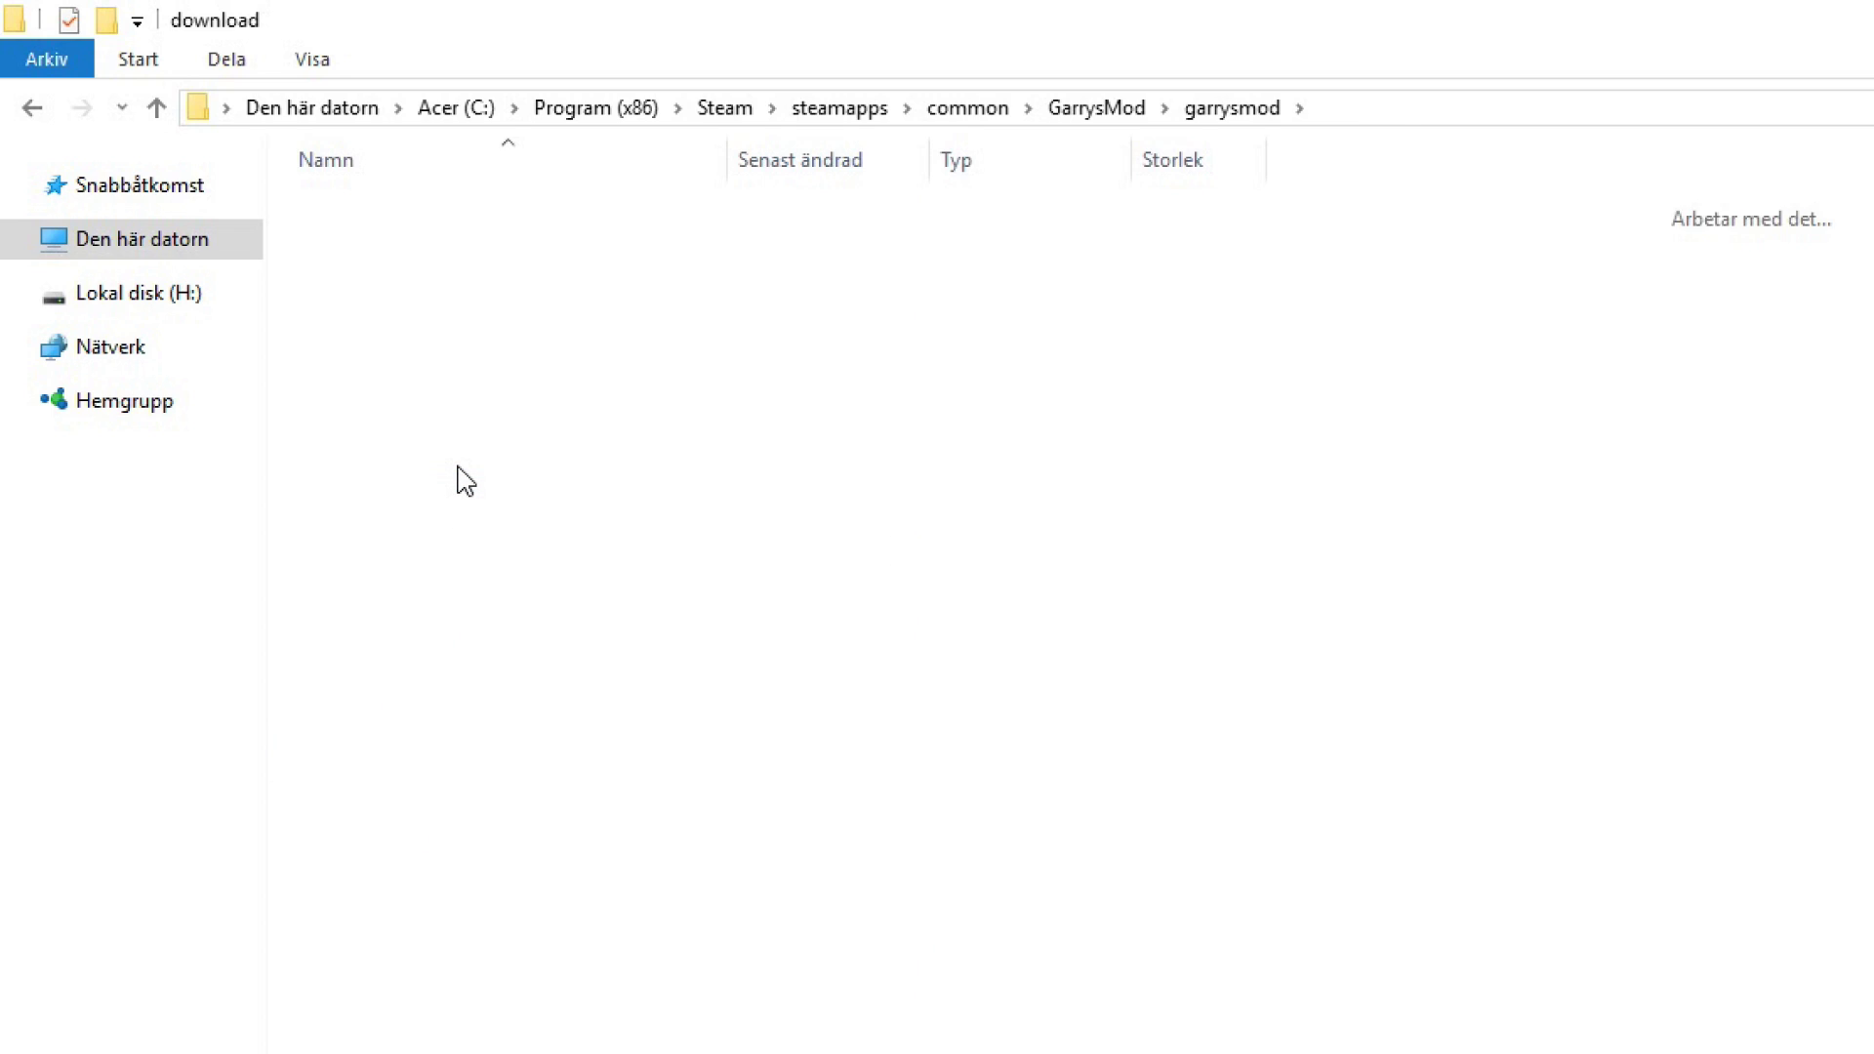
pyautogui.hotkey('alt', 'Left')
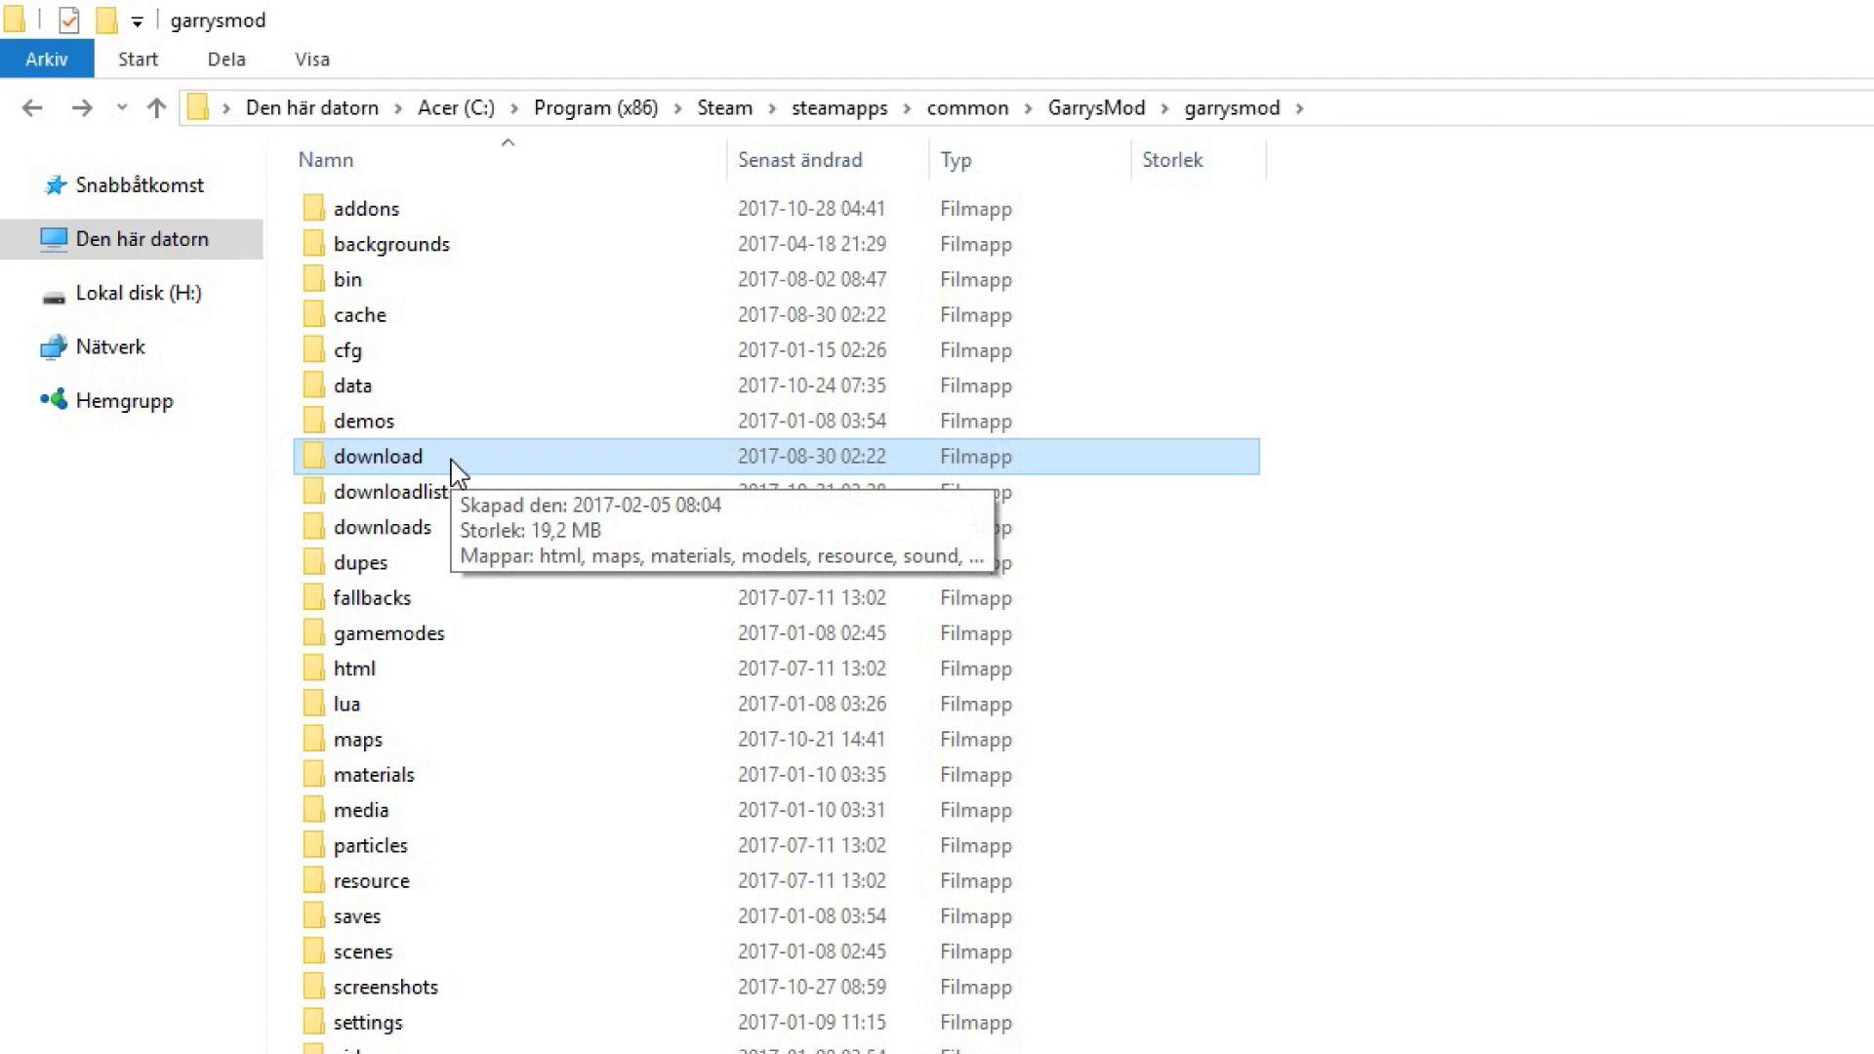
pyautogui.click(455, 545)
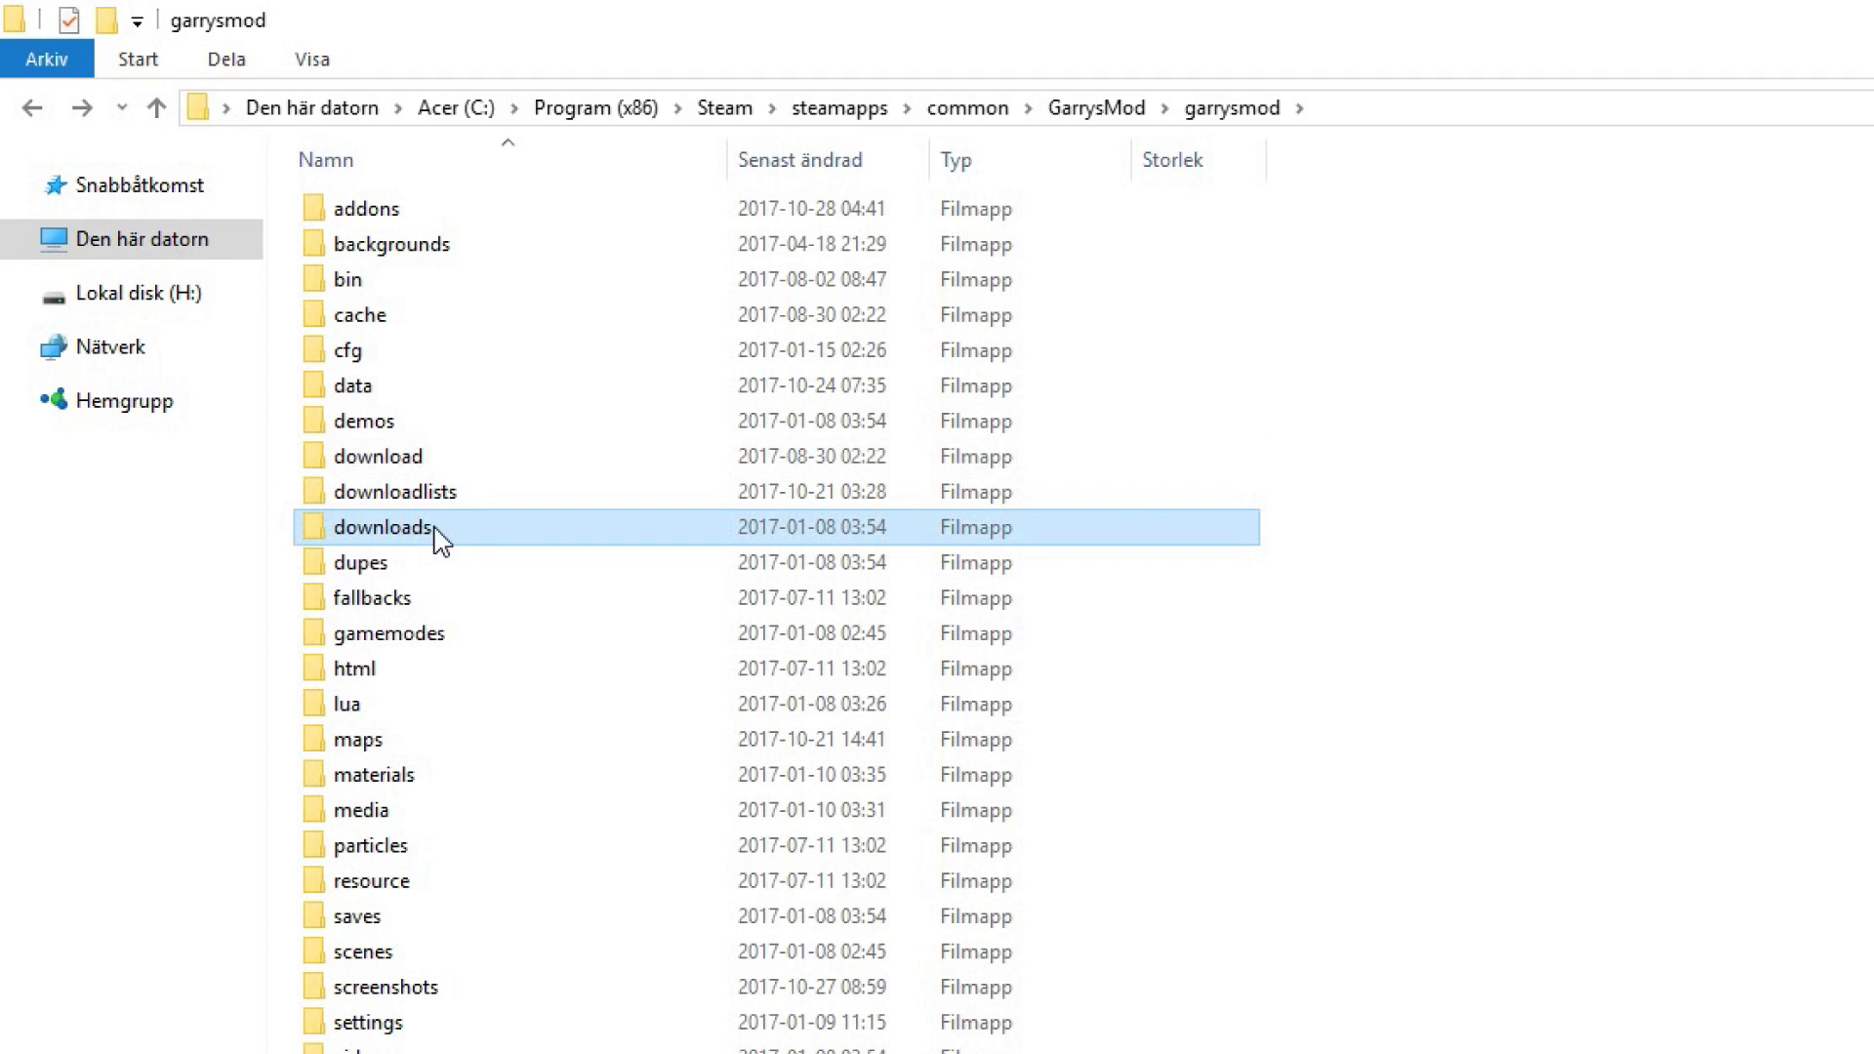
# Step: Delete all 75 files (2.73 GB) in downloads\server and return to the downloads folder
pyautogui.doubleClick(496, 536)
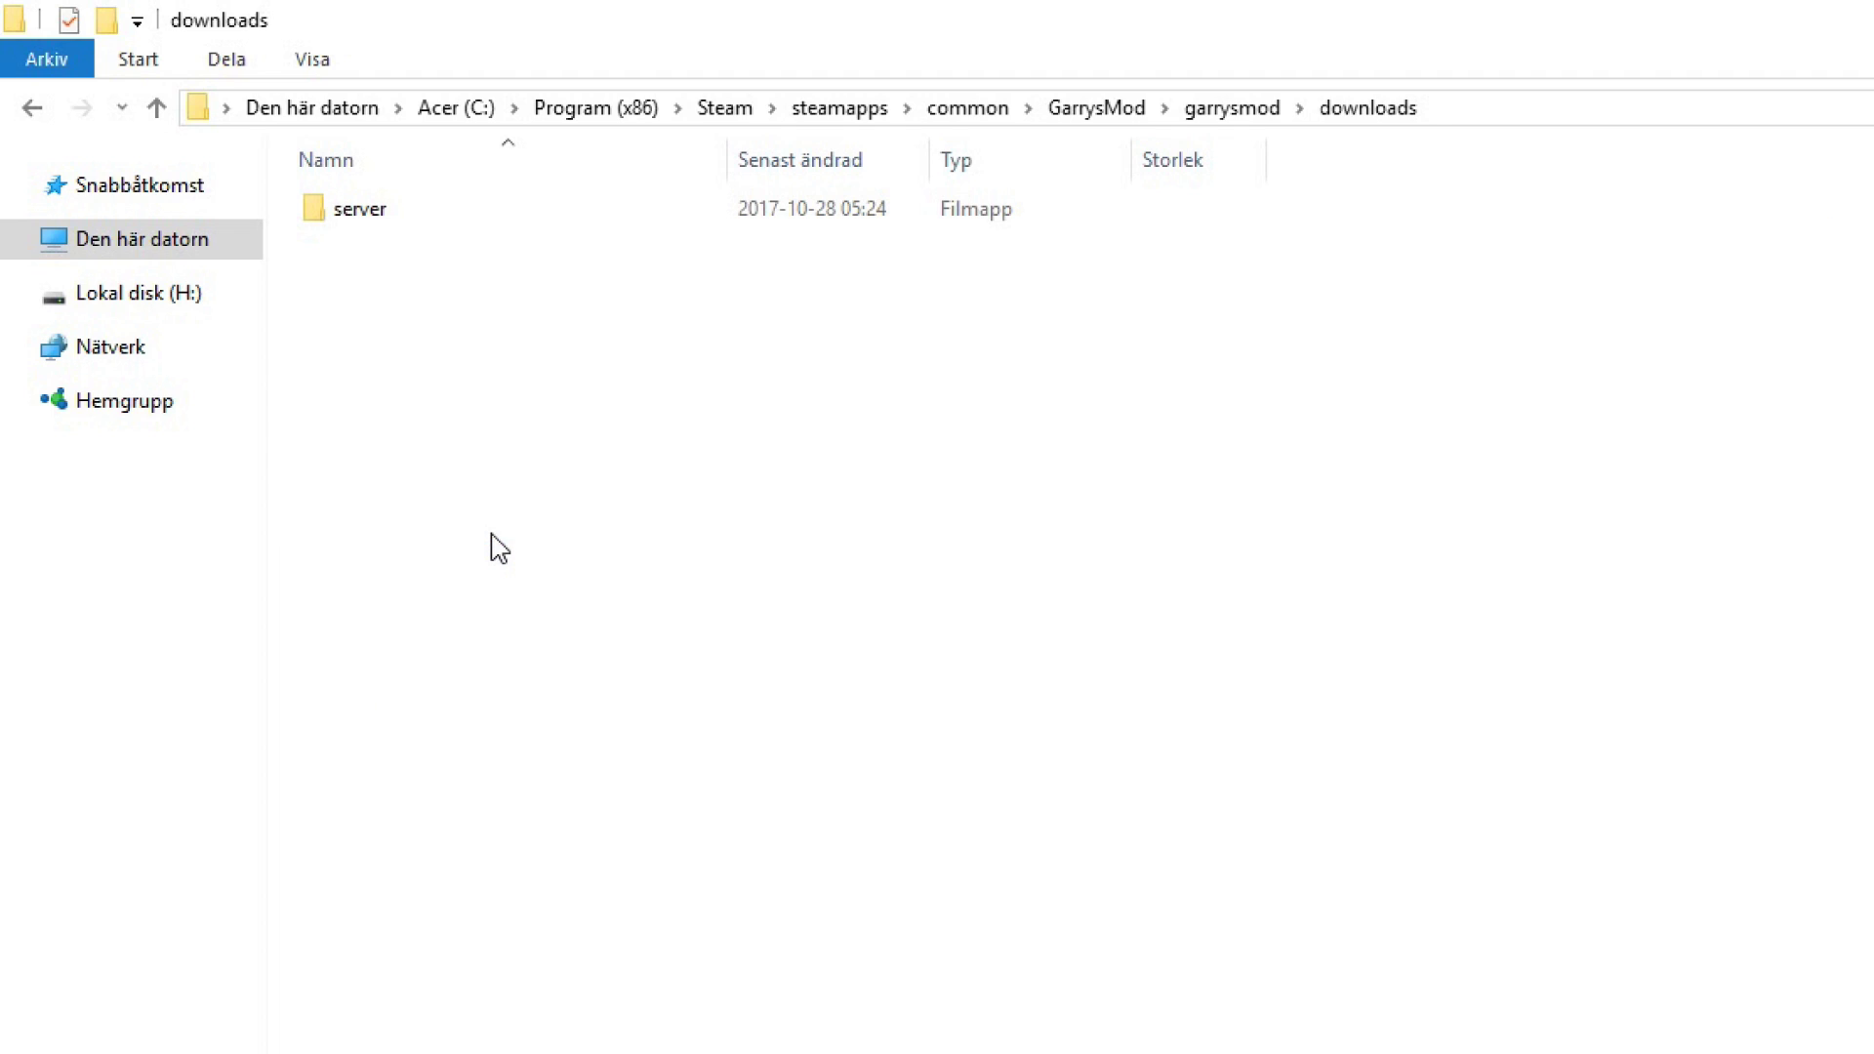
pyautogui.doubleClick(391, 211)
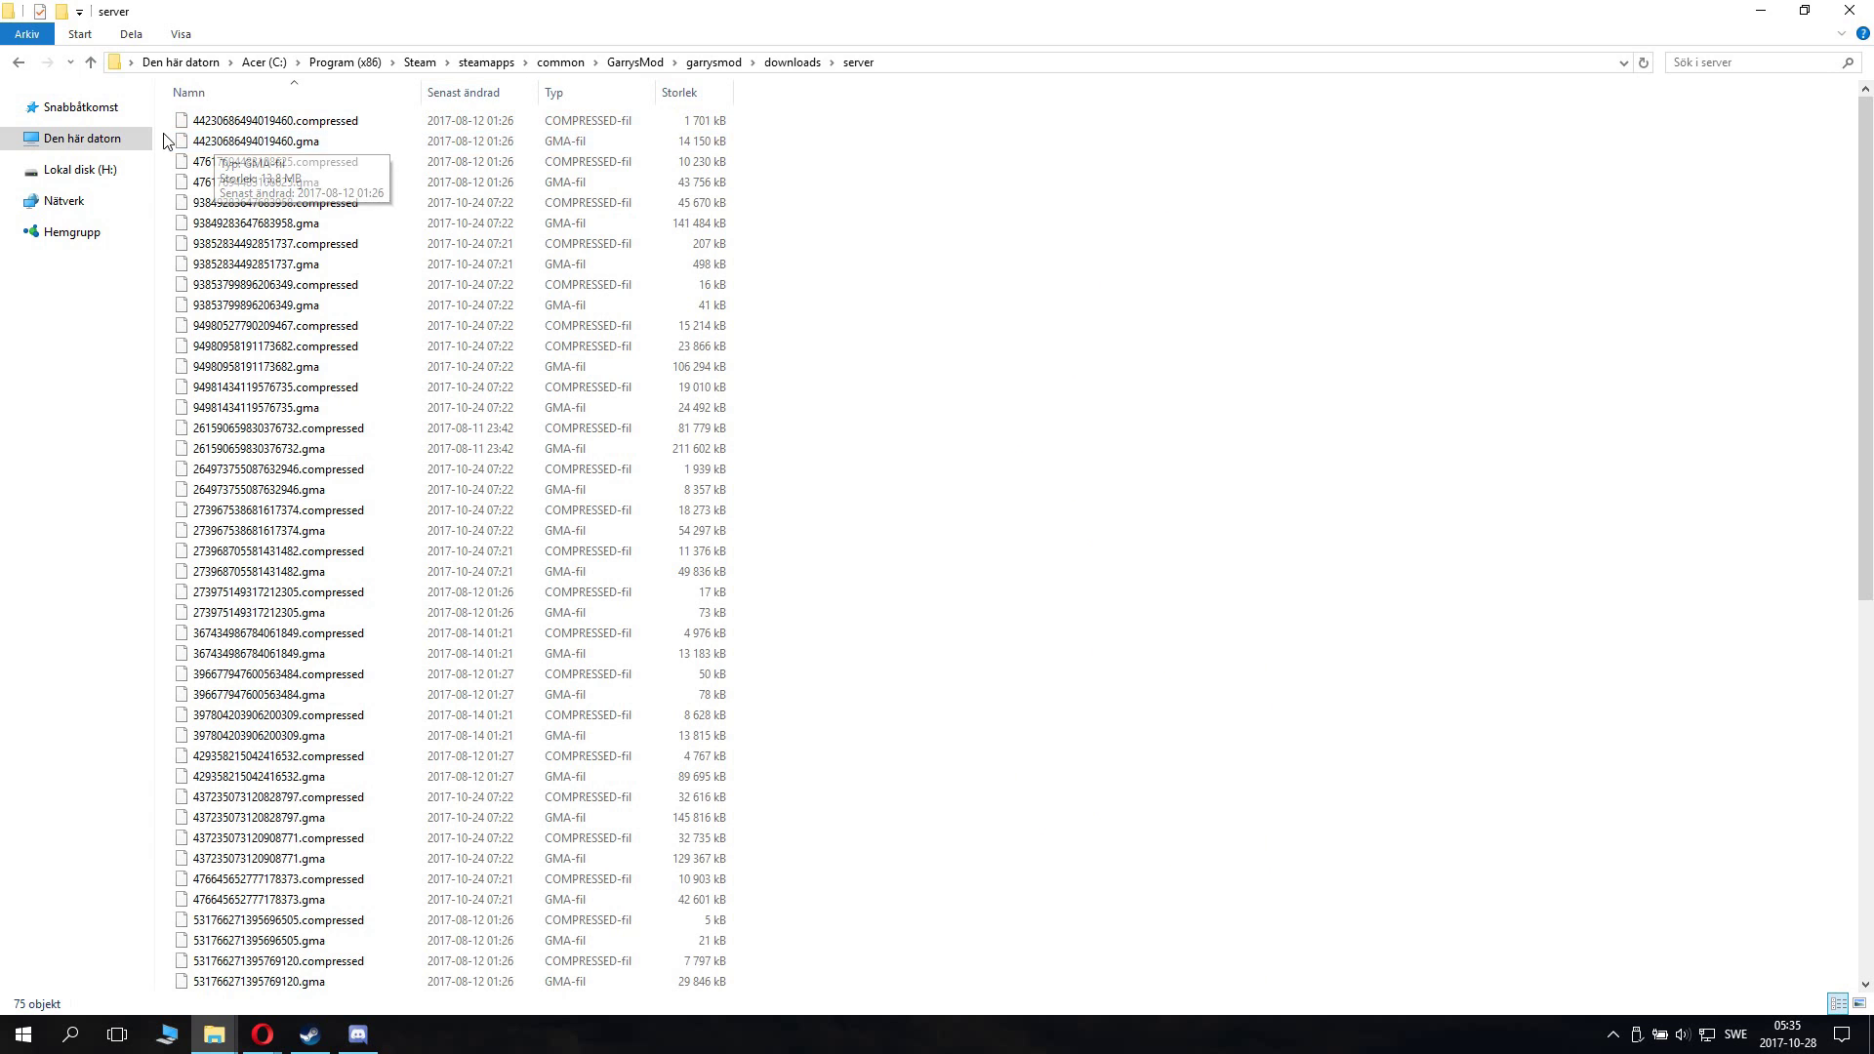
pyautogui.moveTo(166, 122); pyautogui.dragTo(706, 882)
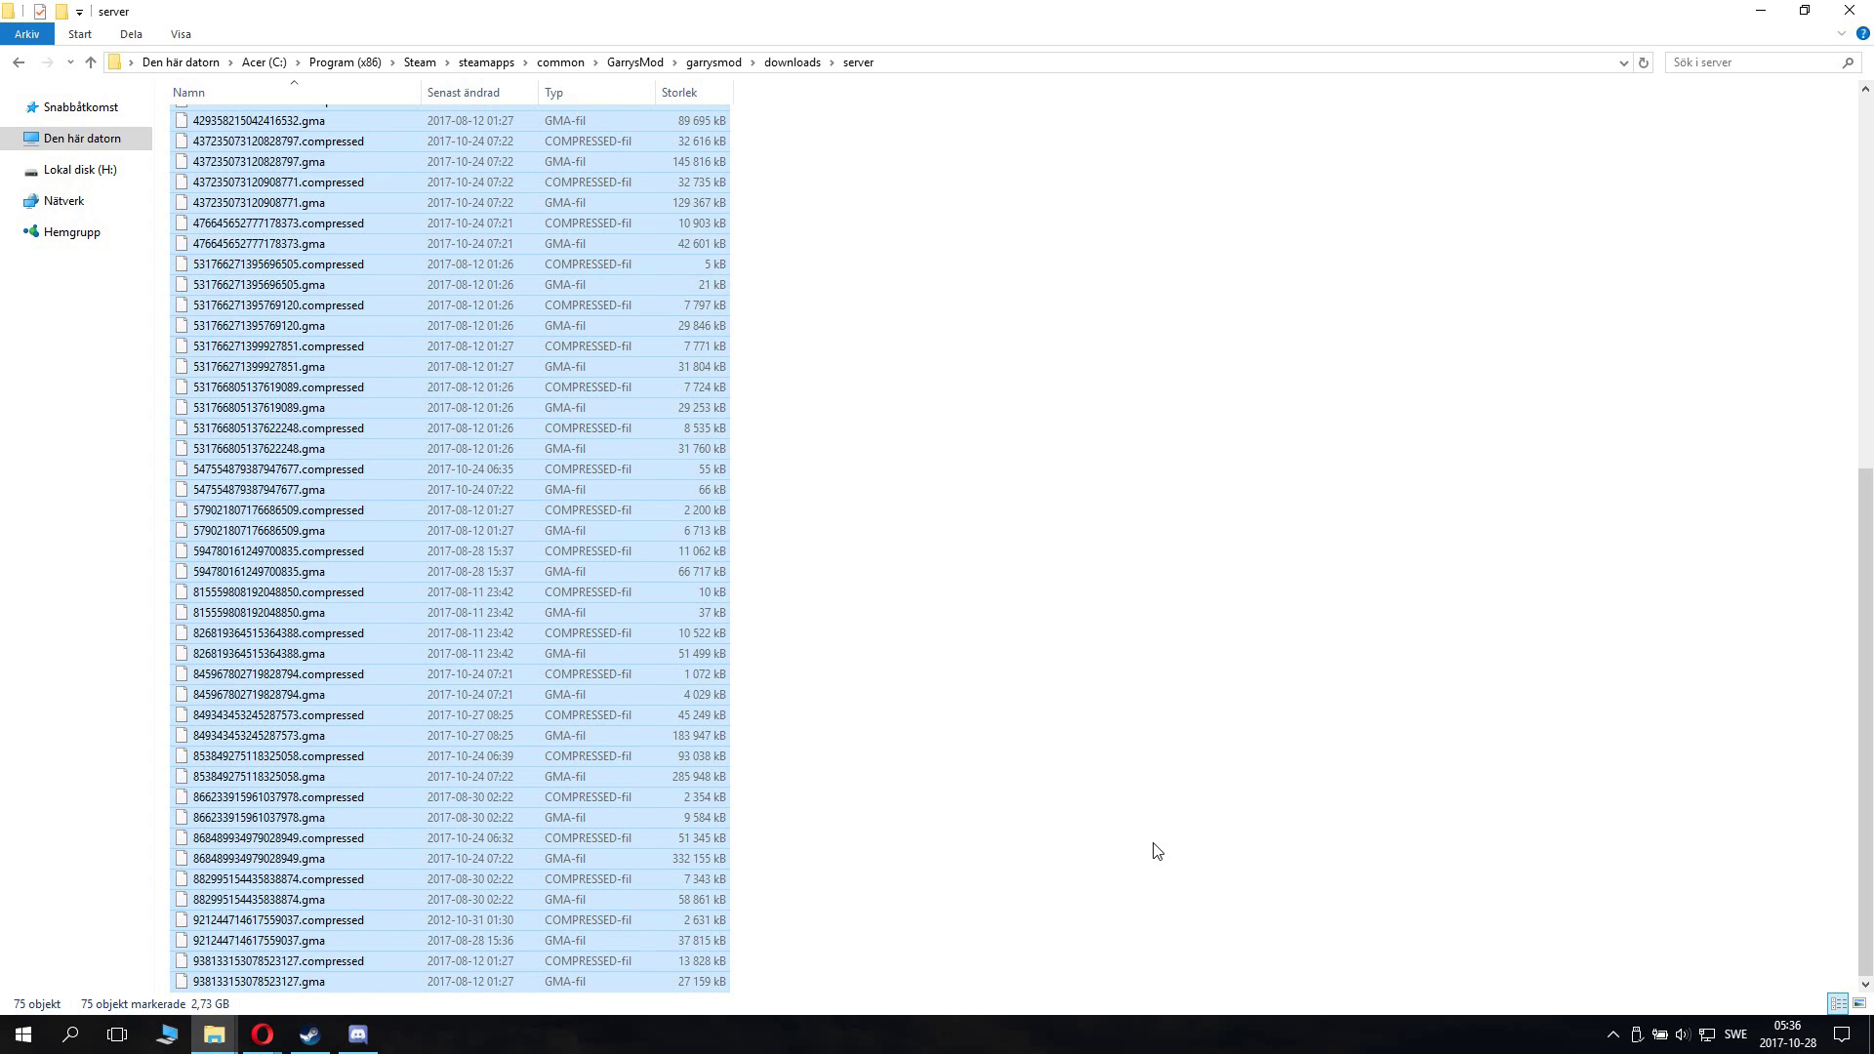
pyautogui.moveTo(1863, 841); pyautogui.dragTo(1859, 586)
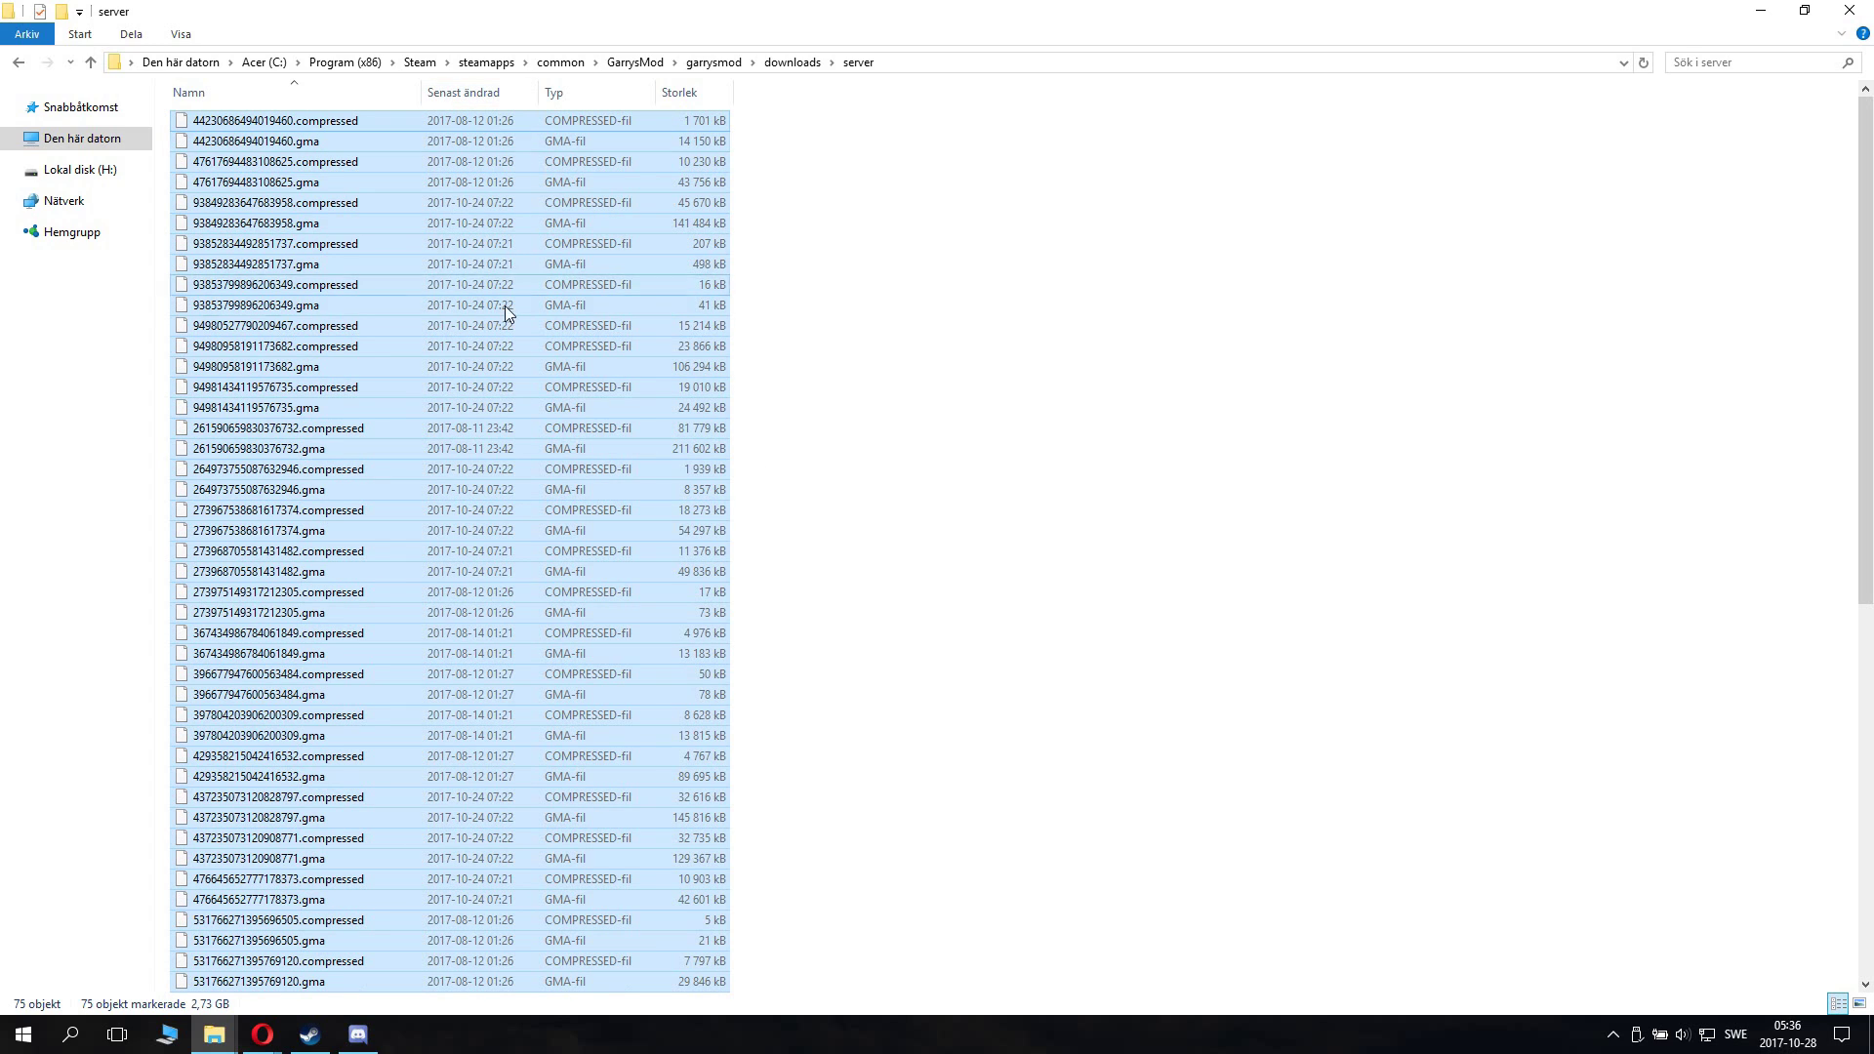
pyautogui.scroll(-11, 624, 782)
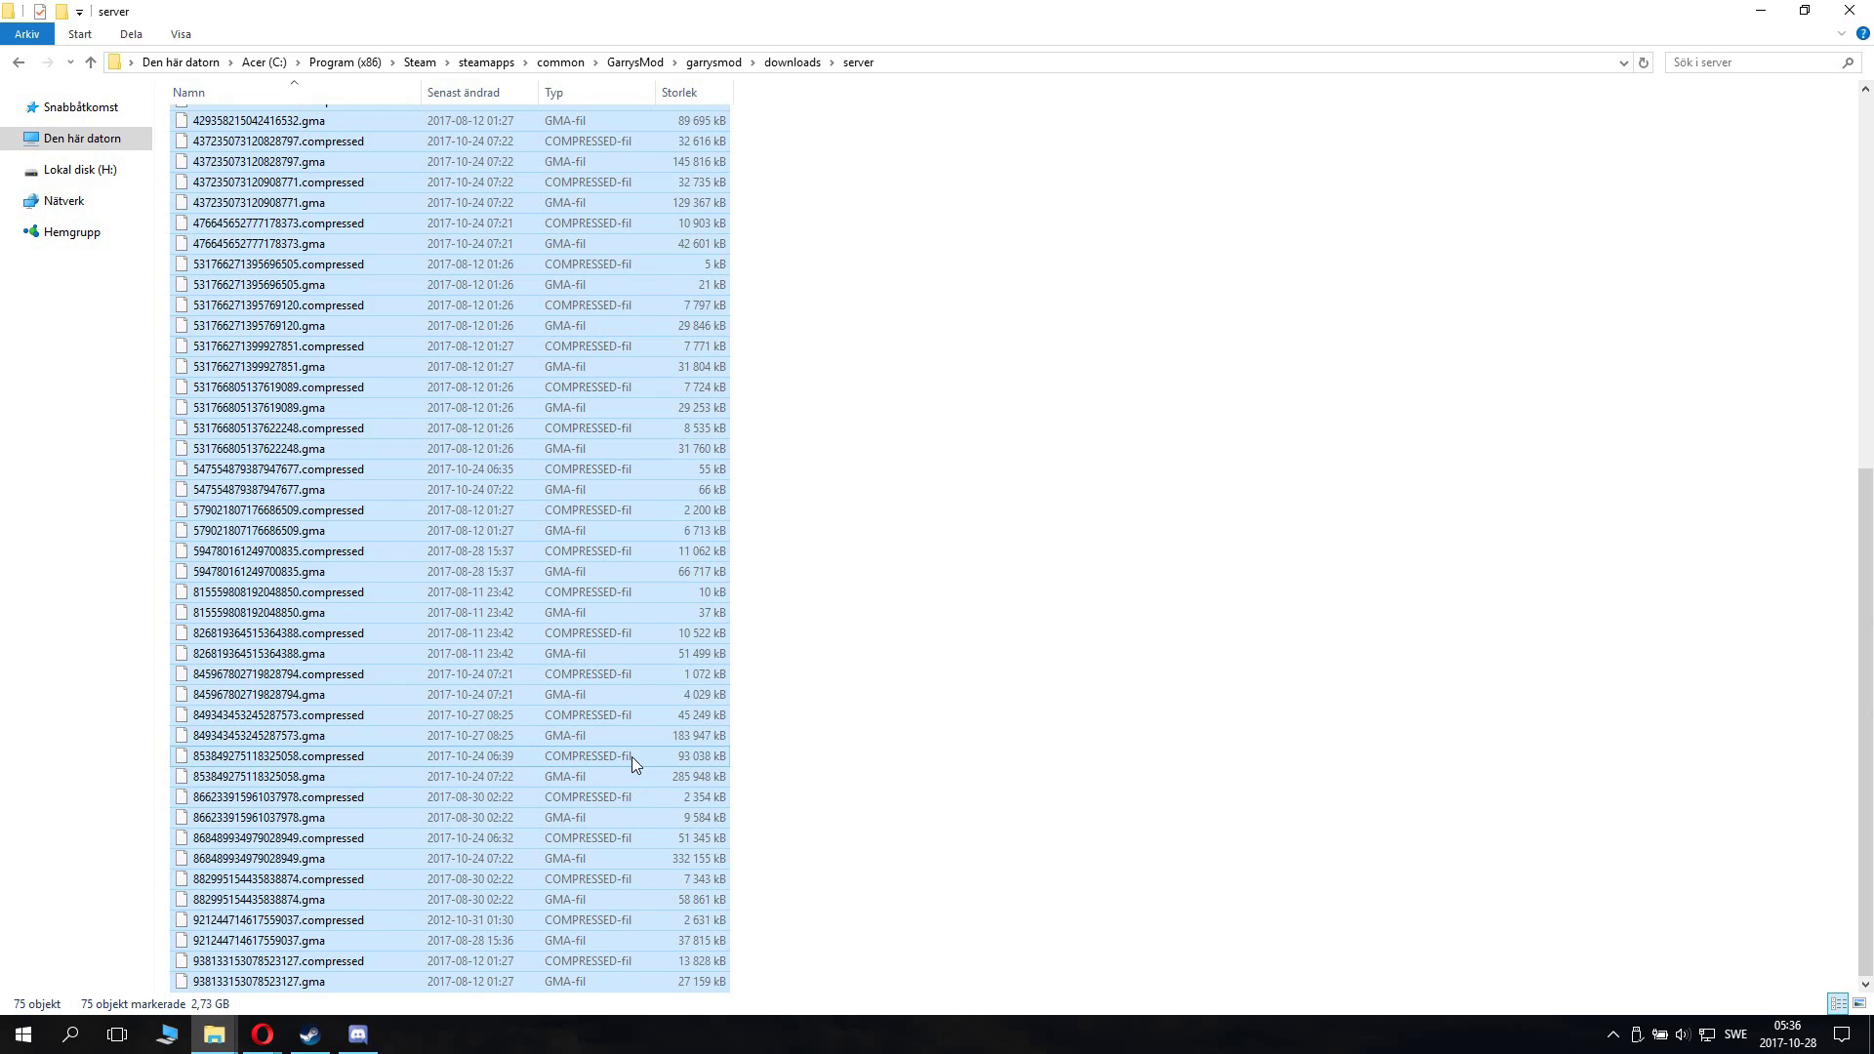
pyautogui.press('Delete')
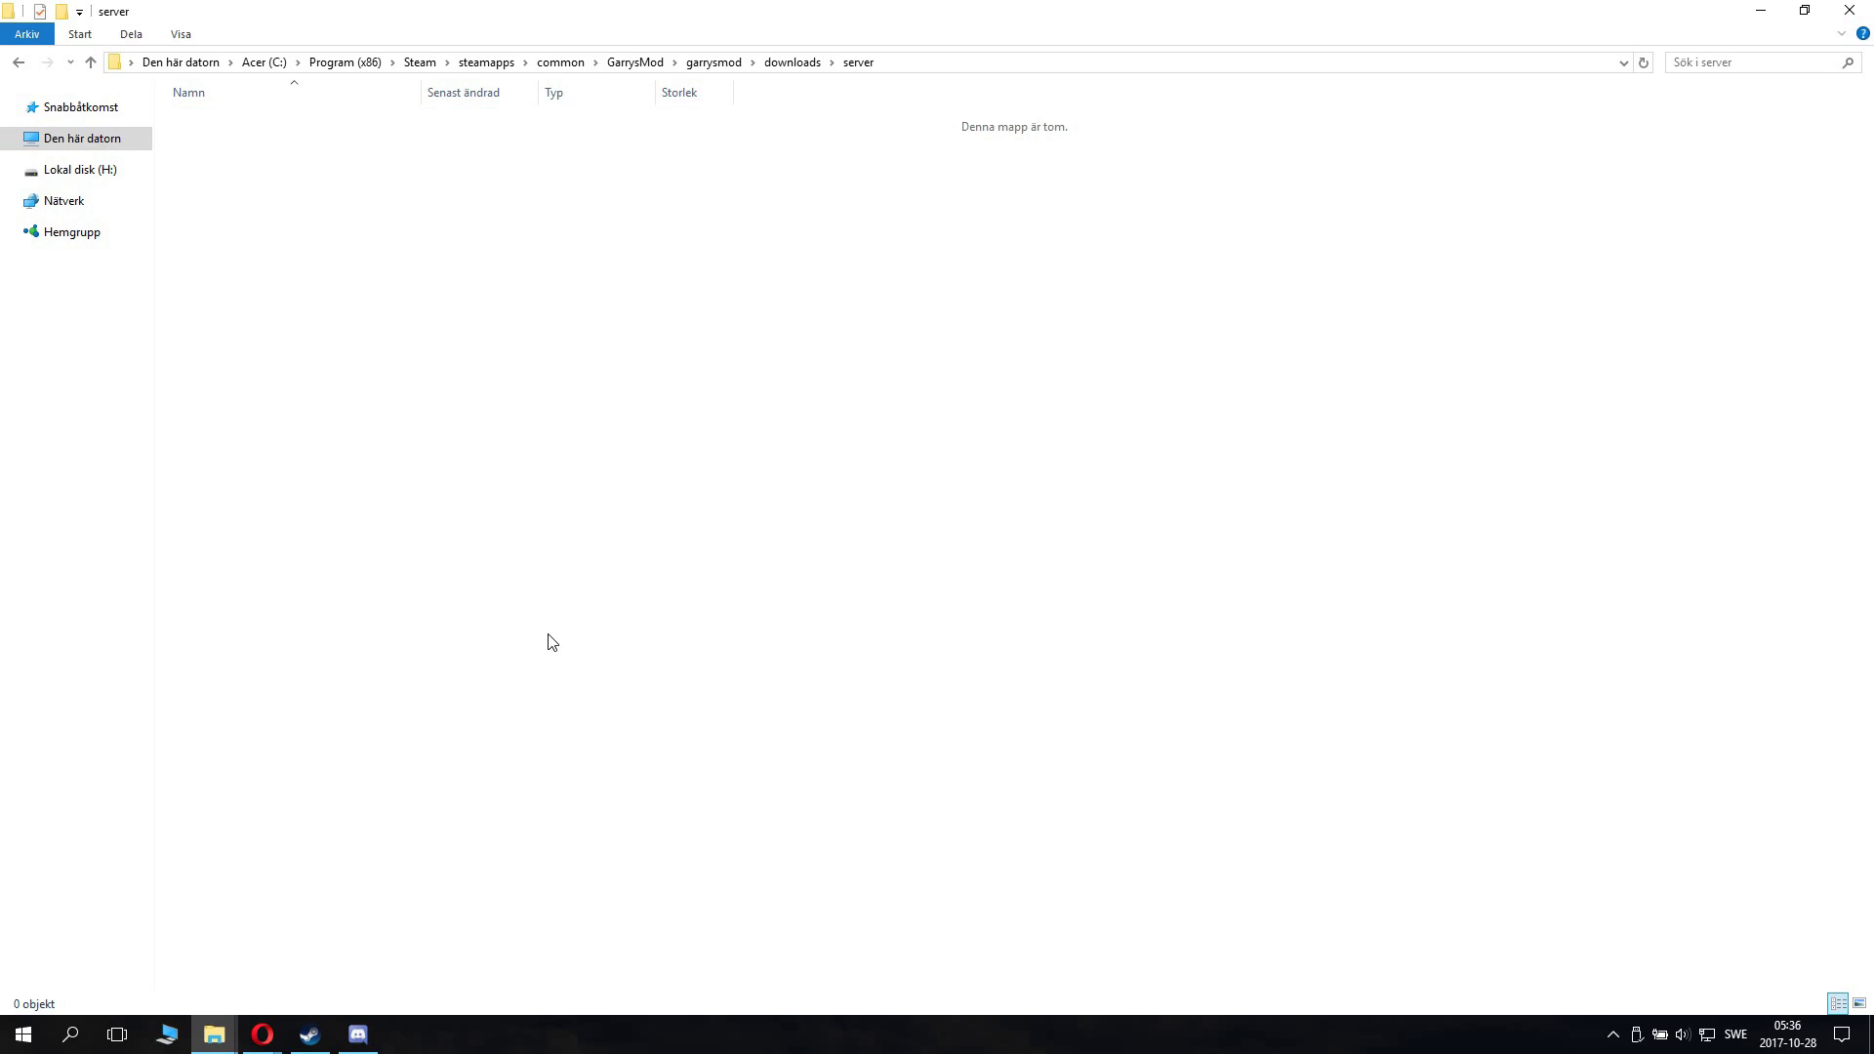
pyautogui.click(803, 64)
pyautogui.click(727, 230)
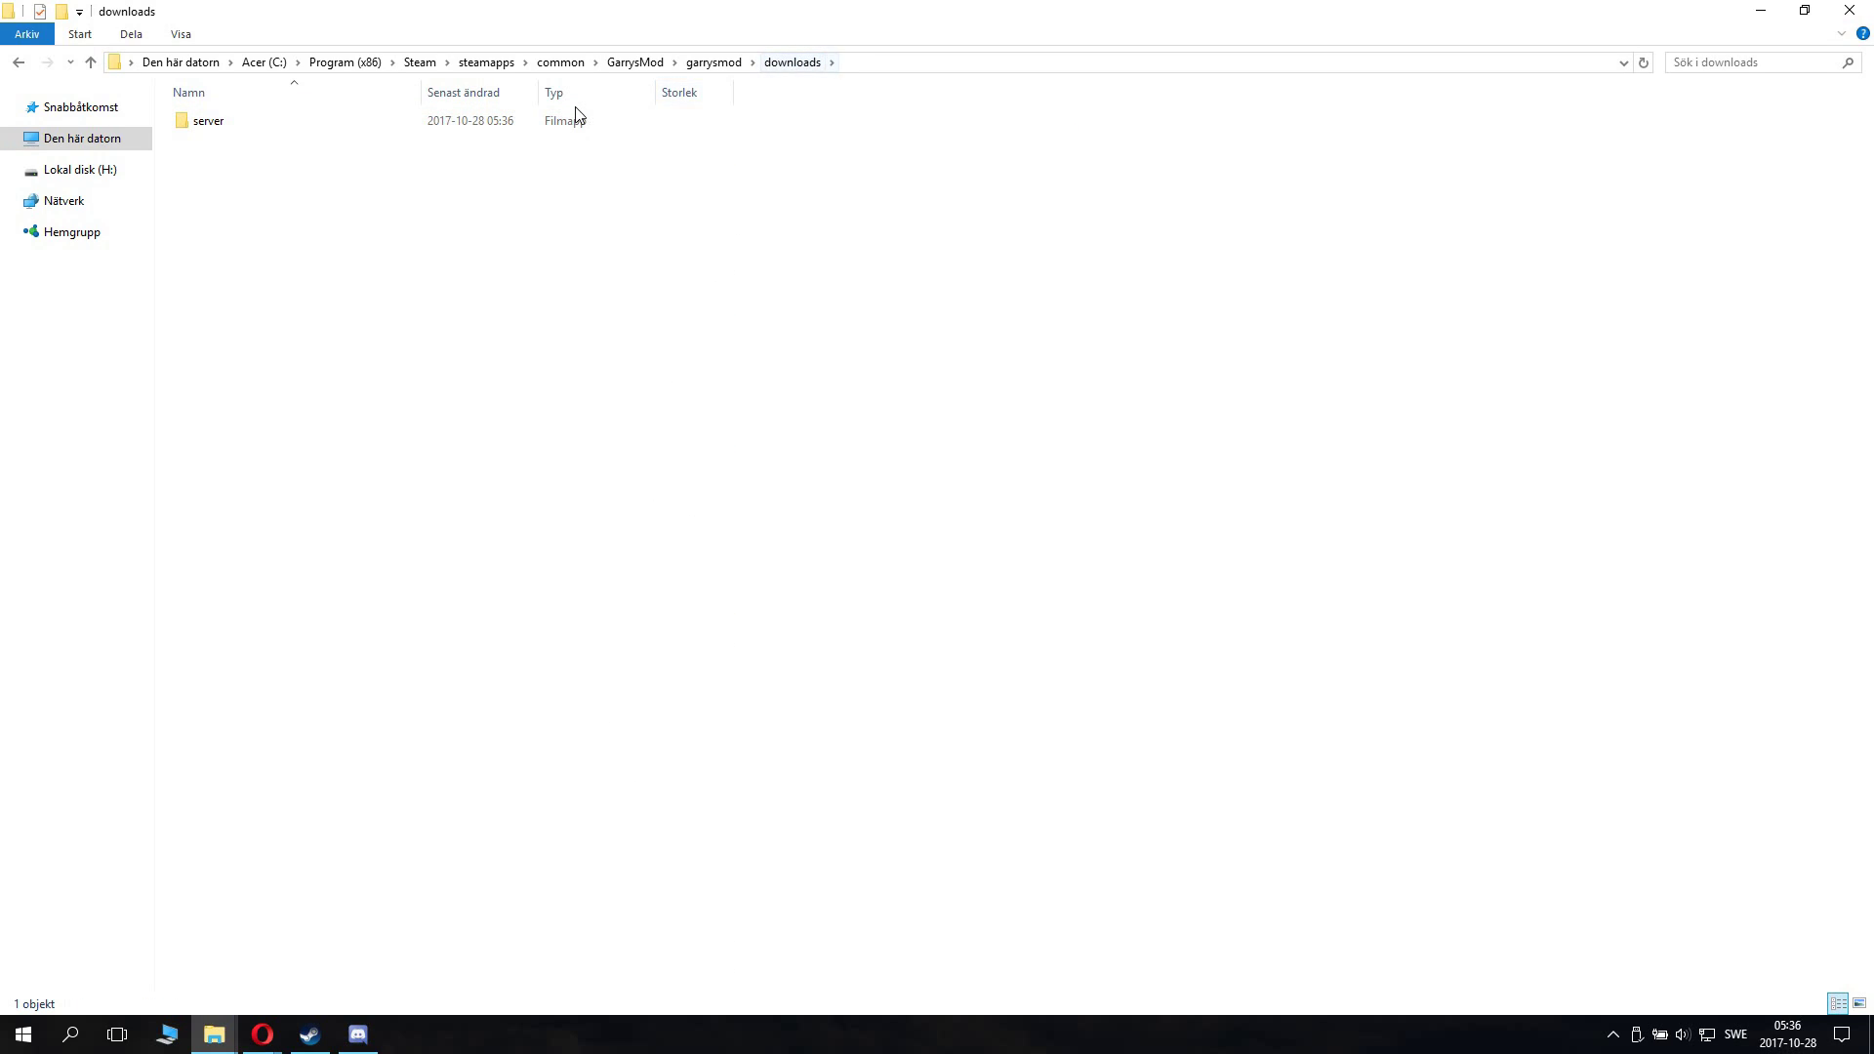
# Step: Open garrysmod\addons and scroll to the custom folders like wheels pack and stool_axisbscentre
pyautogui.click(716, 64)
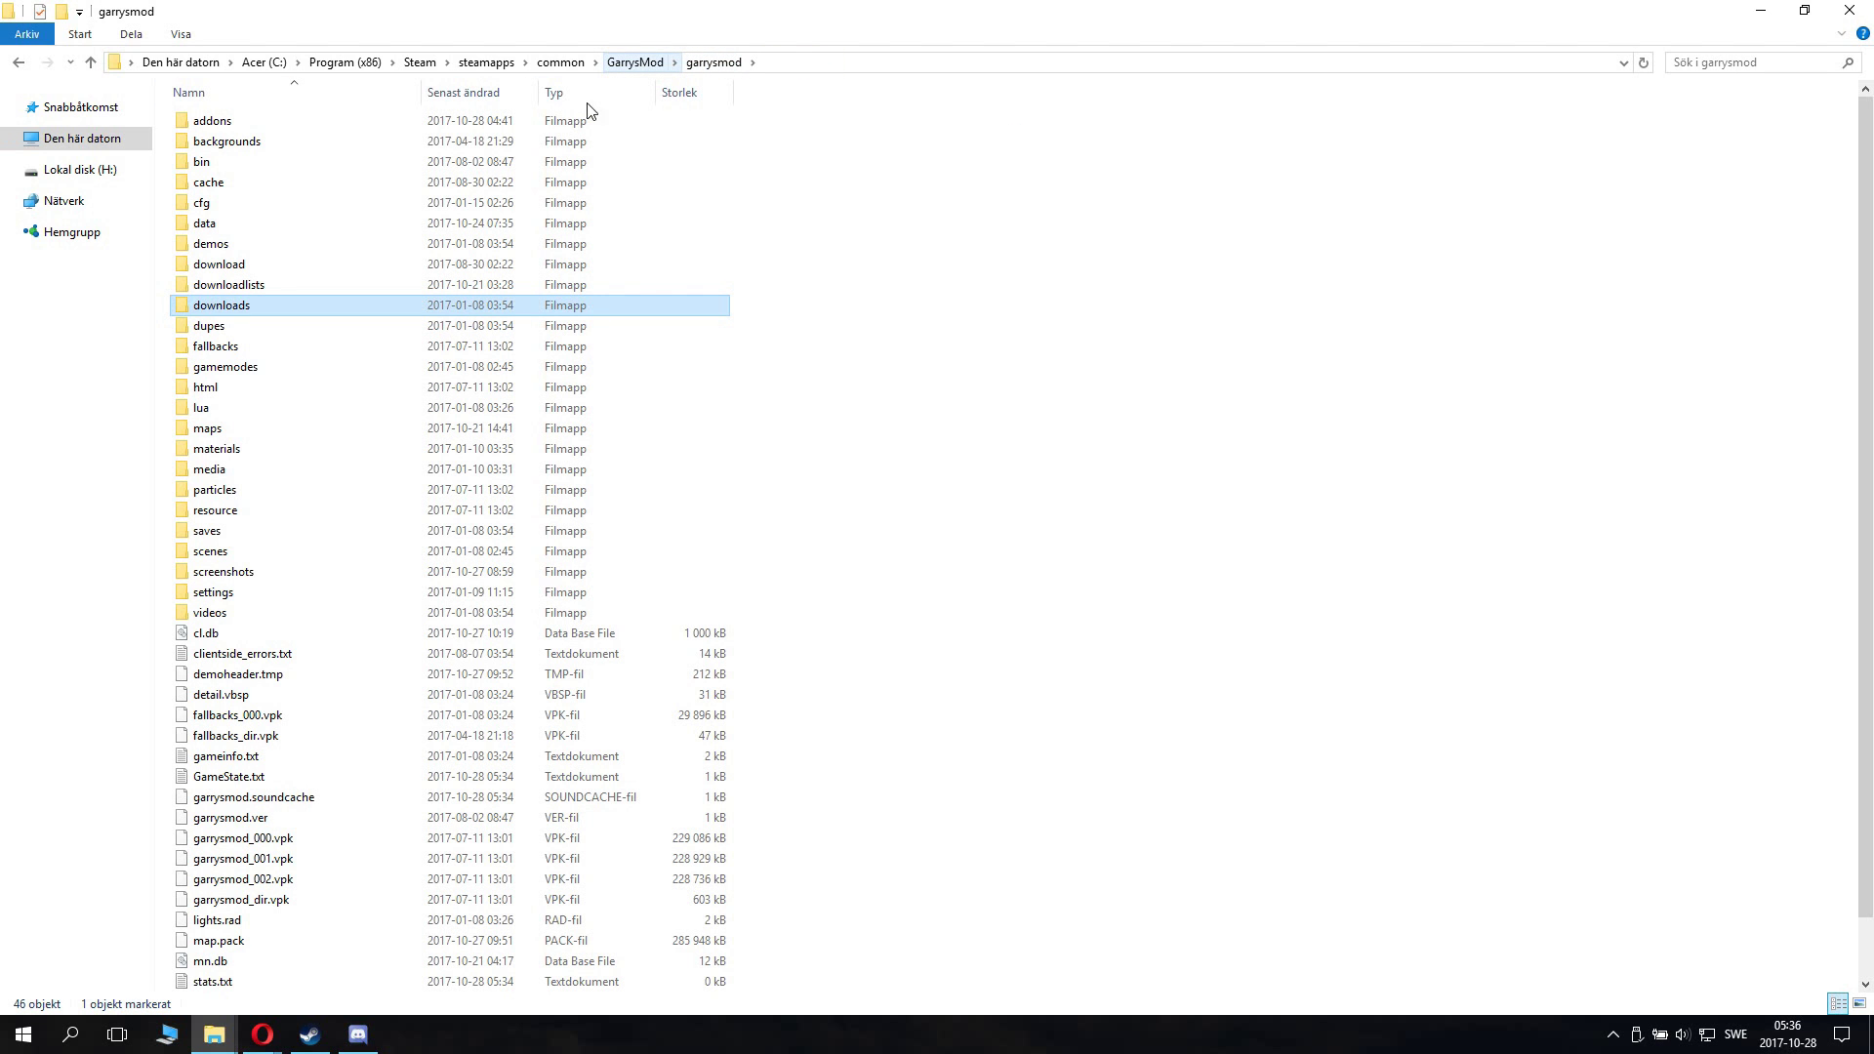
pyautogui.doubleClick(232, 125)
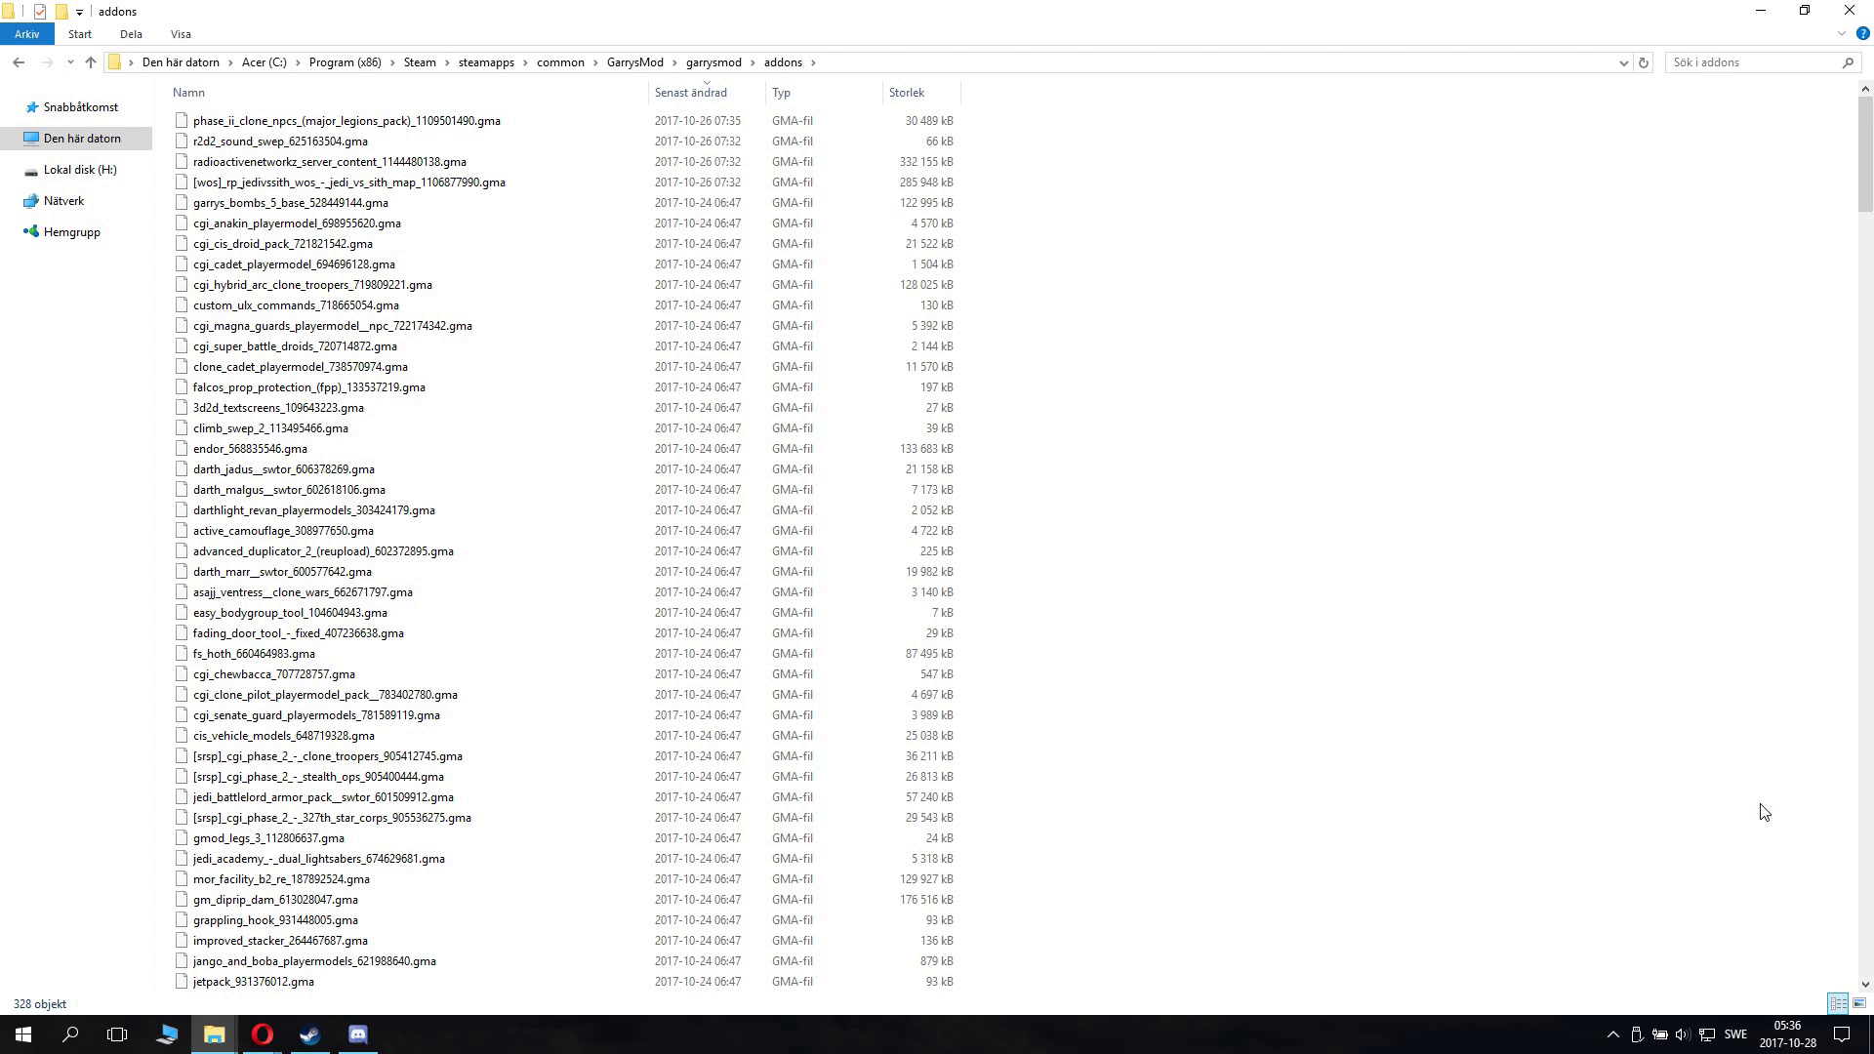
pyautogui.moveTo(1866, 195); pyautogui.dragTo(1784, 583)
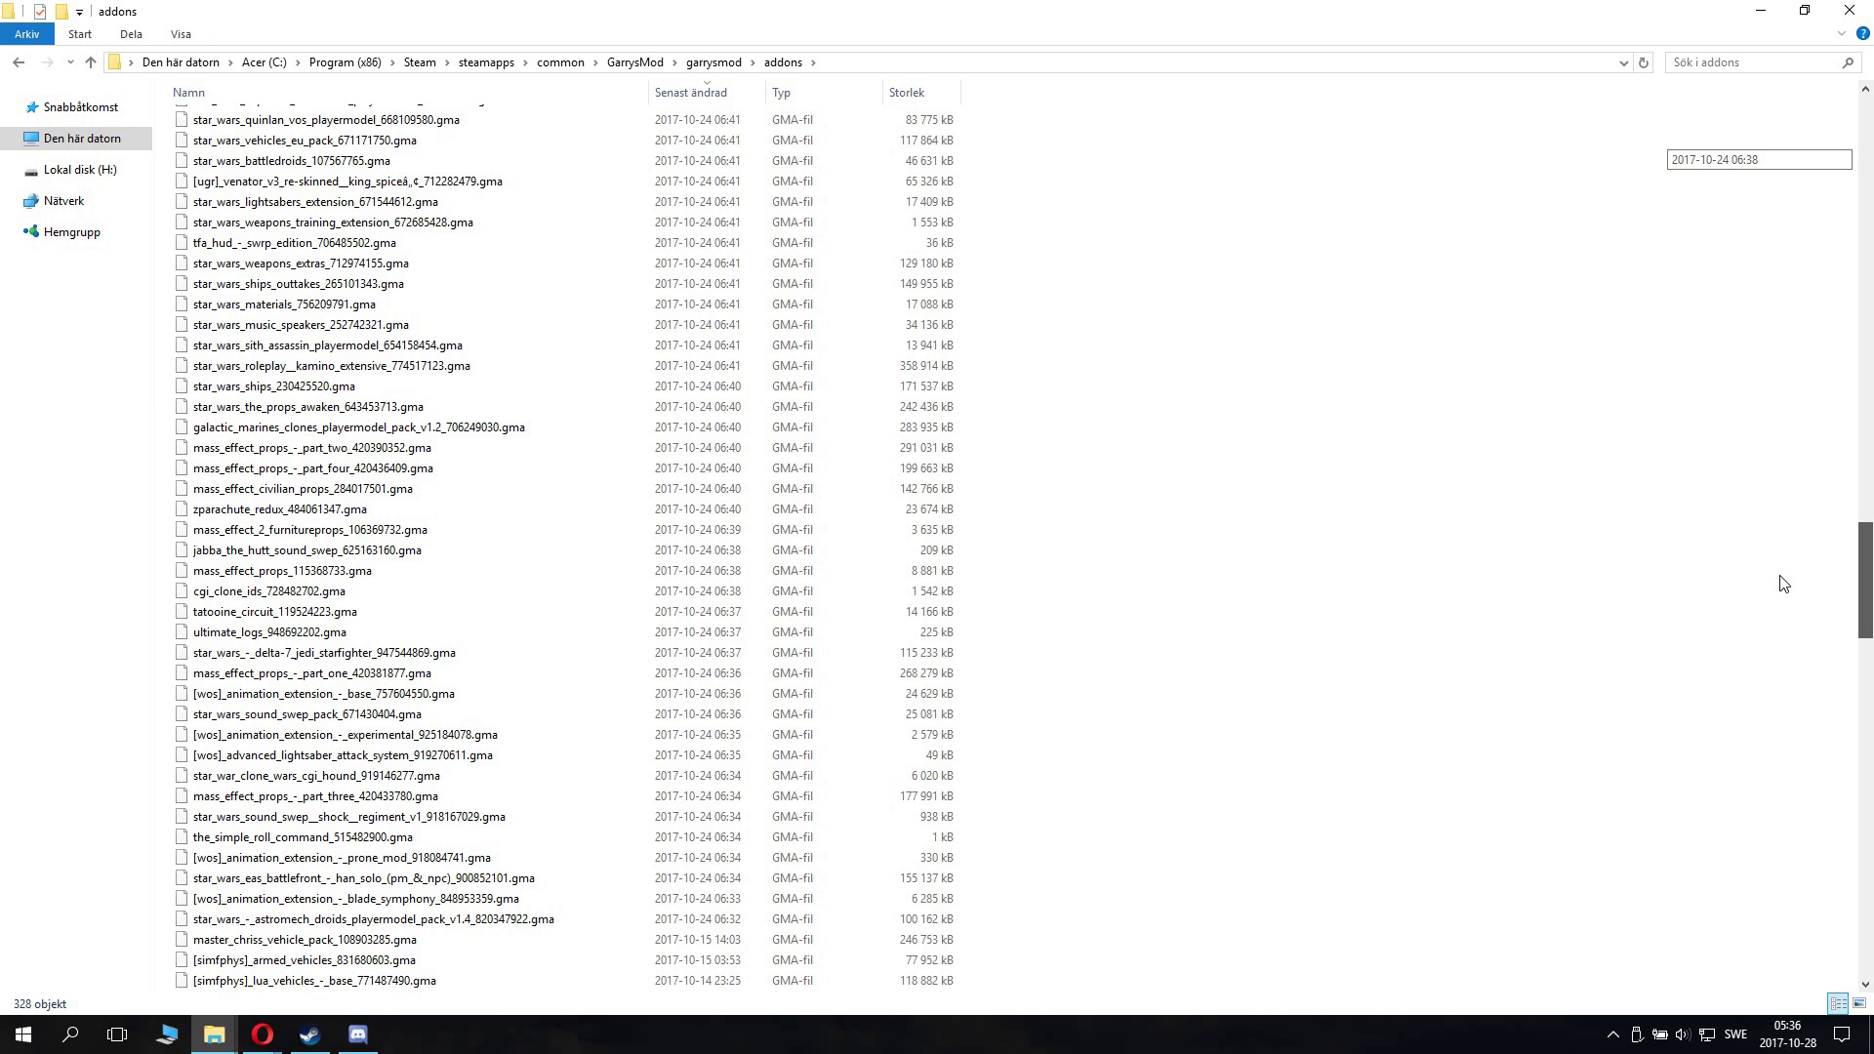
pyautogui.moveTo(1785, 584); pyautogui.dragTo(1770, 939)
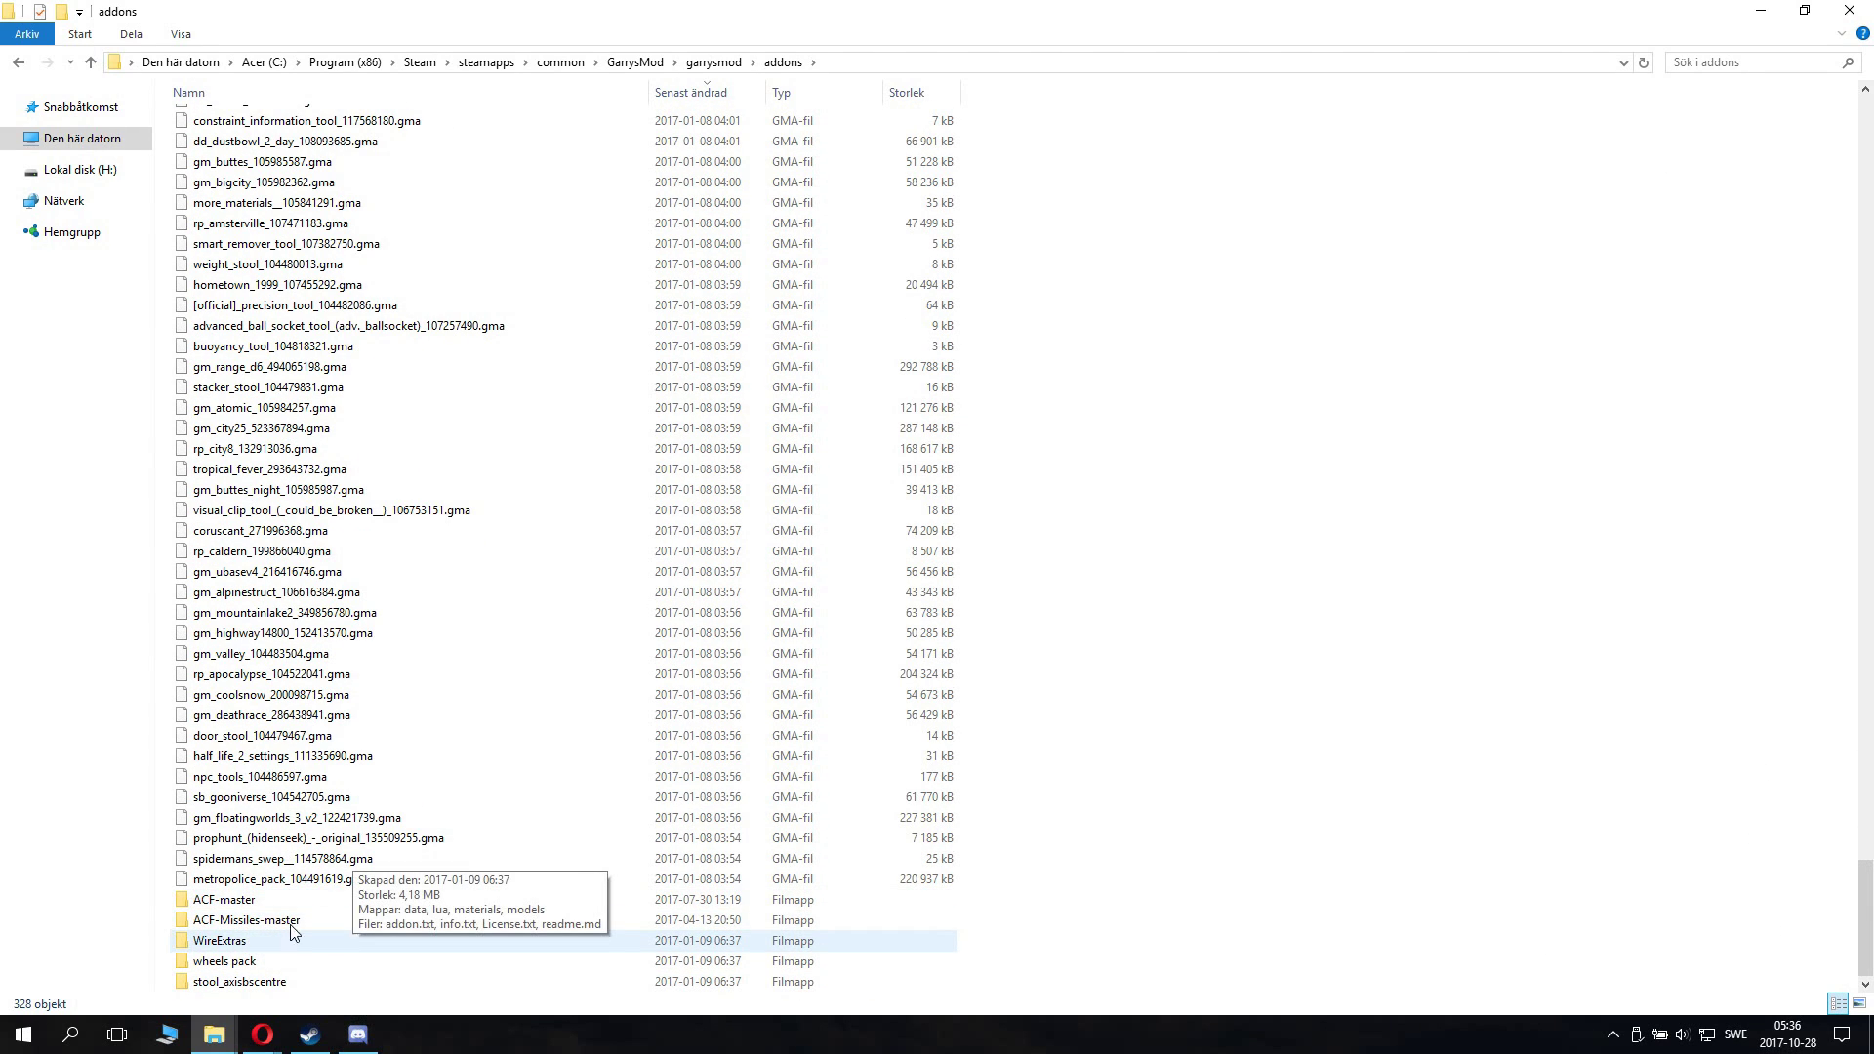
pyautogui.click(210, 900)
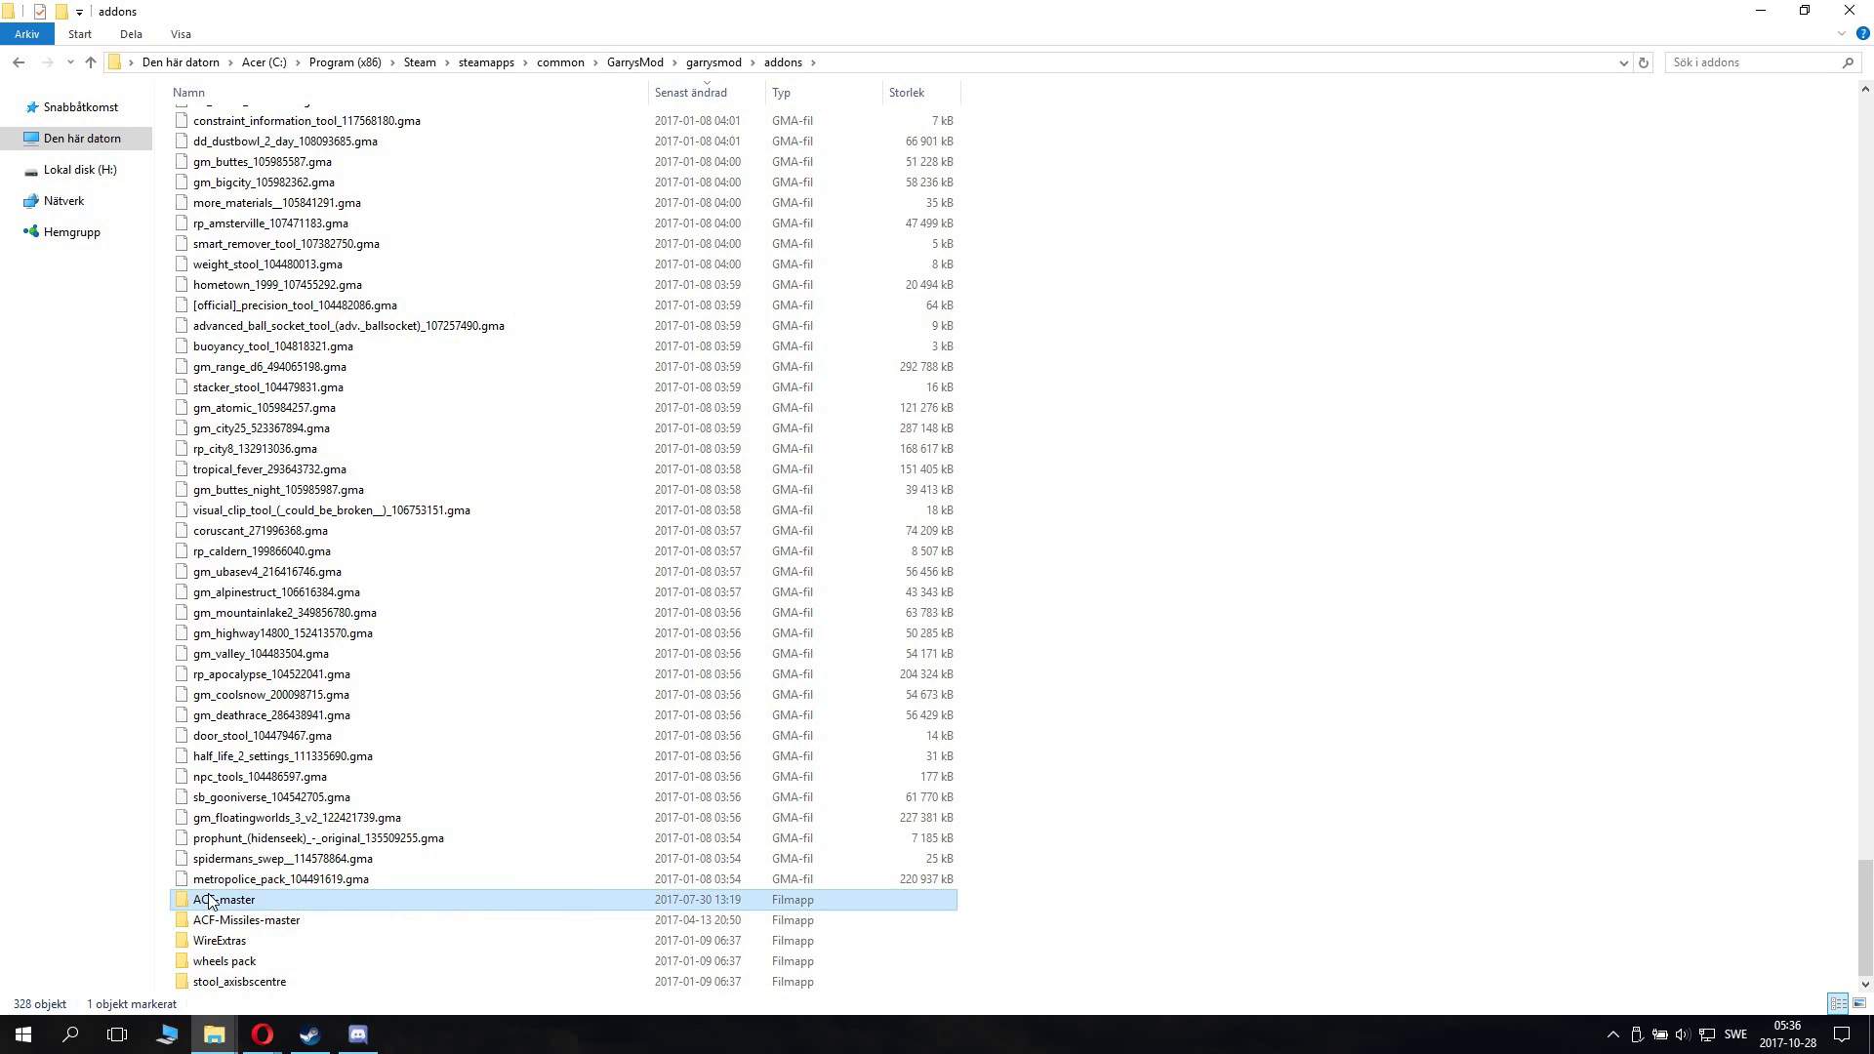
pyautogui.click(262, 962)
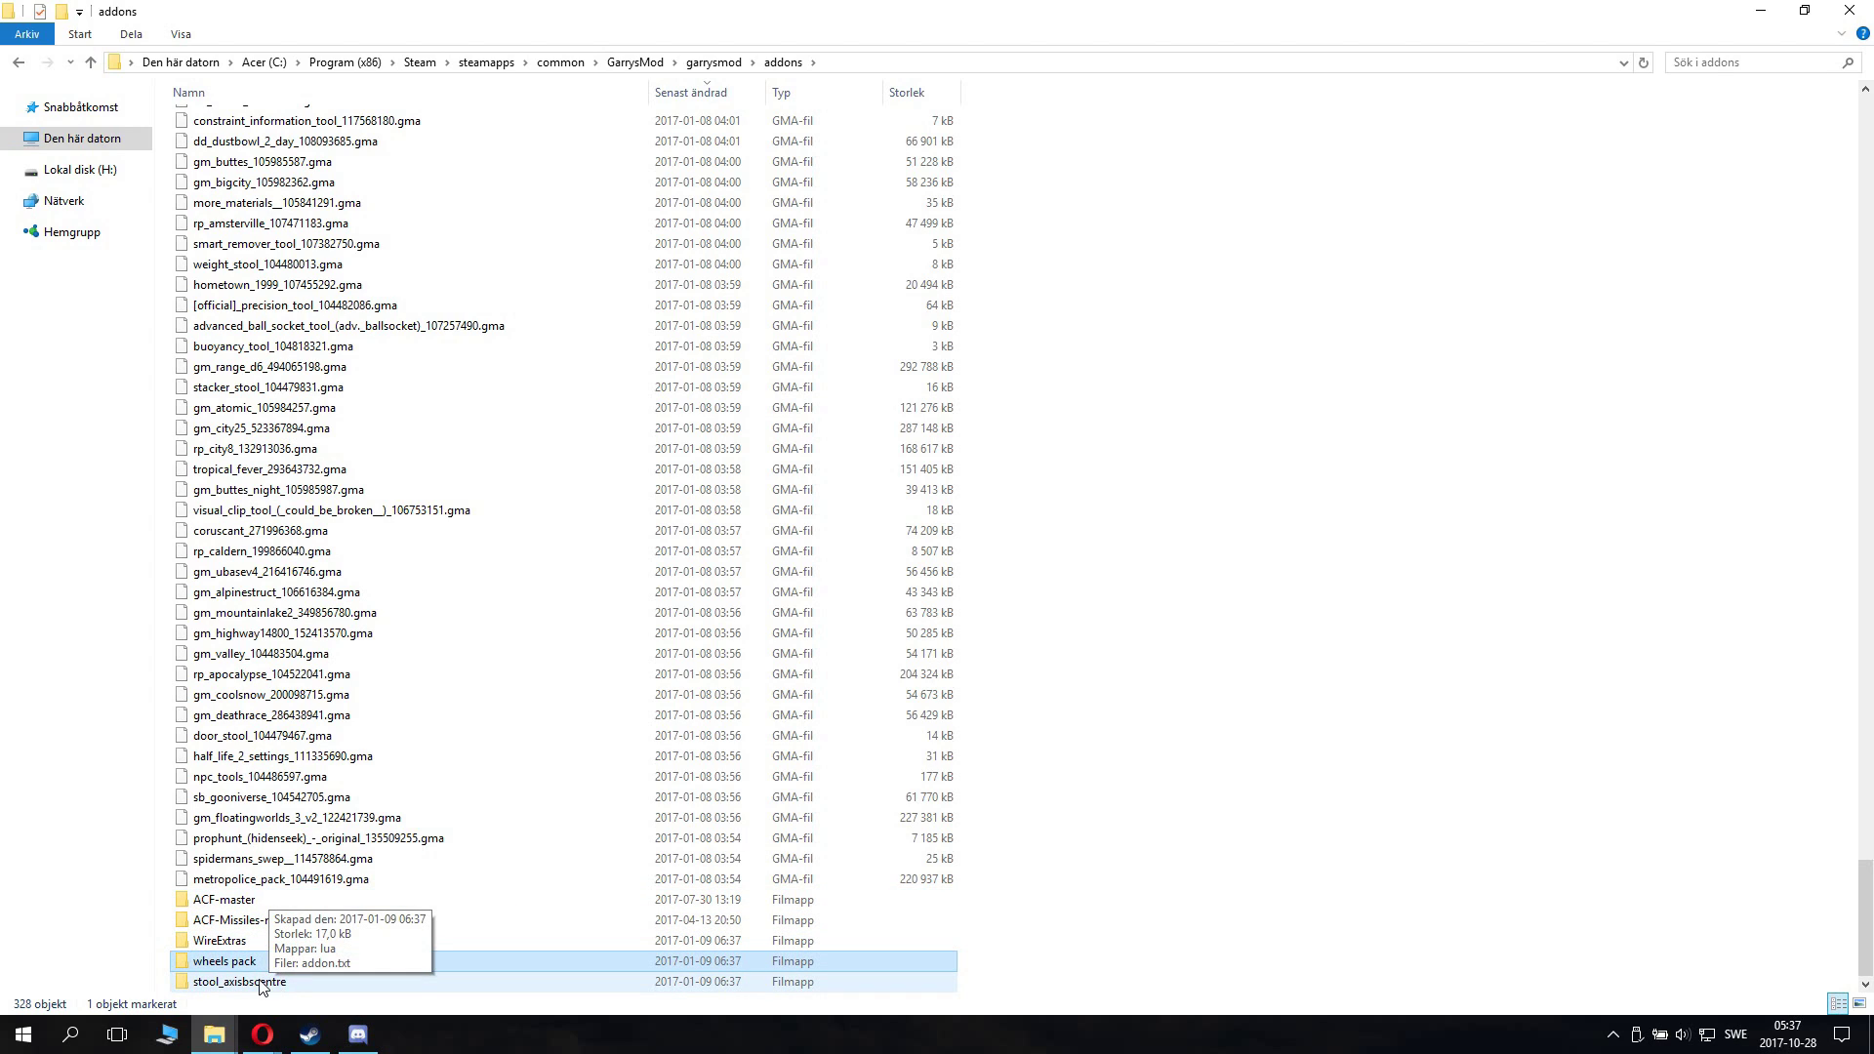
pyautogui.click(262, 984)
# Step: Snap the Ny mapp window to the right half and maximize the addons window
pyautogui.moveTo(222, 1034)
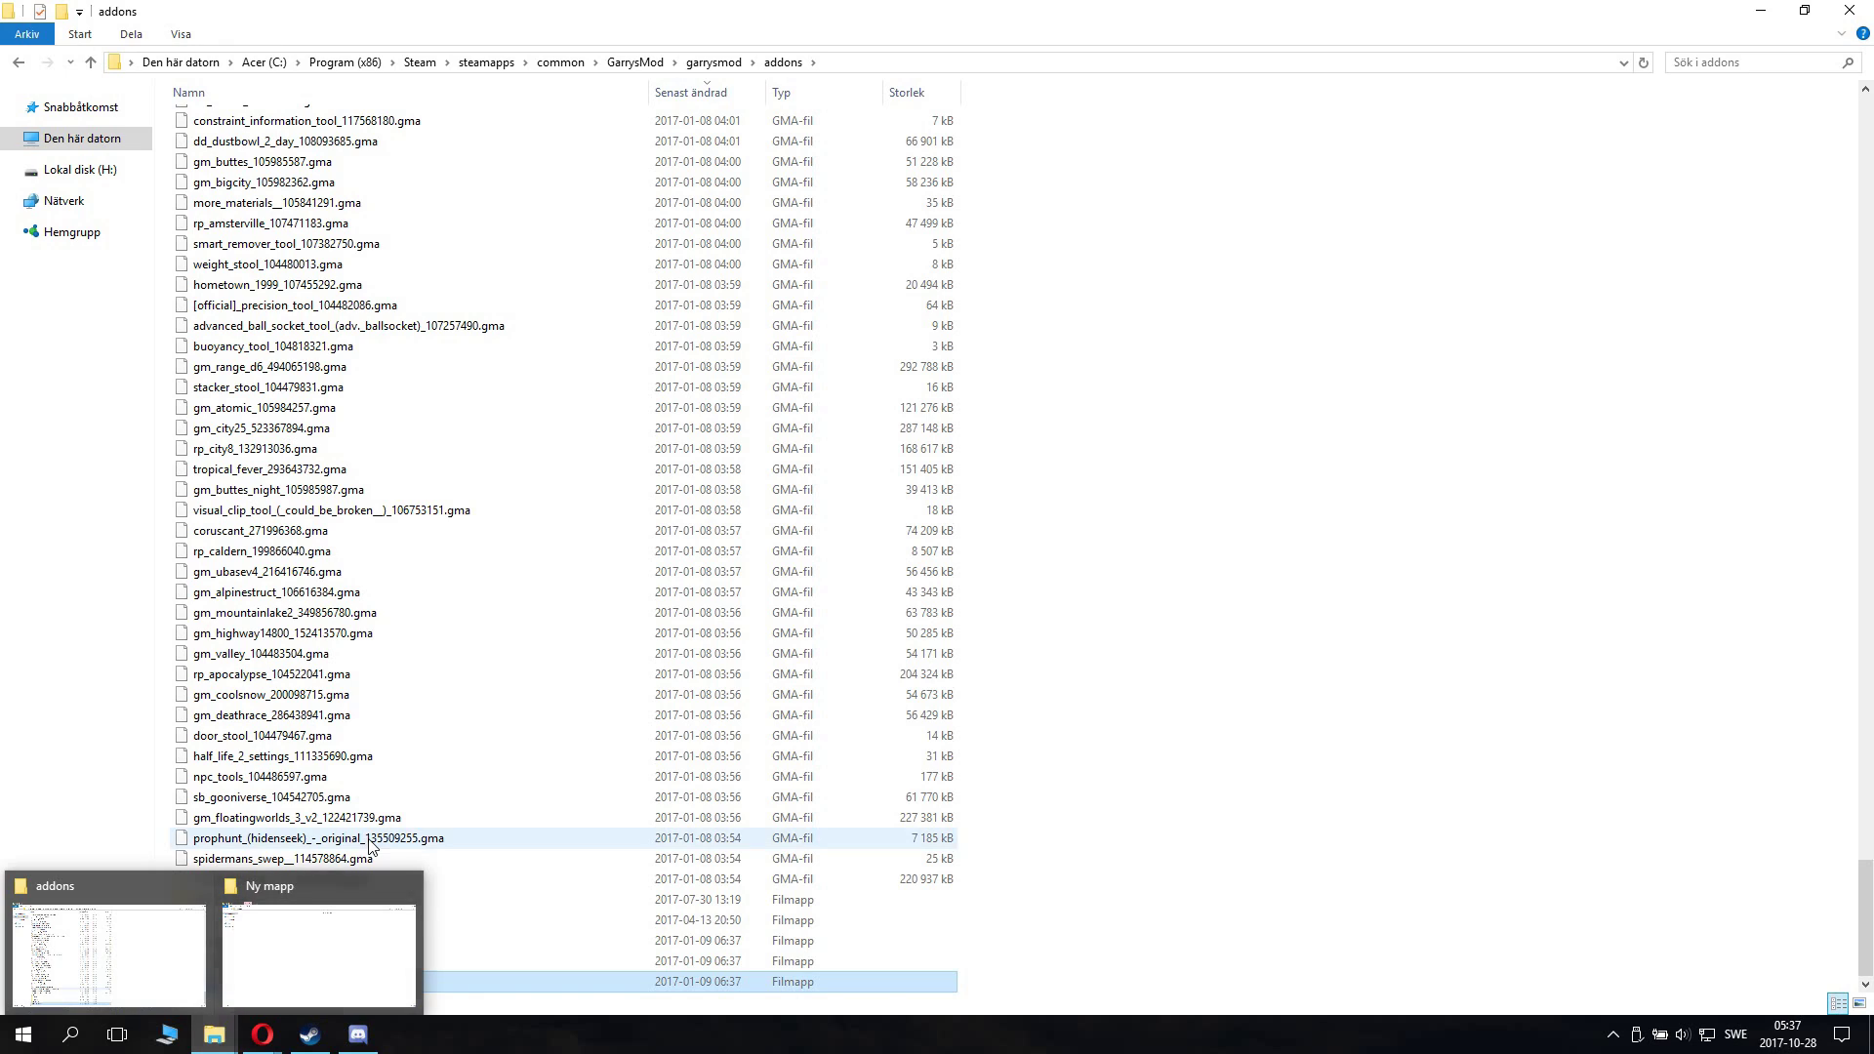
pyautogui.click(276, 947)
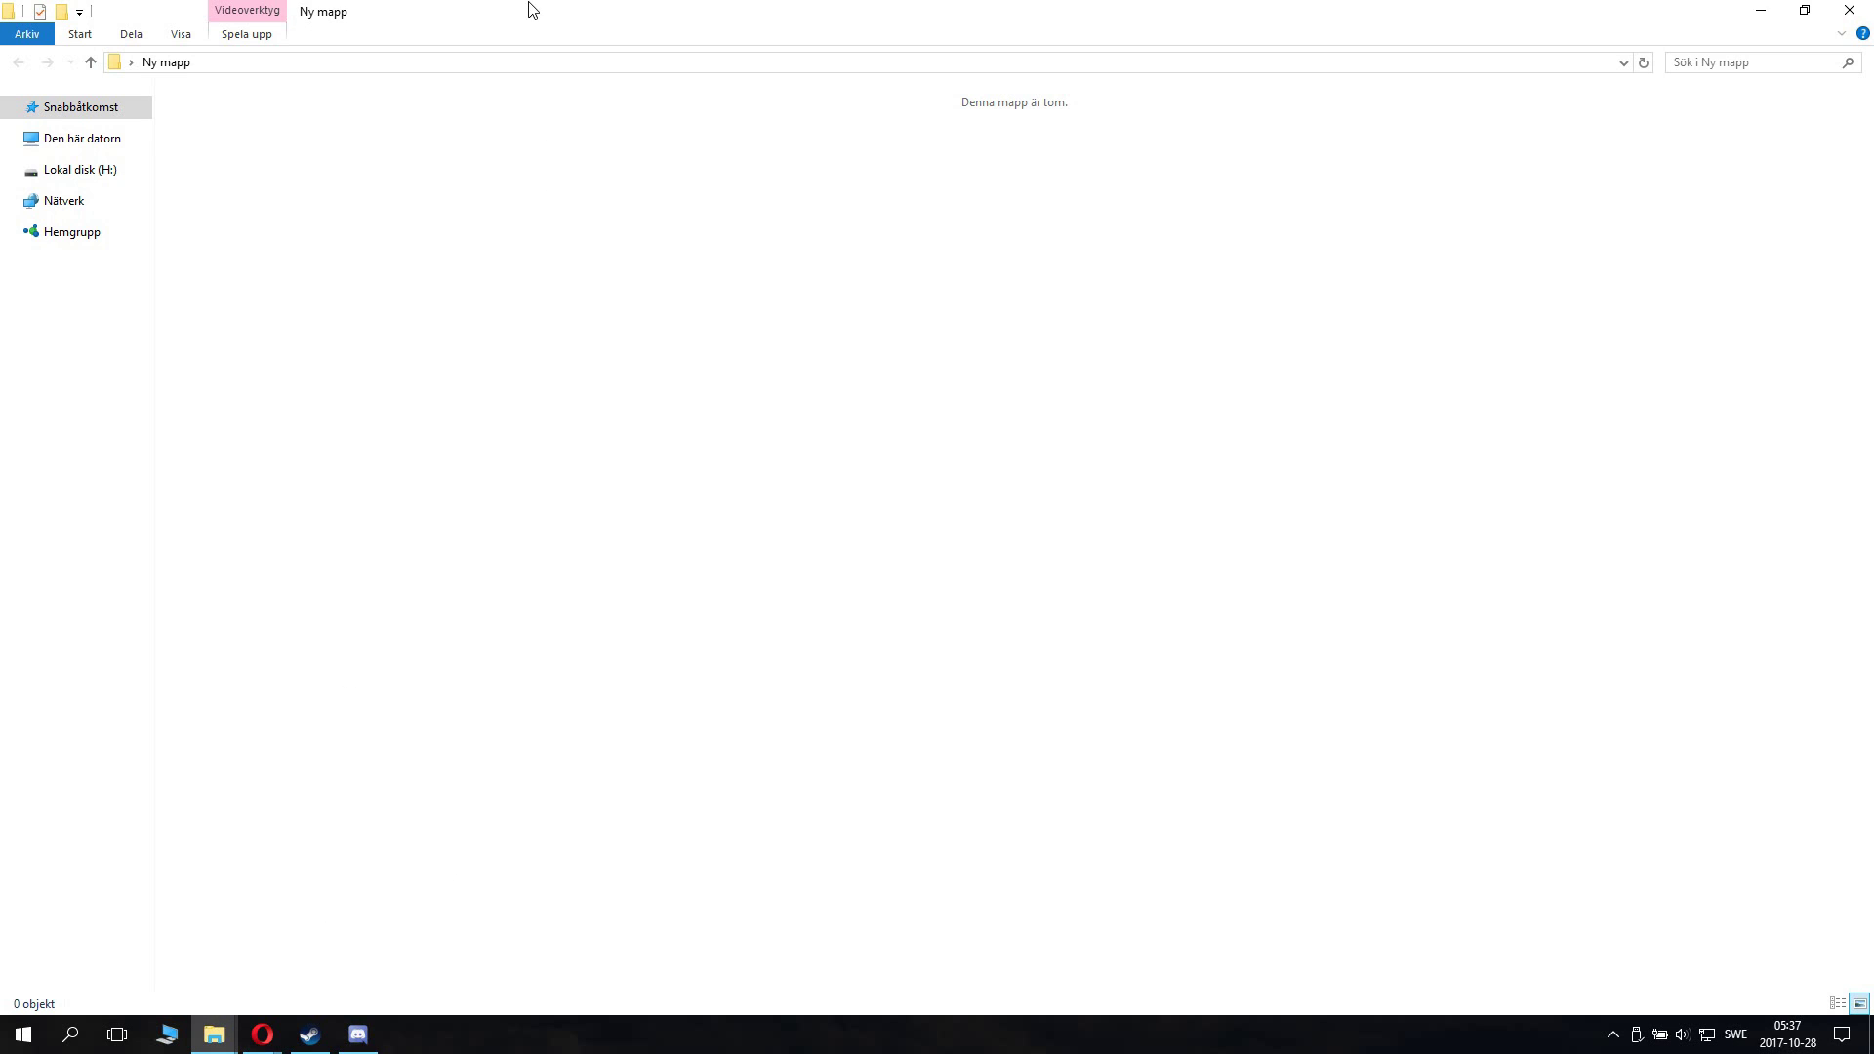
pyautogui.moveTo(532, 10); pyautogui.dragTo(1871, 381)
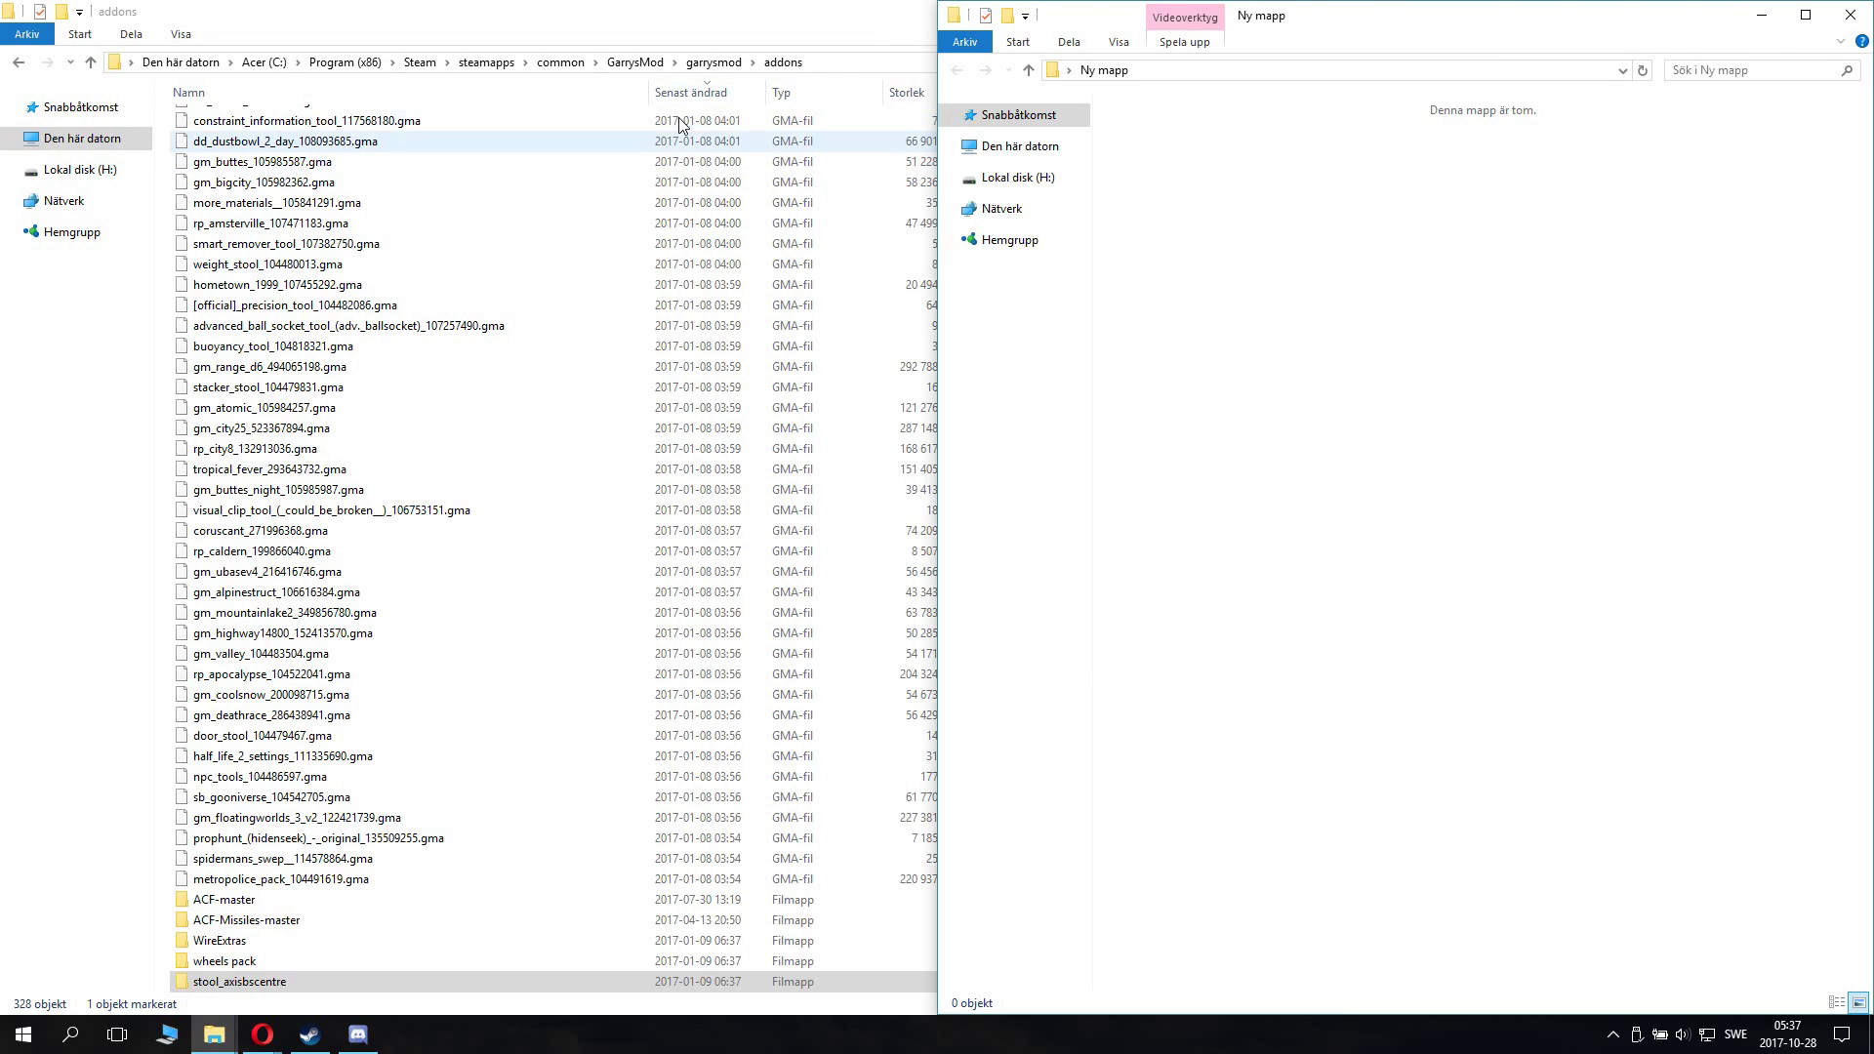
pyautogui.doubleClick(701, 27)
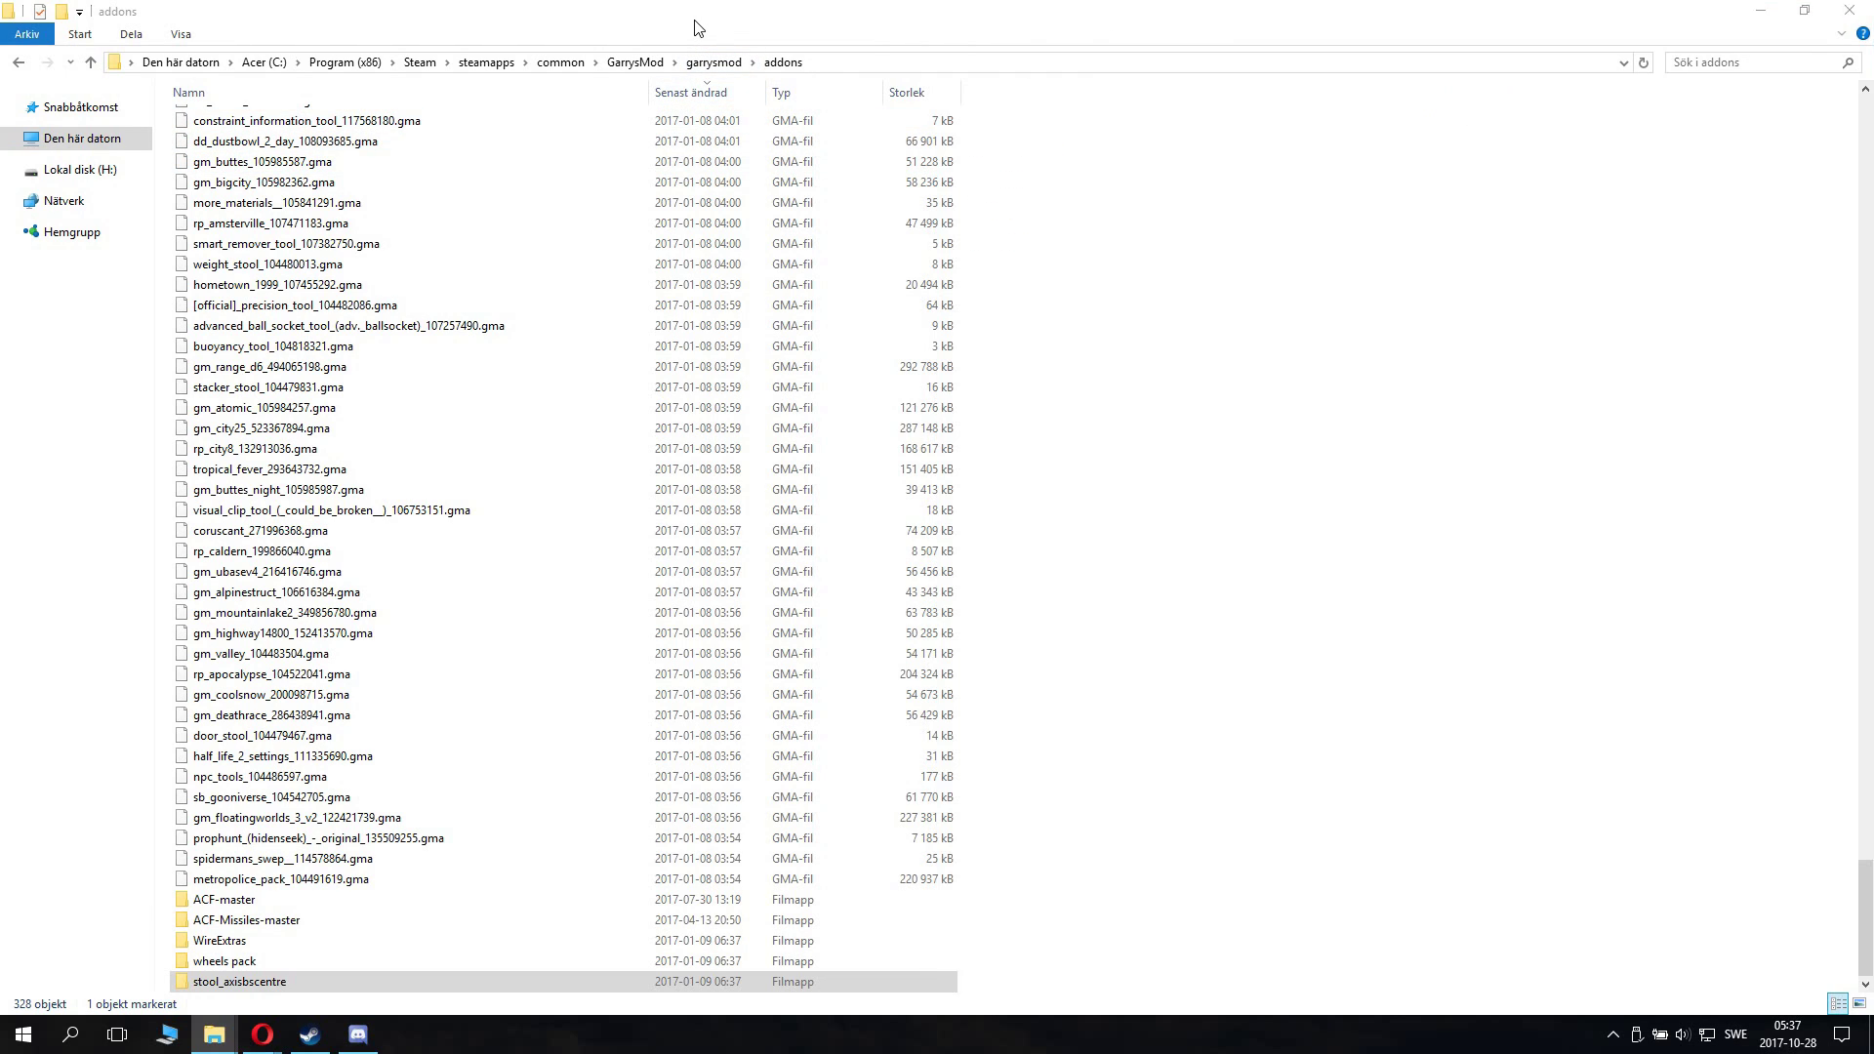
# Step: Move the five custom addon folders into Ny mapp, then select the remaining addon files
pyautogui.moveTo(172, 900); pyautogui.dragTo(410, 991)
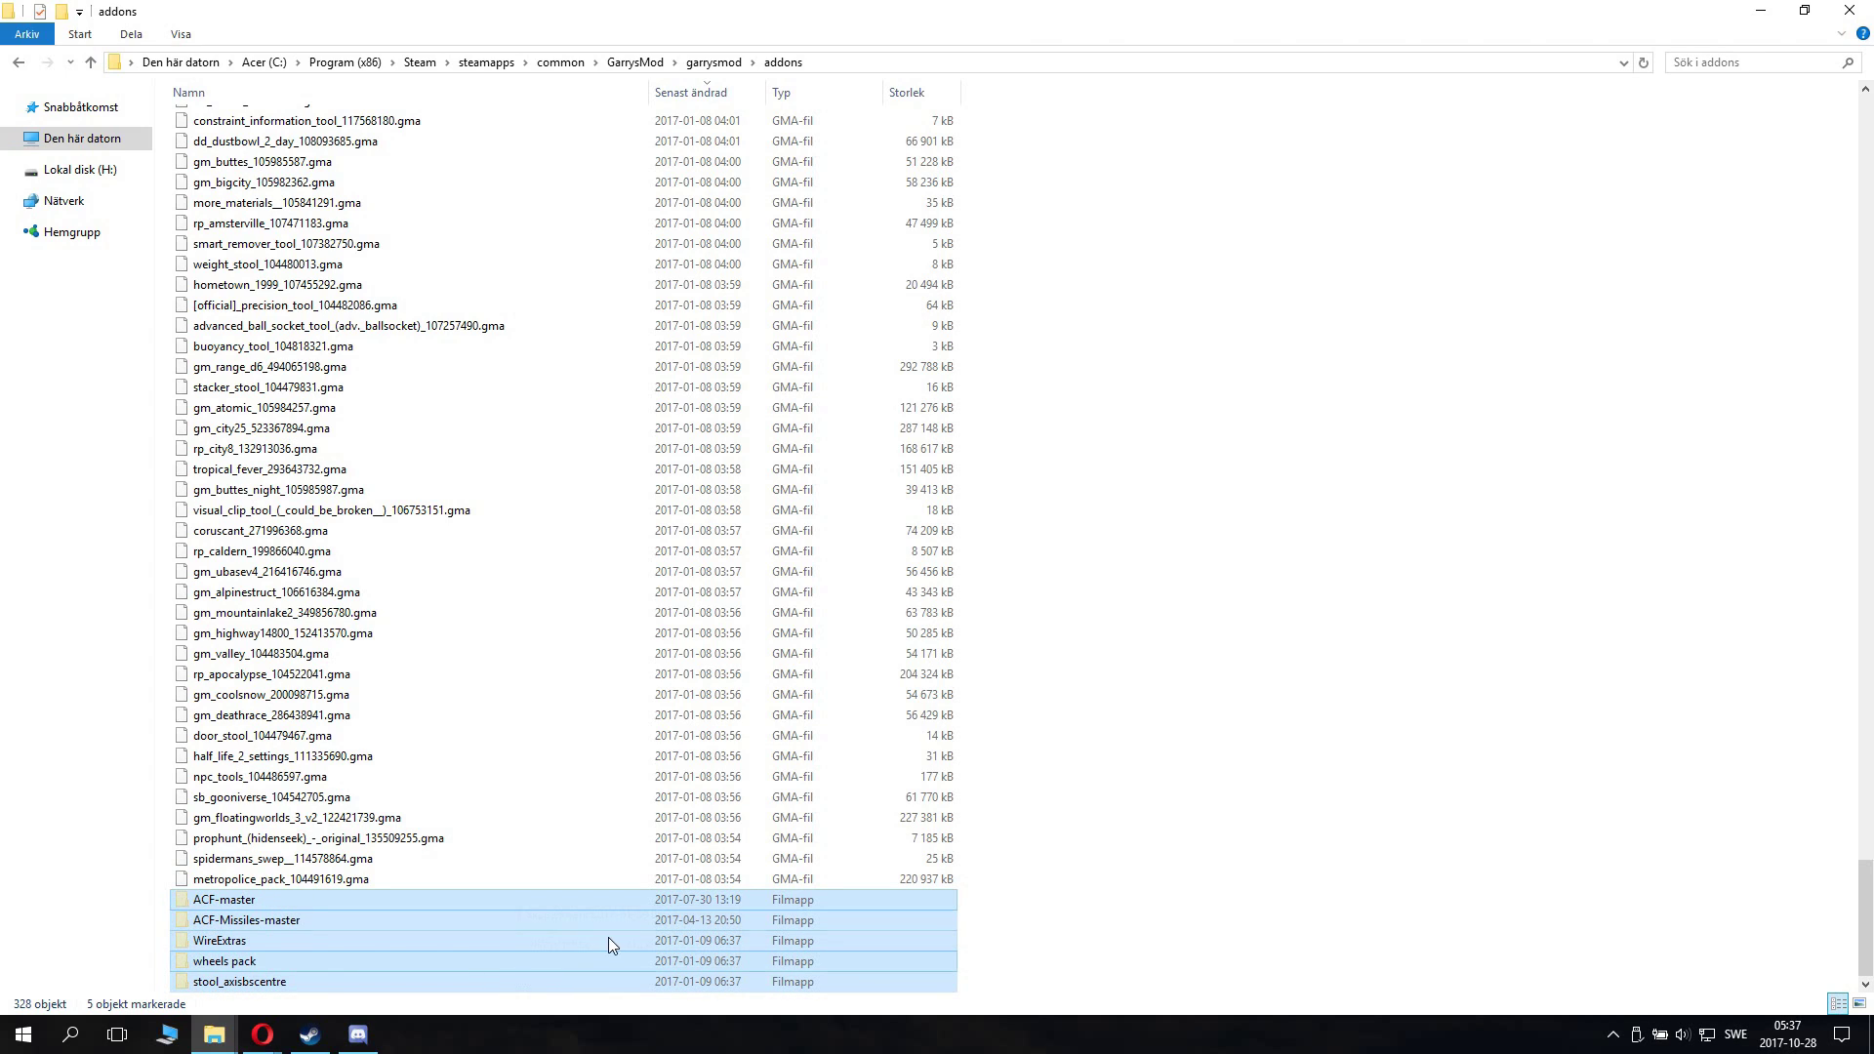
pyautogui.click(1200, 507)
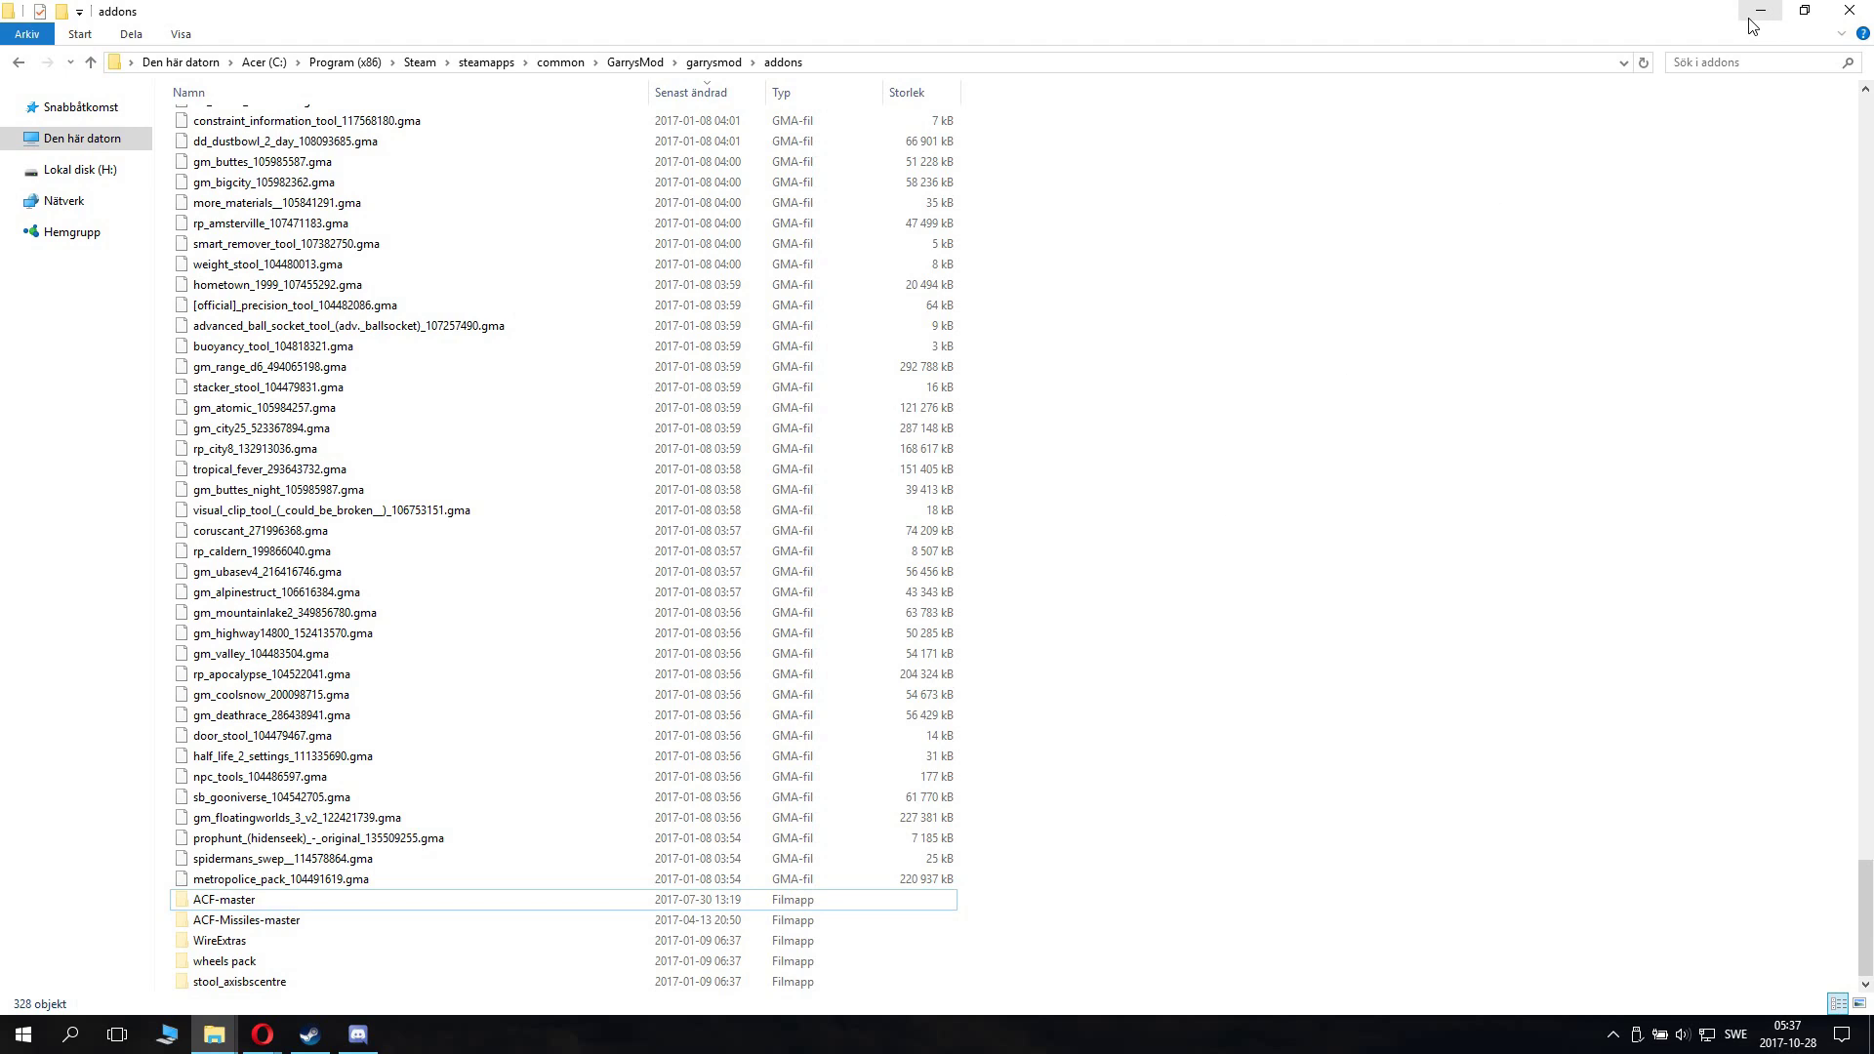
pyautogui.moveTo(215, 1035)
pyautogui.click(310, 972)
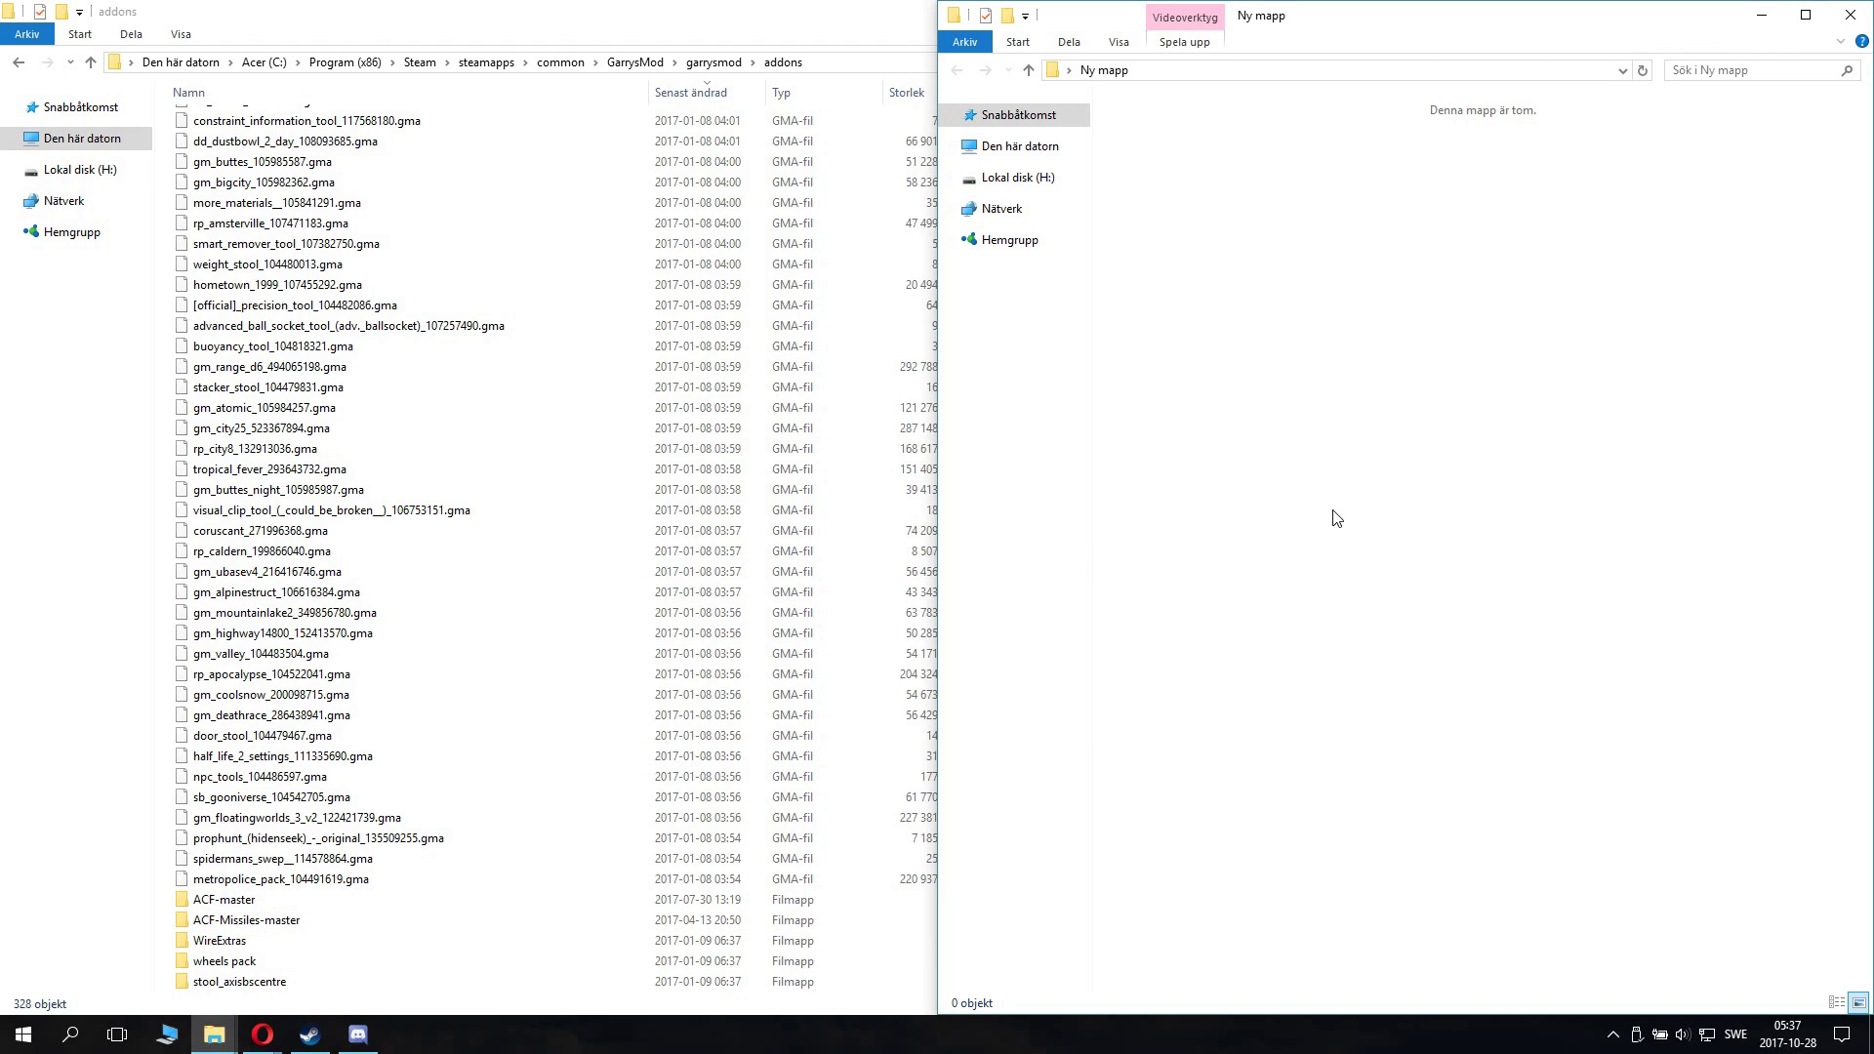
pyautogui.hotkey('ctrl', 'v')
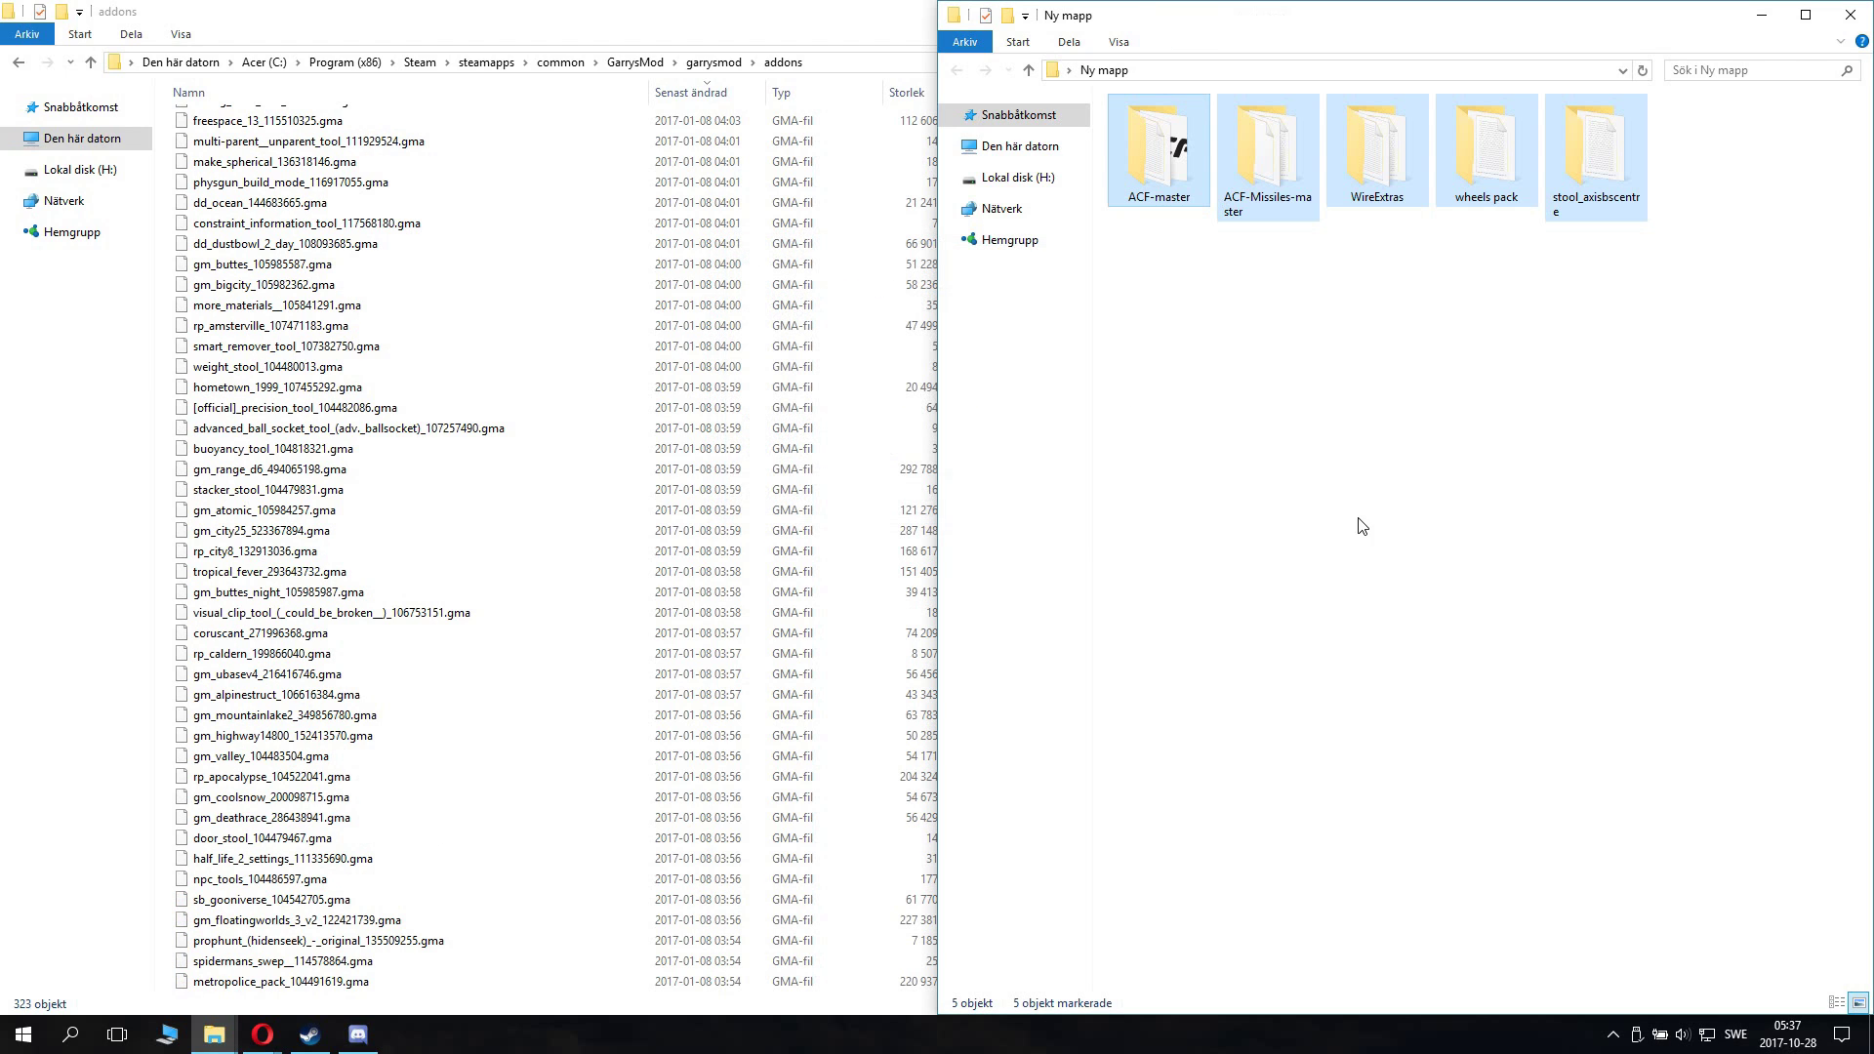
pyautogui.click(662, 595)
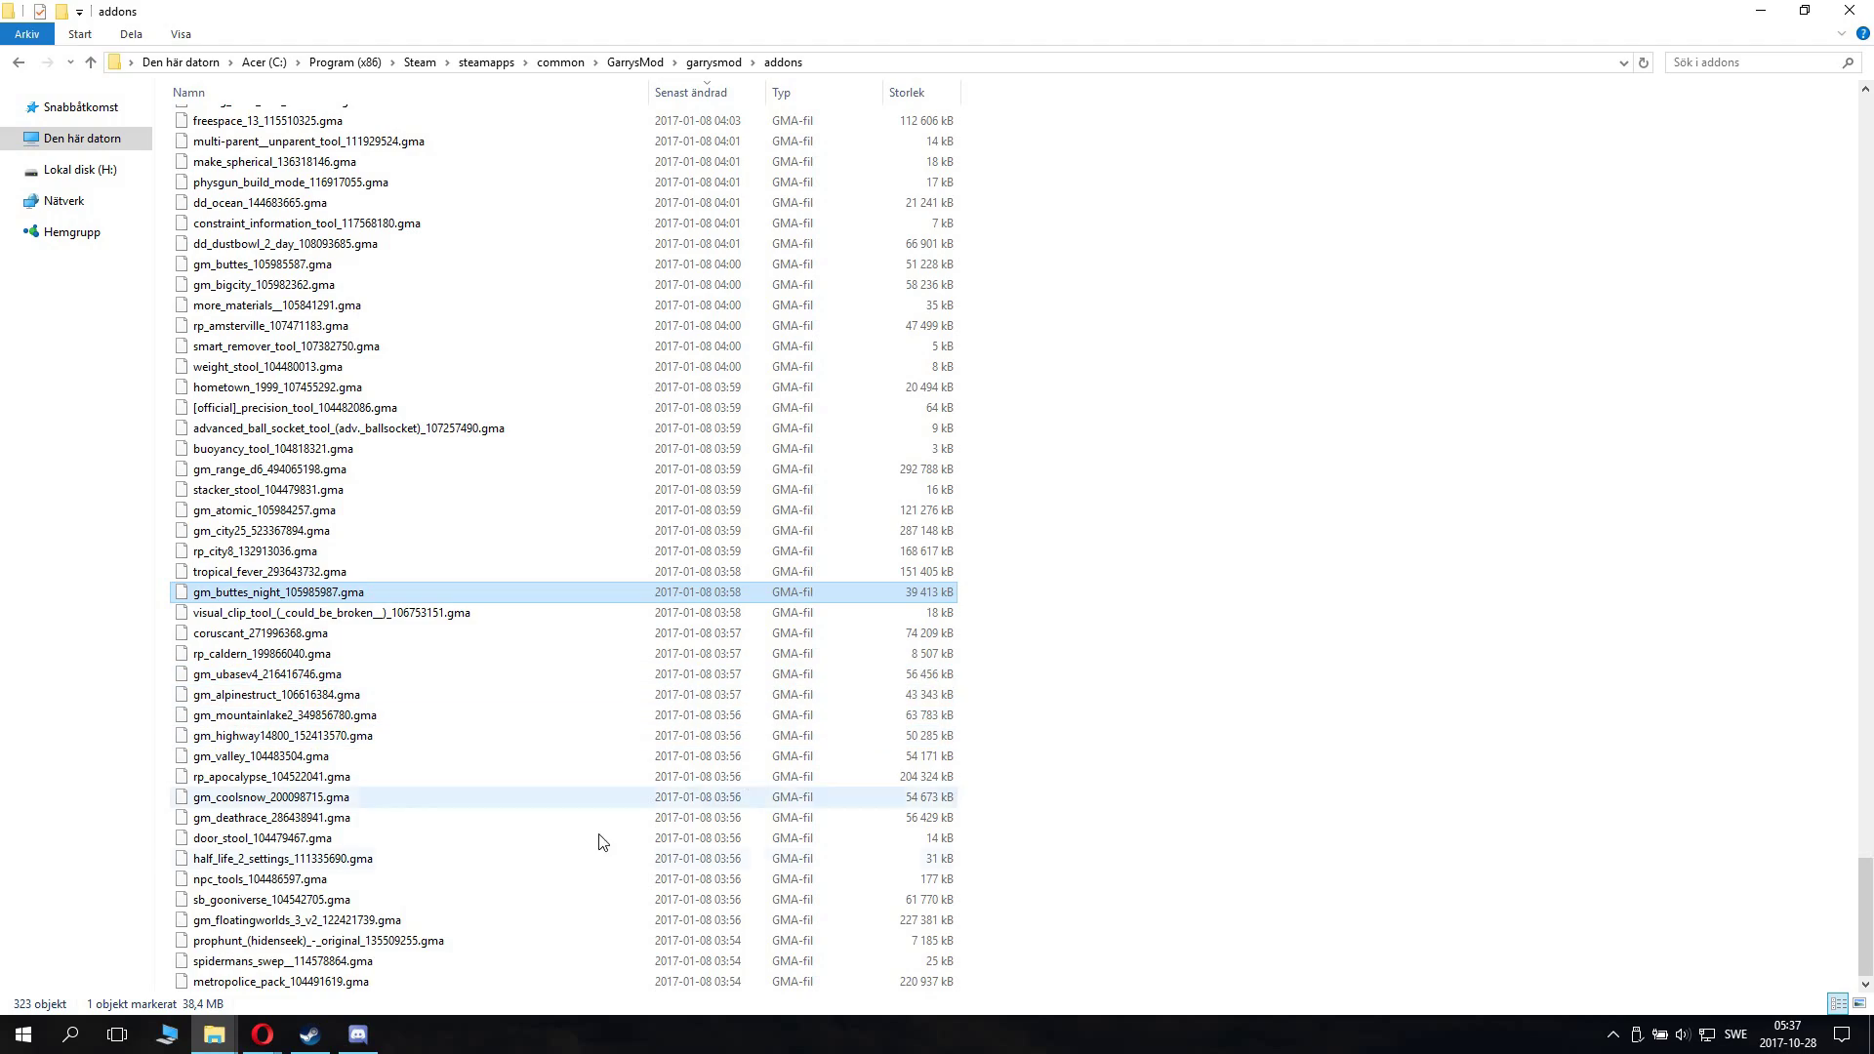
pyautogui.moveTo(165, 989); pyautogui.dragTo(558, 7)
# Step: Permanently delete all 323 remaining .gma files and go back to the garrysmod folder
pyautogui.moveTo(1864, 148); pyautogui.dragTo(1834, 923)
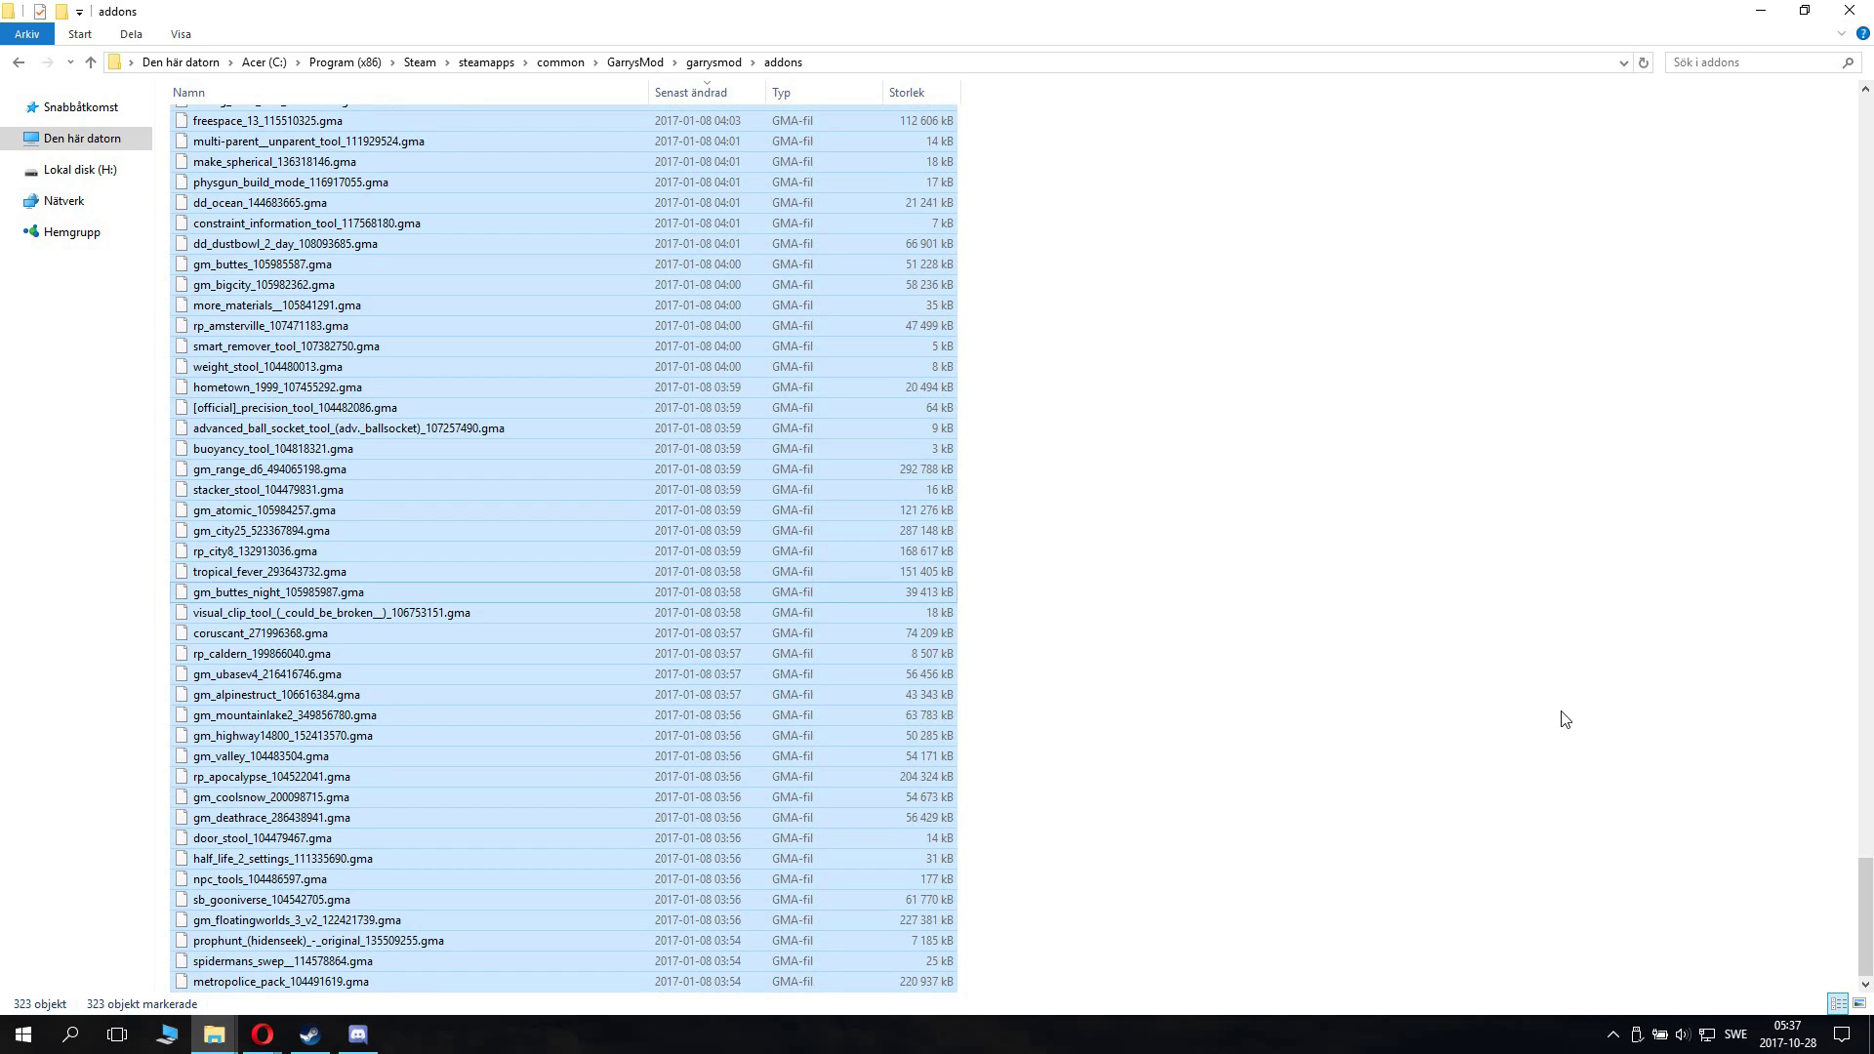
pyautogui.hotkey('shift', 'Delete')
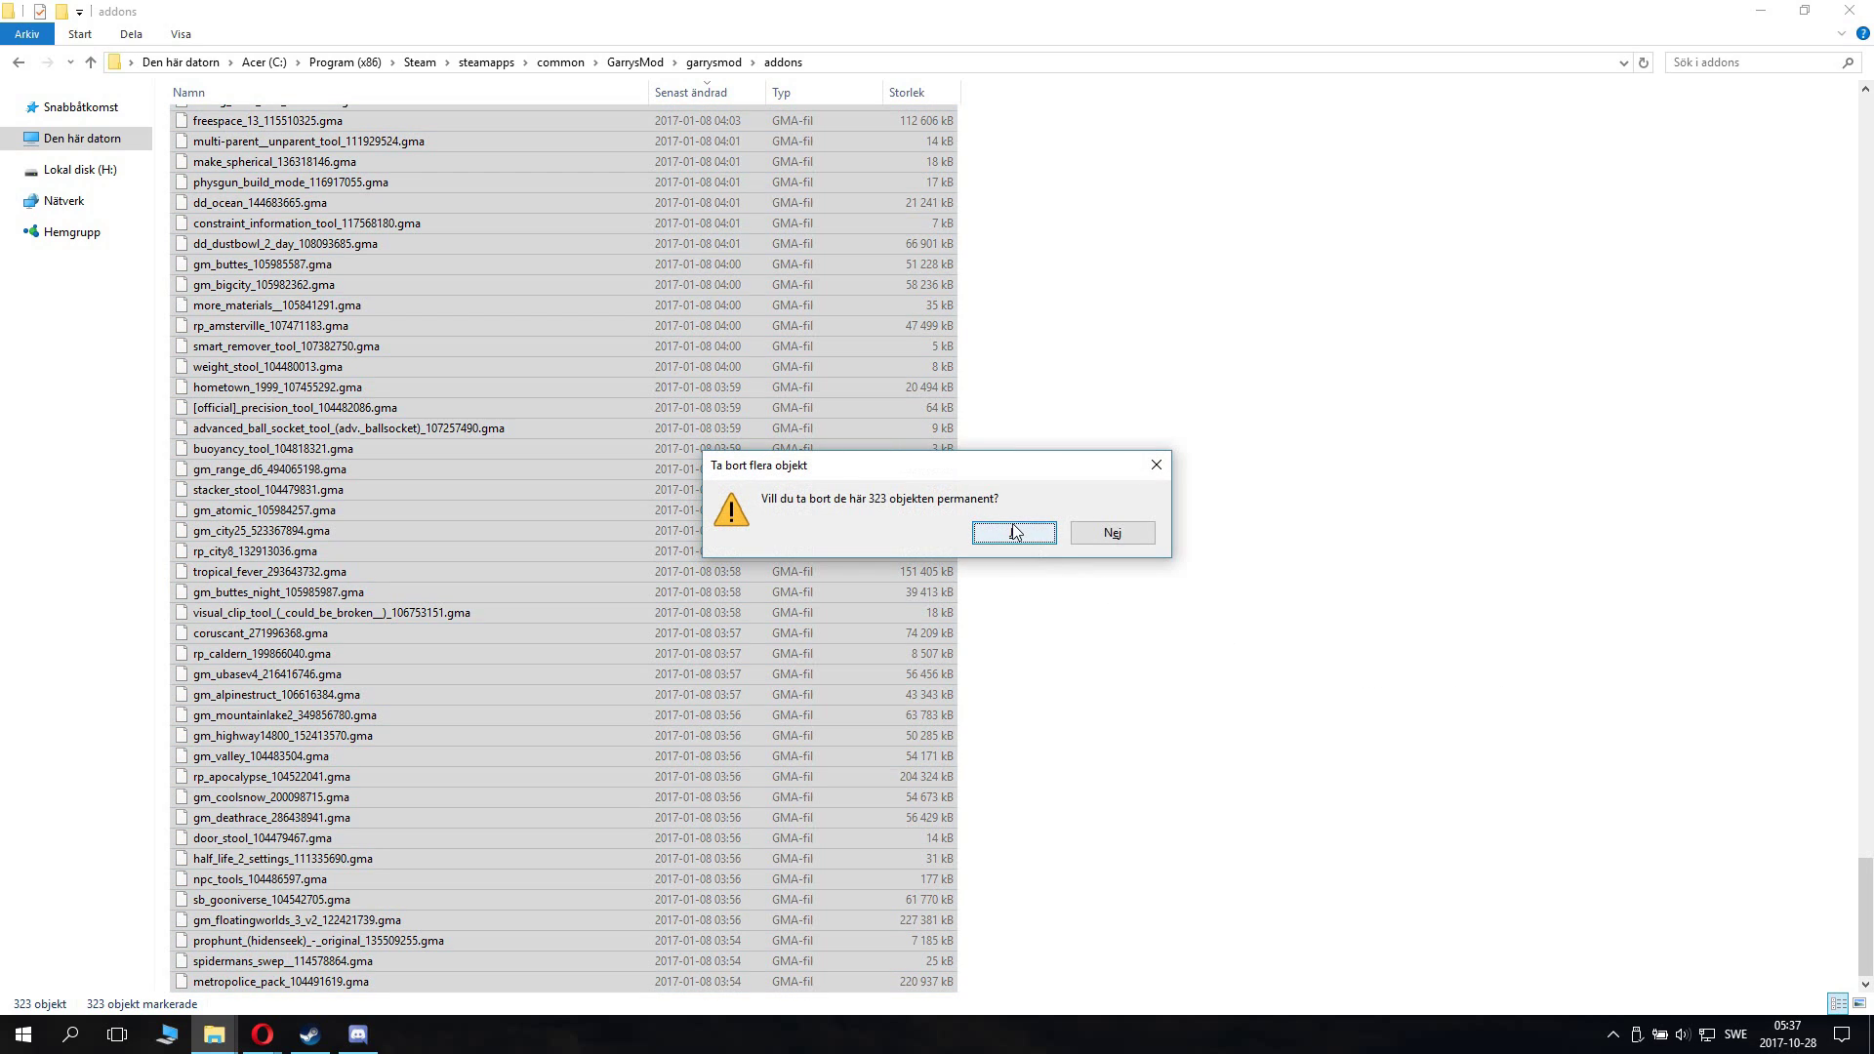
pyautogui.click(1014, 533)
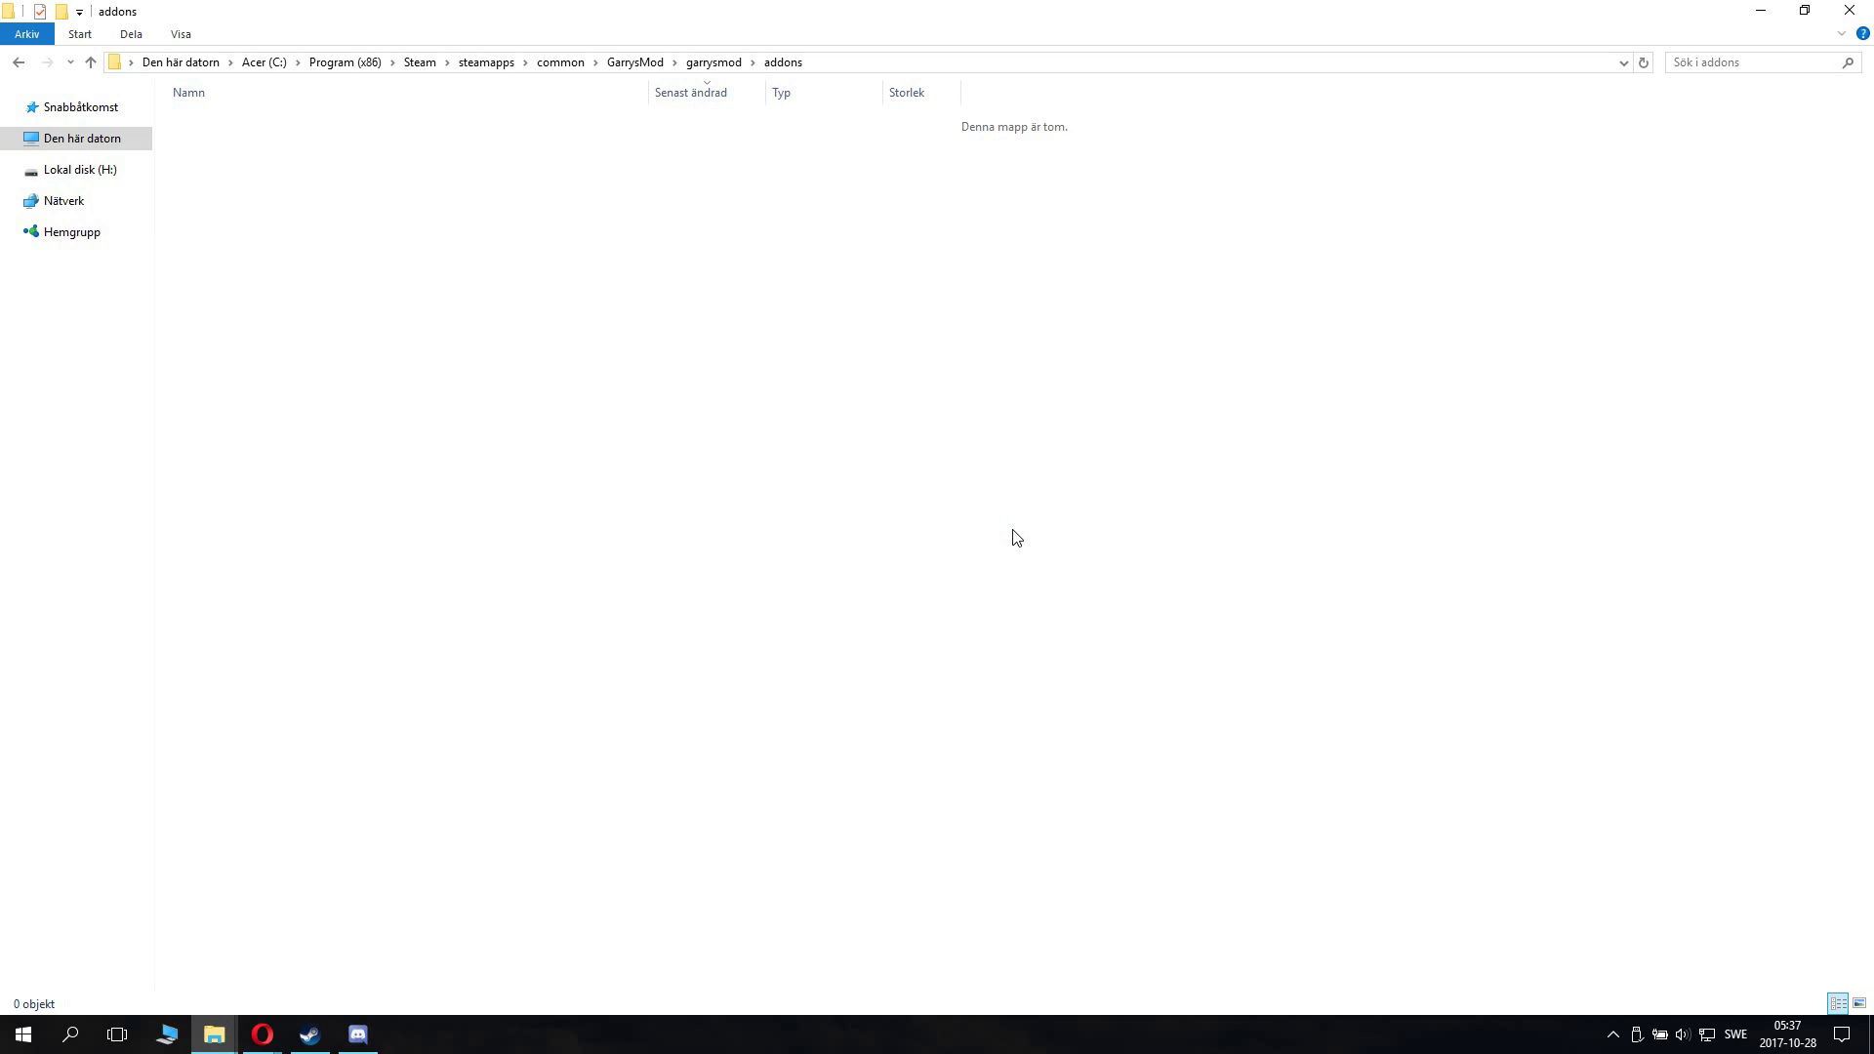
pyautogui.click(707, 66)
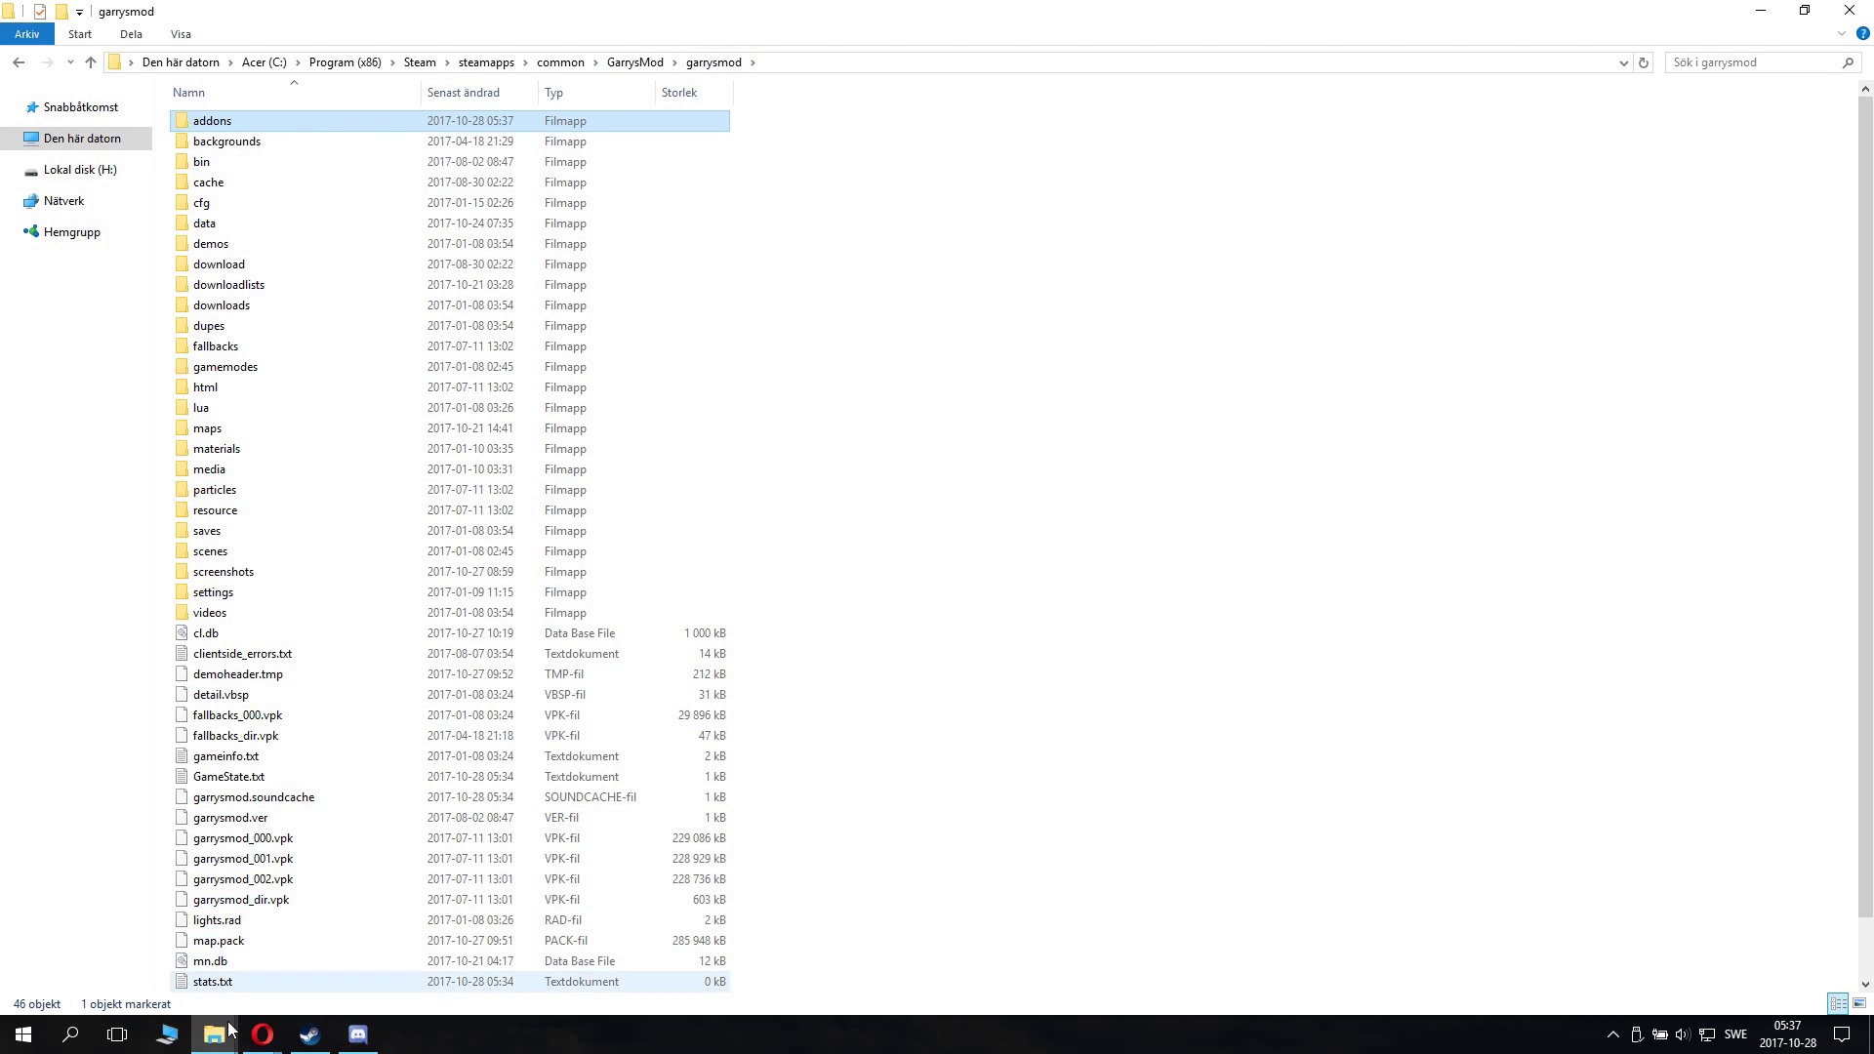
# Step: Paste ACF-master, ACF-Missiles-master, WireExtras, wheels pack and stool_axisbscentre back into the empty addons folder
pyautogui.moveTo(214, 1033)
pyautogui.click(322, 929)
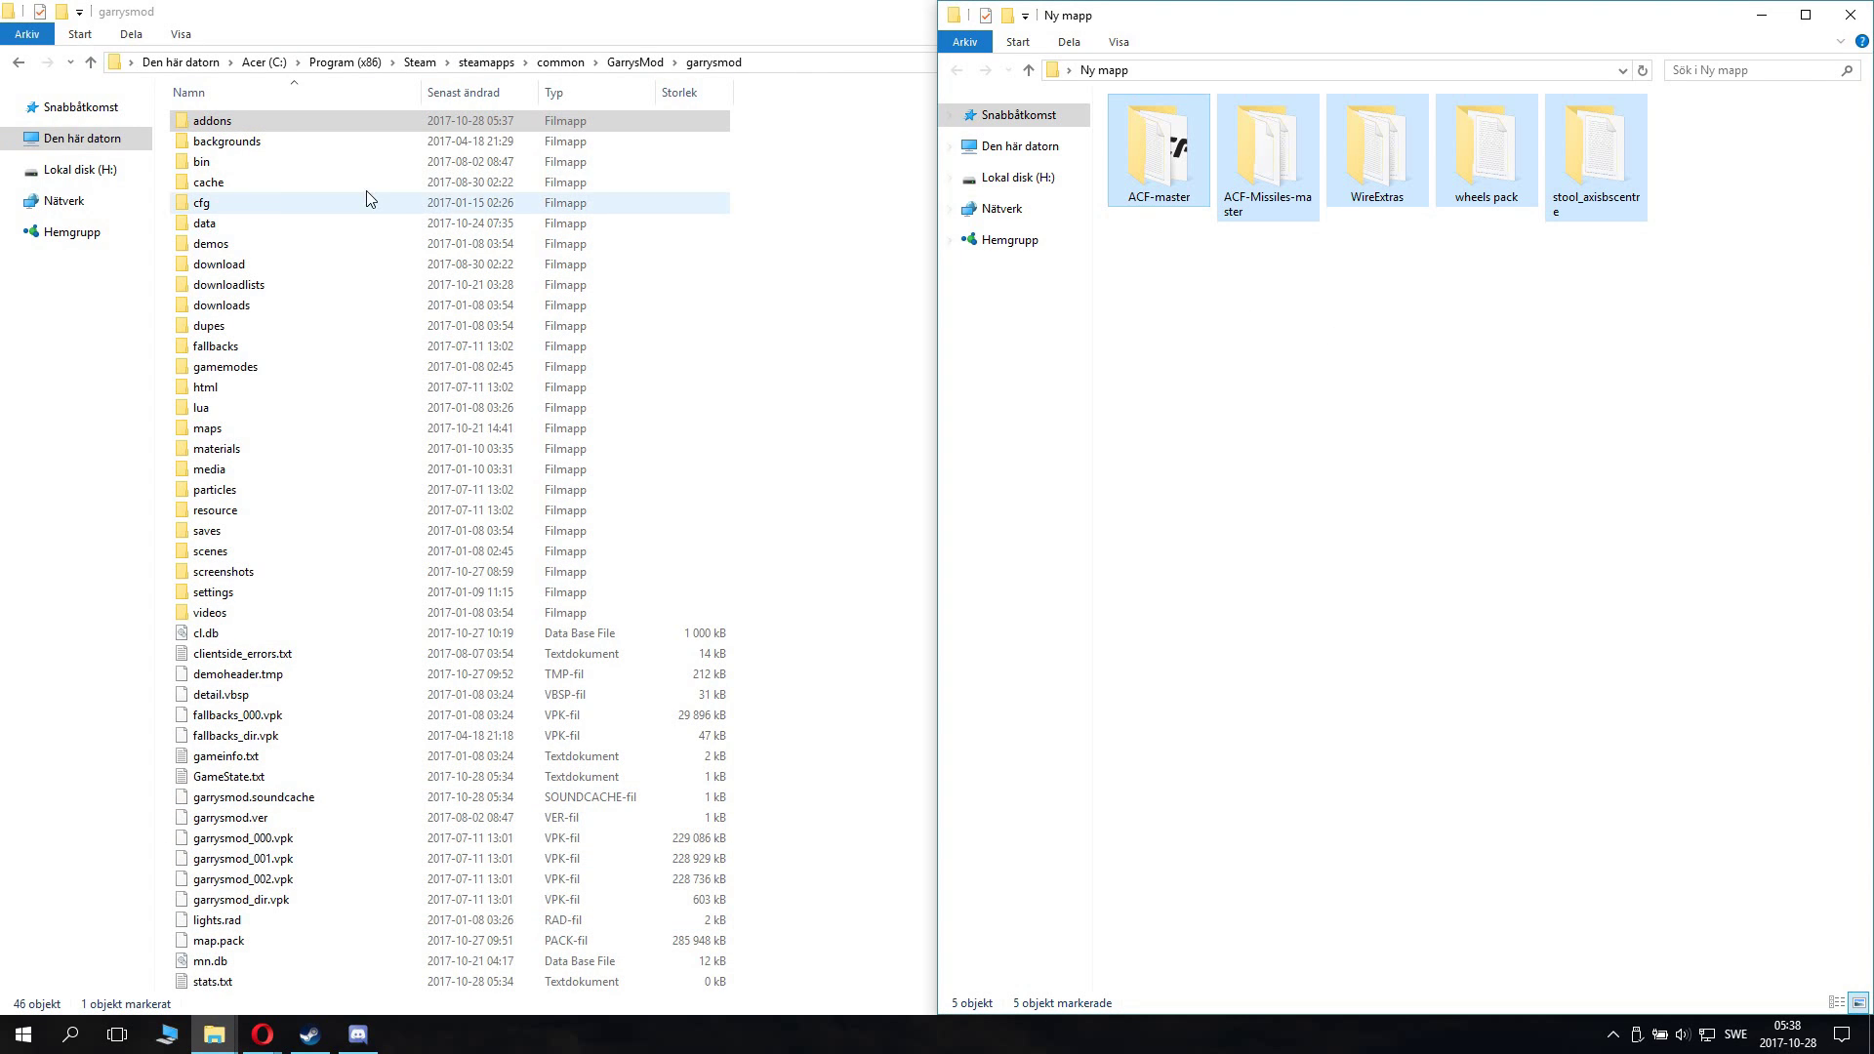
pyautogui.doubleClick(260, 122)
pyautogui.moveTo(219, 1030)
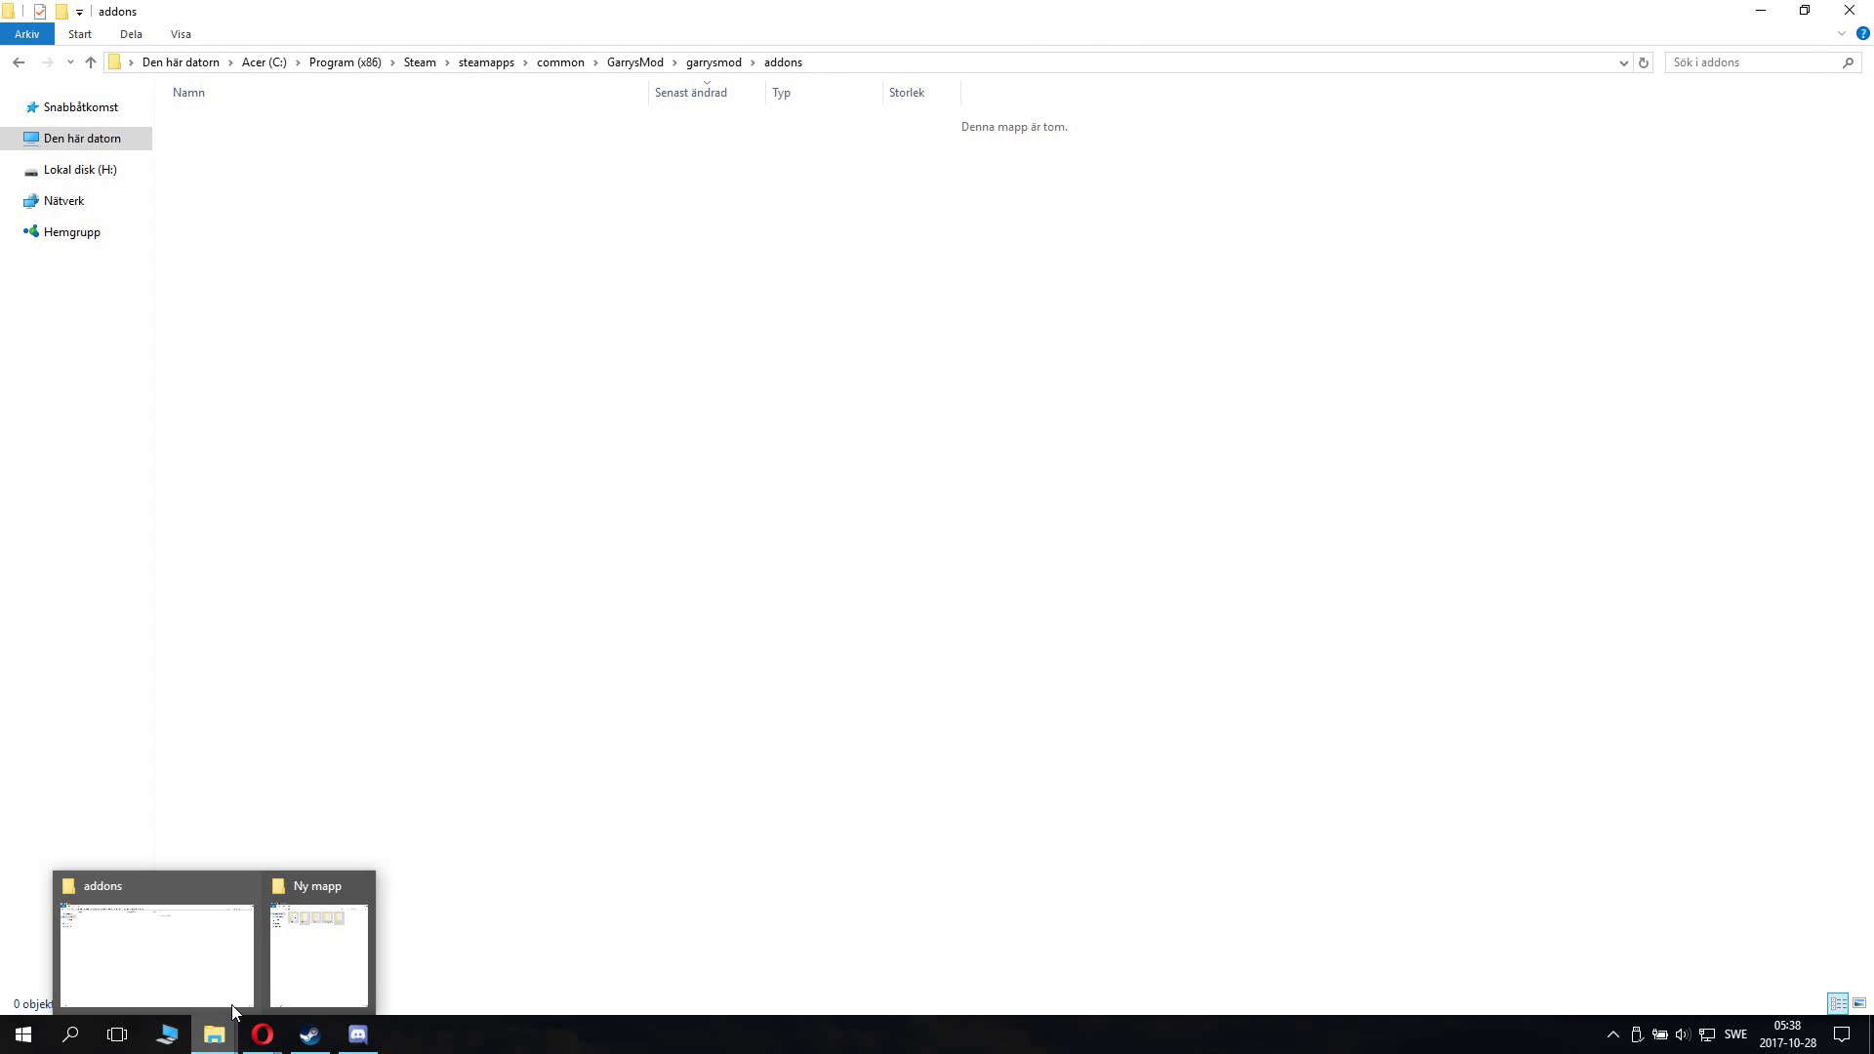
pyautogui.click(322, 929)
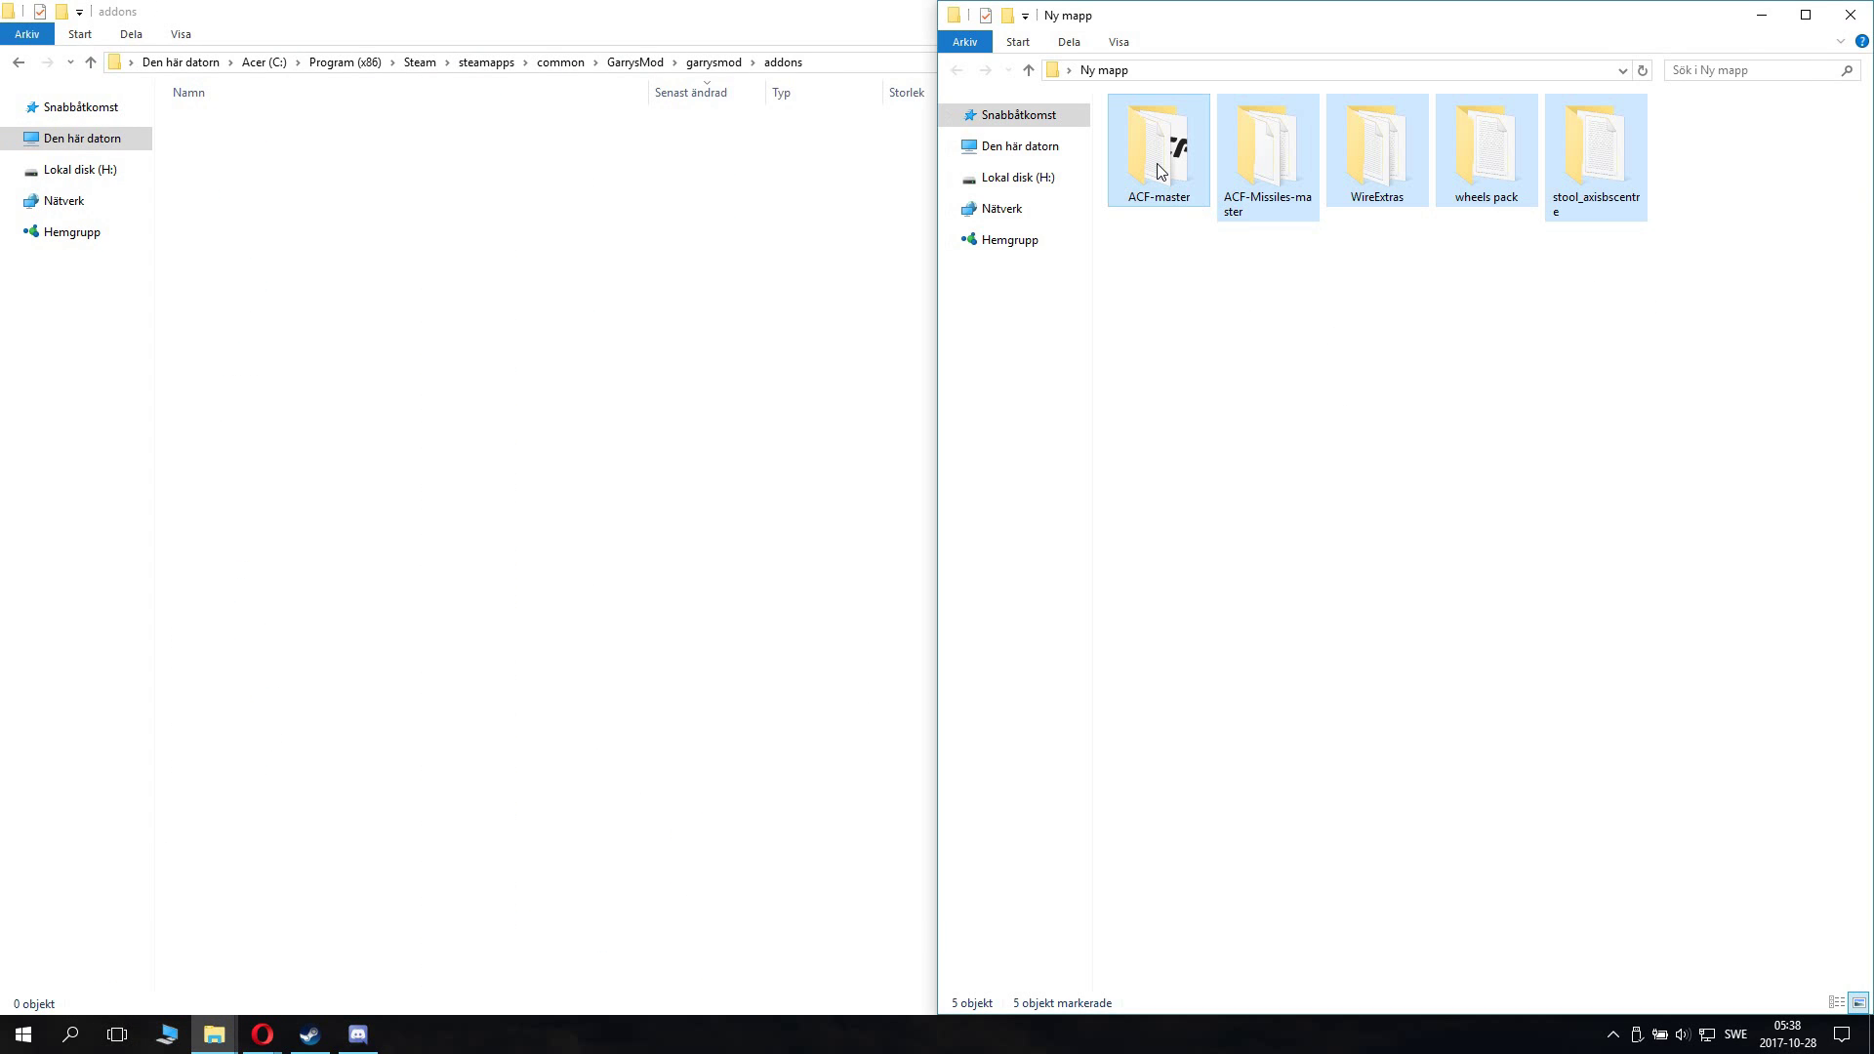
pyautogui.click(479, 411)
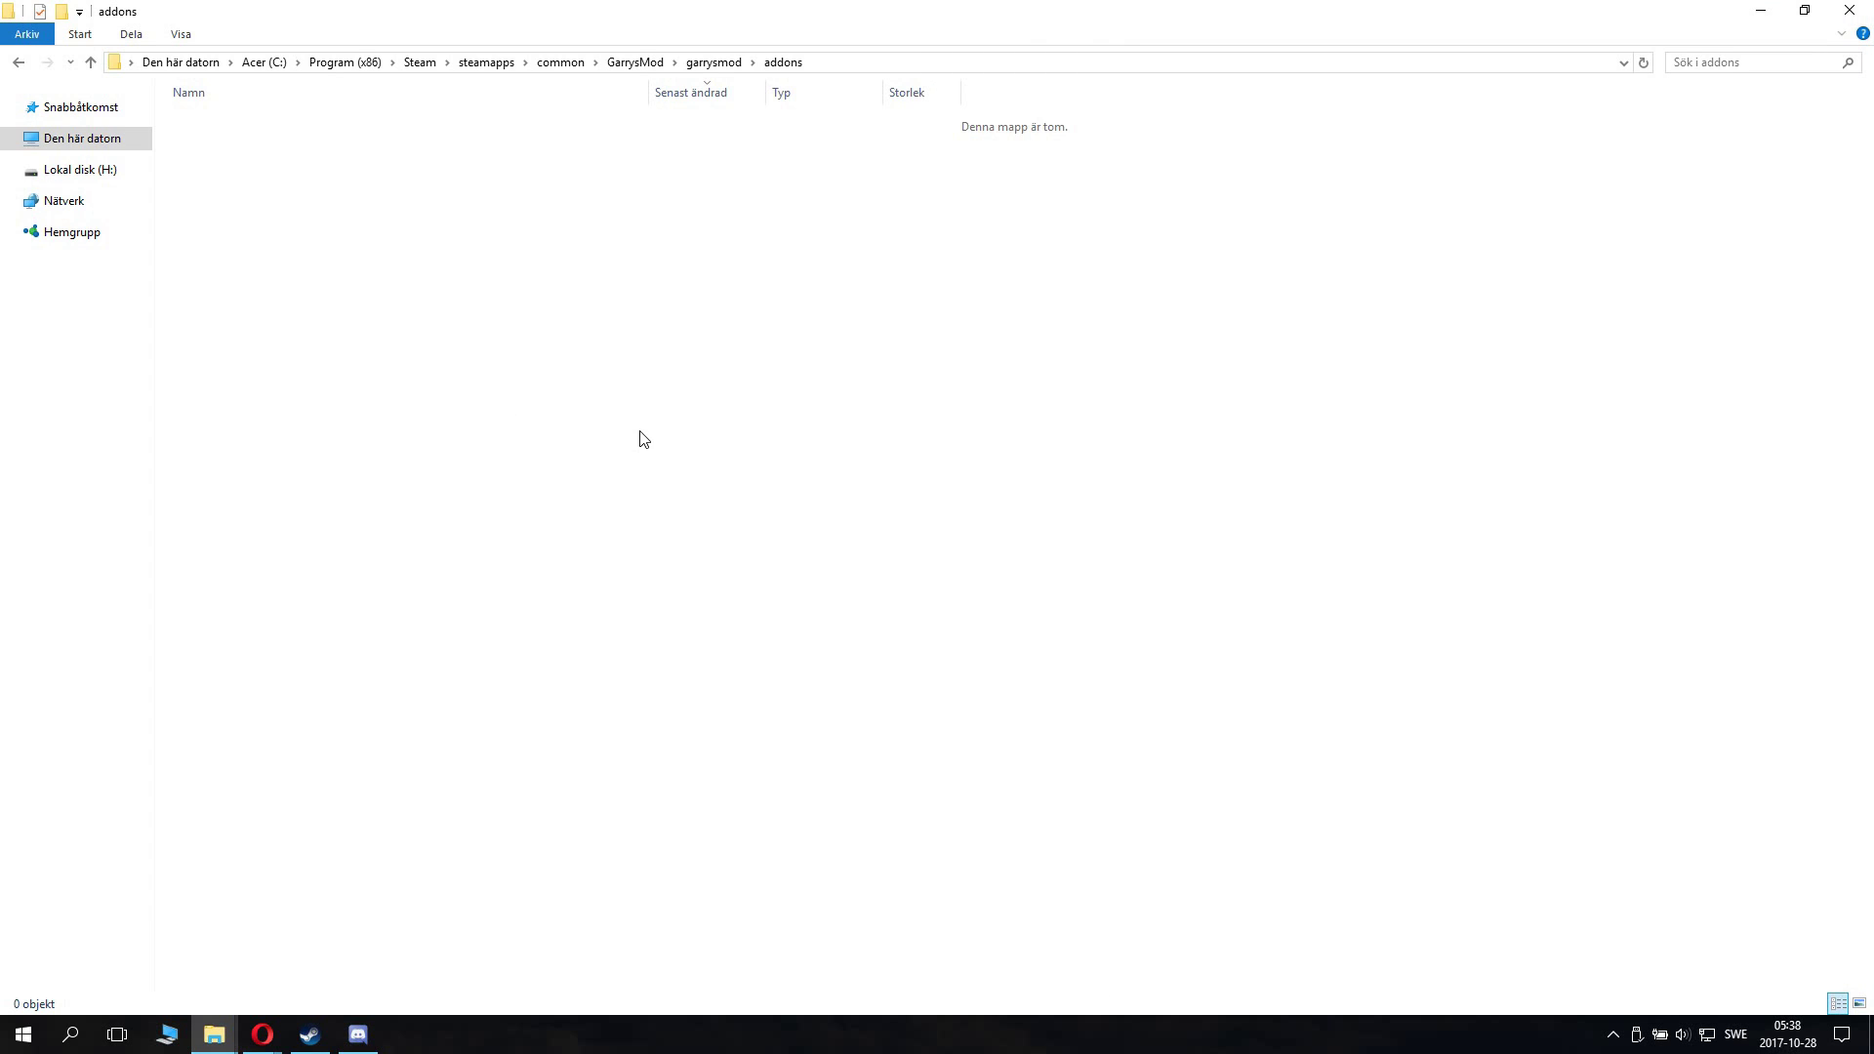
pyautogui.hotkey('ctrl', 'v')
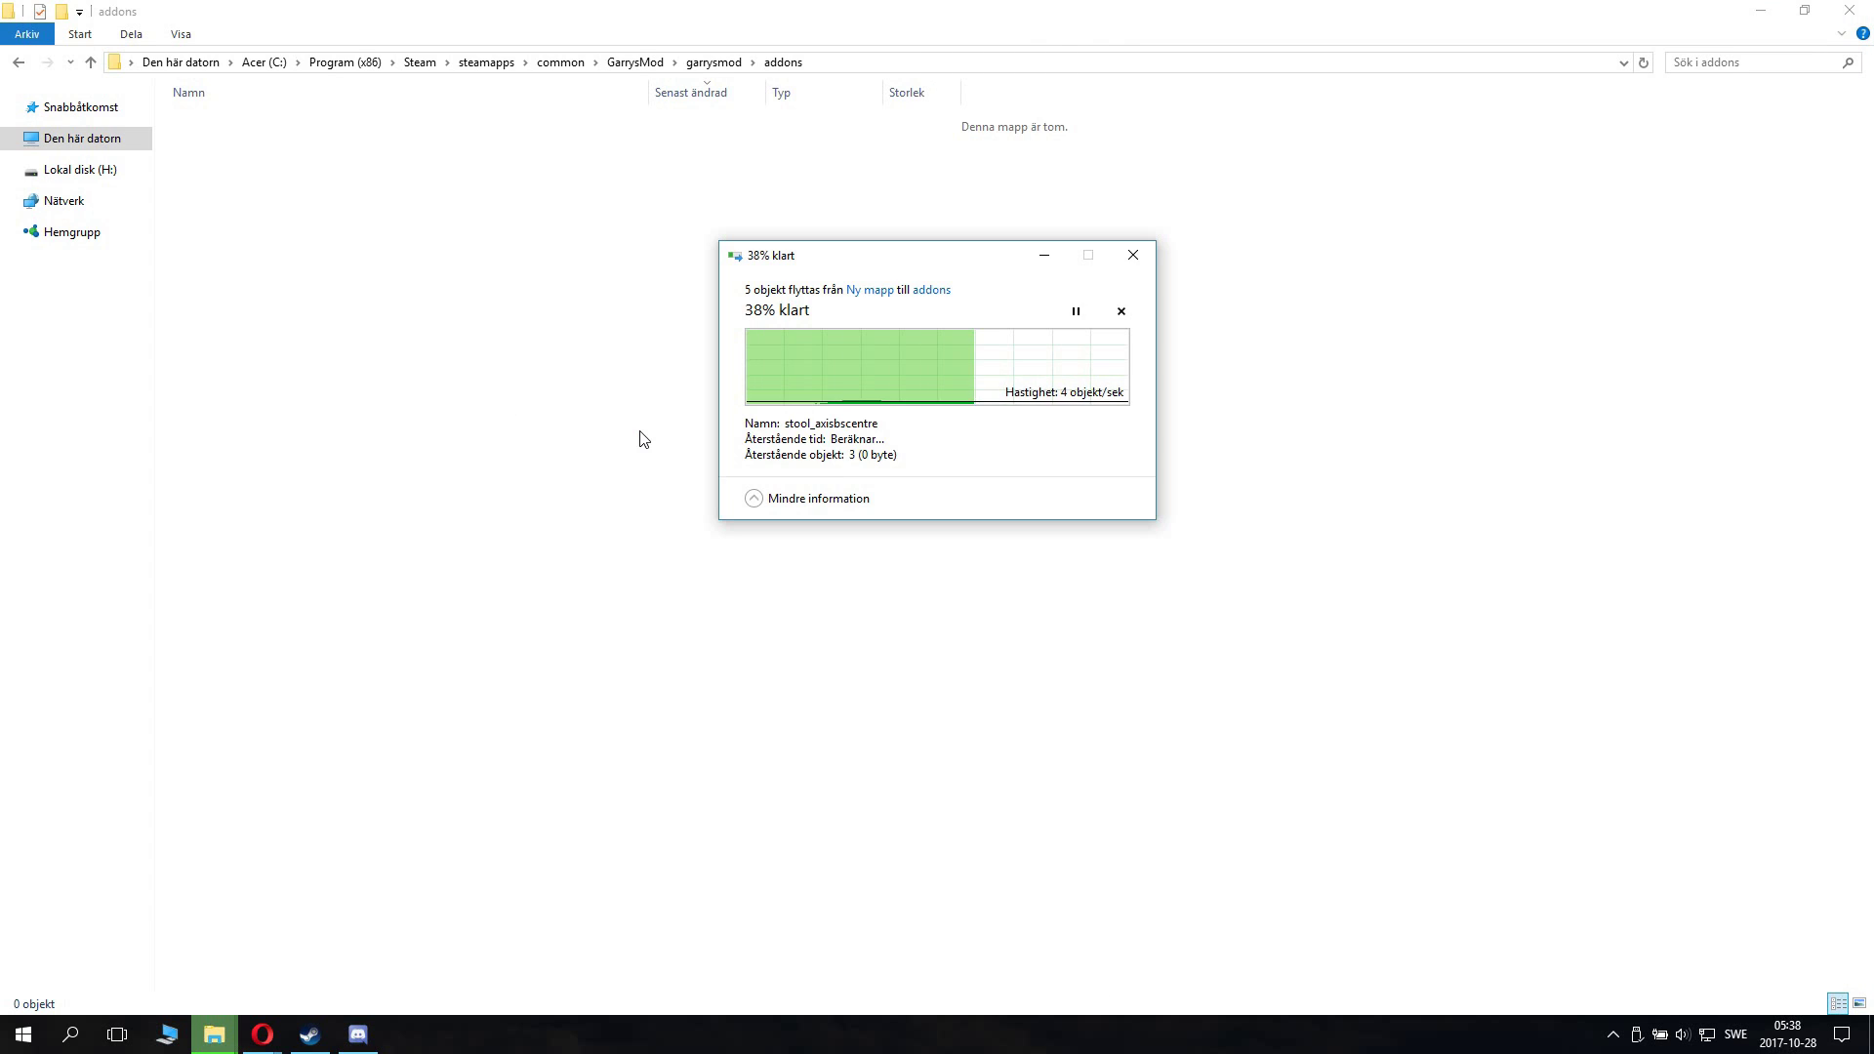
pyautogui.click(643, 438)
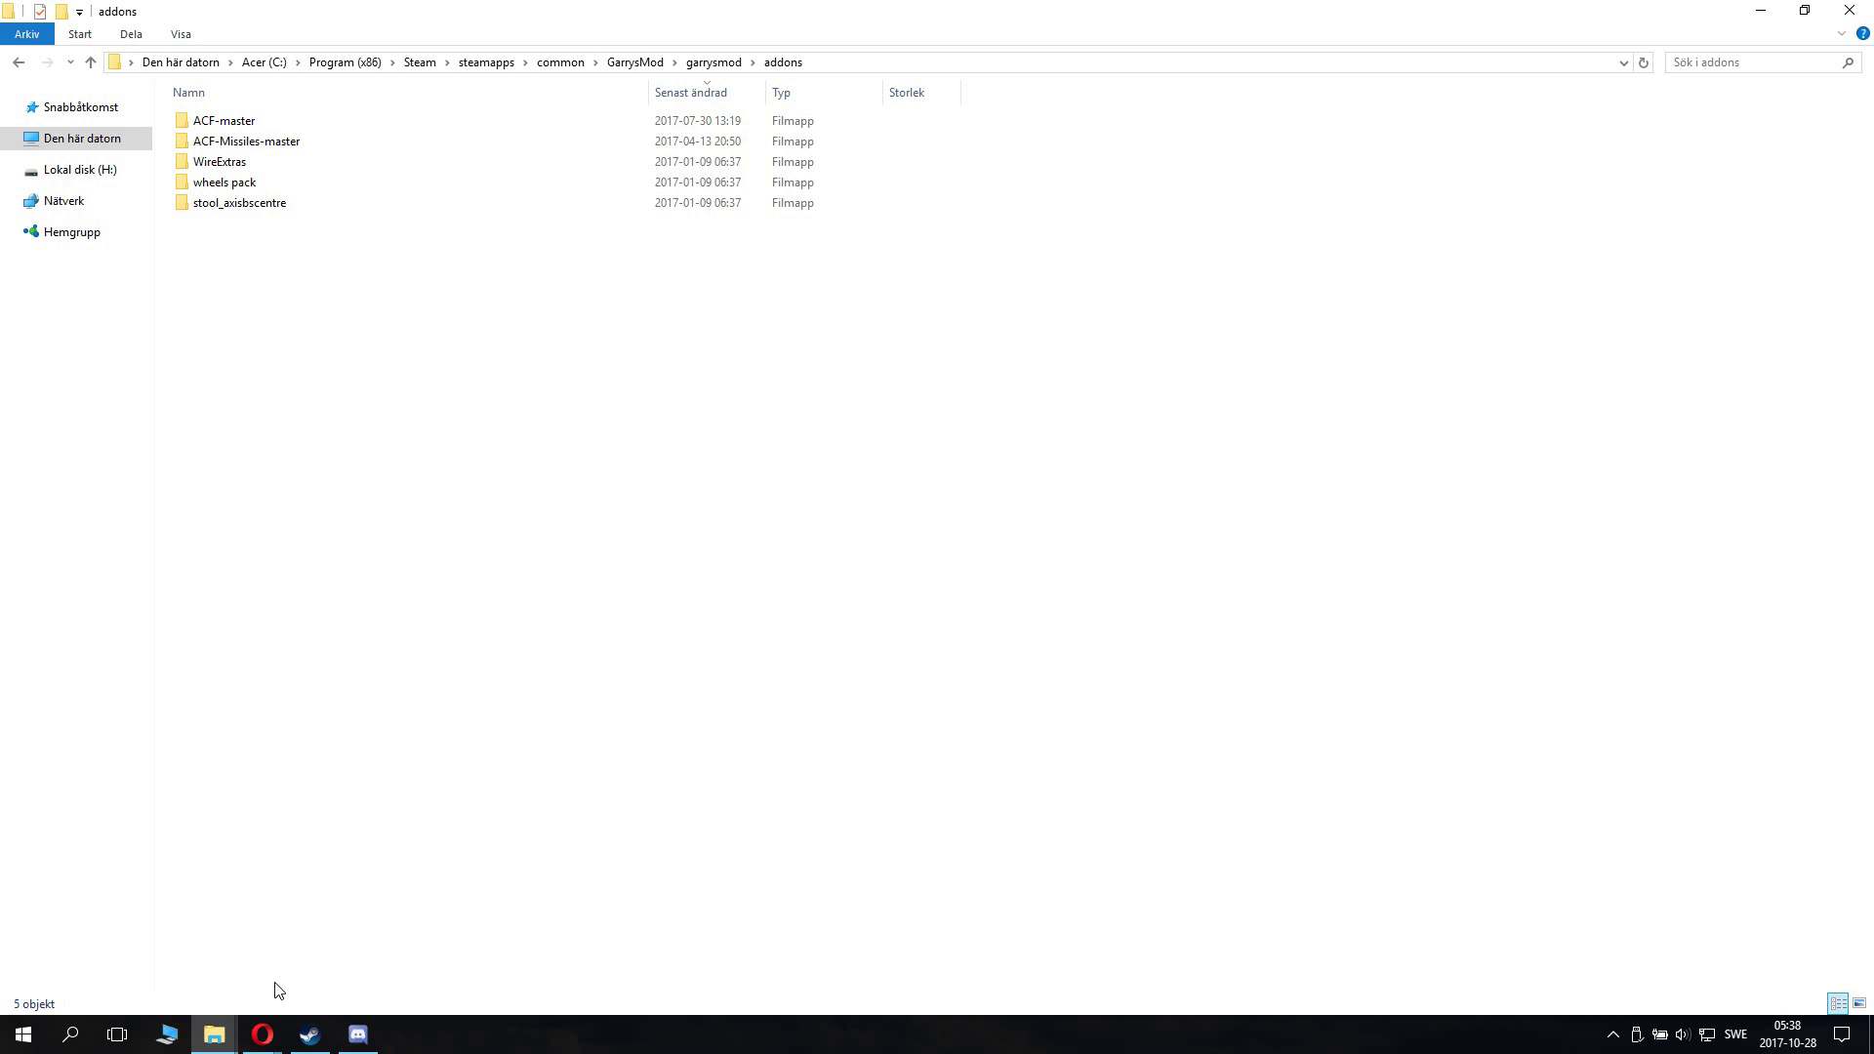
# Step: Download lockhunter_setup_3-2-3.exe in Opera and run it, allowing it past the security warning
pyautogui.moveTo(257, 1047)
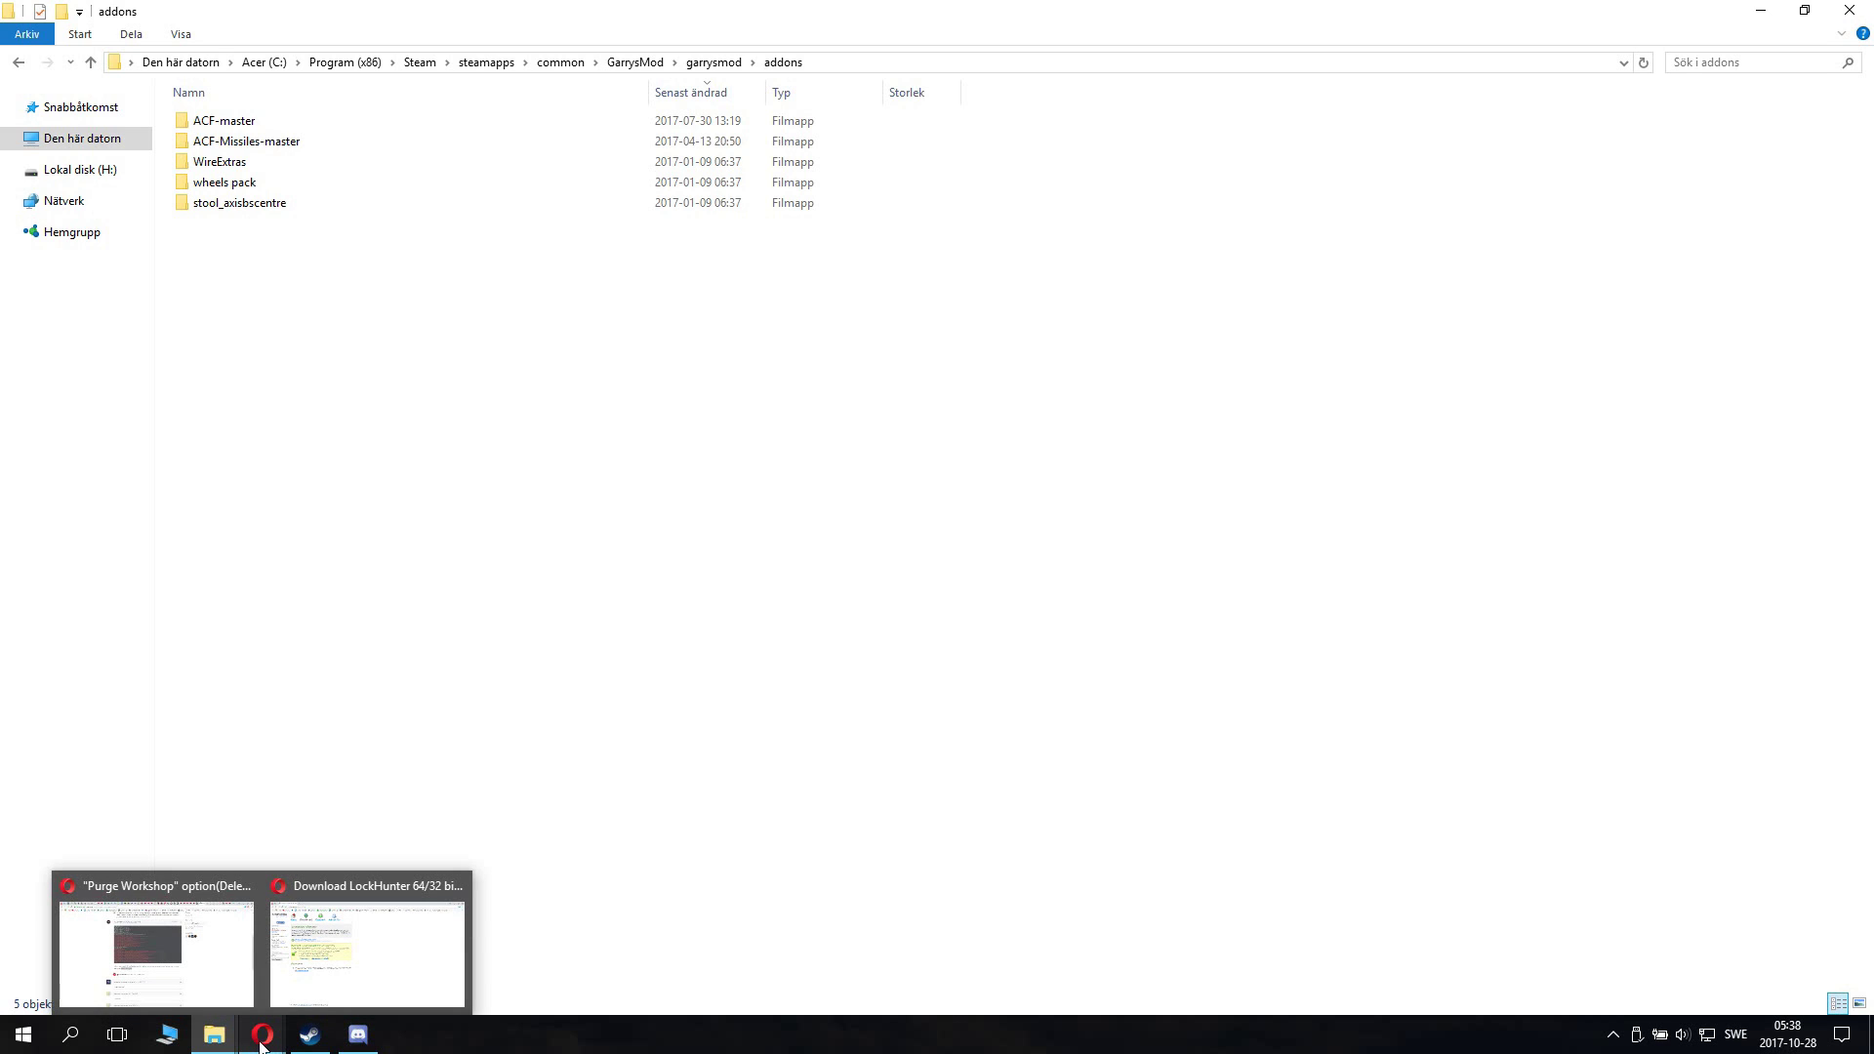
pyautogui.click(343, 951)
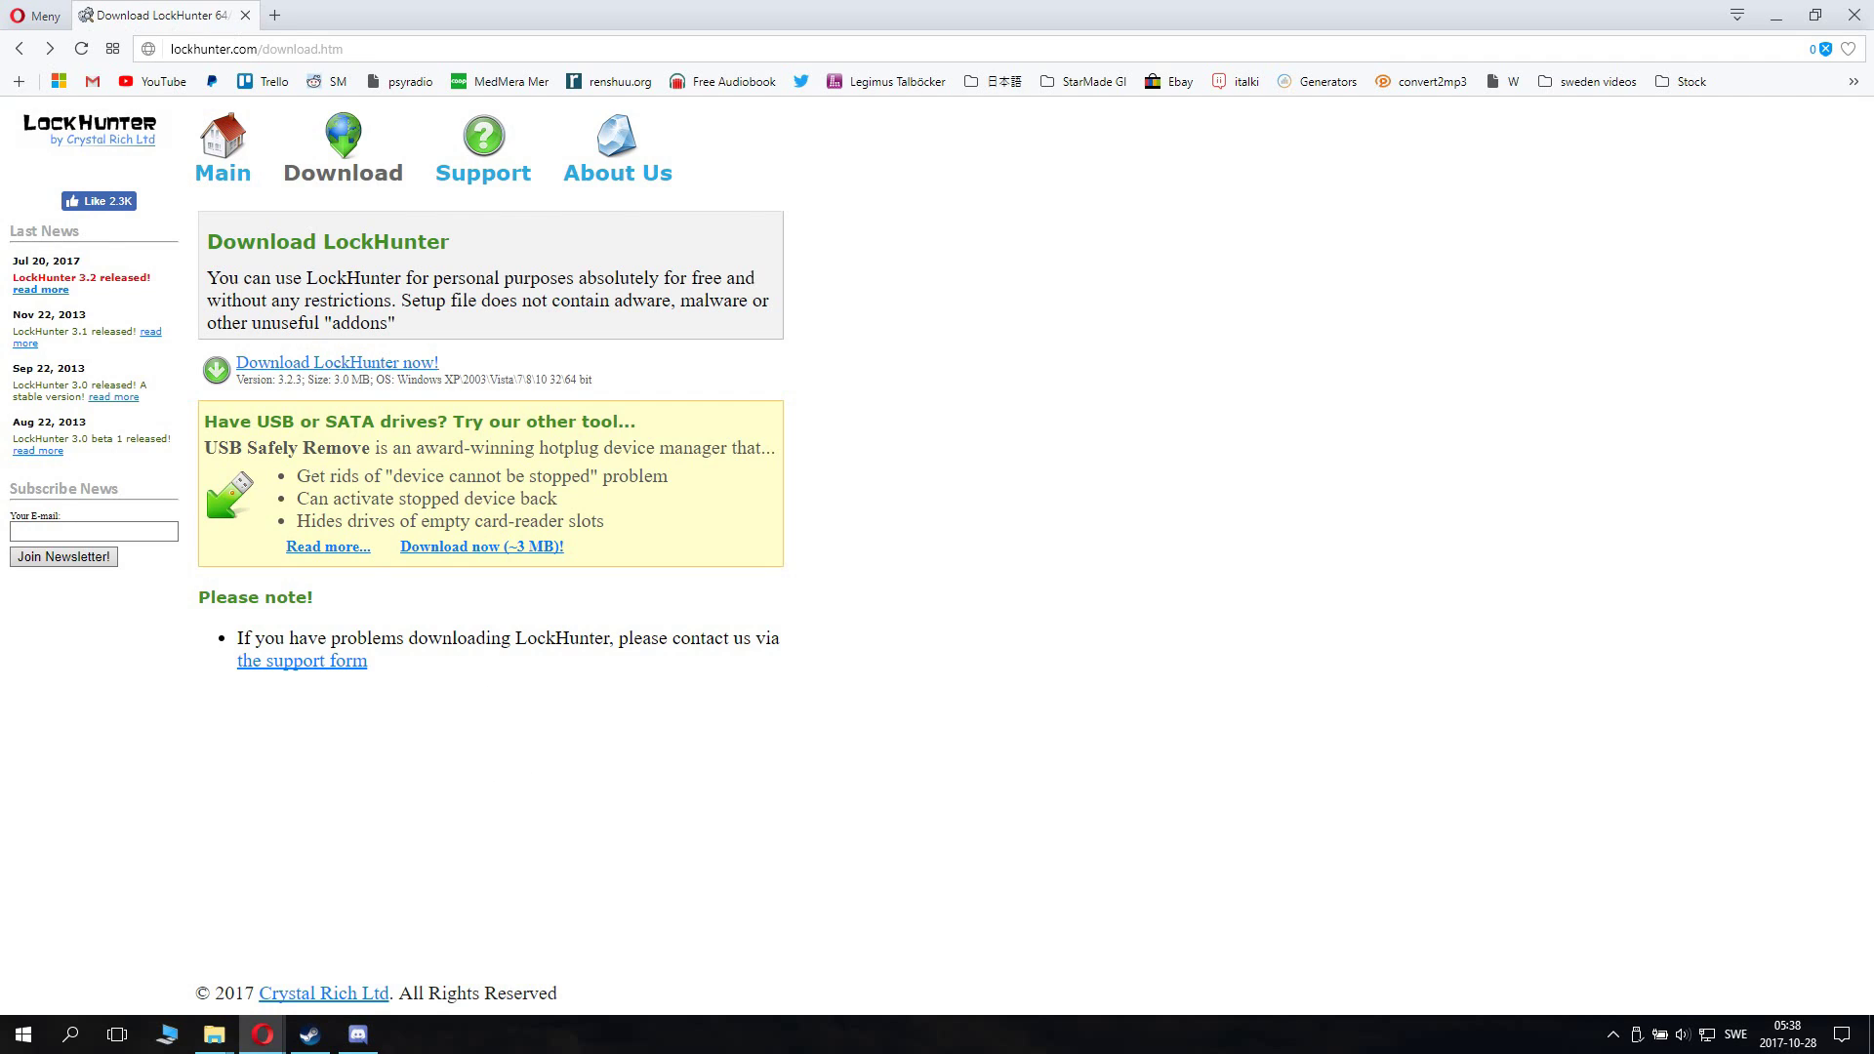
pyautogui.click(359, 367)
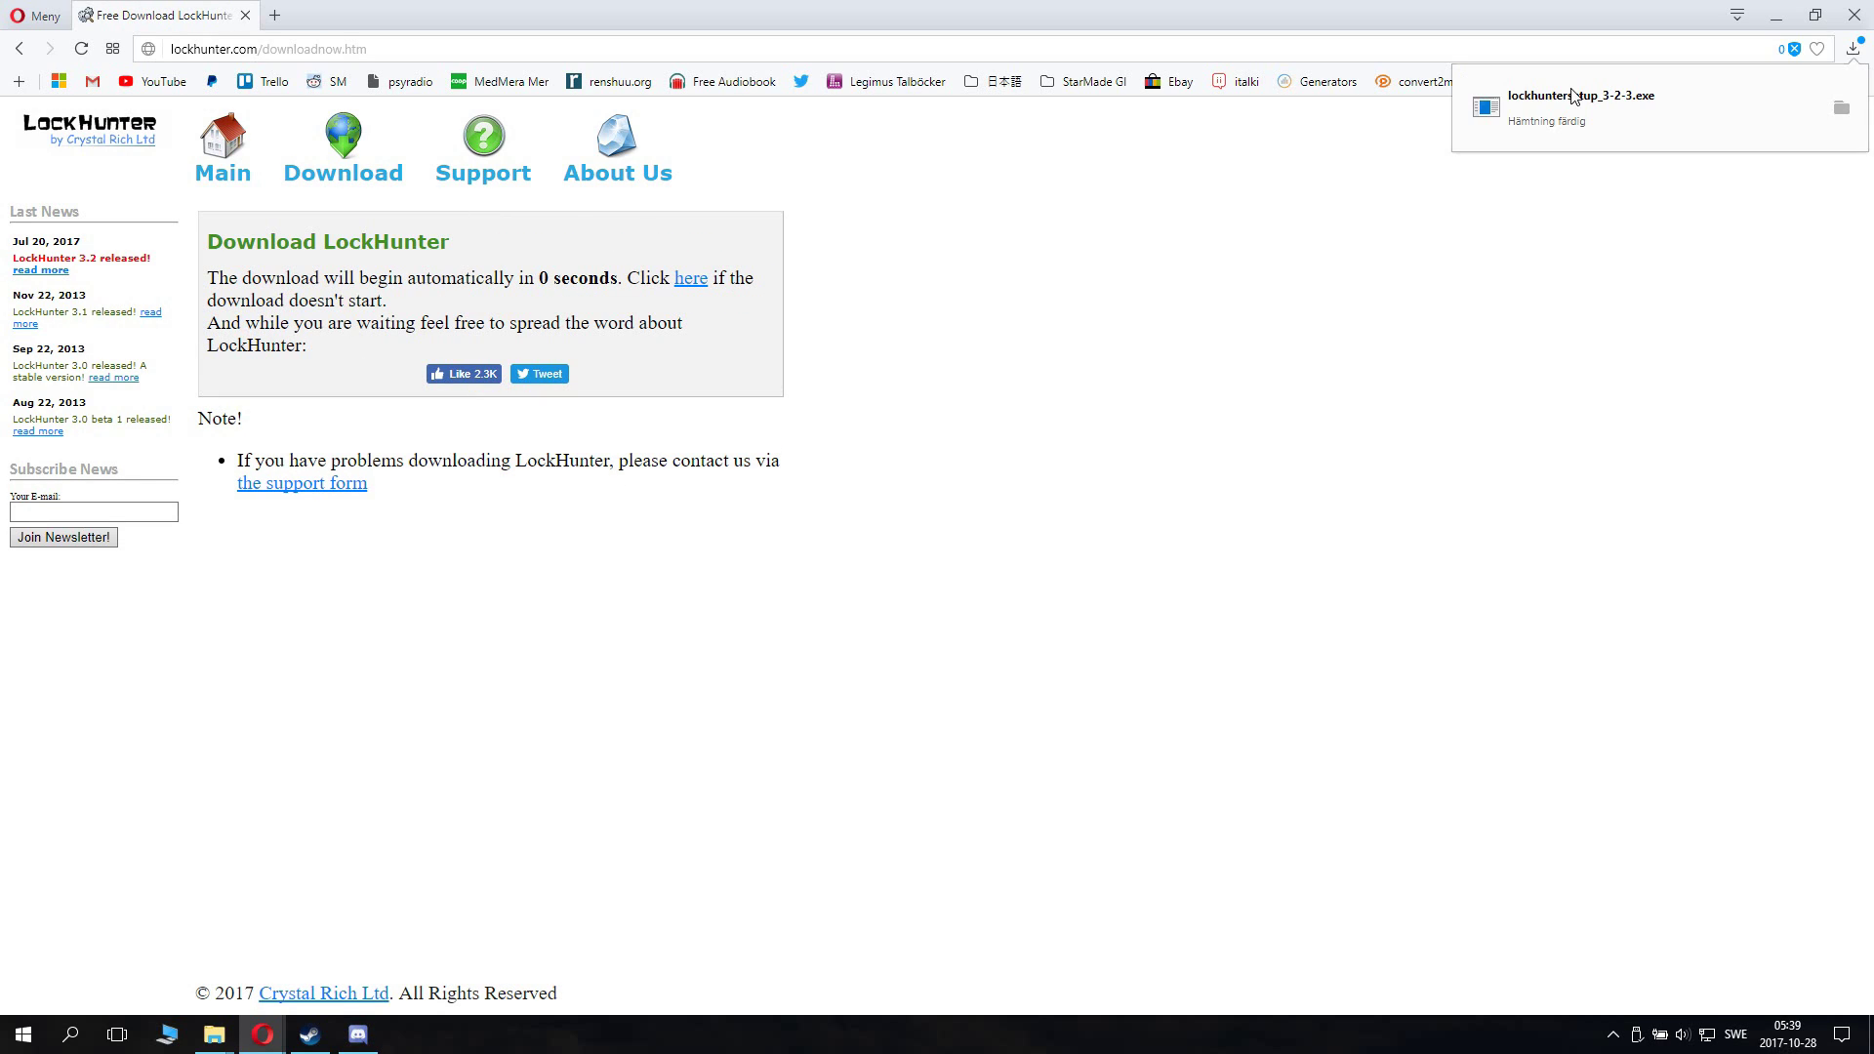
pyautogui.click(1613, 95)
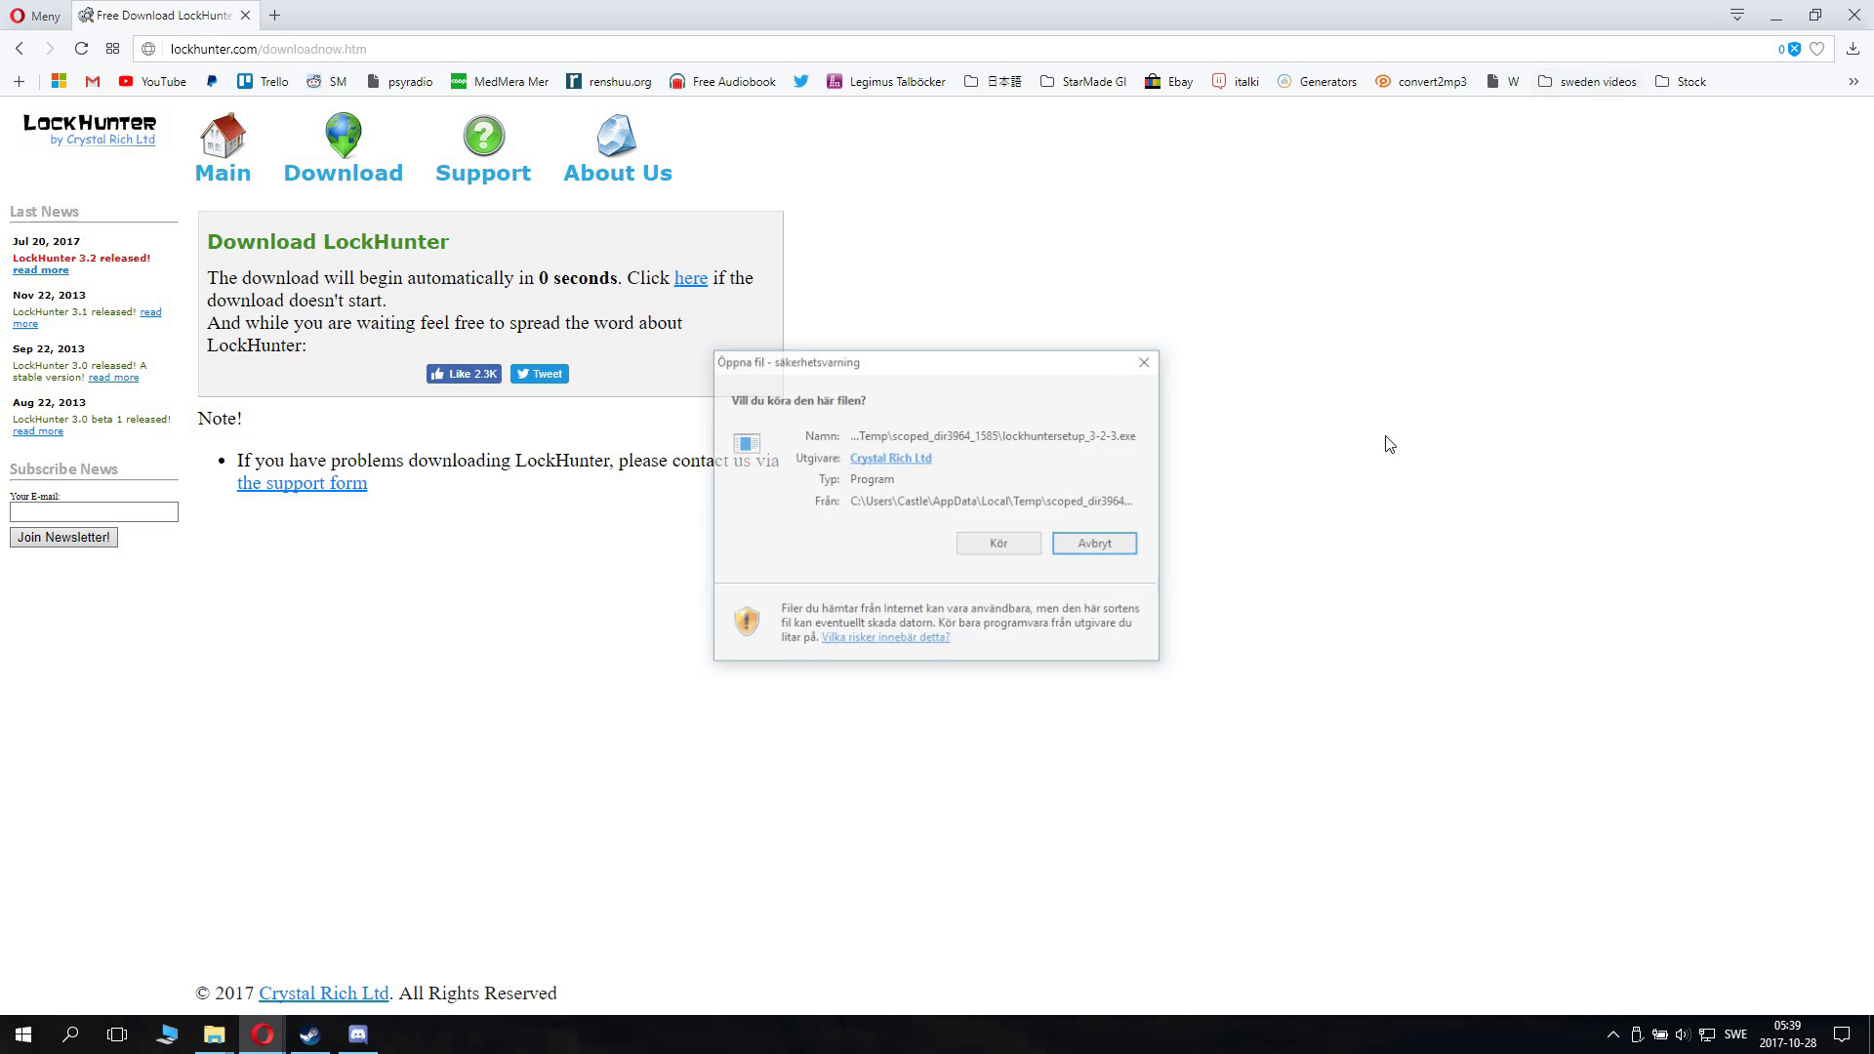
pyautogui.click(1016, 553)
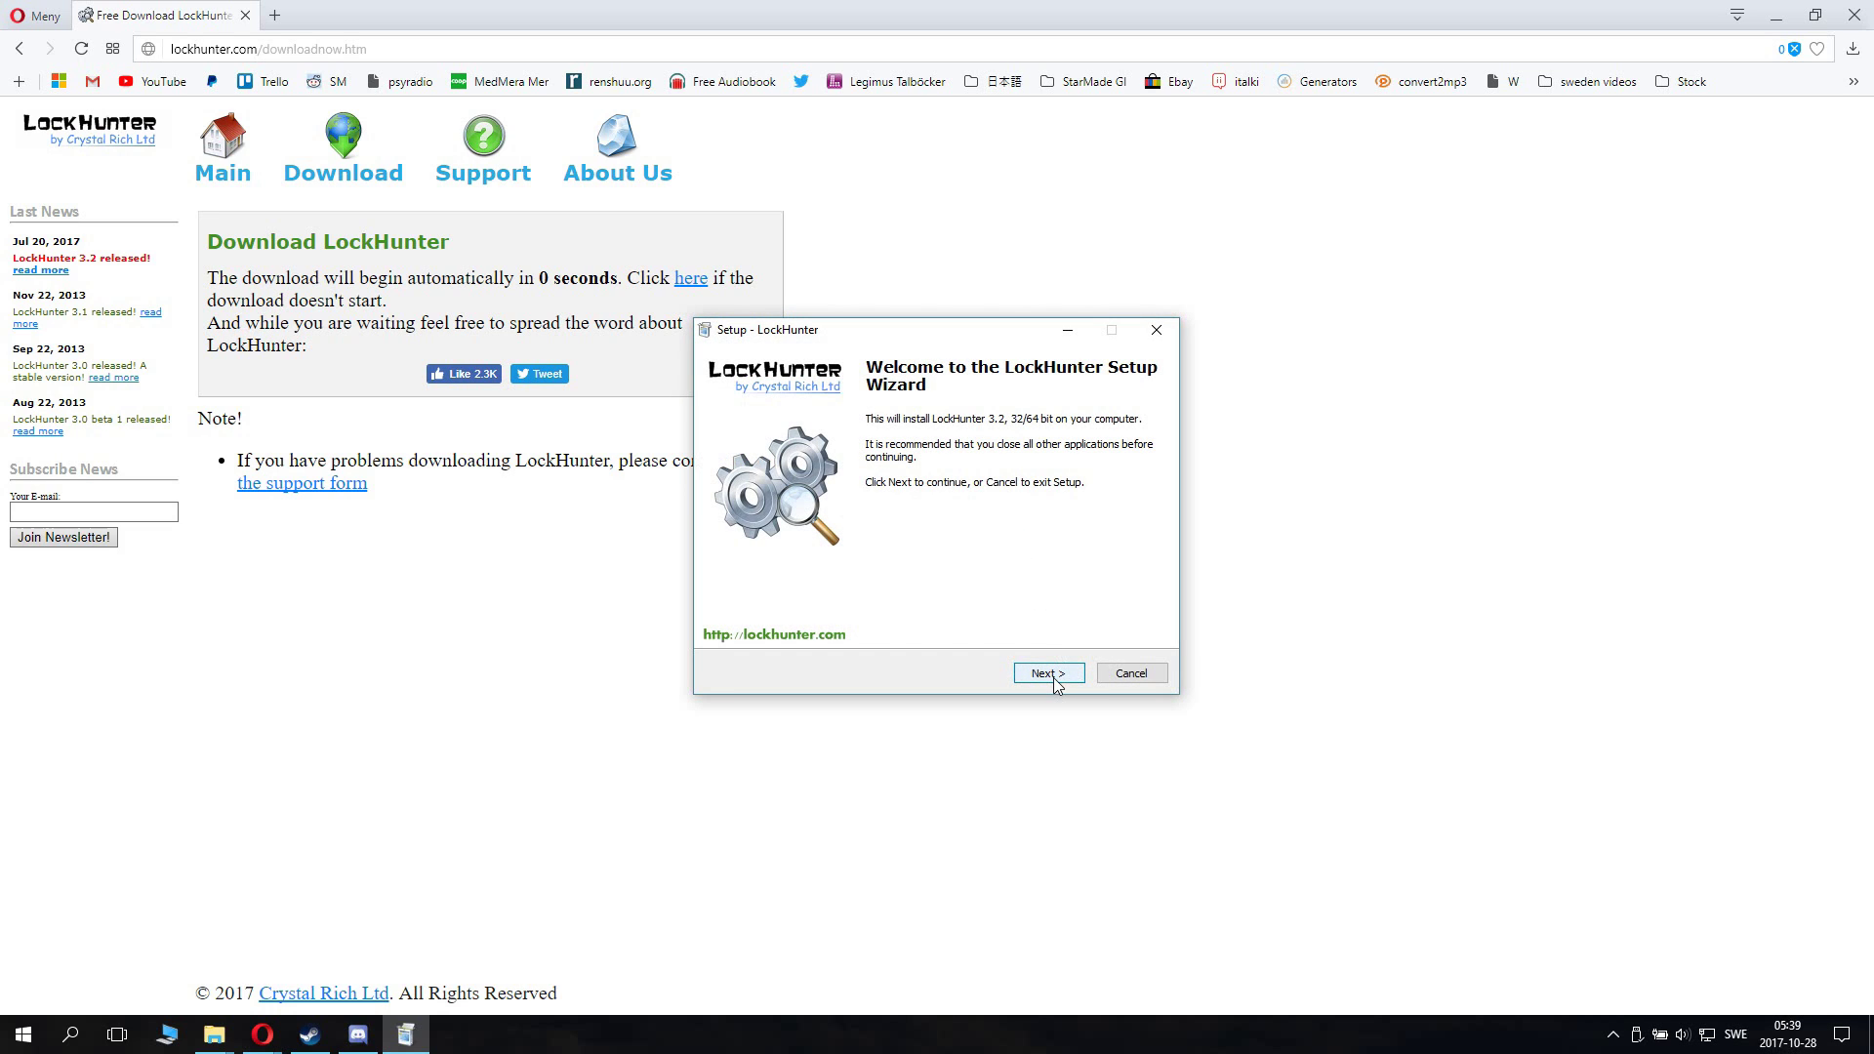
# Step: Install LockHunter 3.2 to the default location, then close Opera
pyautogui.click(1052, 677)
pyautogui.click(1051, 674)
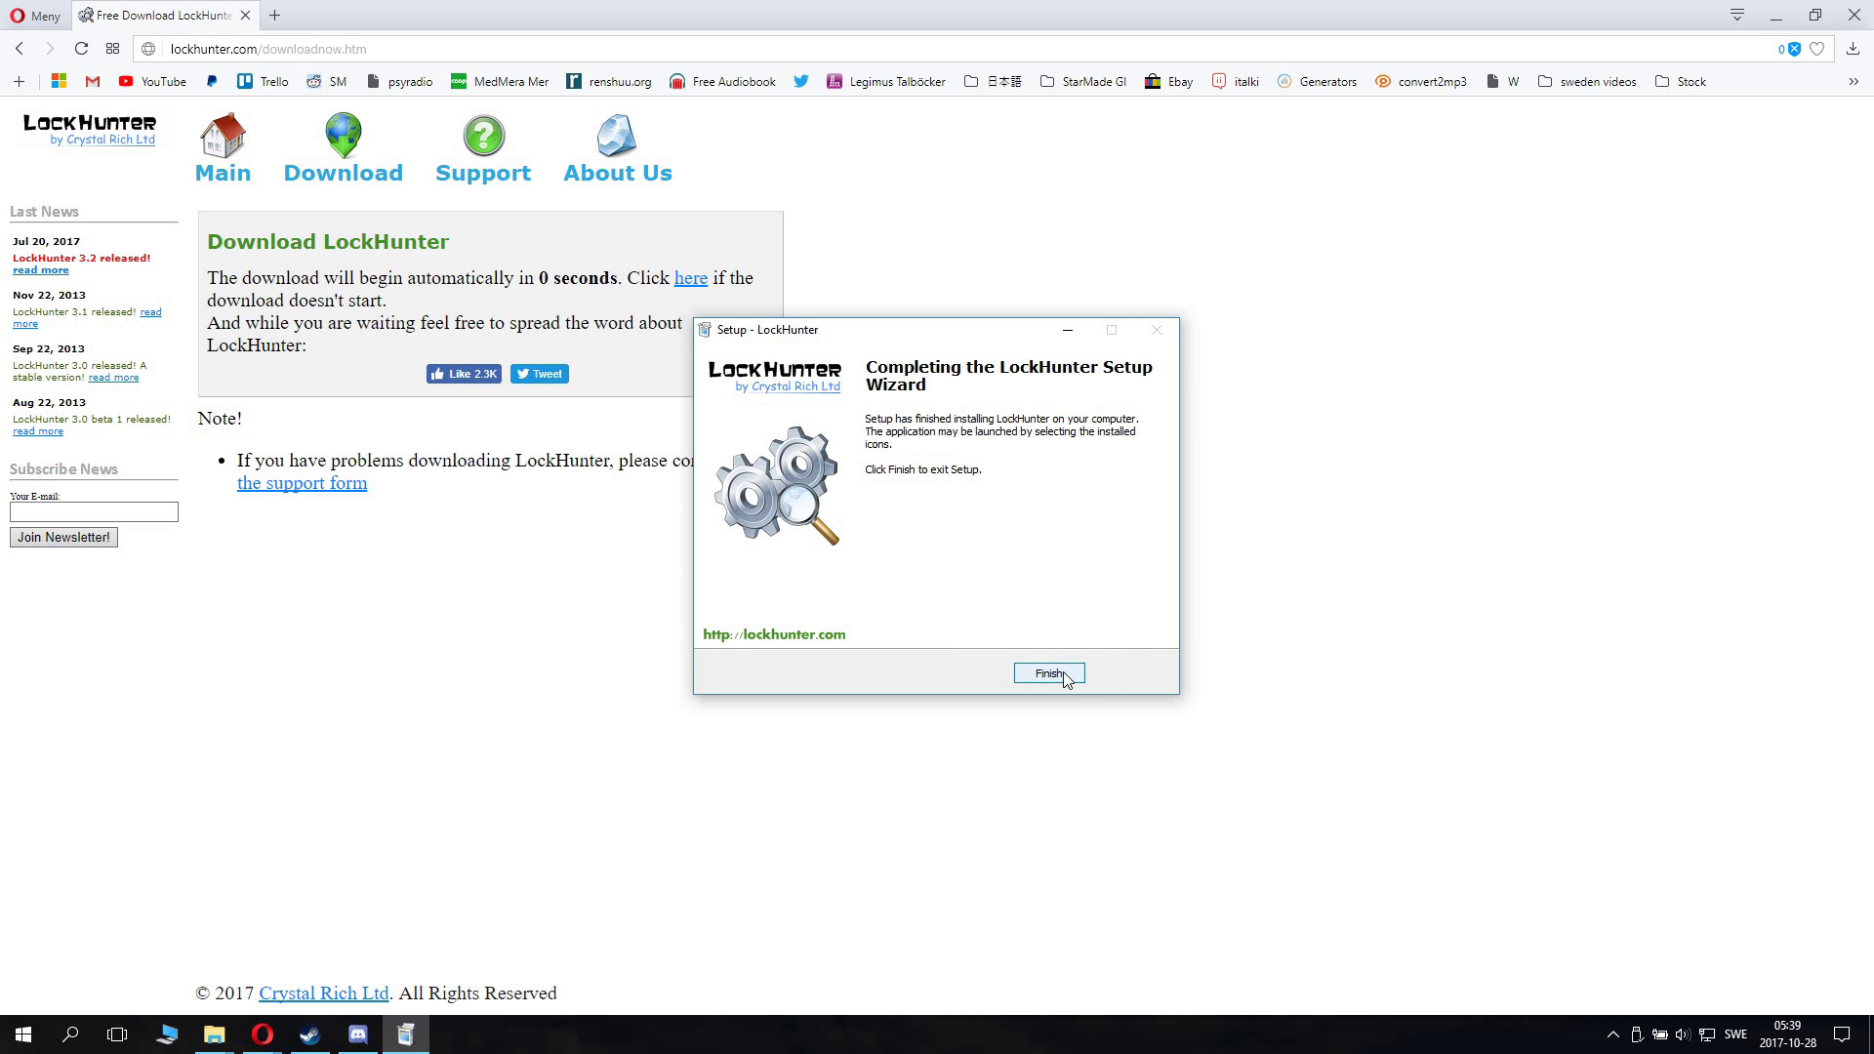
pyautogui.click(1049, 674)
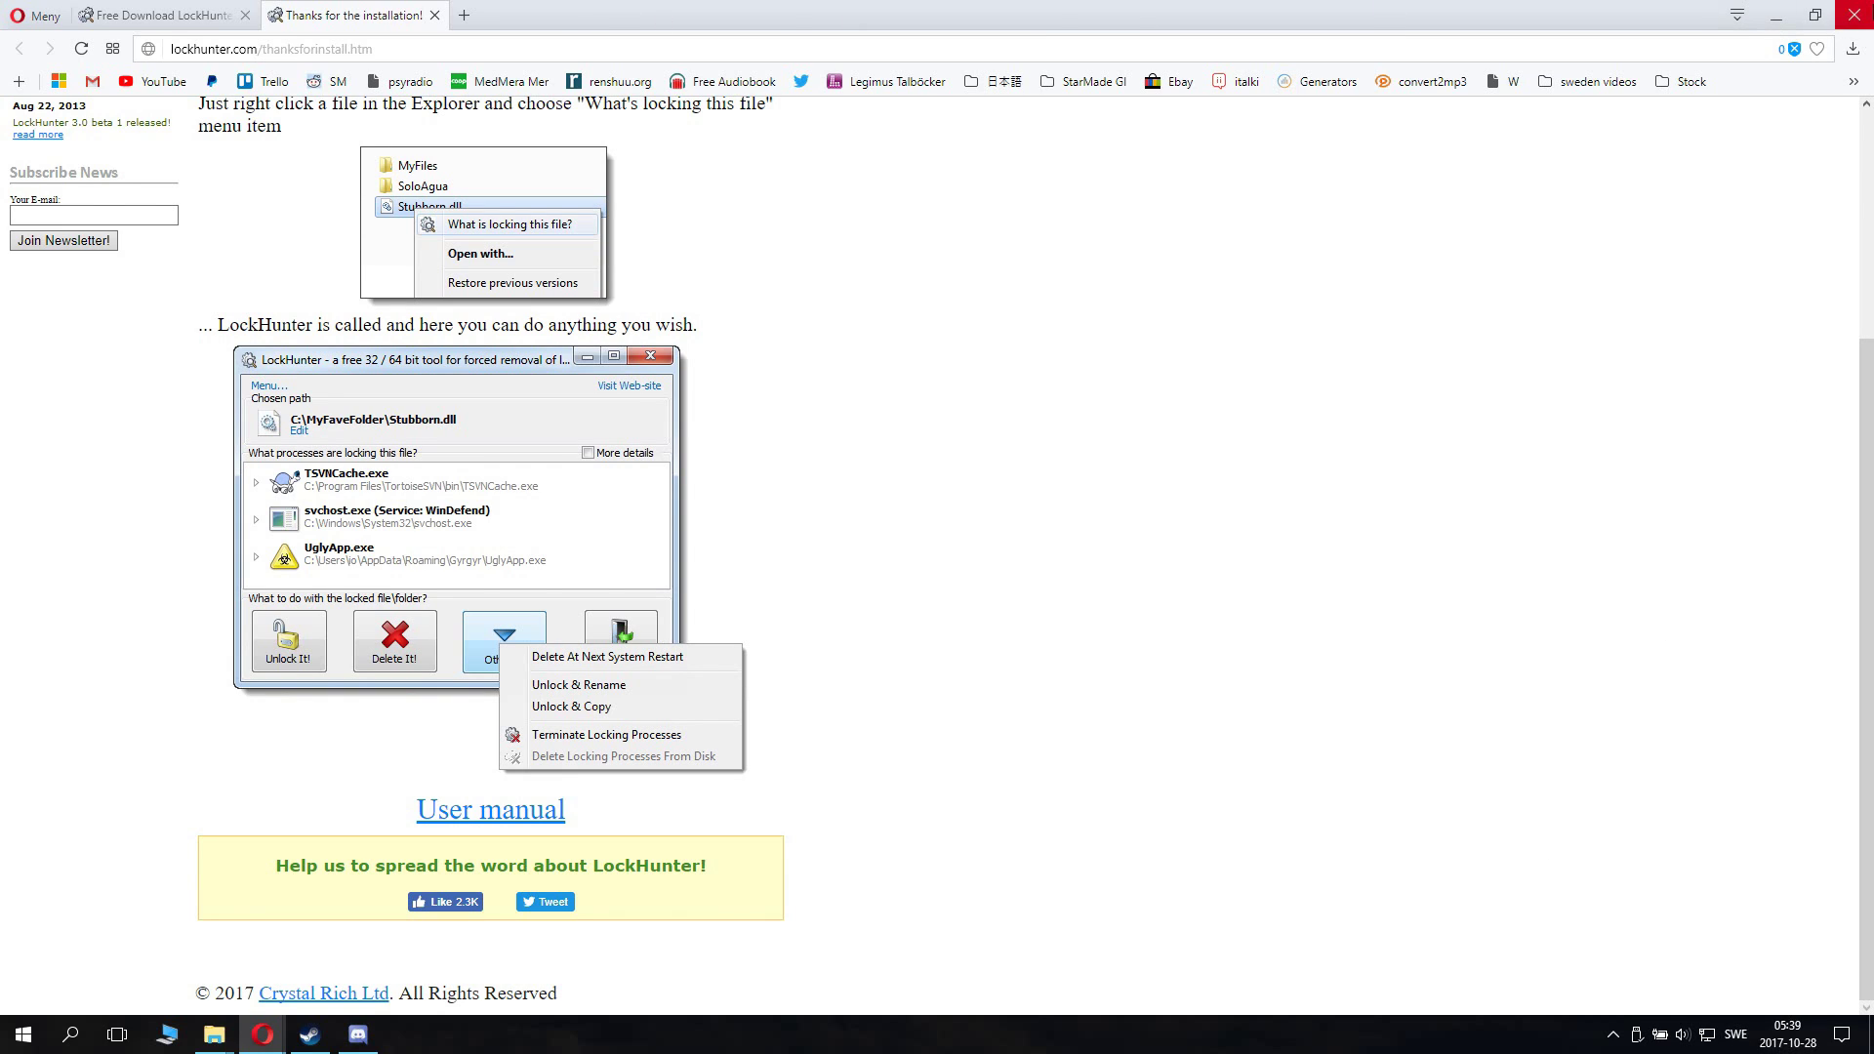
pyautogui.click(1855, 14)
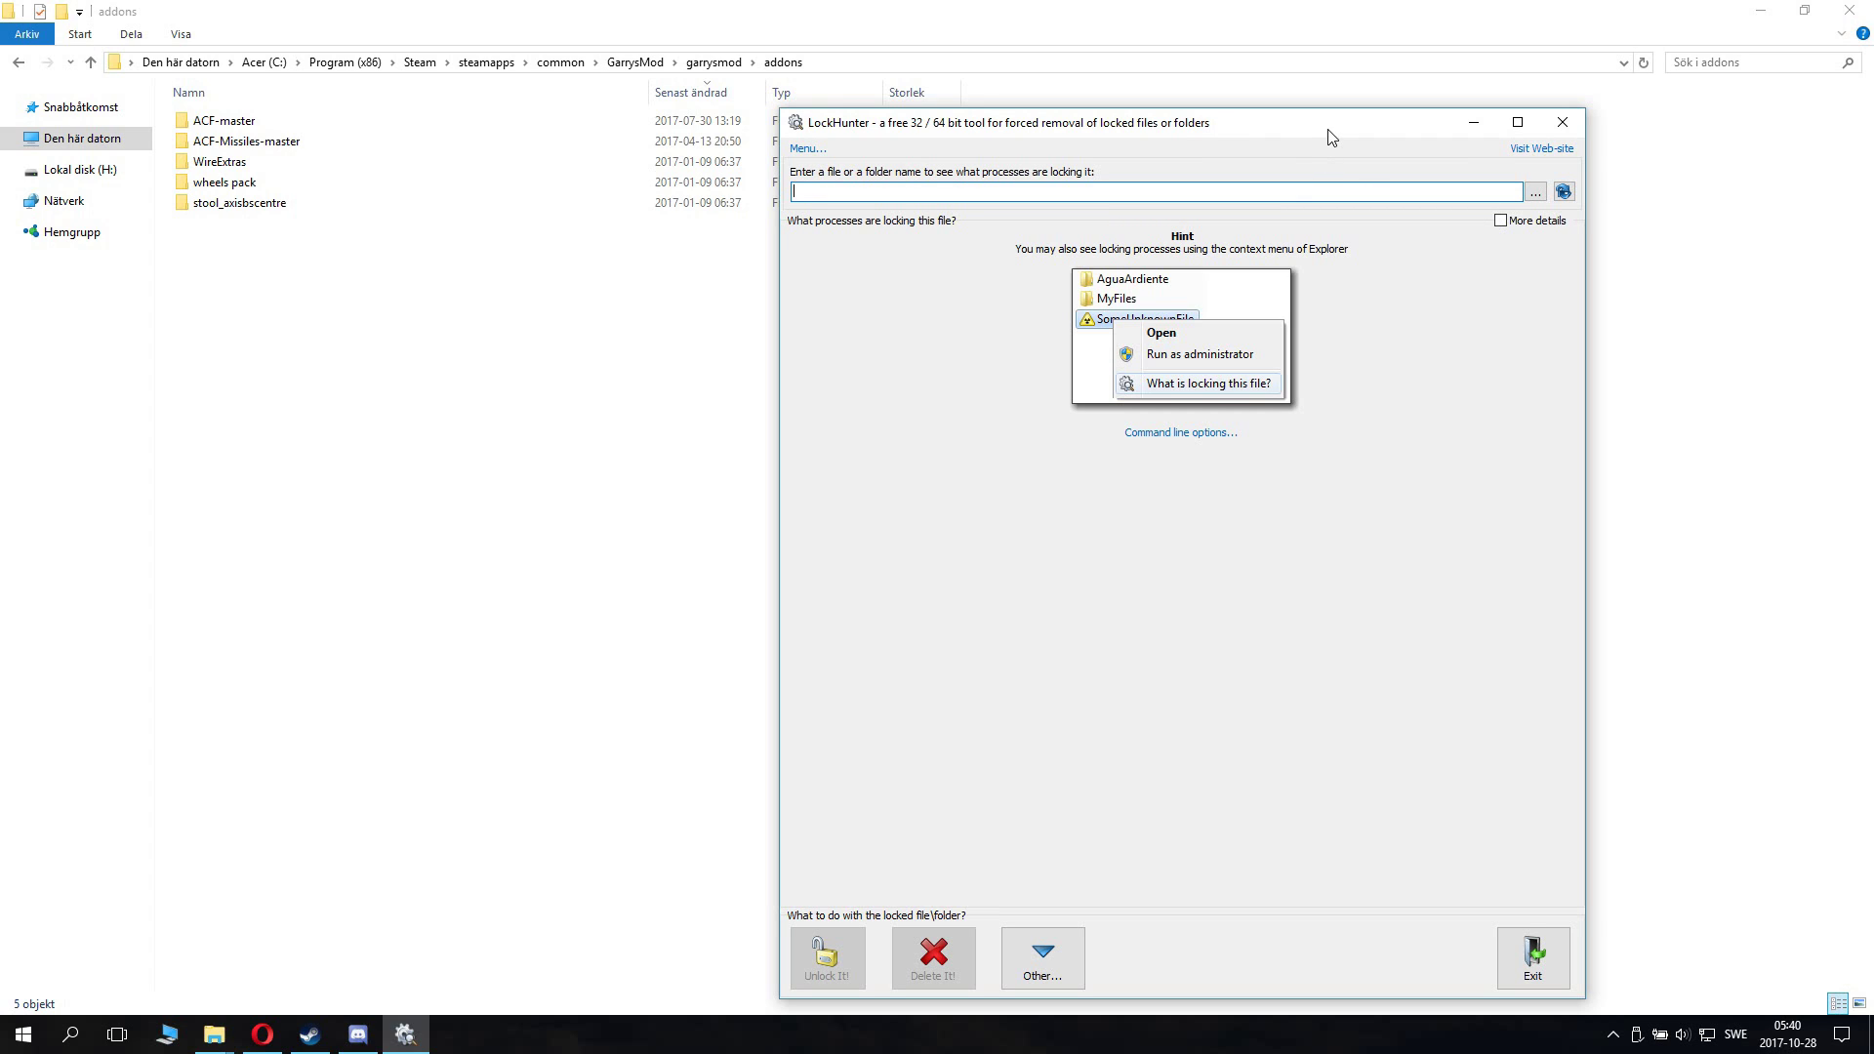
# Step: Load H:\.Trash-1000\info\My Works.trashinfo into LockHunter to check its locking processes
pyautogui.moveTo(1332, 137); pyautogui.dragTo(1177, 99)
pyautogui.click(1377, 157)
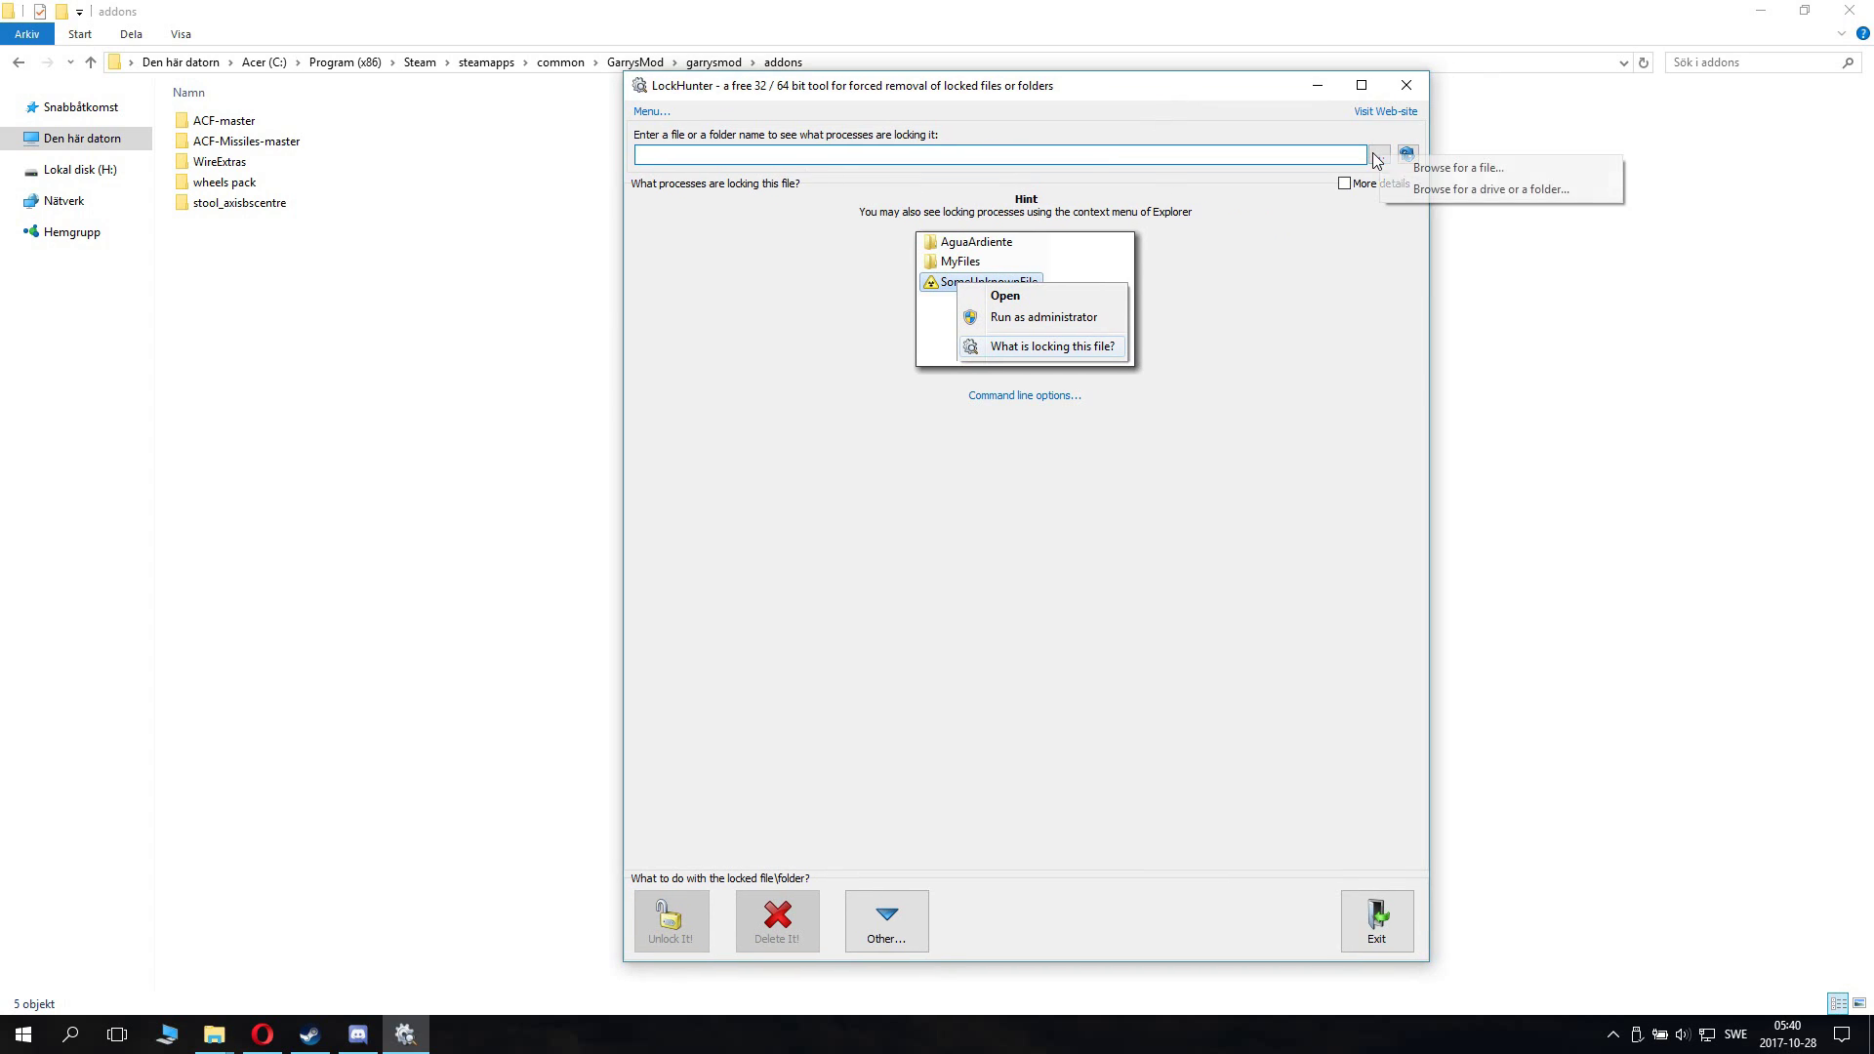
pyautogui.click(1434, 168)
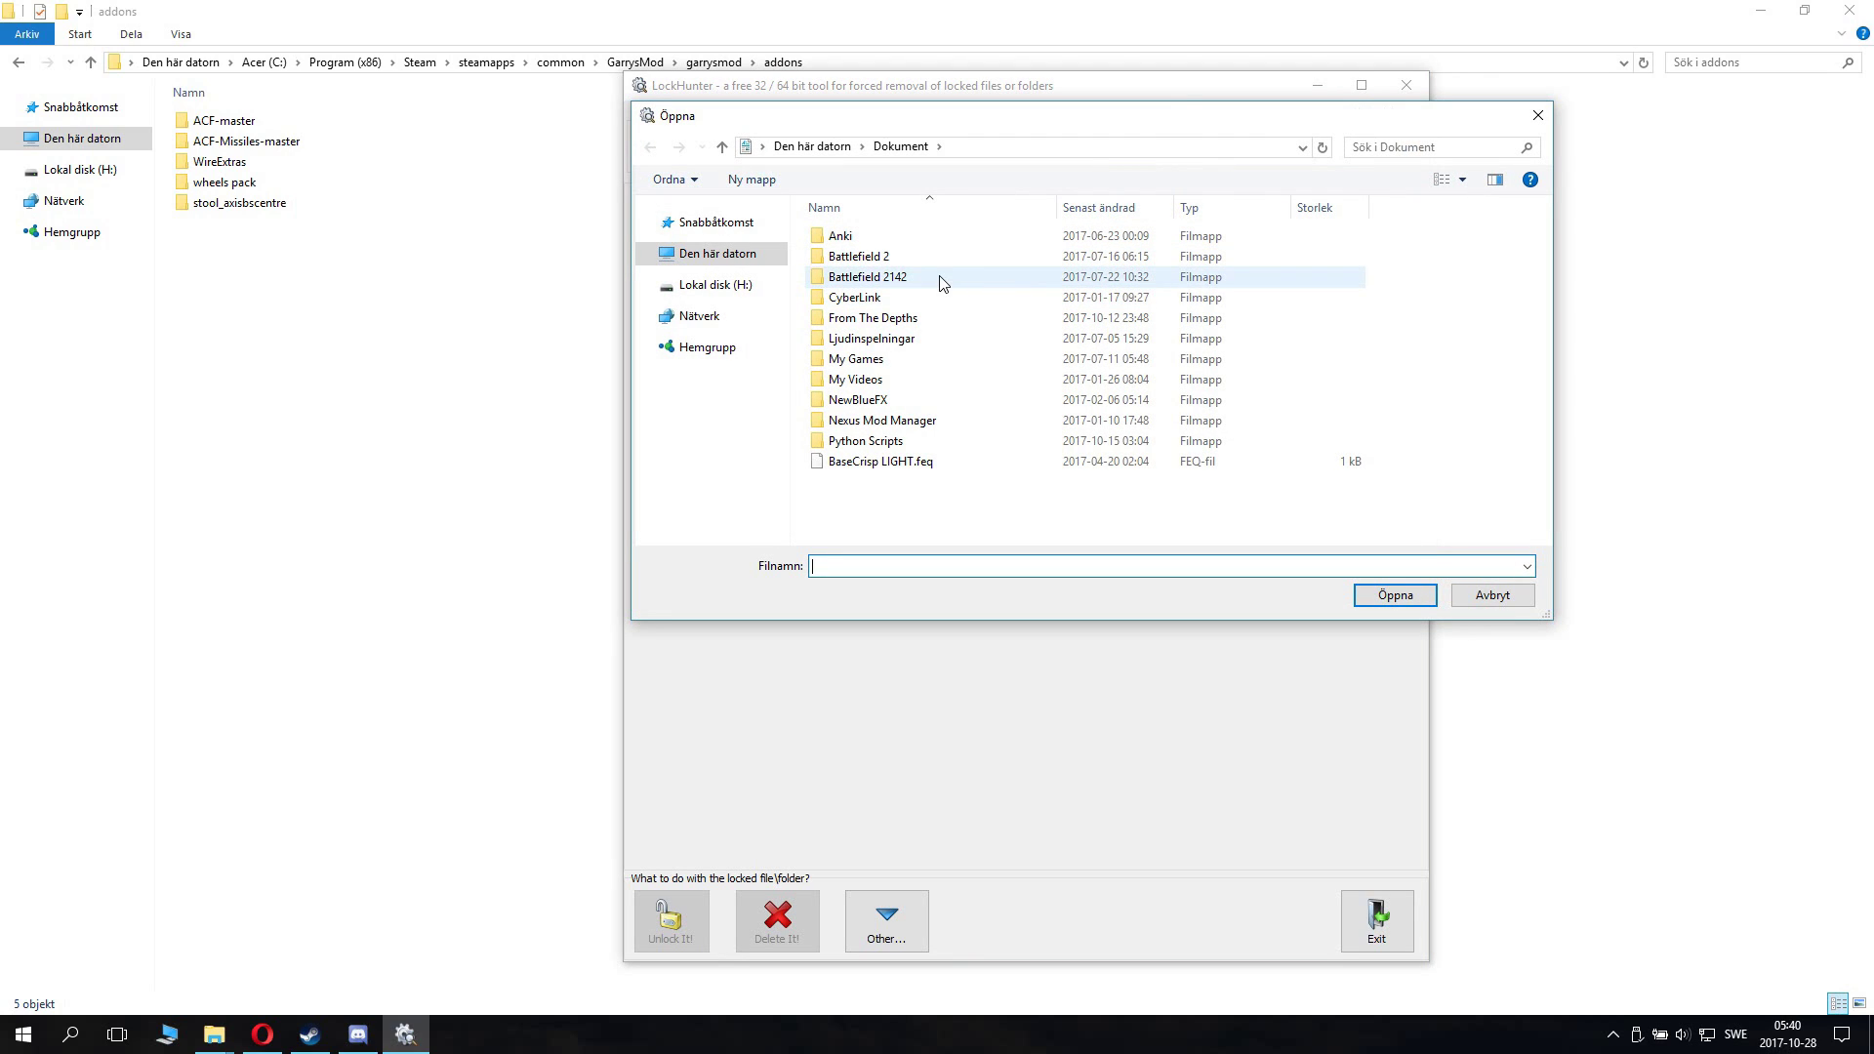
pyautogui.click(720, 284)
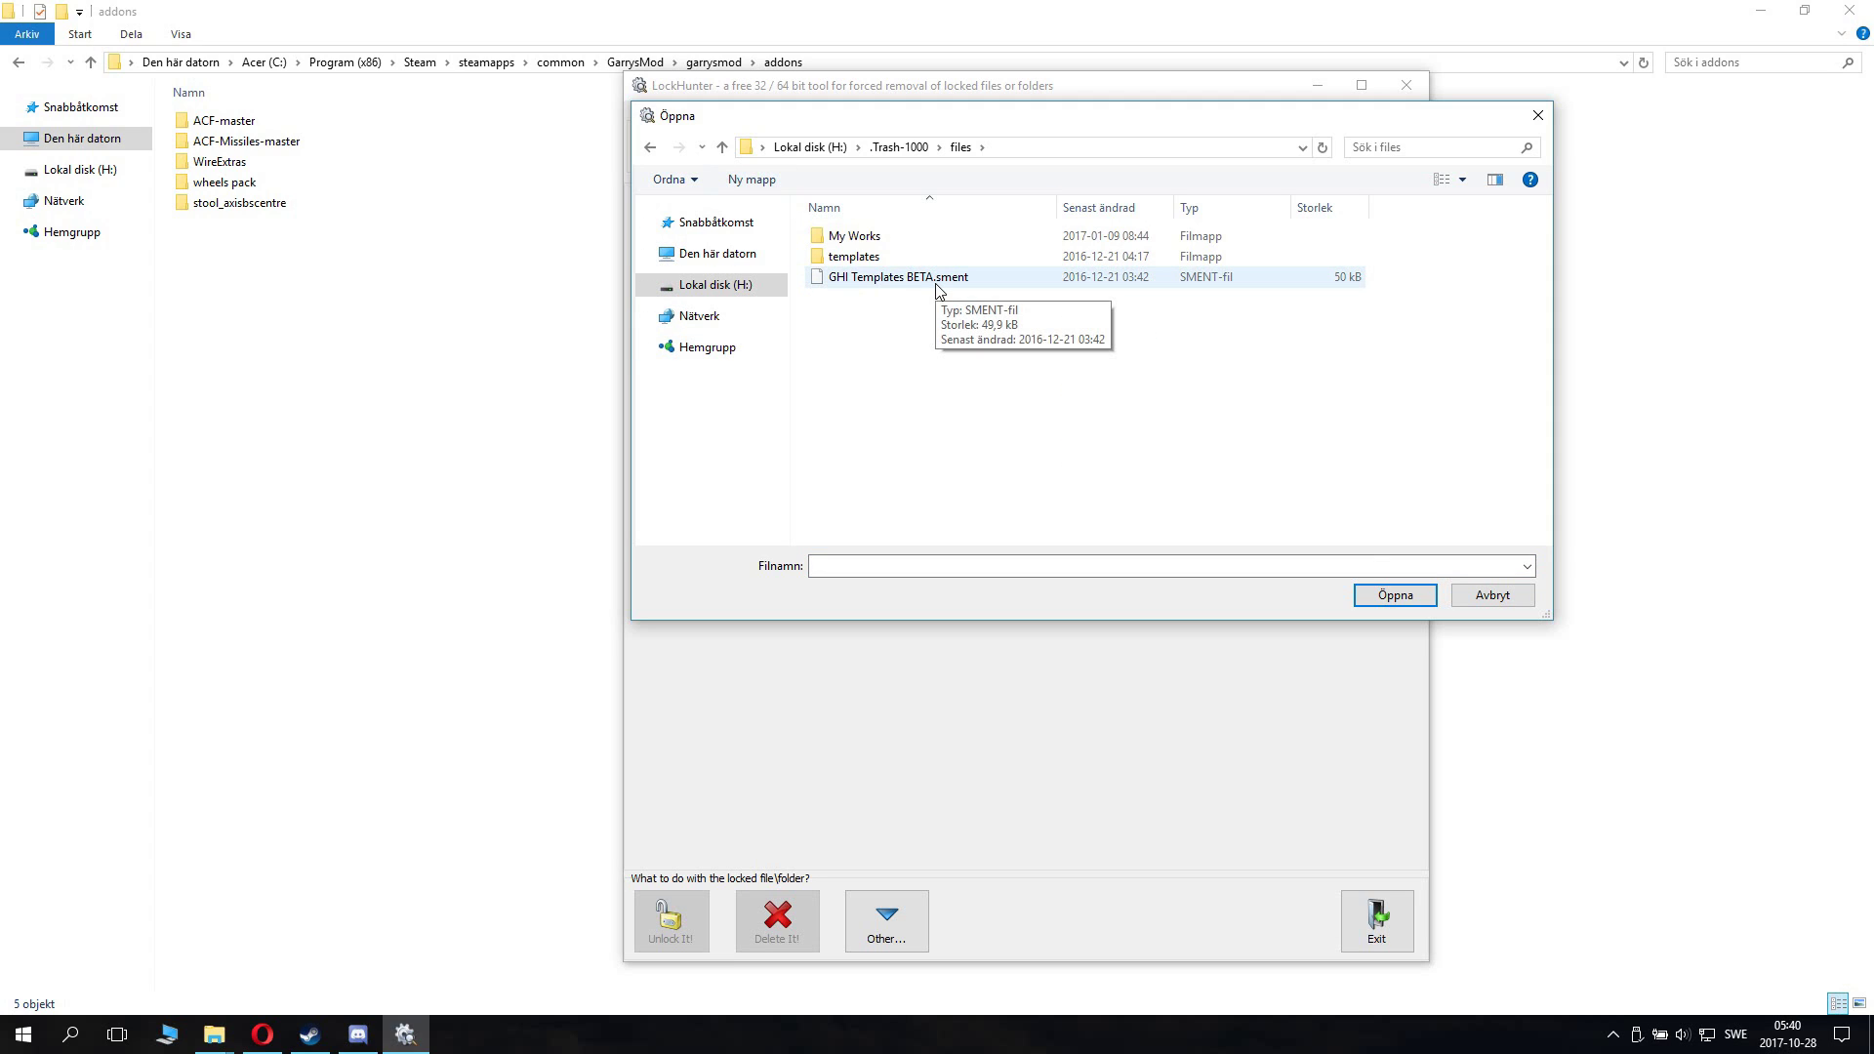
pyautogui.click(903, 146)
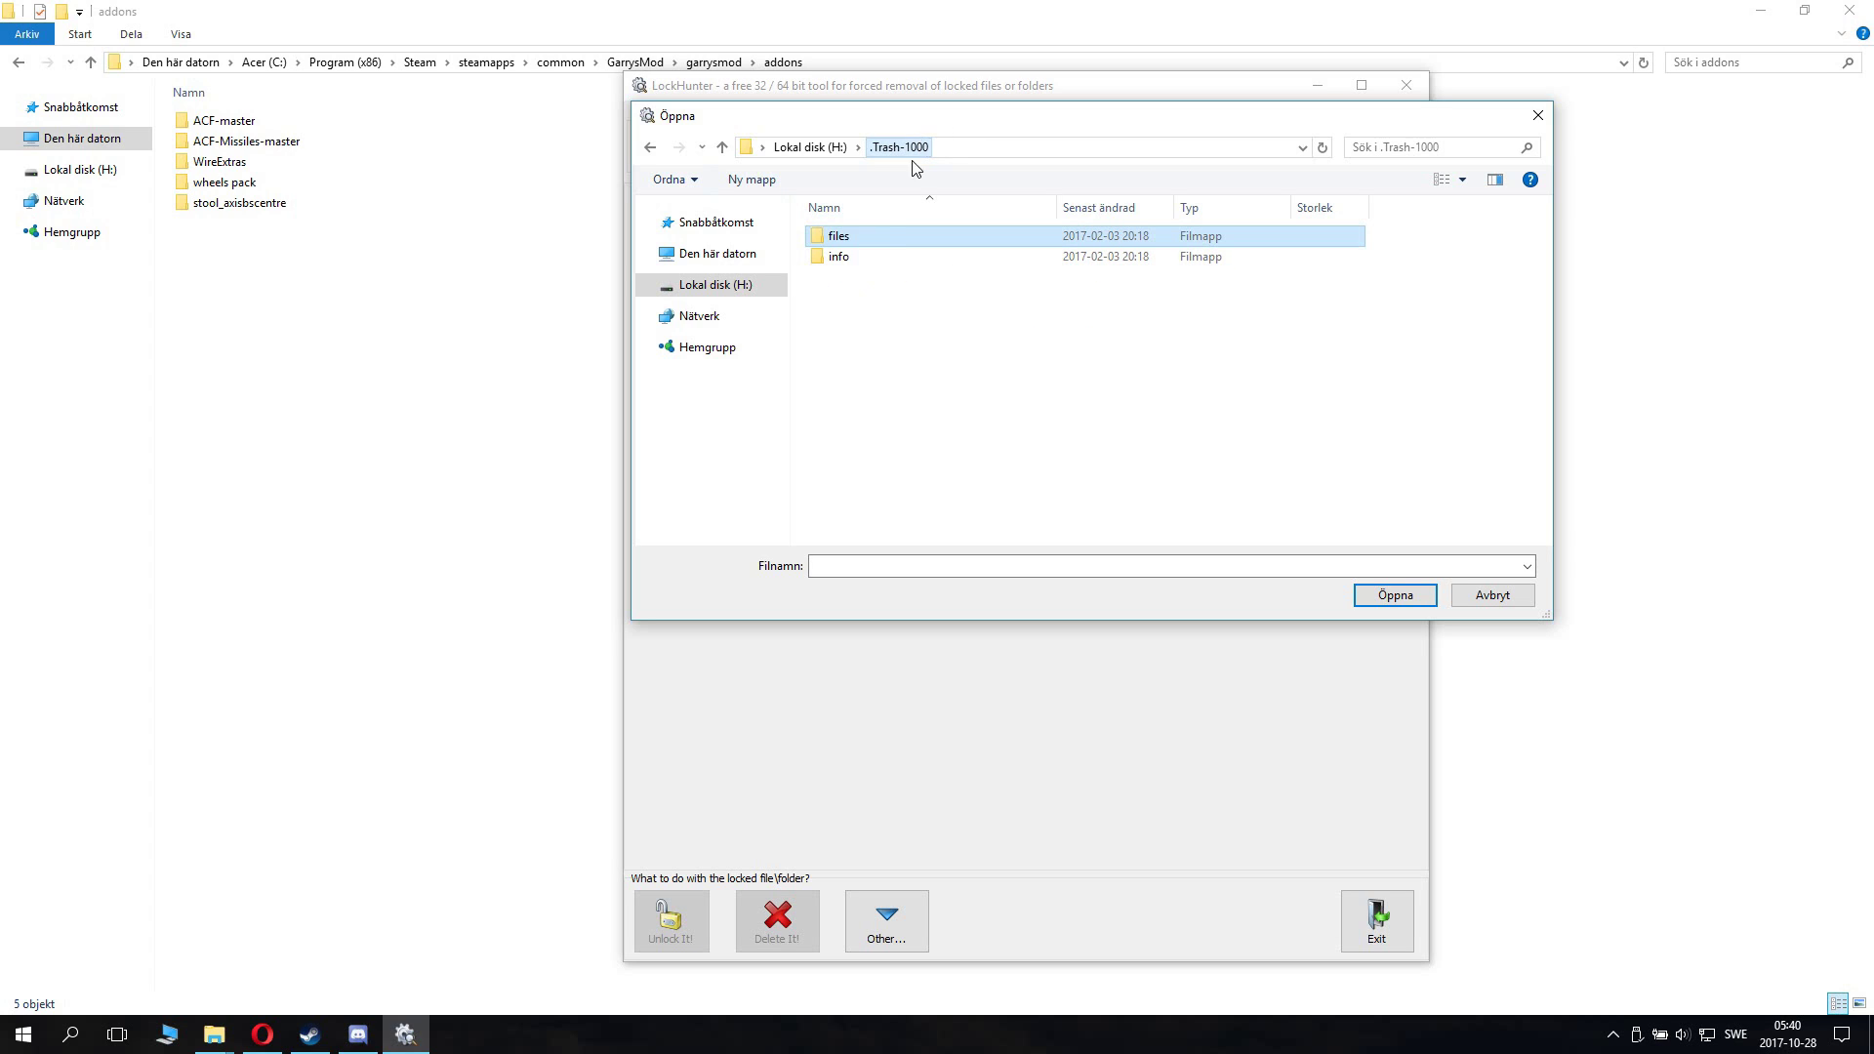
pyautogui.doubleClick(858, 259)
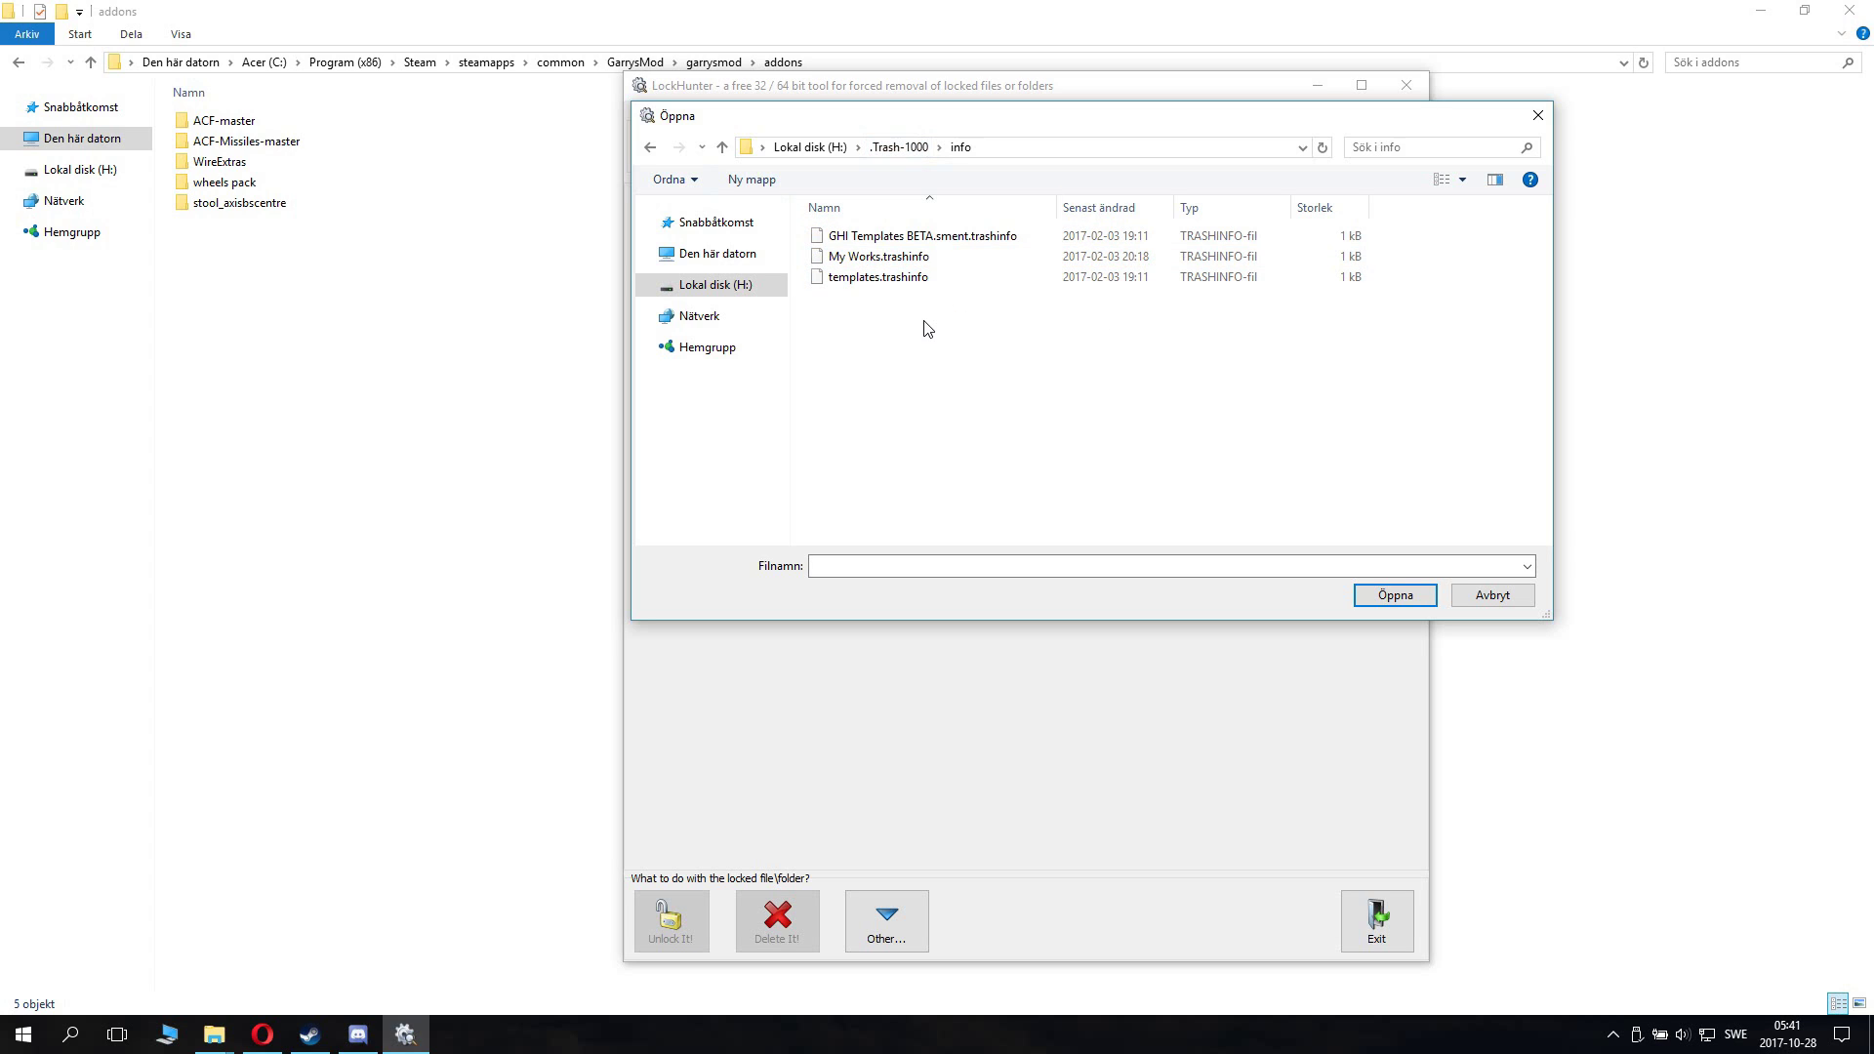
pyautogui.press('BackSpace')
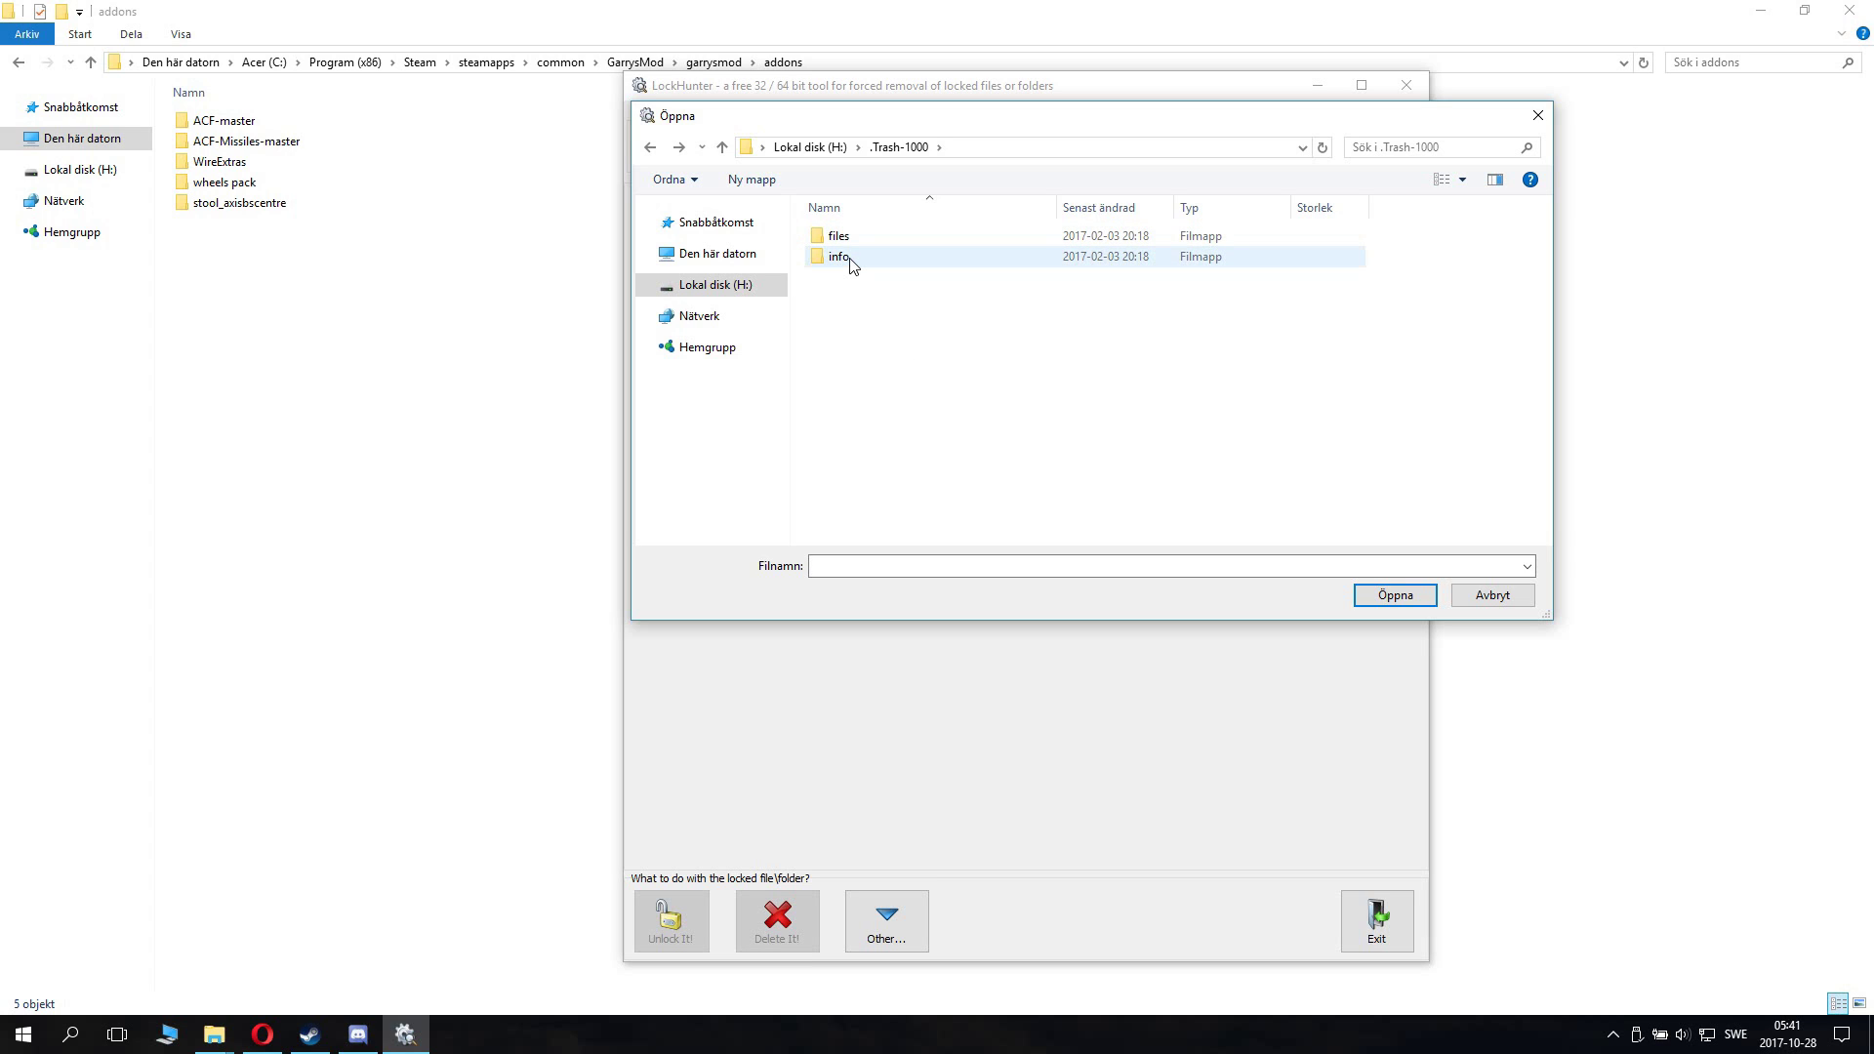
pyautogui.click(852, 258)
pyautogui.click(1378, 598)
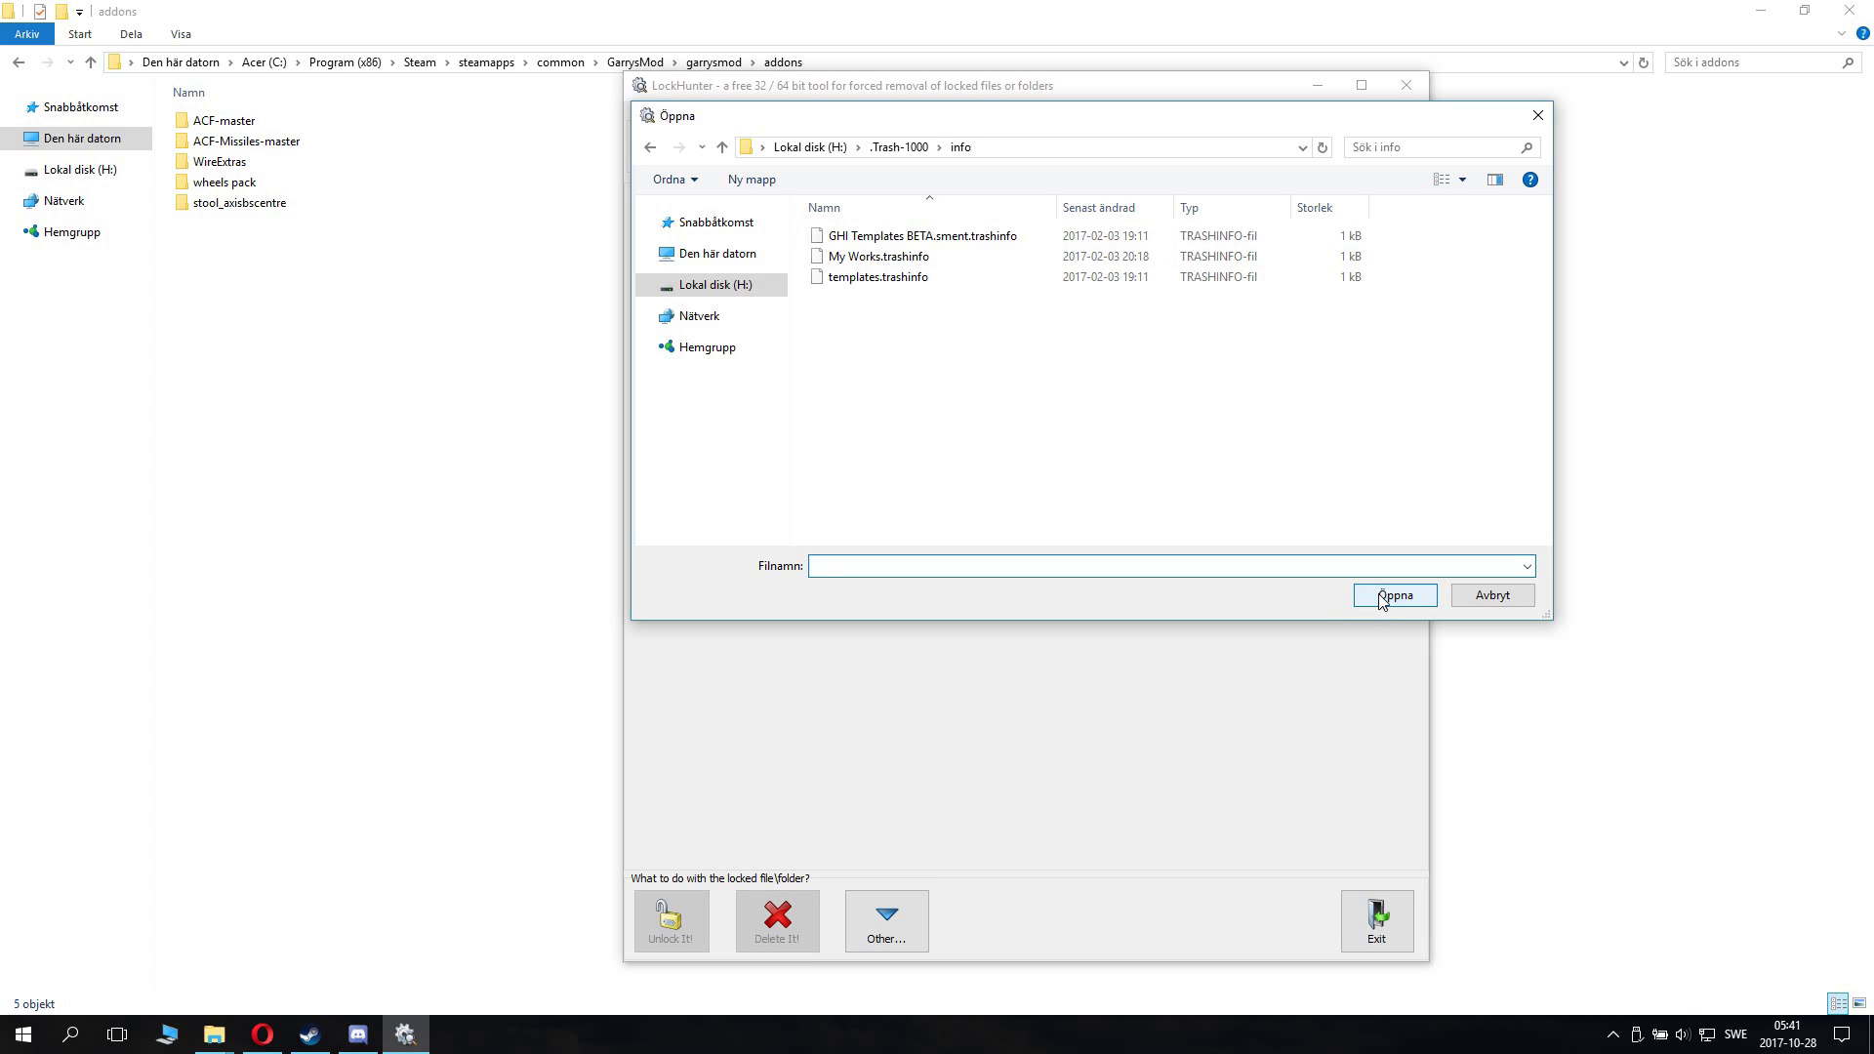
pyautogui.click(928, 256)
pyautogui.click(1400, 595)
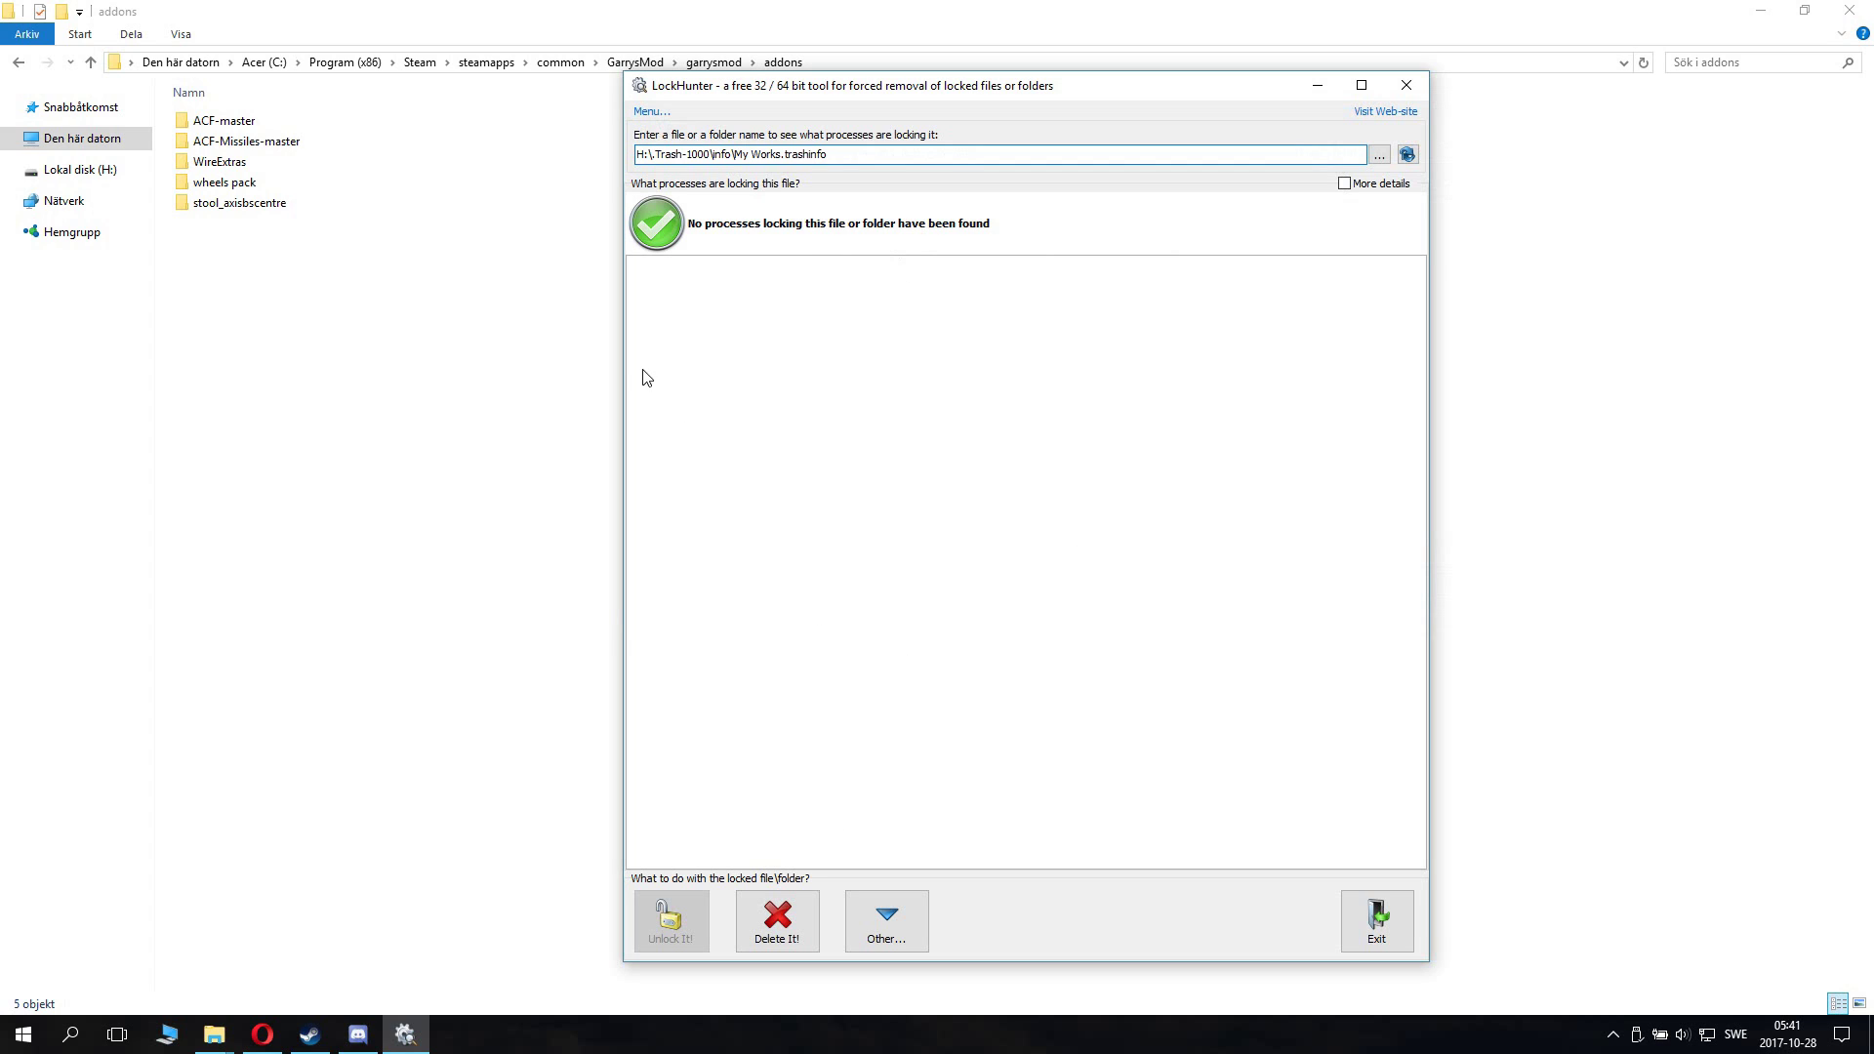
# Step: Delete My Works.trashinfo with LockHunter, cancel the folder browser and close LockHunter
pyautogui.click(795, 929)
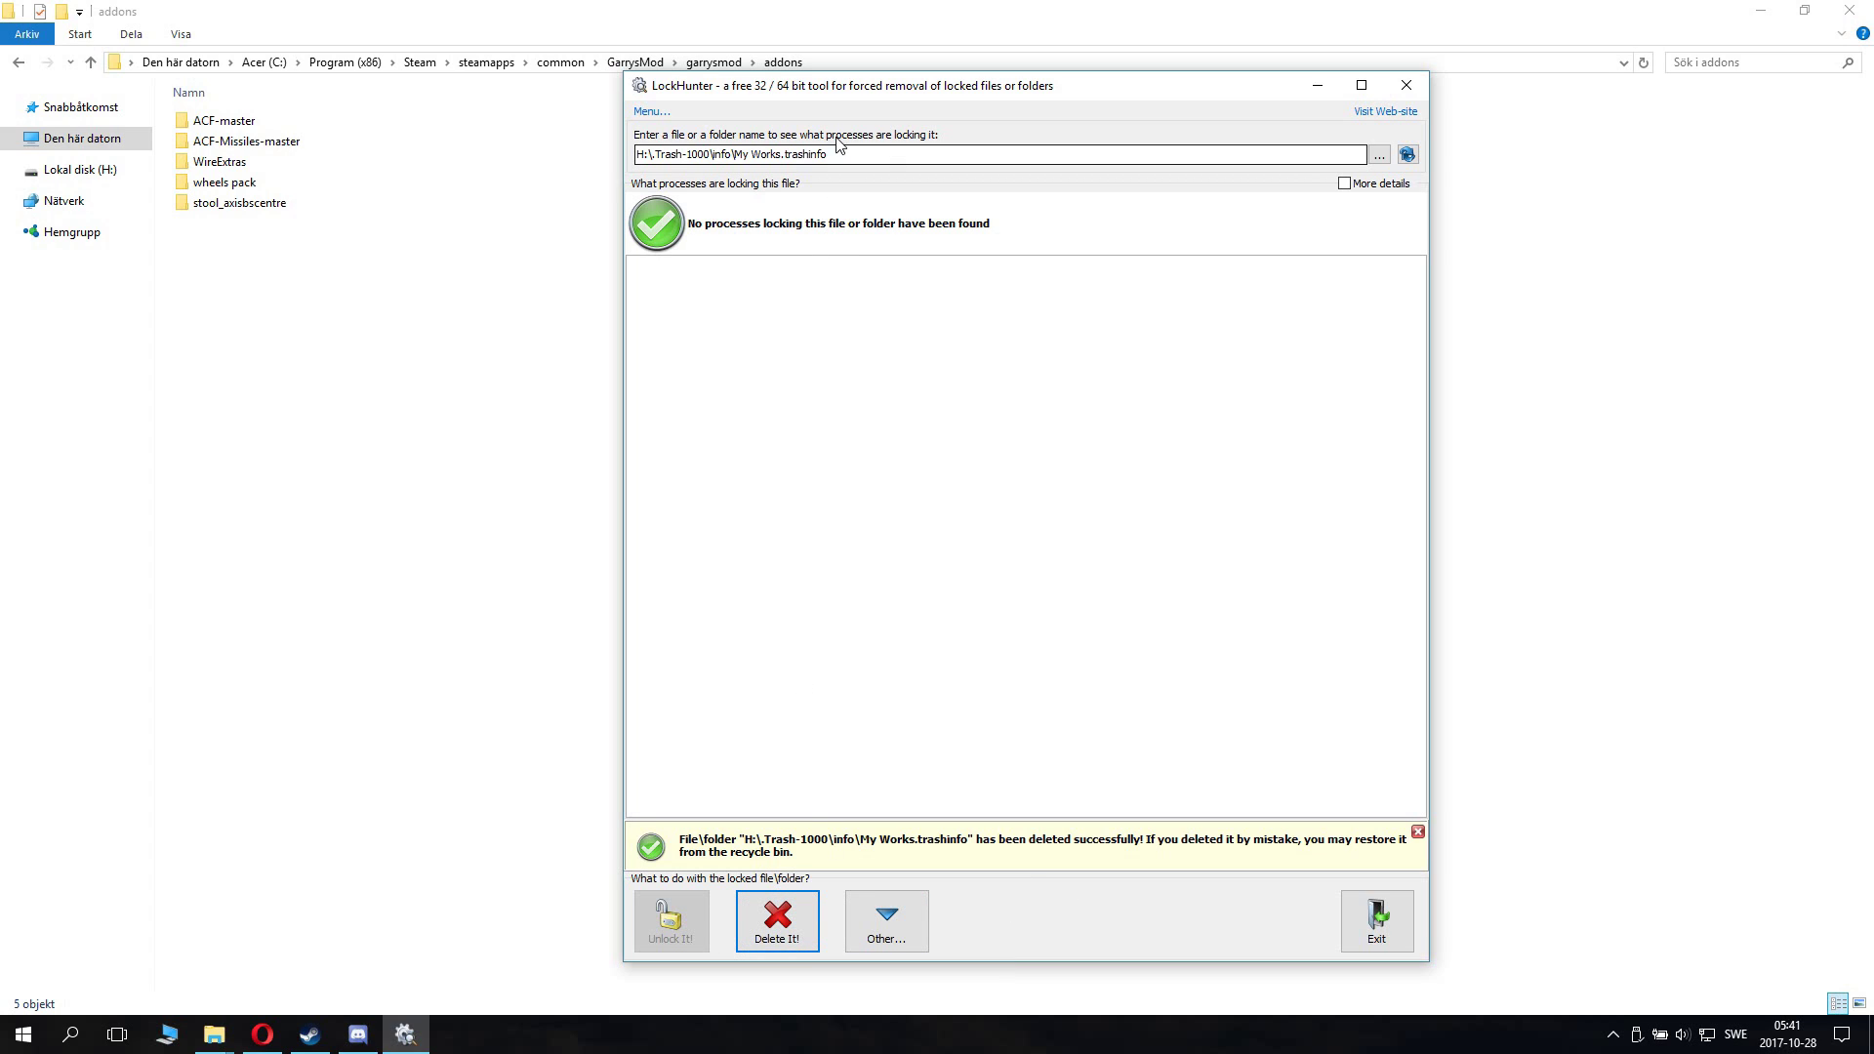
pyautogui.click(1379, 155)
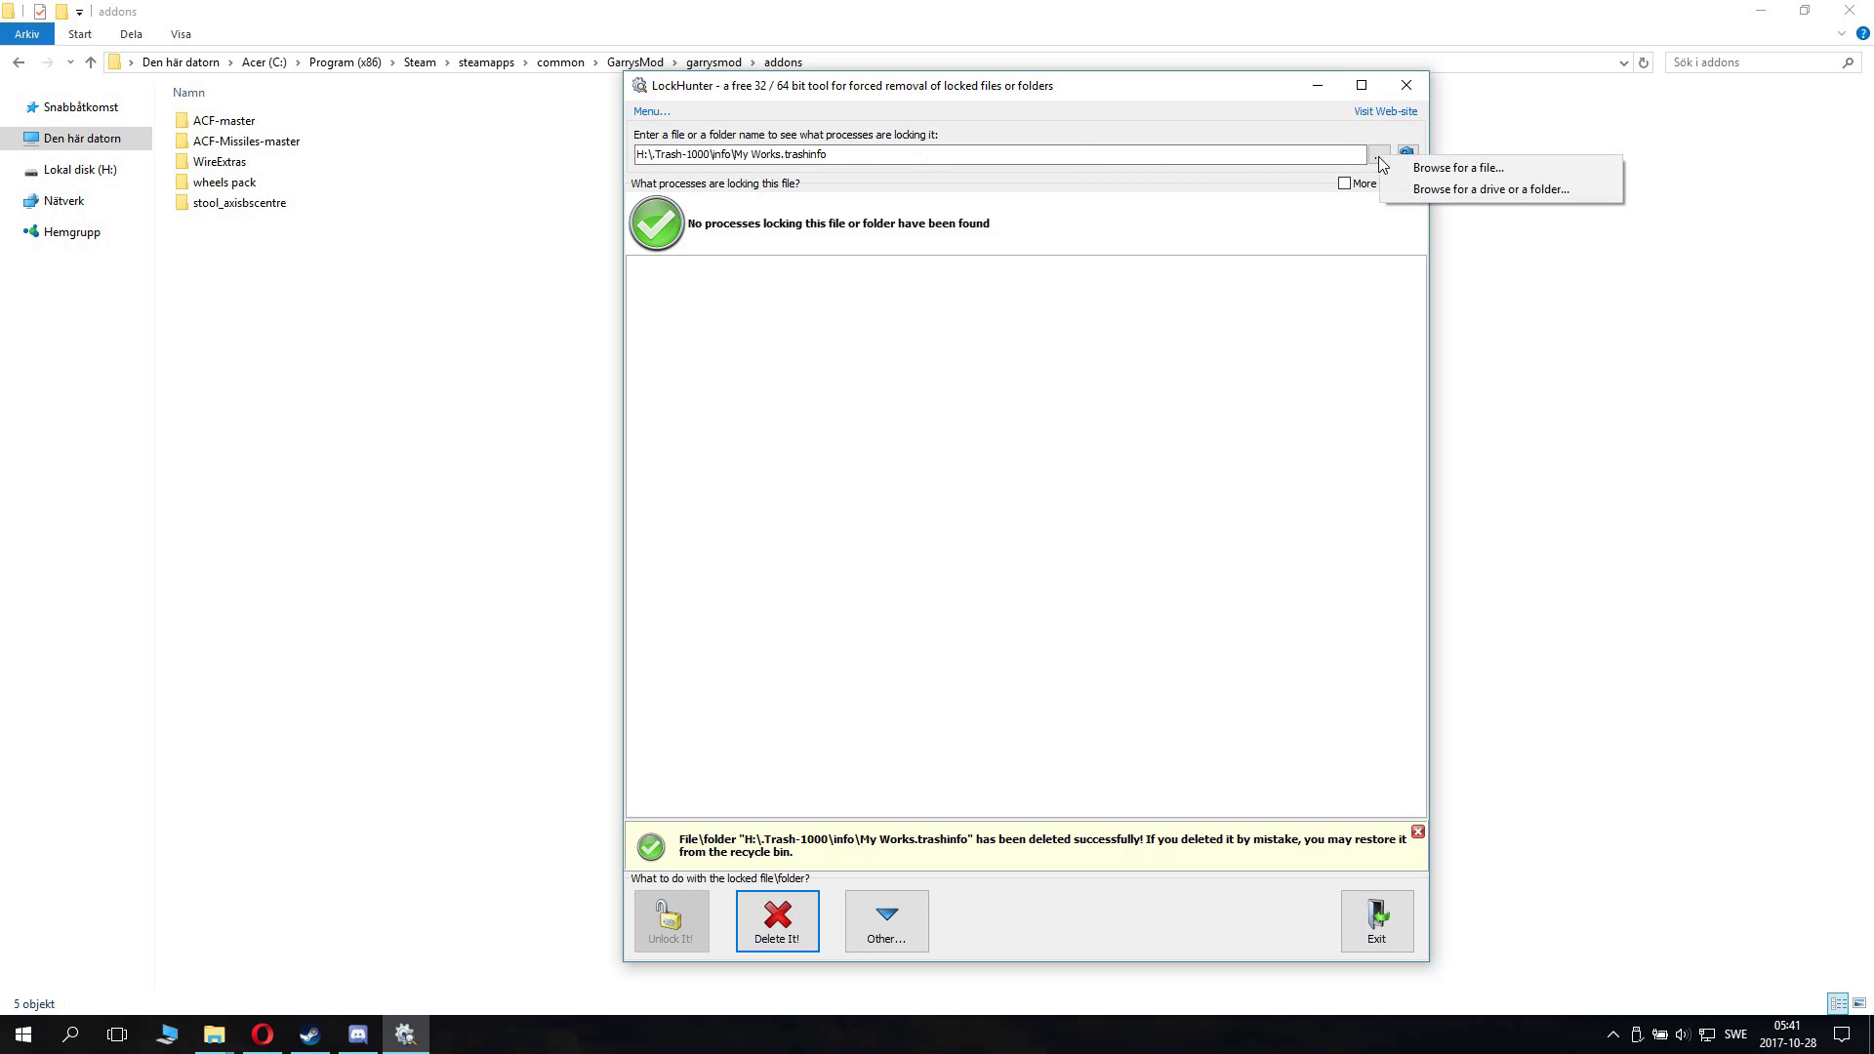
pyautogui.click(1474, 191)
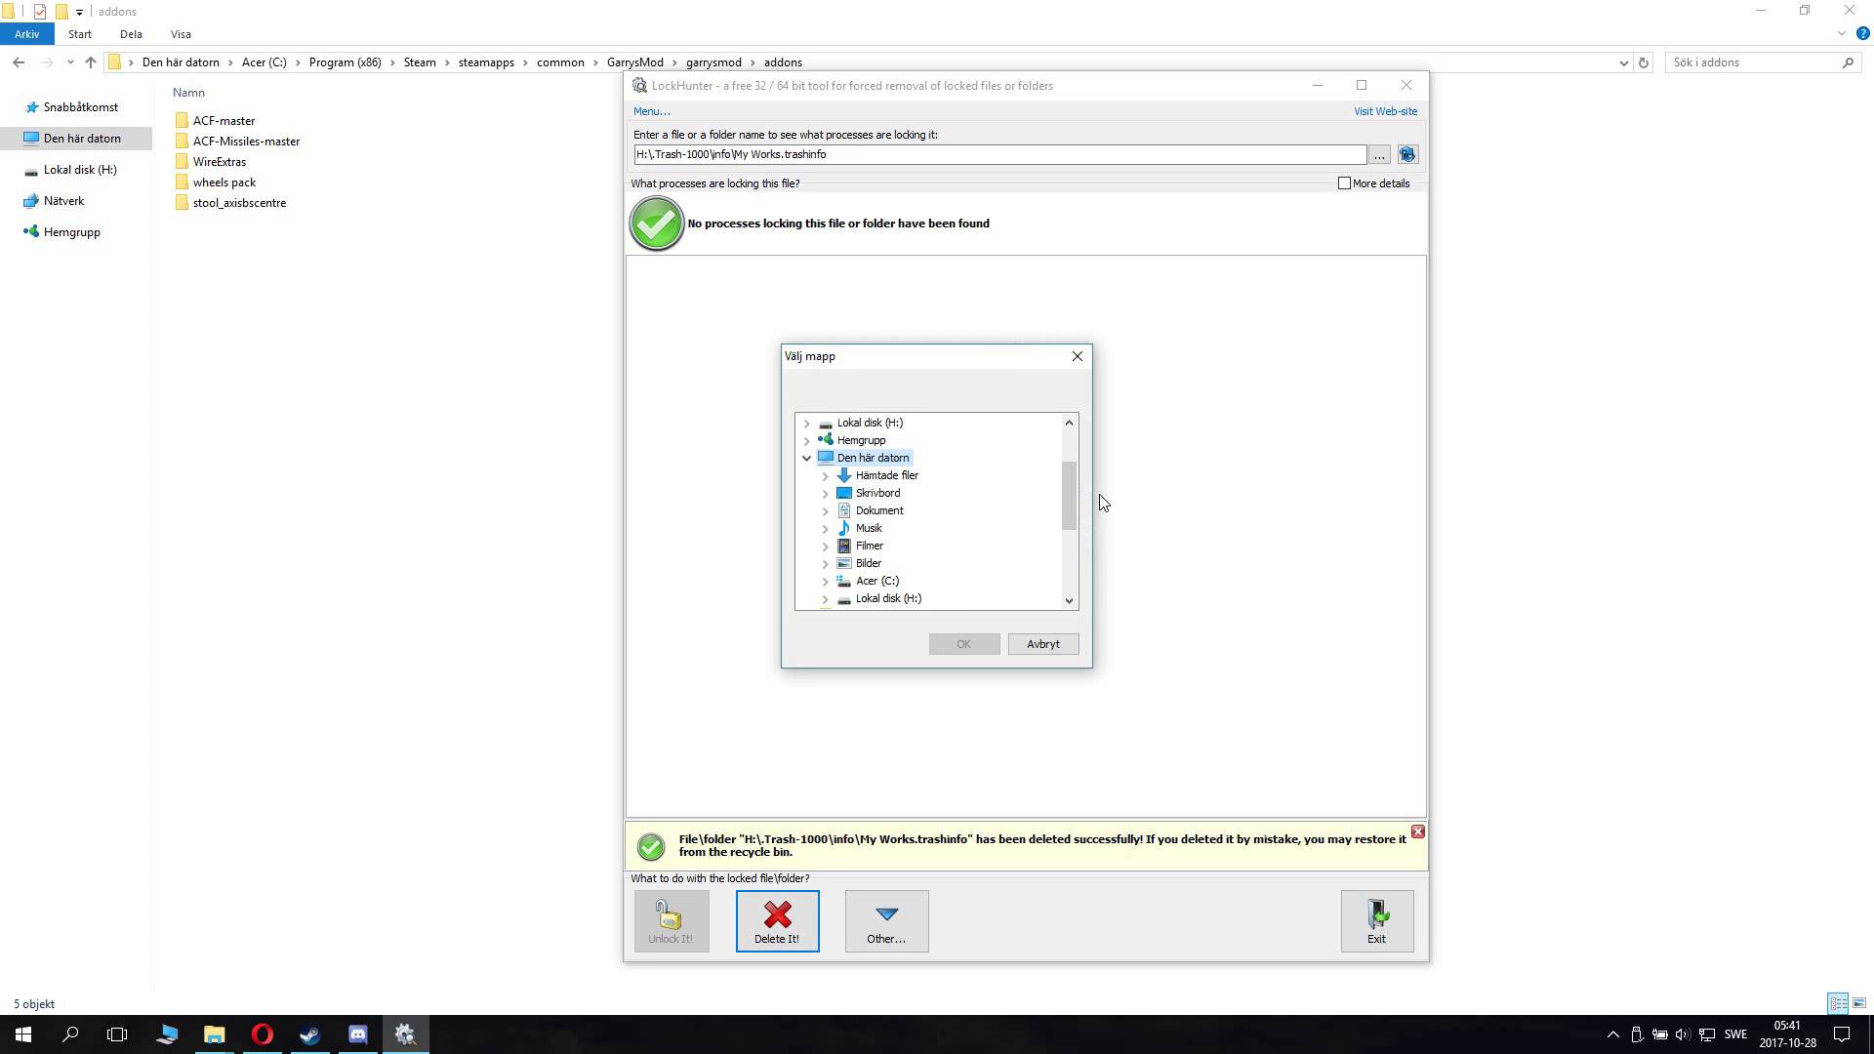
pyautogui.moveTo(1072, 477)
pyautogui.mouseDown()
pyautogui.moveTo(1051, 547)
pyautogui.moveTo(1094, 447)
pyautogui.mouseUp()
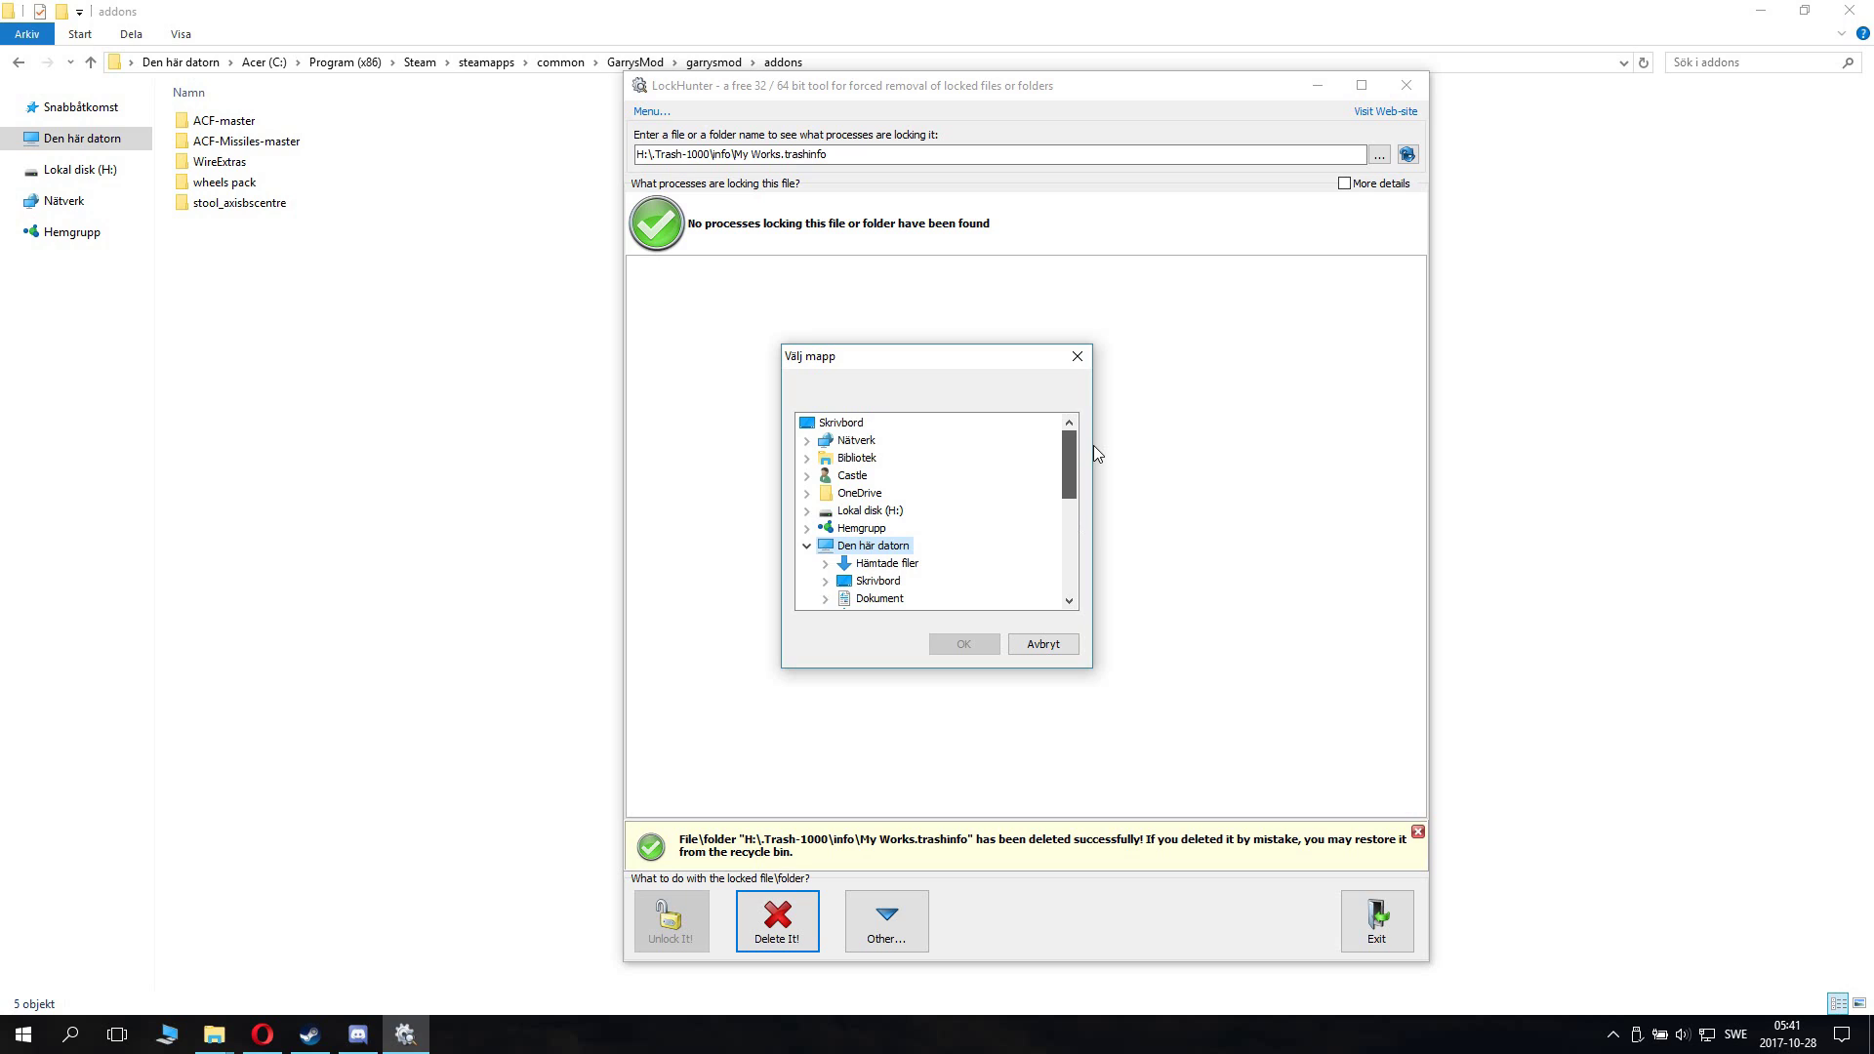
pyautogui.moveTo(1093, 445)
pyautogui.mouseDown()
pyautogui.moveTo(1097, 484)
pyautogui.moveTo(1091, 436)
pyautogui.mouseUp()
pyautogui.click(1046, 643)
pyautogui.click(1402, 86)
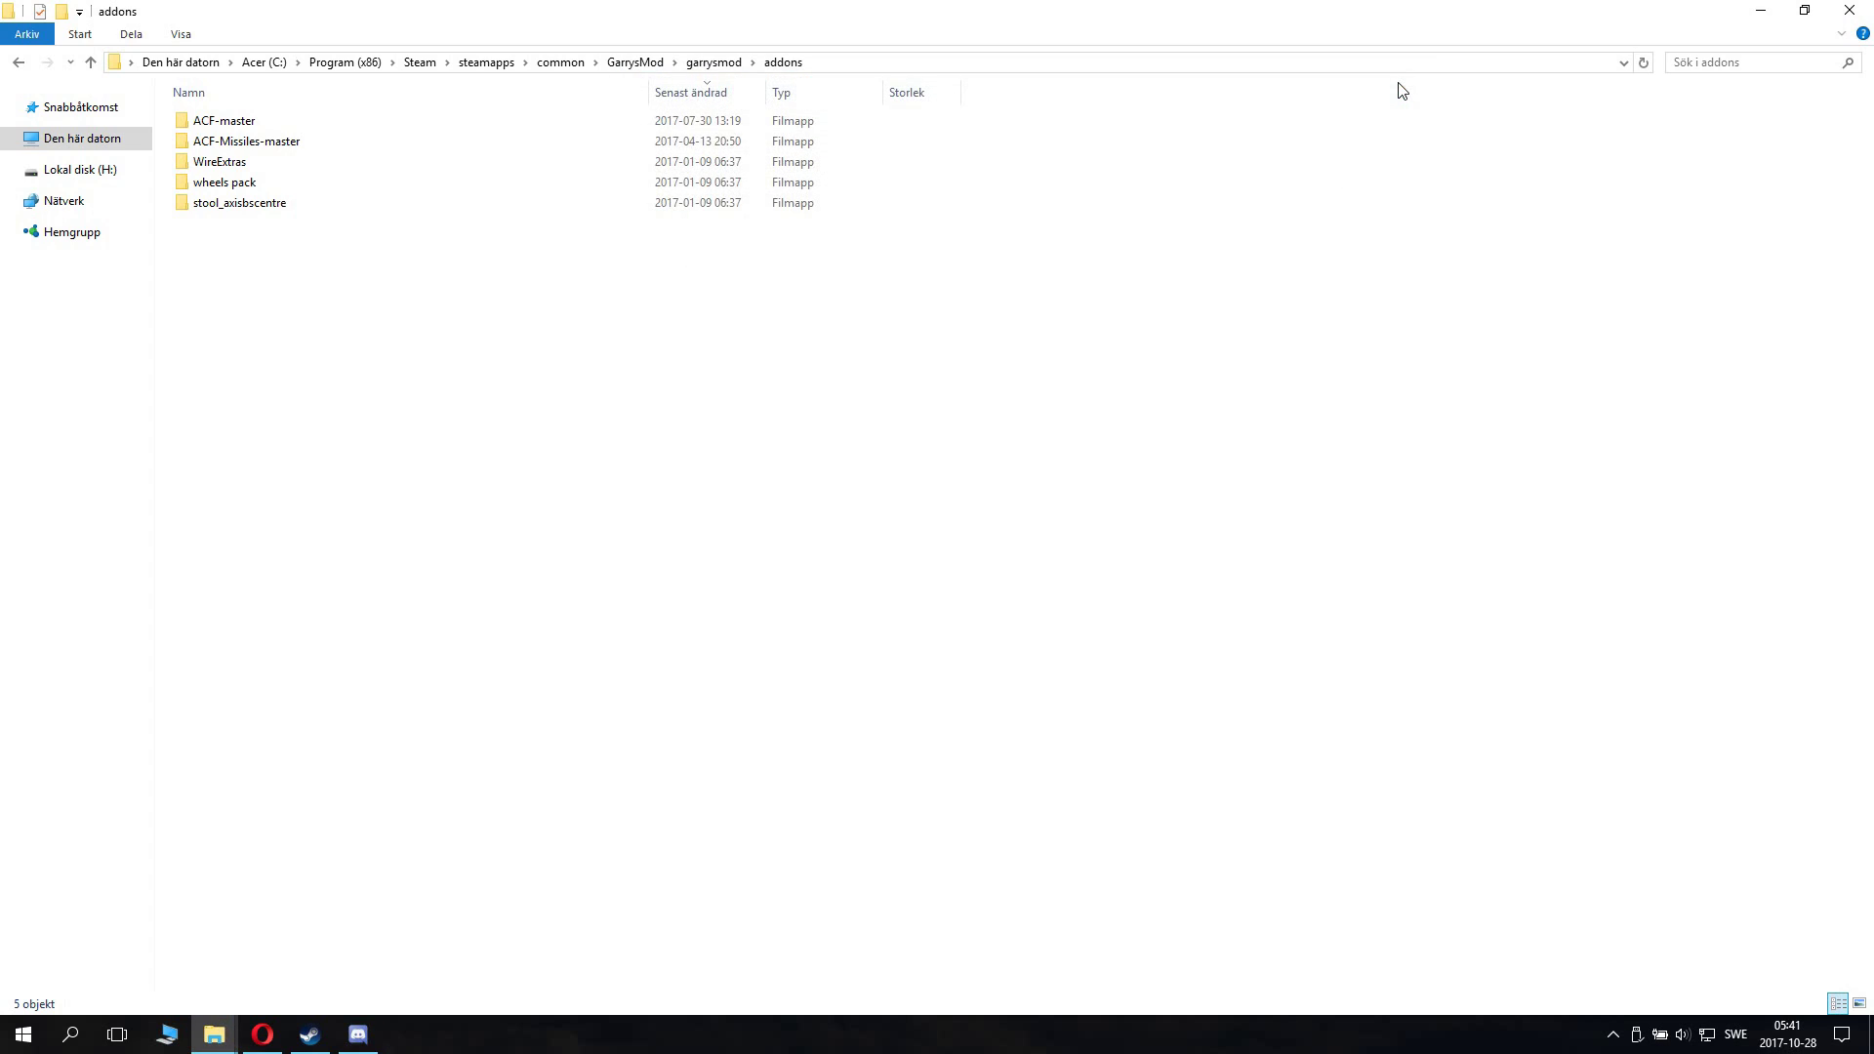
# Step: Relaunch Garry's Mod from the Steam library so it re-extracts Workshop addons
pyautogui.click(310, 1034)
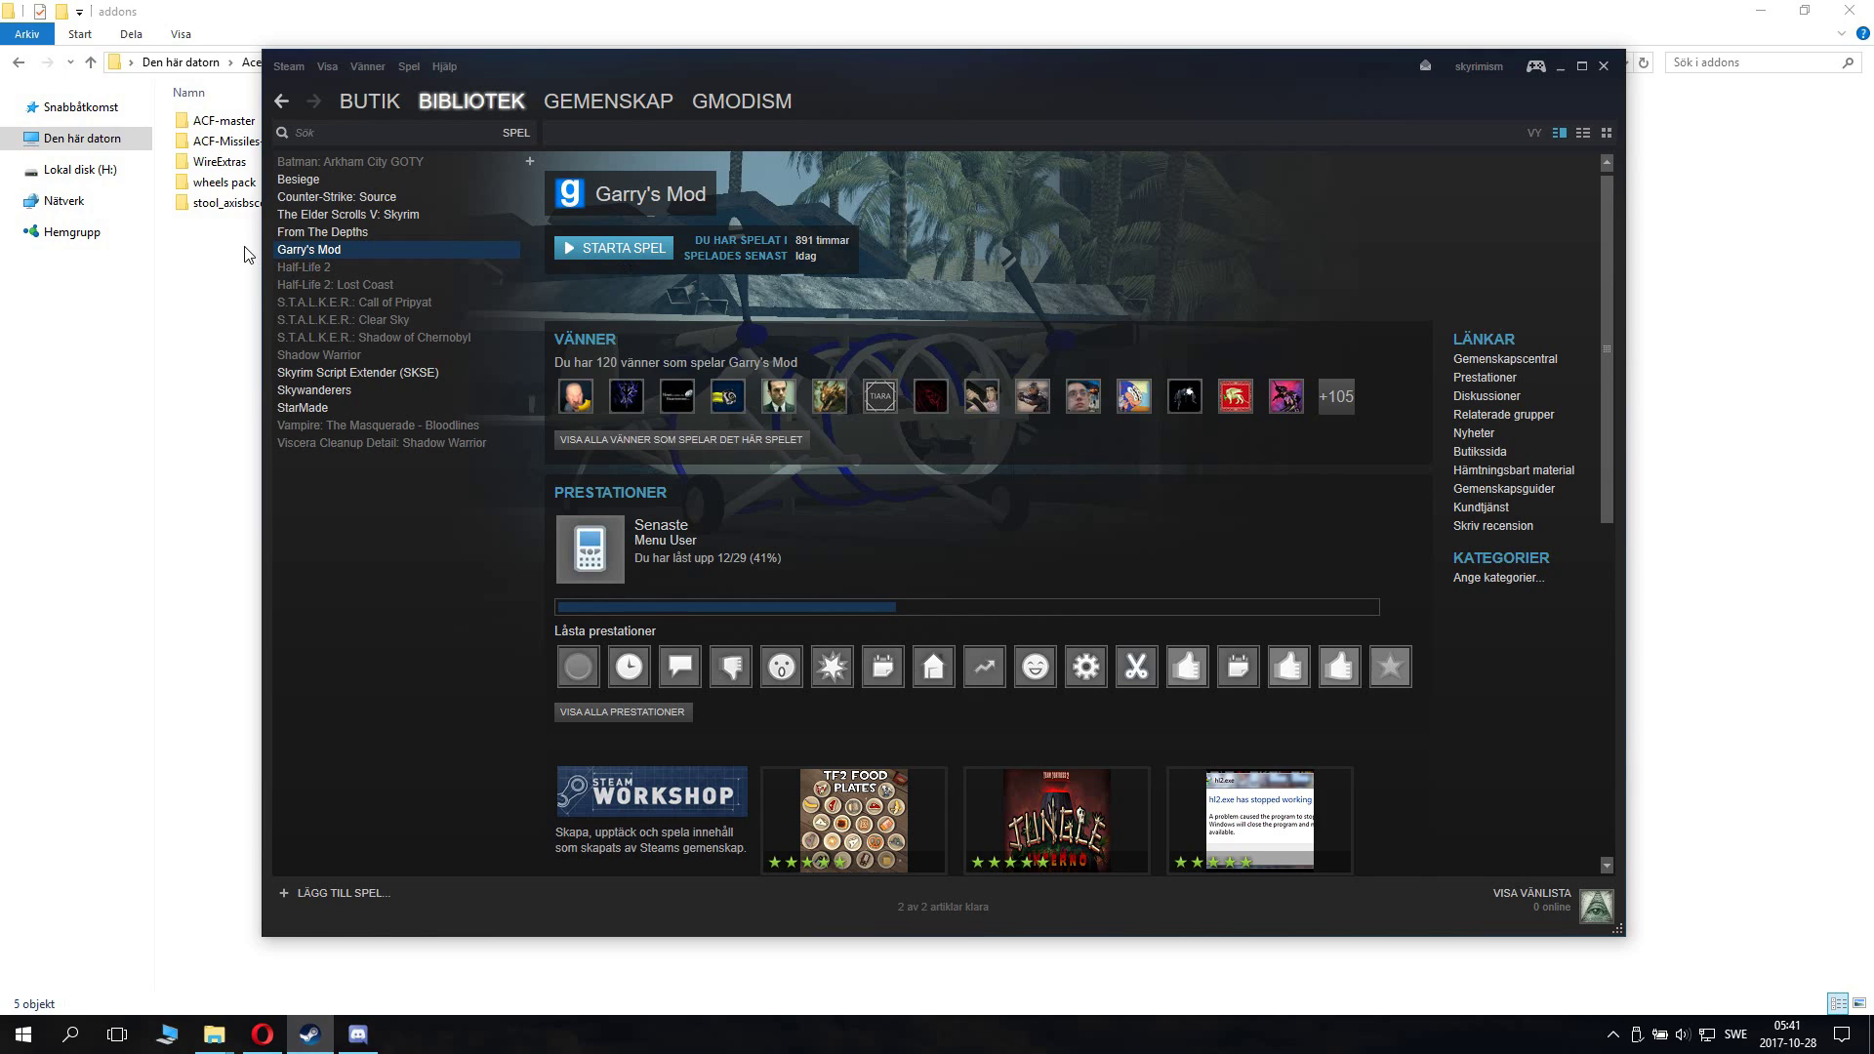
pyautogui.click(615, 250)
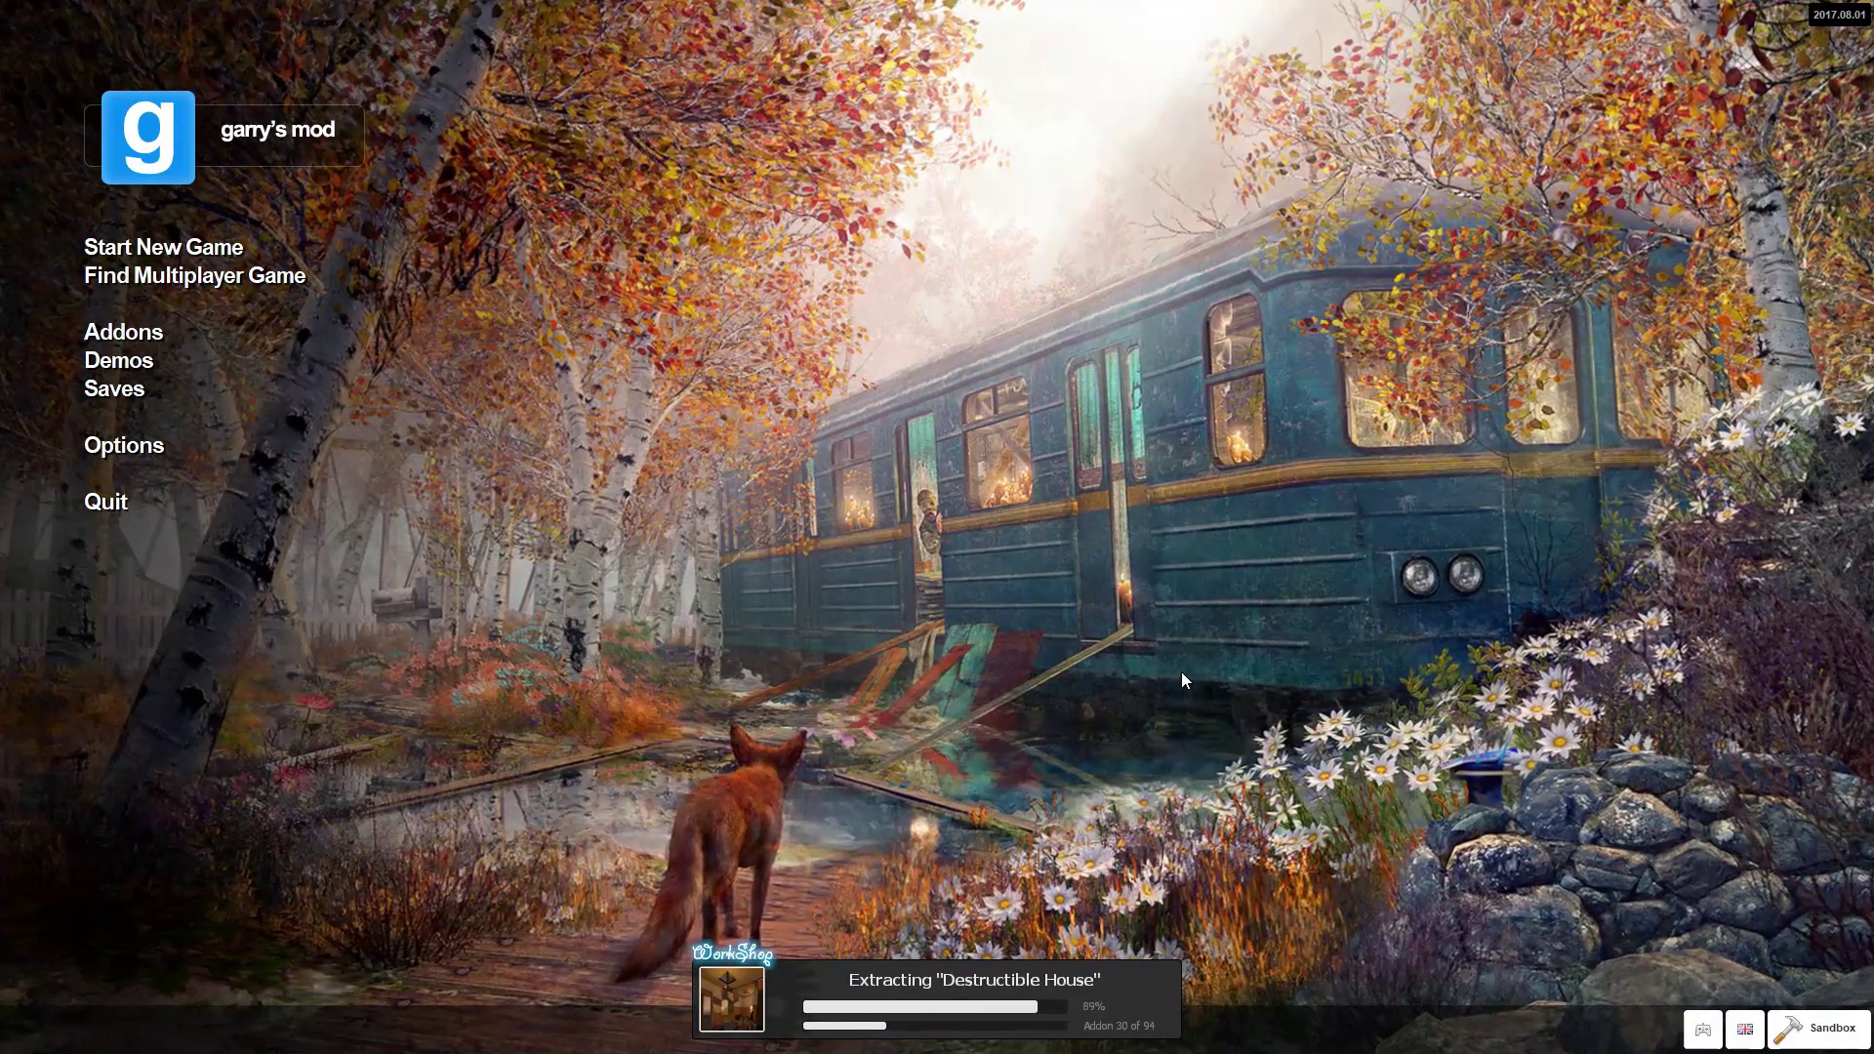
pyautogui.press('super+e')
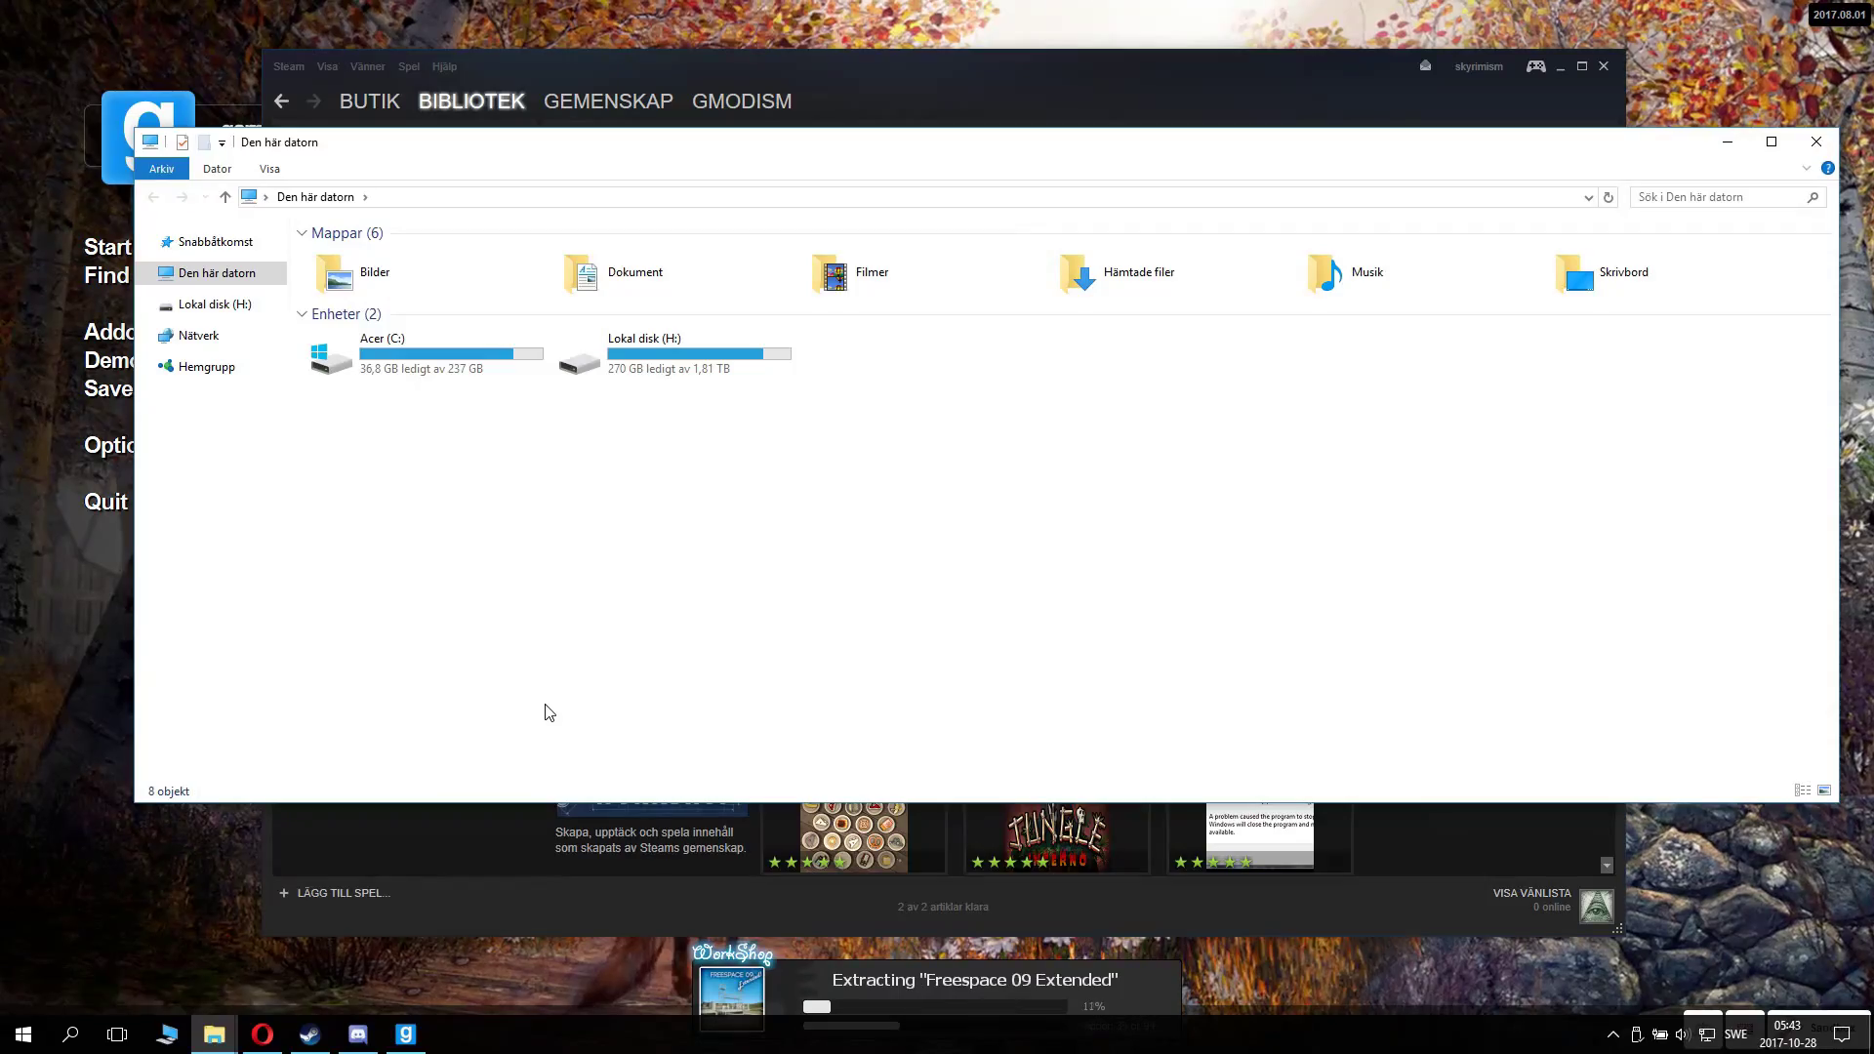
pyautogui.click(1815, 143)
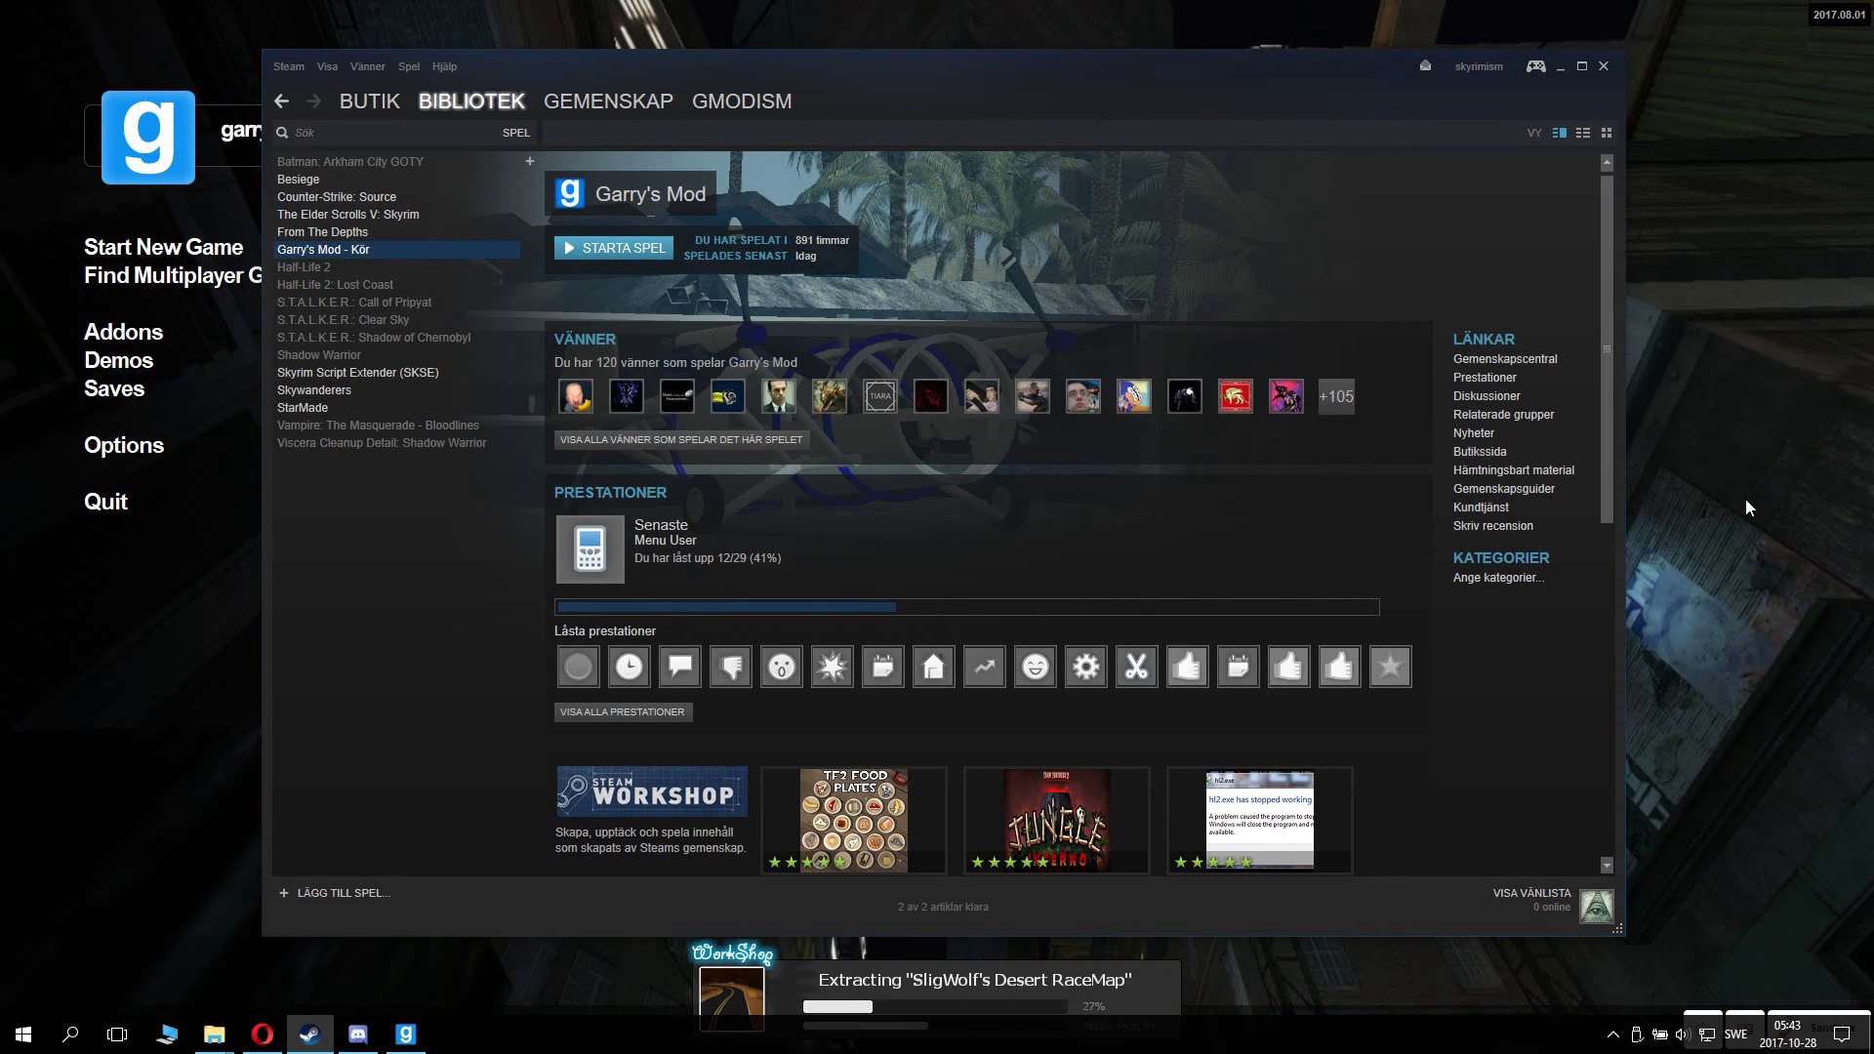
pyautogui.click(1747, 501)
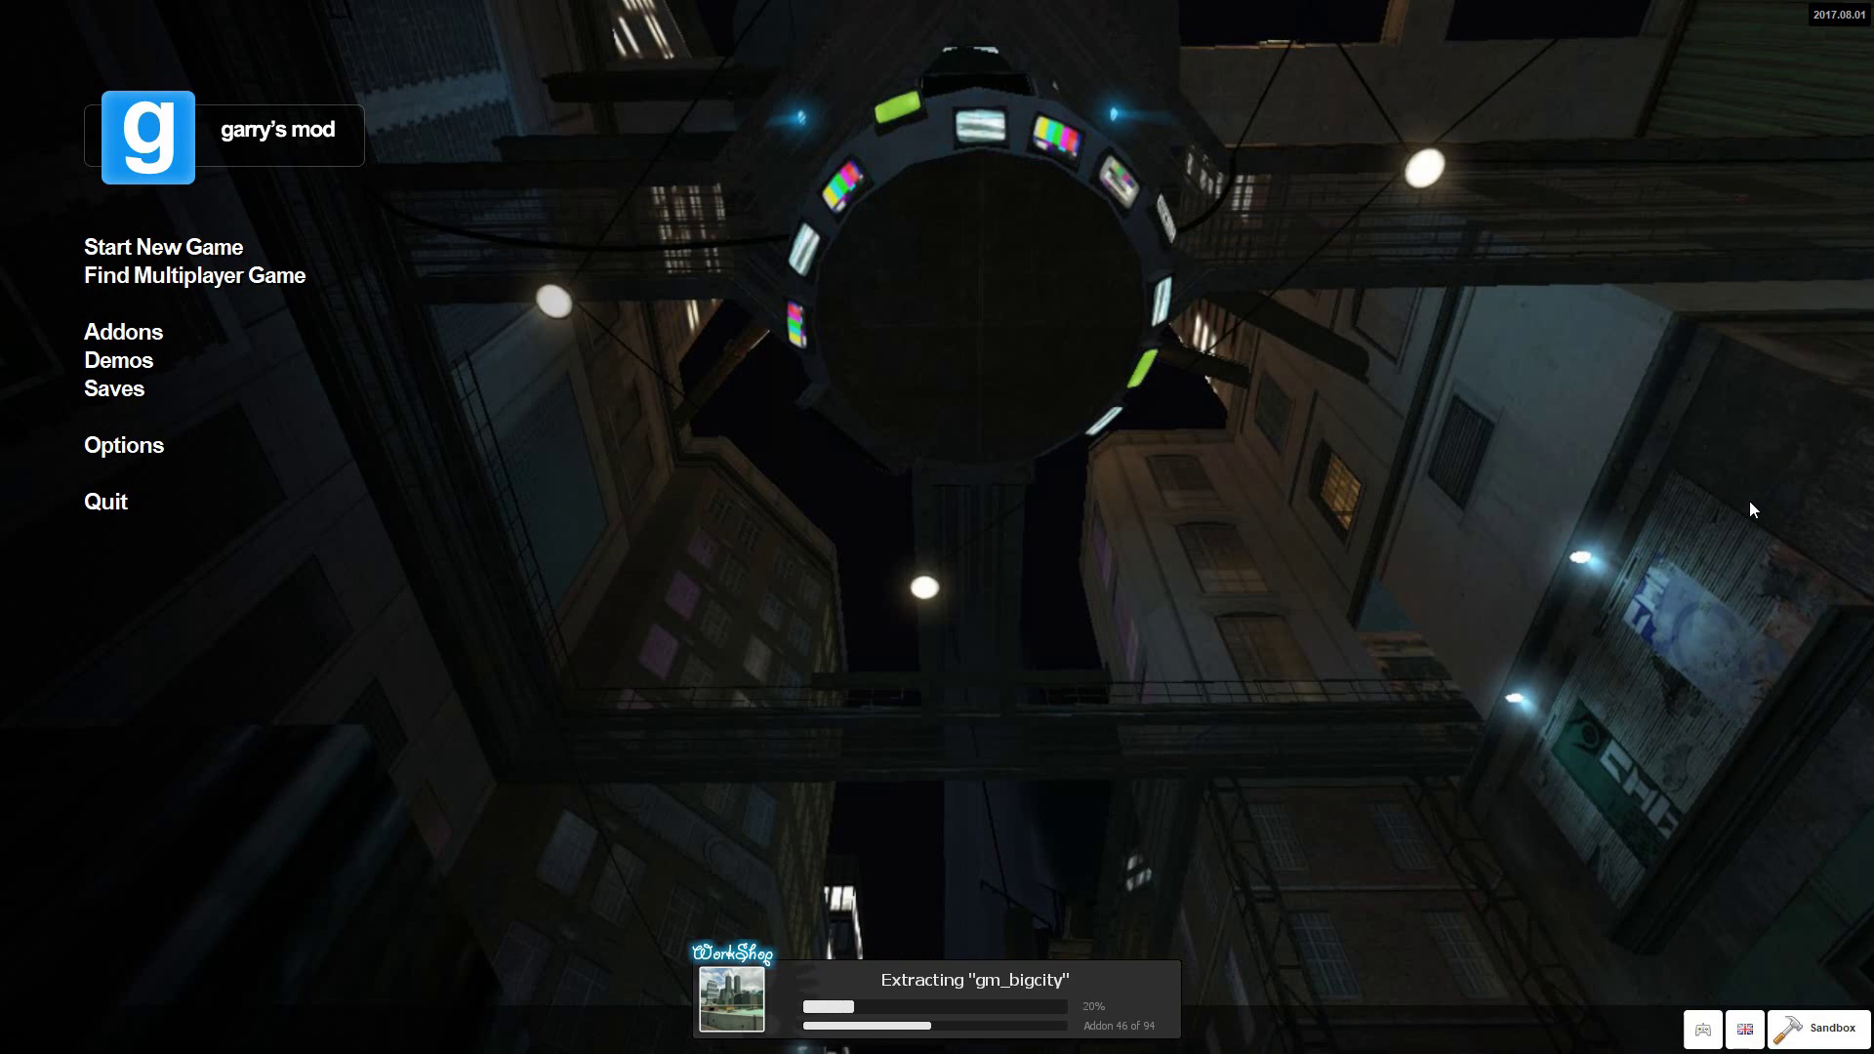